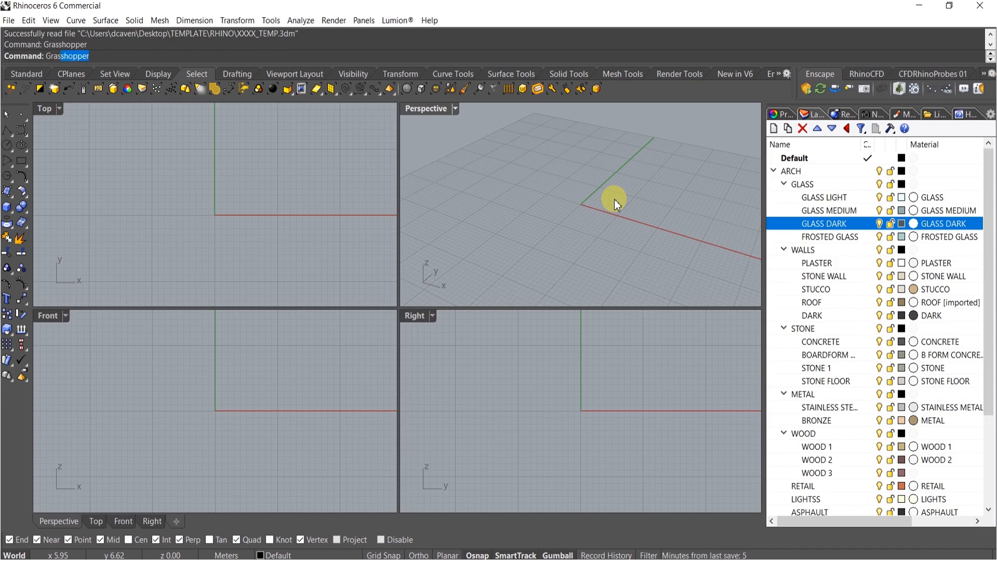
Launch Grasshopper and place a Rectangle component on the empty canvas
key("Return")
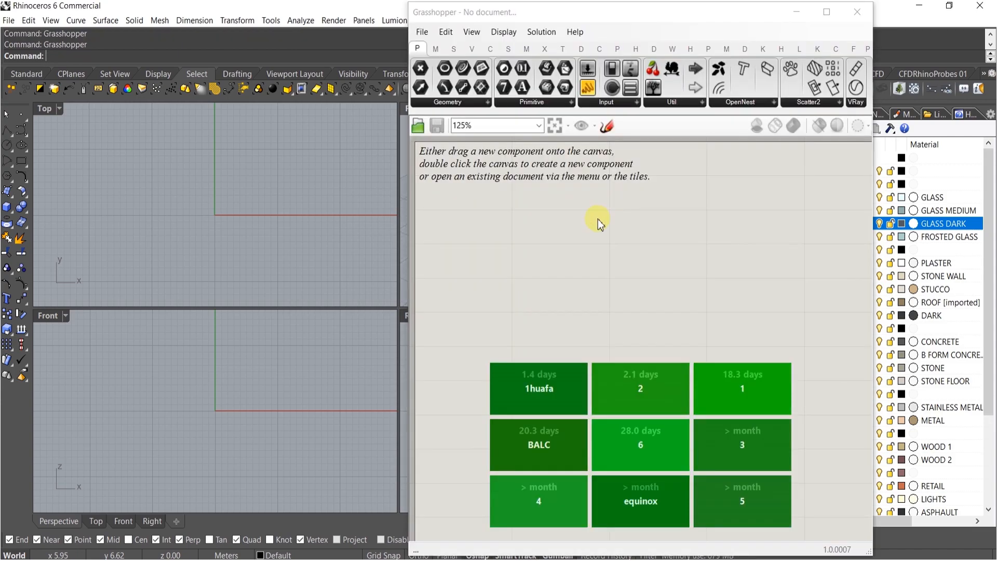
double_click(473, 242)
type("rec")
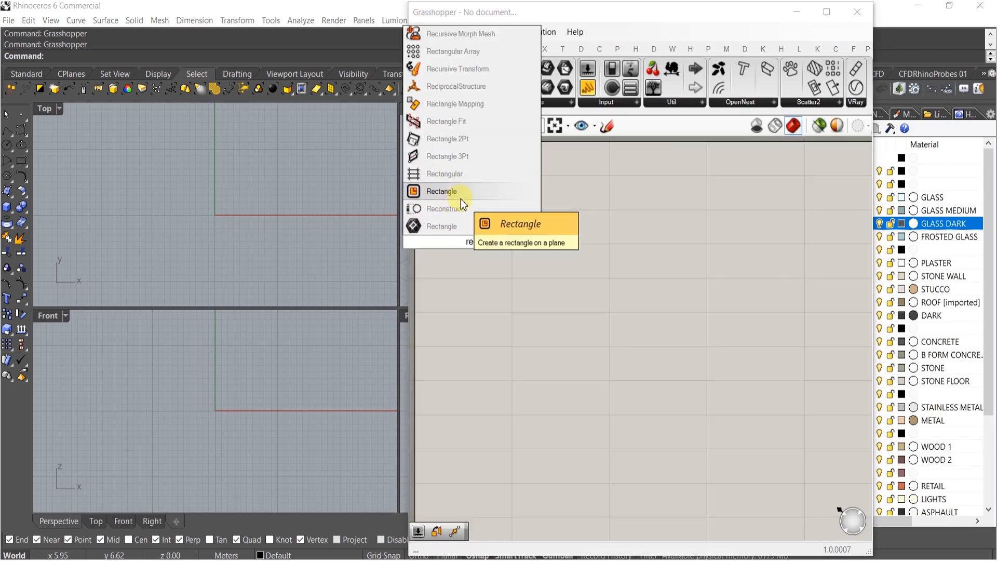
left_click(460, 197)
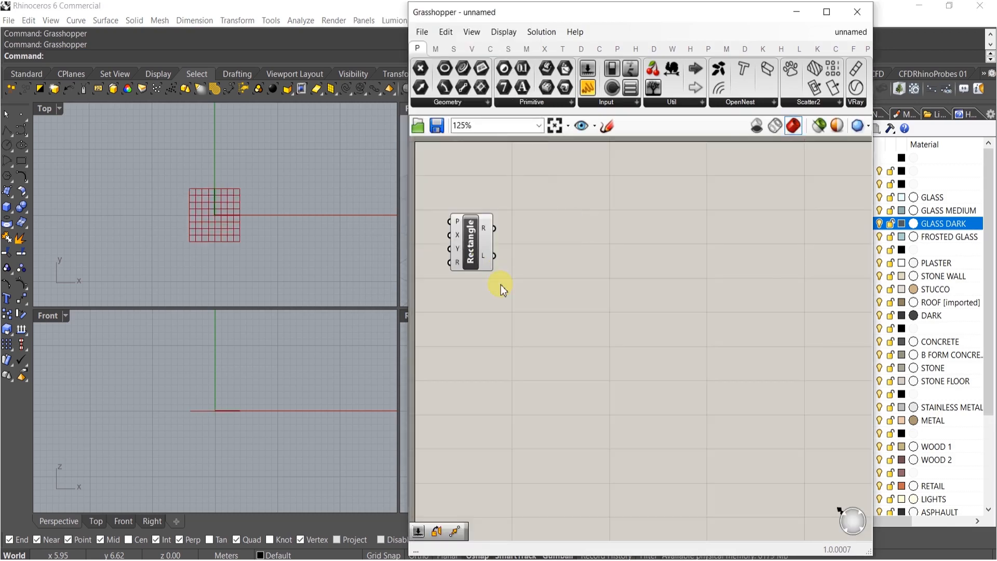
Move the Rectangle component and widen the Grasshopper window over the viewports
left_click_drag(477, 245, 521, 236)
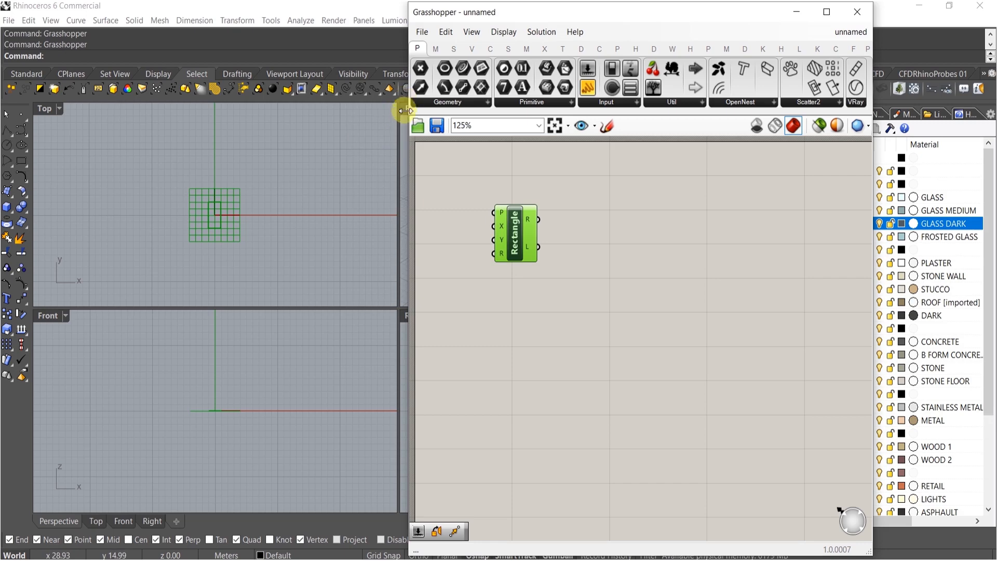
left_click_drag(403, 111, 434, 109)
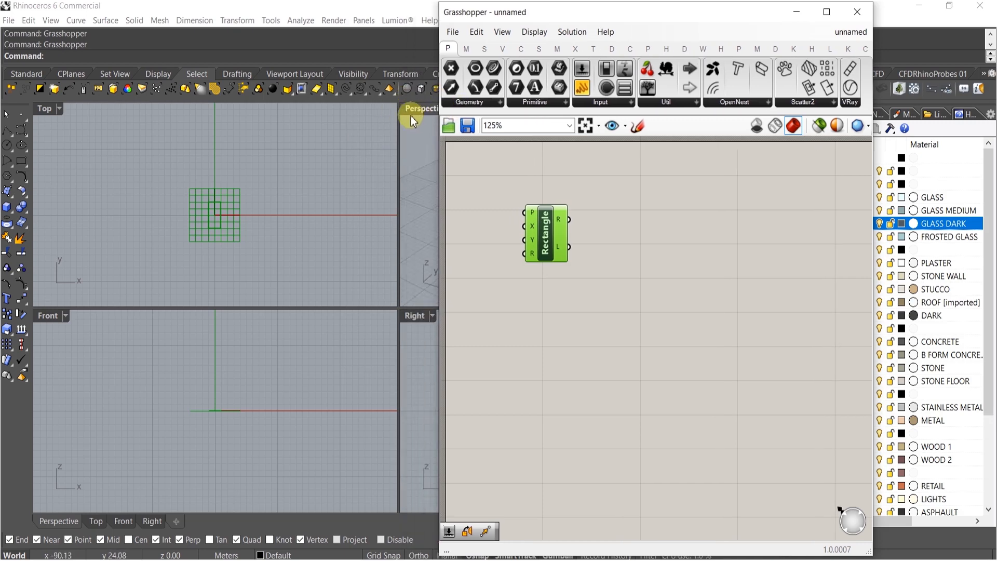
Maximize the Perspective viewport and orbit the view around the rectangle preview
double_click(414, 108)
right_click_drag(370, 229, 359, 322, "shift")
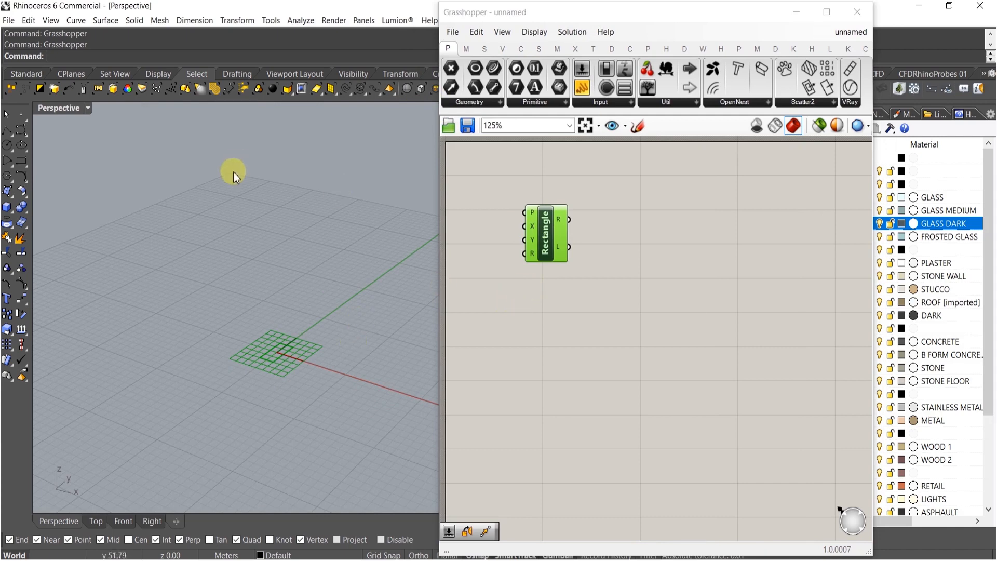
Open the document Units properties to check the model units, then close the dialog with OK
left_click(248, 118)
type("Units")
key("Return")
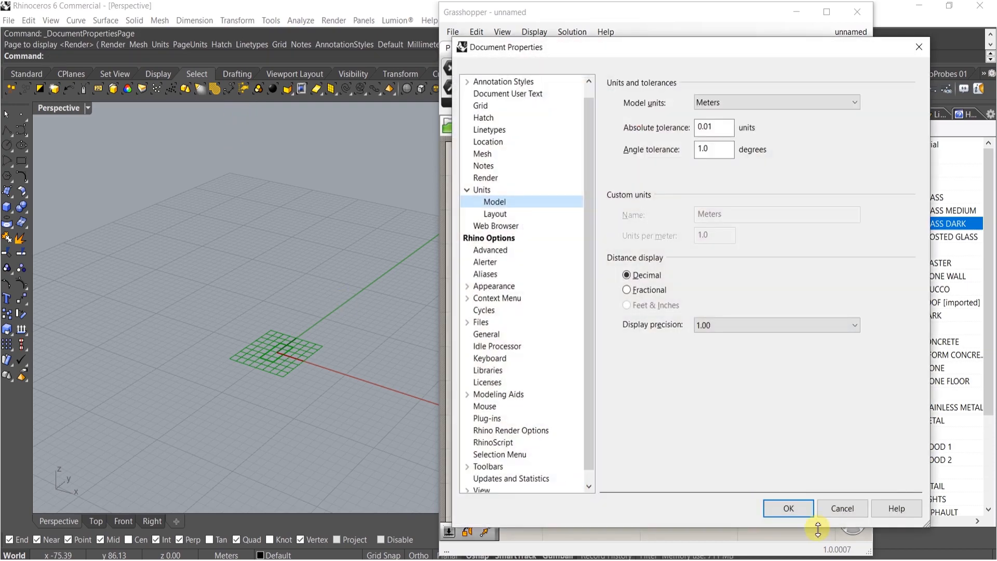
left_click(792, 510)
Add a Plane Surface component to the canvas below the Rectangle
left_click(628, 322)
right_click_drag(628, 252, 687, 320)
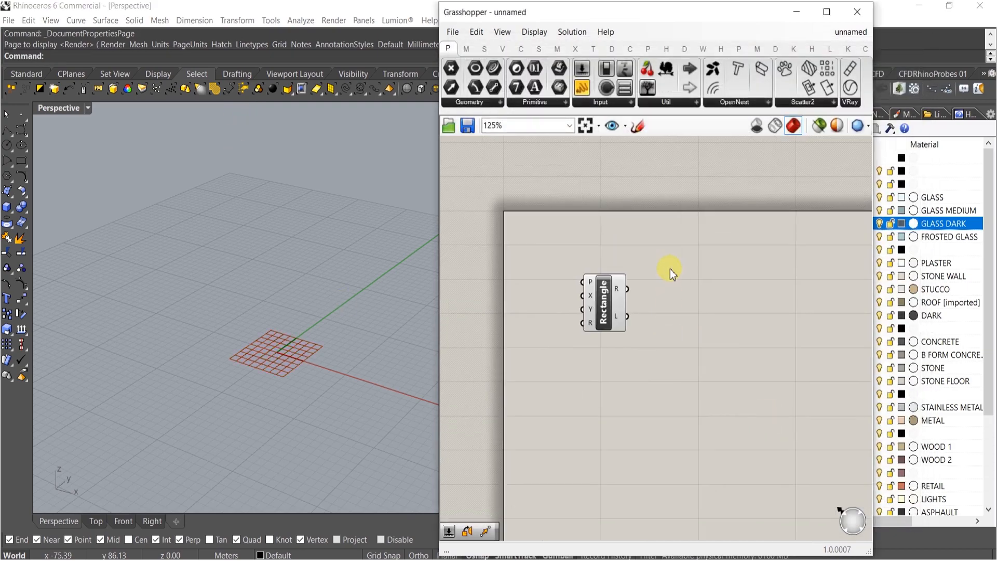
right_click_drag(602, 389, 652, 296)
double_click(655, 297)
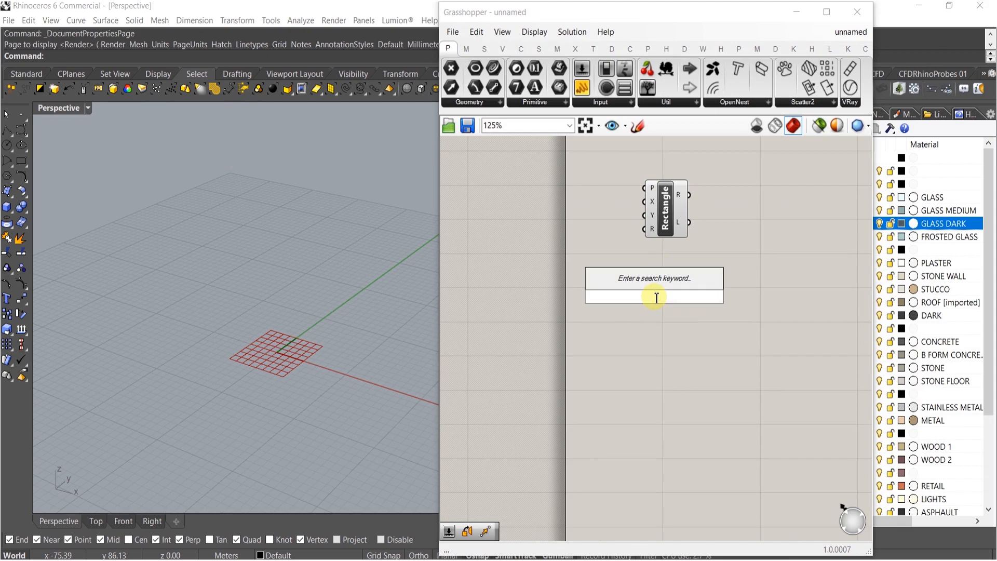
type("plana")
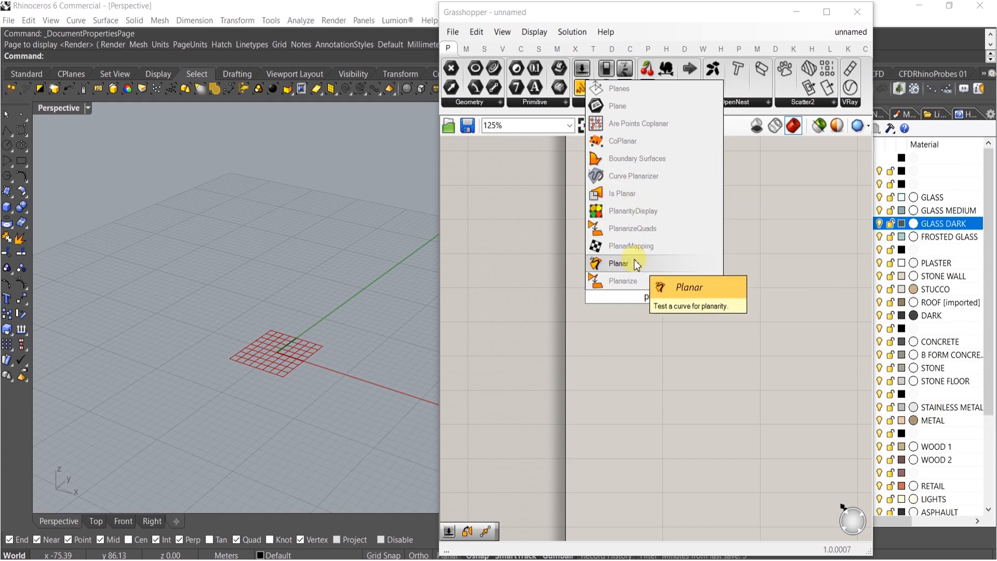
key("BackSpace")
left_click(629, 211)
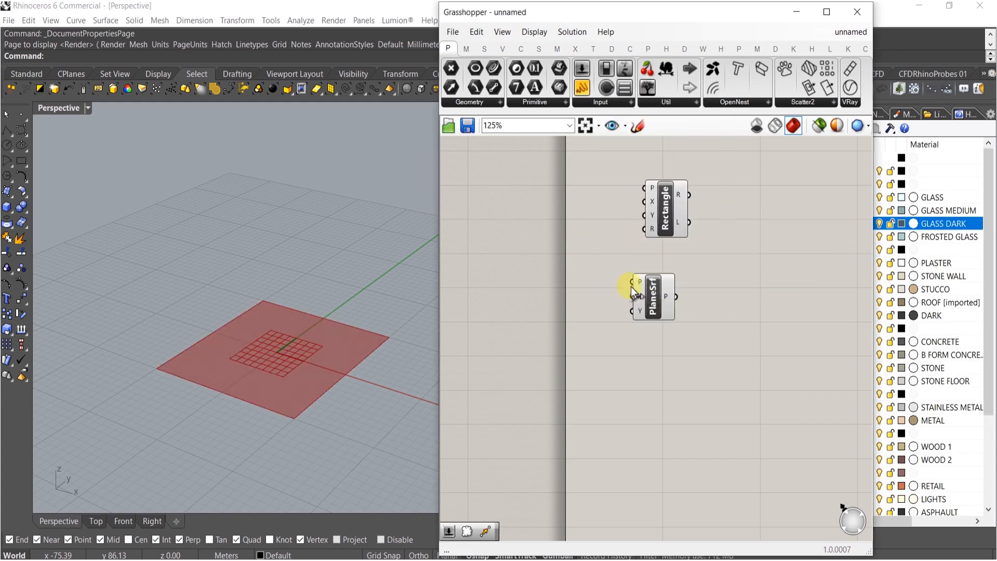
Add a Populate Geometry component and wire the Plane Surface output into its geometry input
left_click_drag(659, 304, 674, 311)
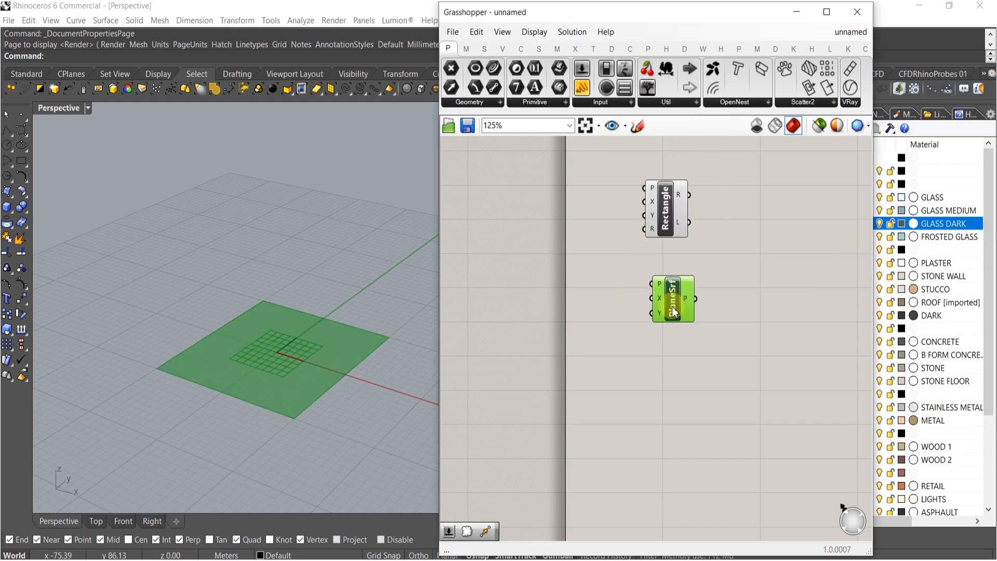
left_click(668, 265)
left_click_drag(705, 217, 691, 201)
double_click(708, 314)
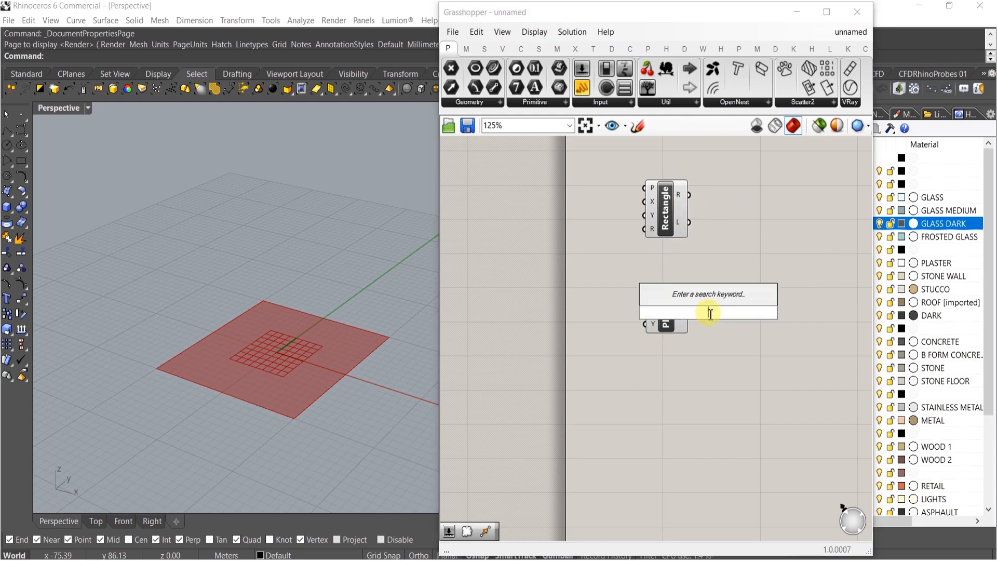
type("pop")
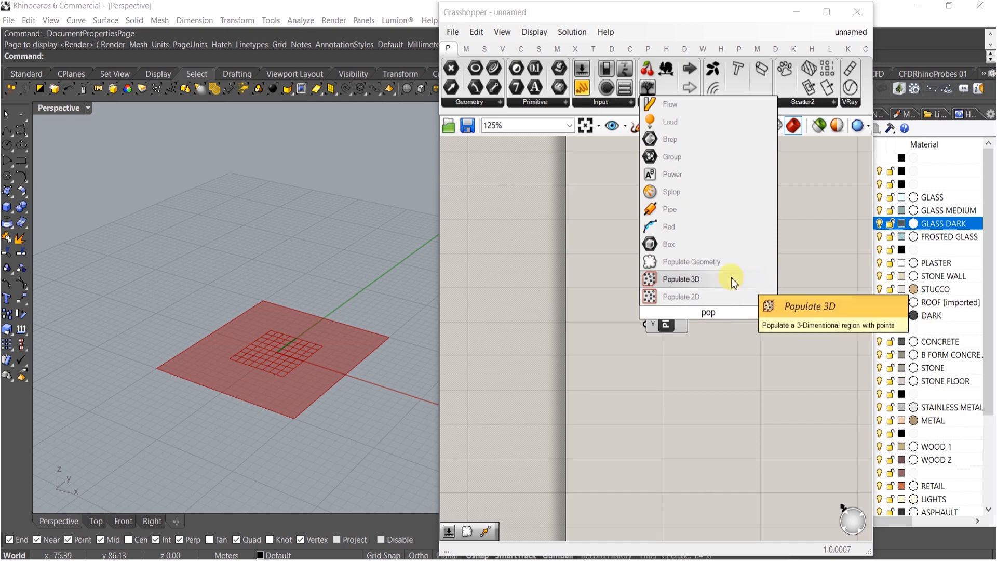
left_click(702, 266)
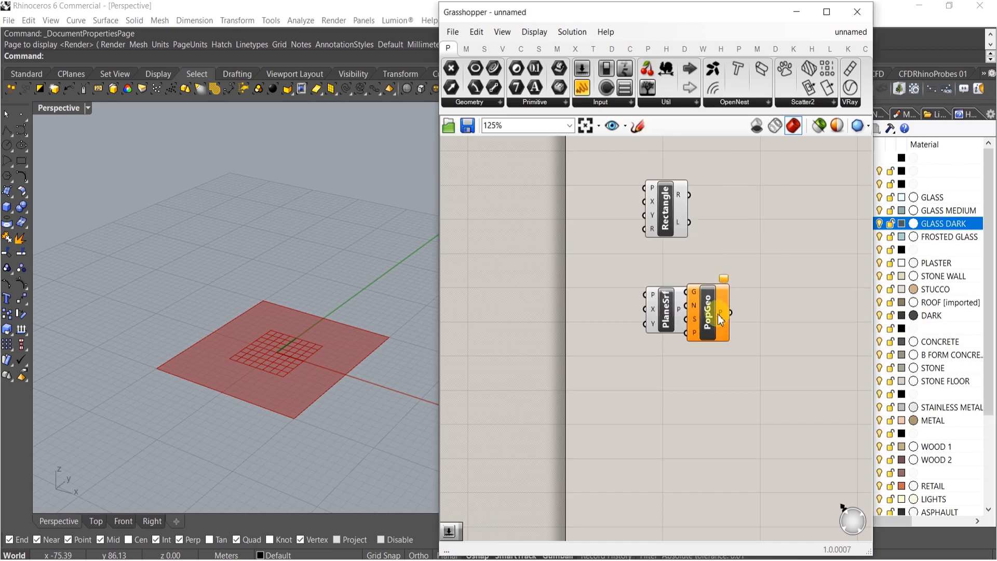
left_click_drag(694, 283, 722, 285)
left_click_drag(694, 318, 687, 297)
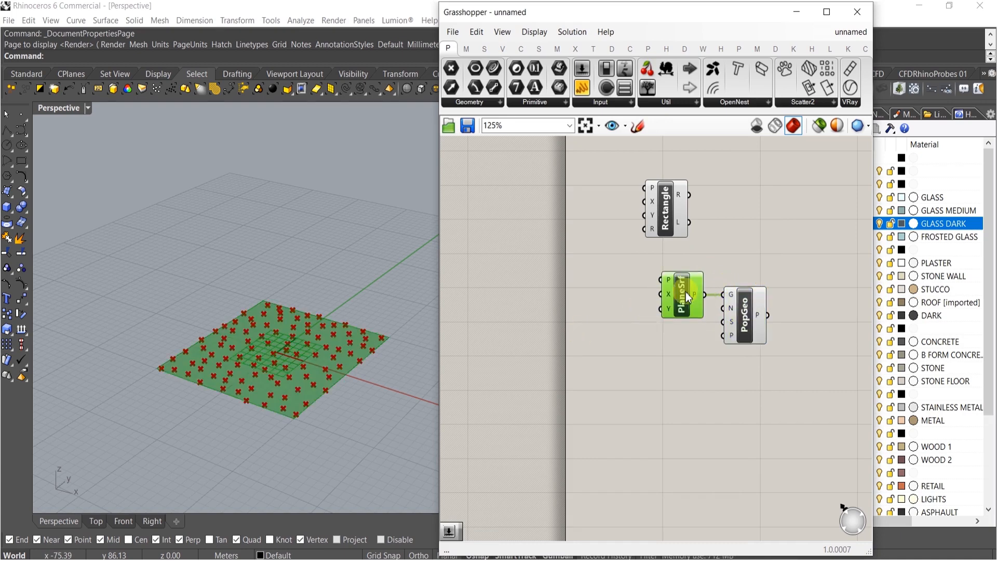
Create 15.000 number sliders and connect them to the Plane Surface X and Y size inputs
double_click(629, 297)
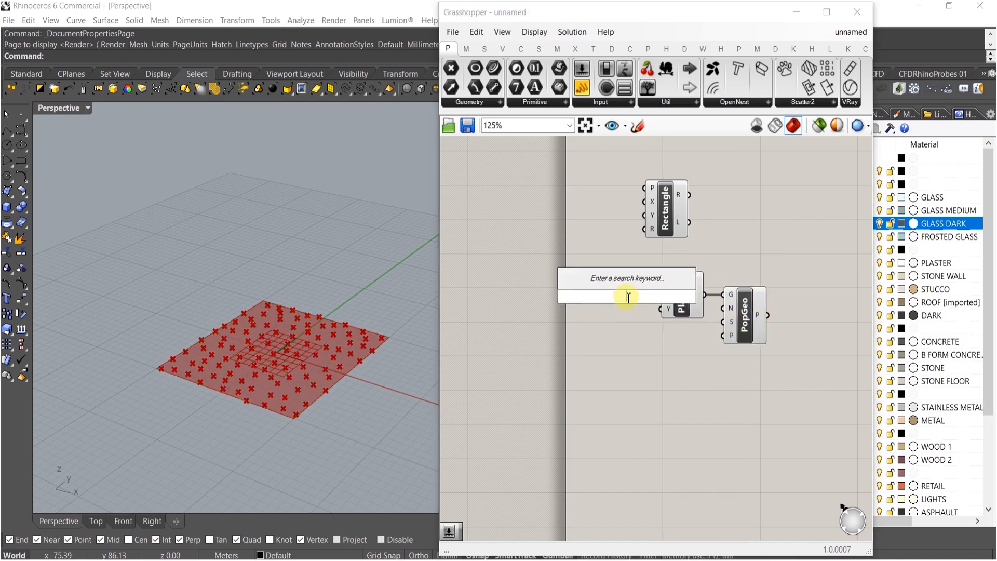
type("15.")
key("Return")
left_click_drag(665, 305, 634, 314)
left_click_drag(653, 312, 661, 310)
left_click(638, 336)
right_click_drag(317, 336, 242, 348, "shift")
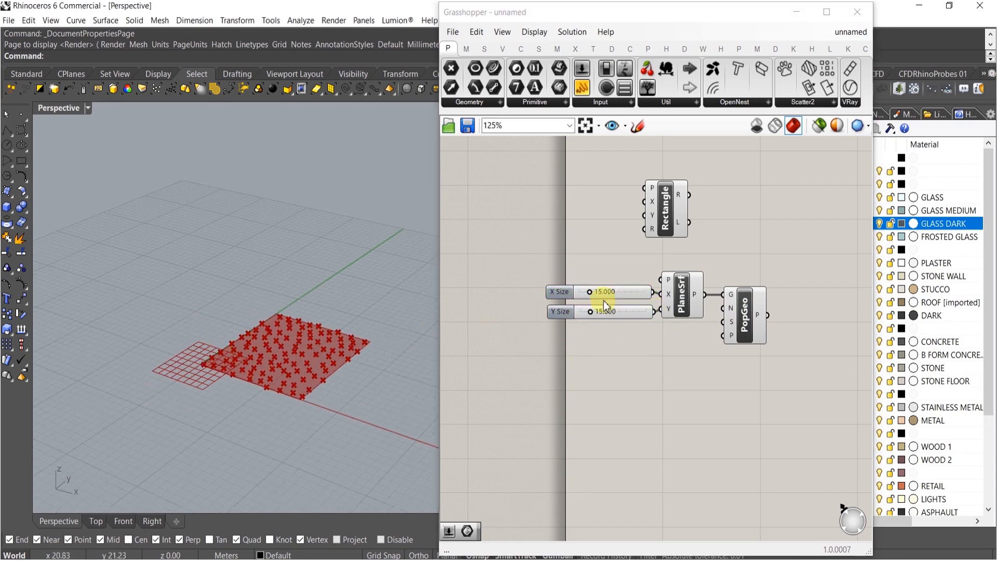
Set the plane's X size slider to about 29.199 and Y size slider to about 65.857
scroll(604, 308, "up", 3)
left_click_drag(578, 317, 643, 318)
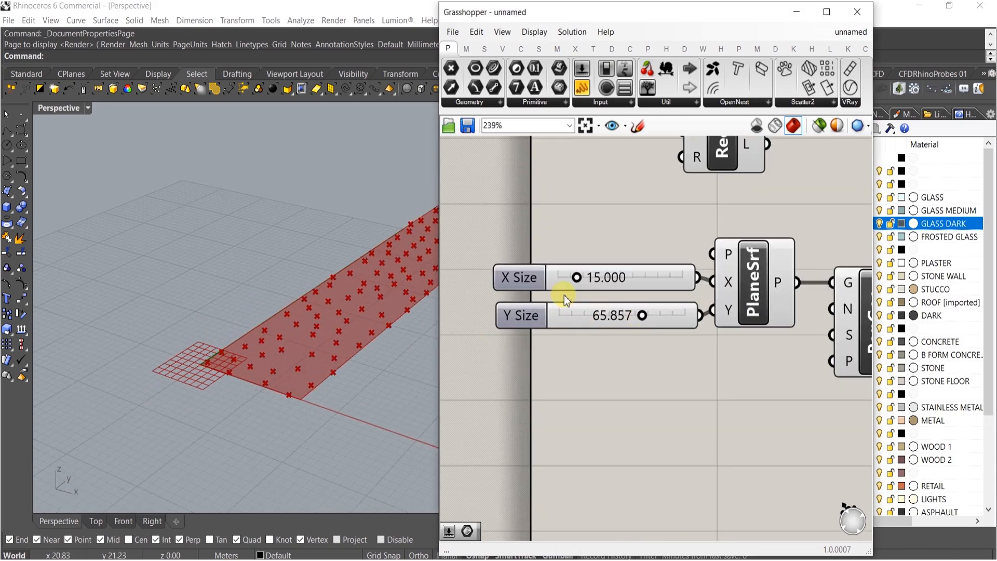
left_click_drag(578, 279, 596, 279)
right_click_drag(597, 334, 510, 337)
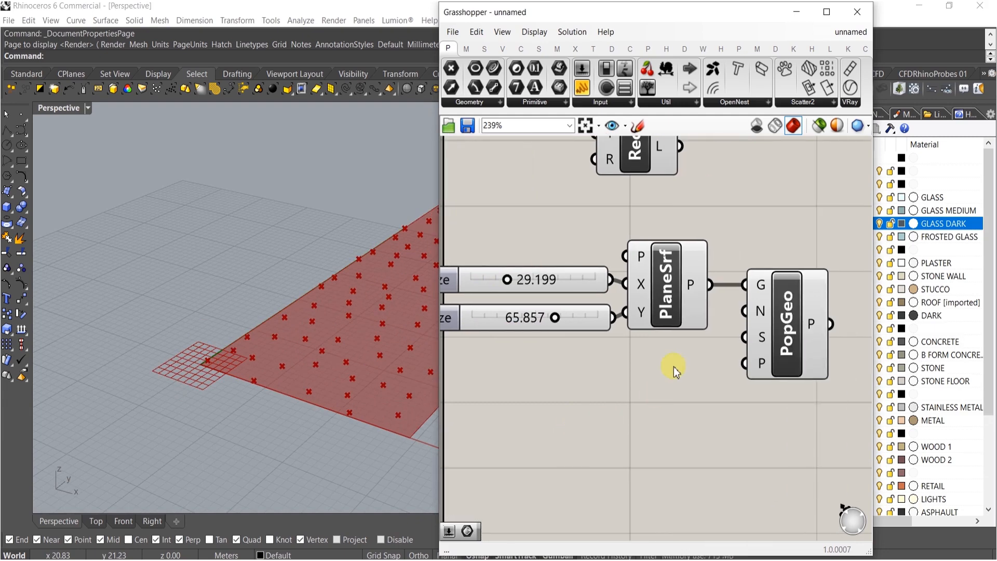
Add an integer slider of 15 and connect it to Populate Geometry's count input
double_click(665, 381)
type("15")
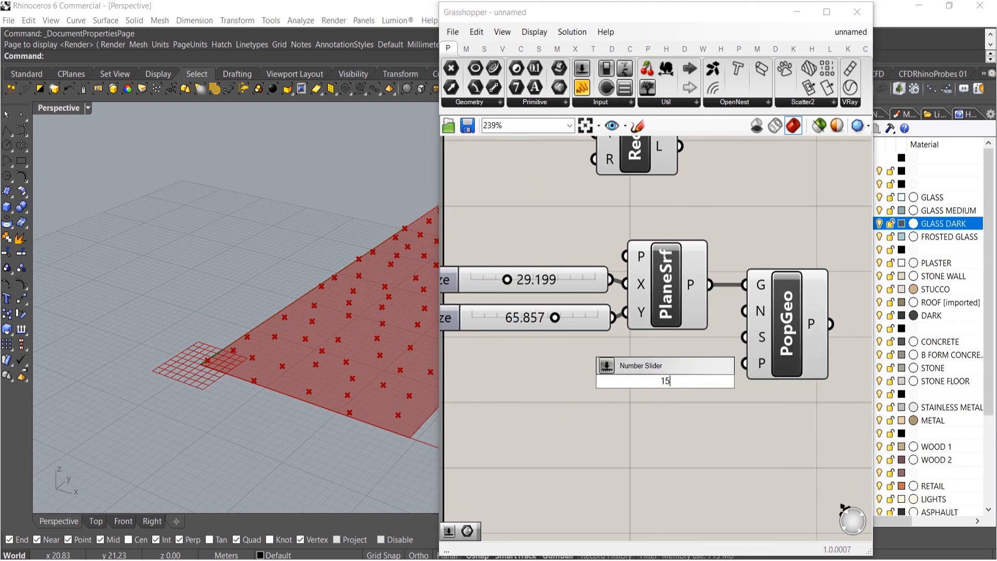
key("Return")
left_click_drag(748, 313, 768, 382)
right_click_drag(697, 417, 775, 415)
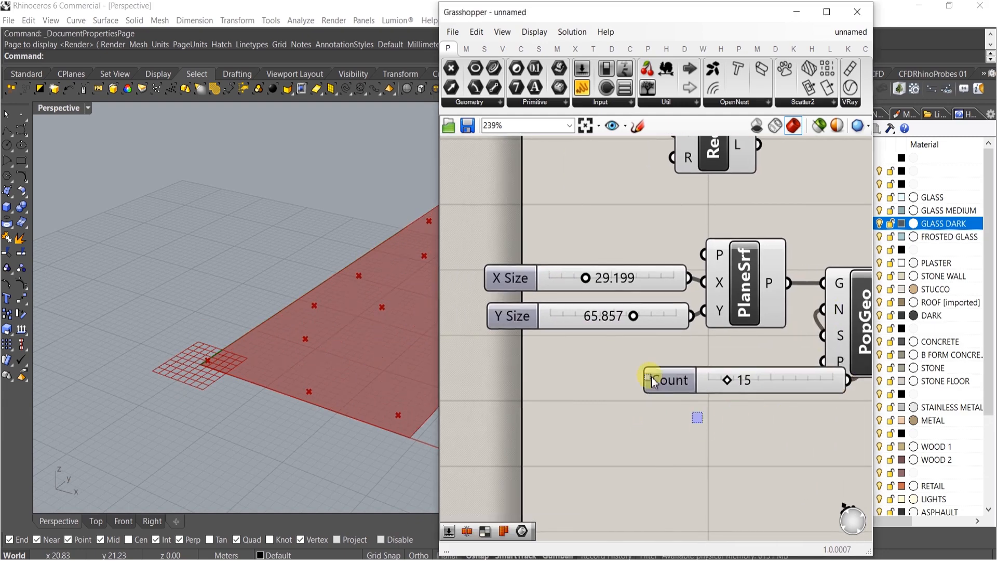
Select the X Size, Y Size and Count sliders and align them
left_click(653, 380)
left_click_drag(633, 213, 541, 358, "shift")
left_click(655, 260)
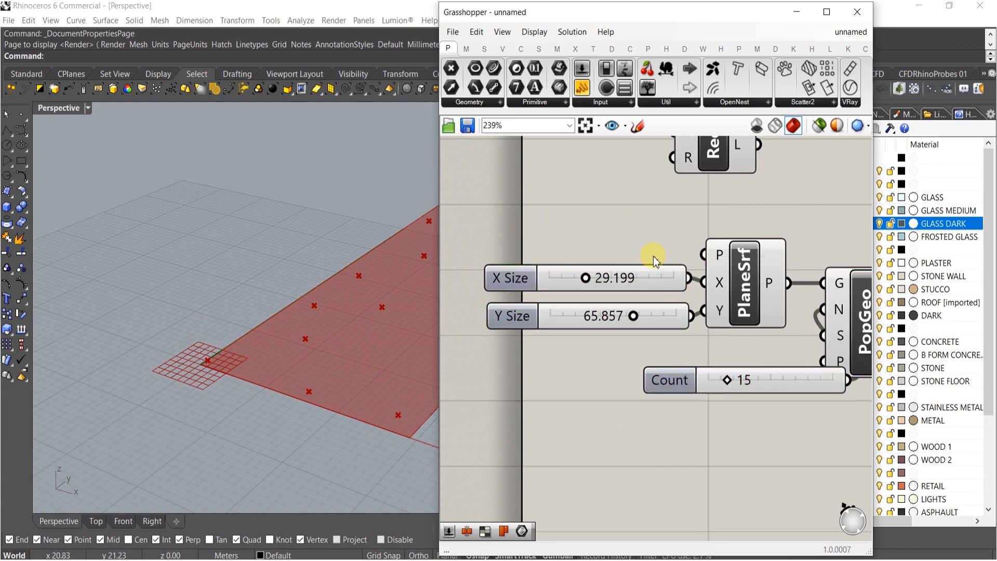
left_click_drag(669, 439, 554, 199)
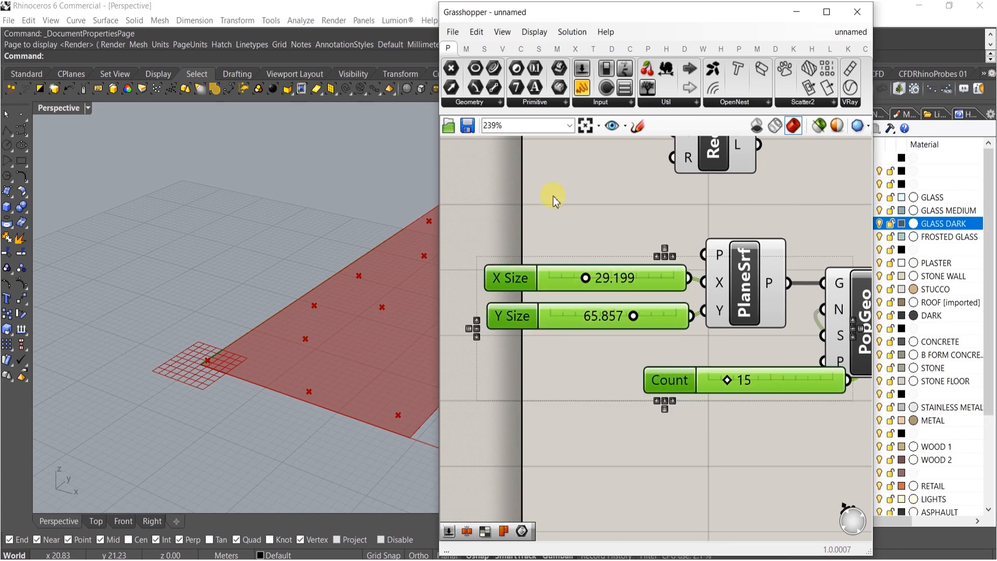
left_click(659, 255)
left_click(648, 236)
Move the Rectangle component beside Populate Geometry and feed the populated points into its plane input
right_click_drag(652, 215, 615, 242)
right_click_drag(697, 200, 590, 298)
left_click_drag(573, 271, 765, 309)
right_click_drag(748, 298, 582, 194)
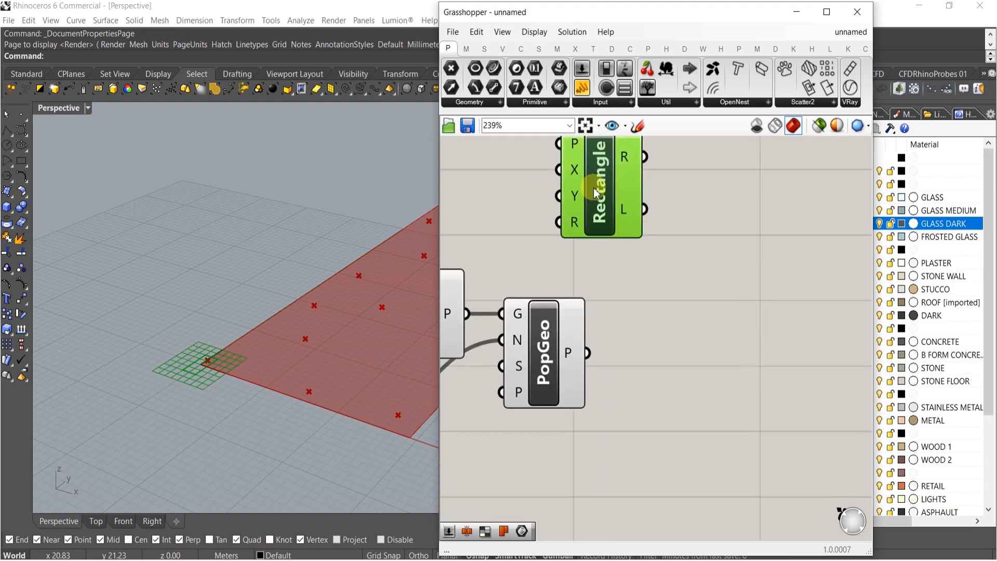
left_click_drag(582, 194, 678, 399)
left_click(644, 319)
left_click_drag(655, 350, 589, 350)
left_click_drag(689, 362, 717, 366)
mouse_move(366, 368)
right_mouse_down("shift")
mouse_move(104, 305)
mouse_move(161, 300)
mouse_move(369, 350)
right_mouse_up("shift")
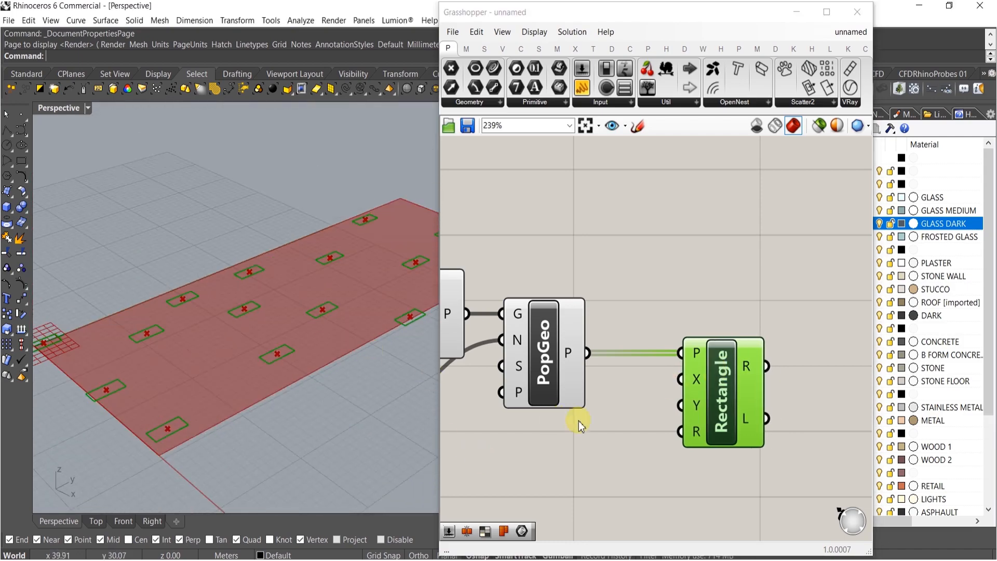
Set the Count slider to 10 points
right_click_drag(695, 351, 691, 300)
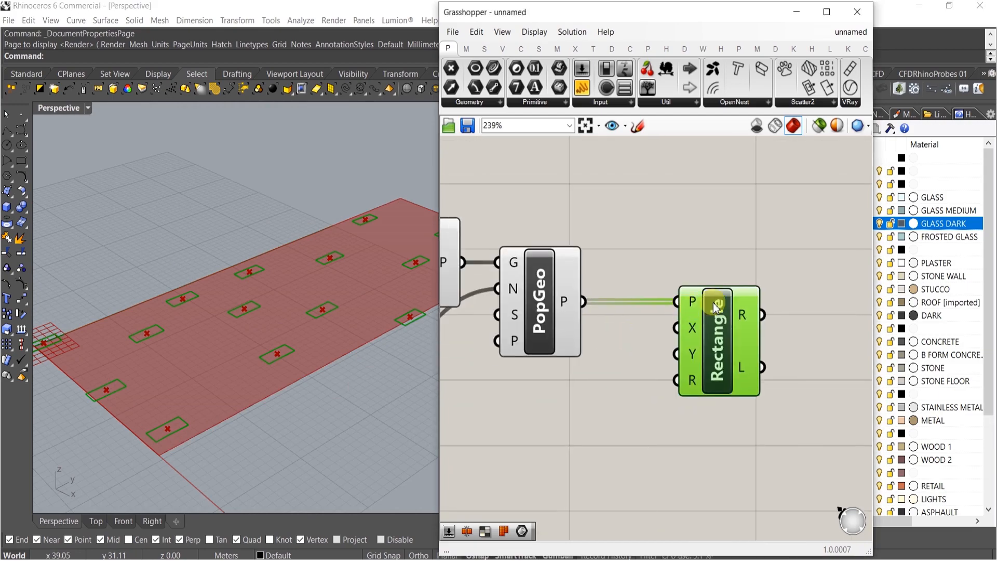
right_click_drag(395, 281, 353, 344)
right_click_drag(553, 345, 688, 363)
scroll(509, 356, "up", 8)
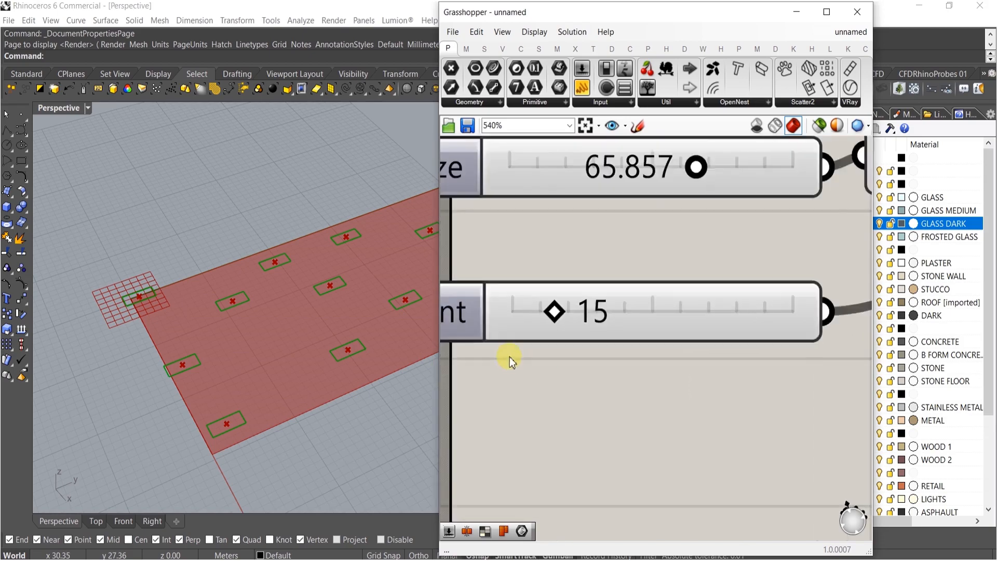
left_click_drag(589, 279, 553, 291)
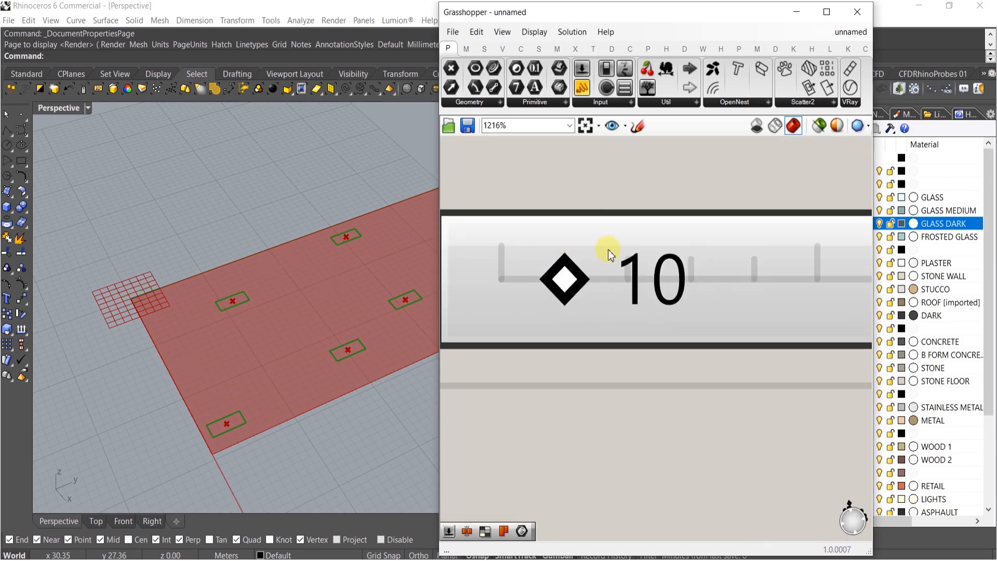
scroll(610, 255, "down", 7)
Set the plane's X size to about 22.427 and Y size to about 43.714
right_click_drag(346, 352, 347, 299)
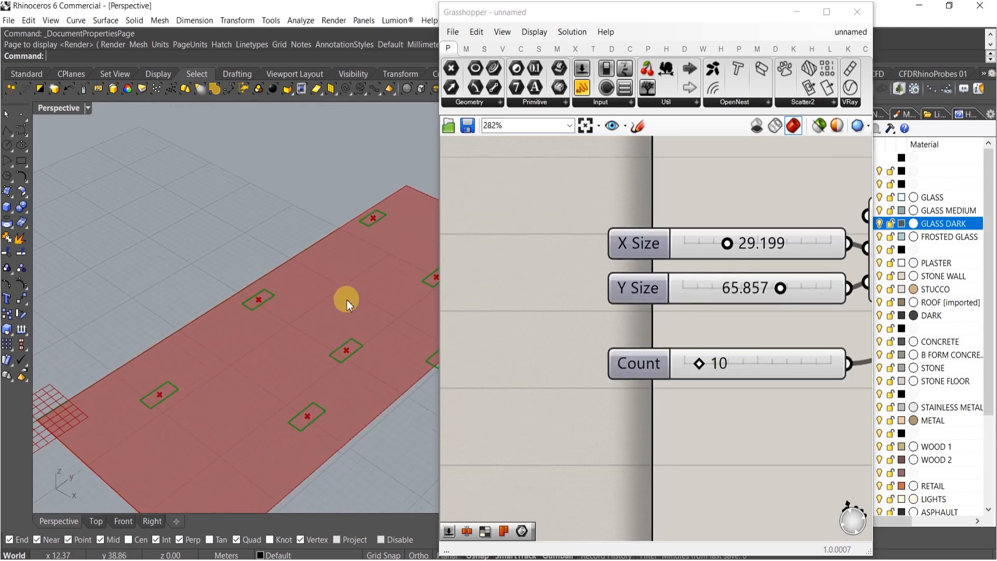
scroll(733, 253, "up", 4)
left_click_drag(720, 230, 698, 230)
left_click_drag(840, 331, 743, 340)
right_click_drag(404, 387, 418, 364)
scroll(683, 363, "down", 5)
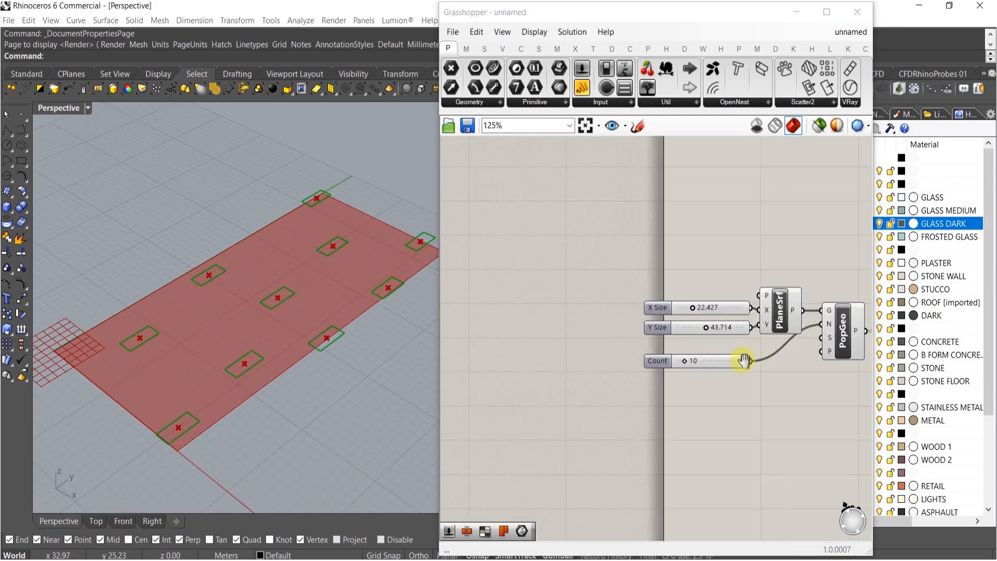
Add 5.000 sliders named X Size and Y Size and connect them to the Rectangle's X and Y inputs
scroll(840, 418, "up", 1)
right_click_drag(840, 418, 625, 359)
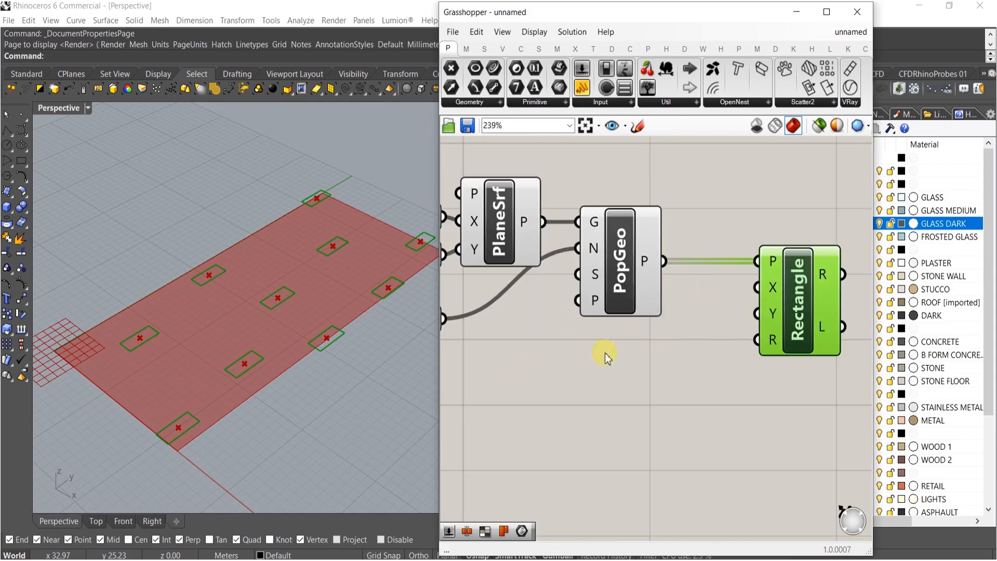
double_click(630, 341)
type("5")
key("Return")
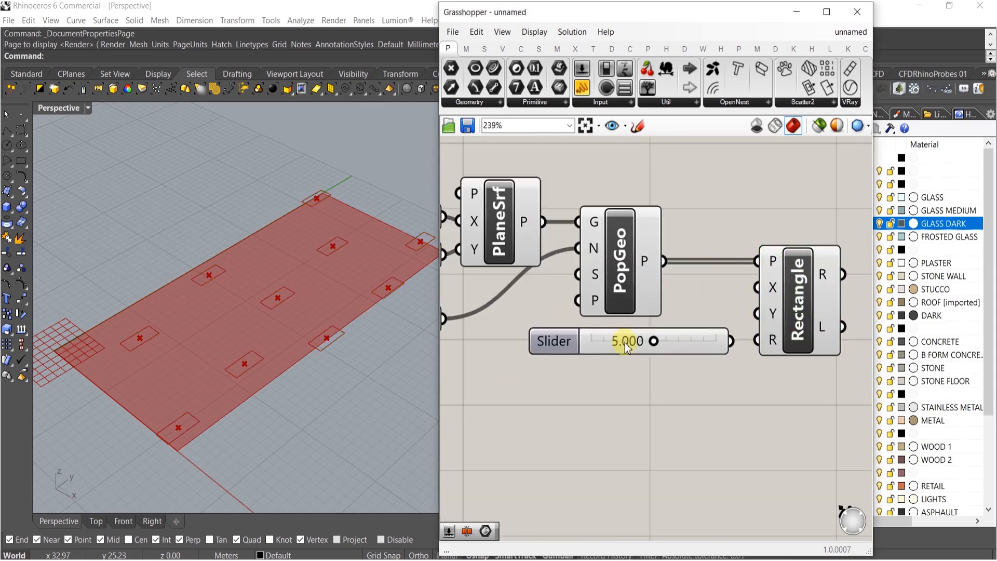
left_click_drag(668, 347, 663, 382, "alt")
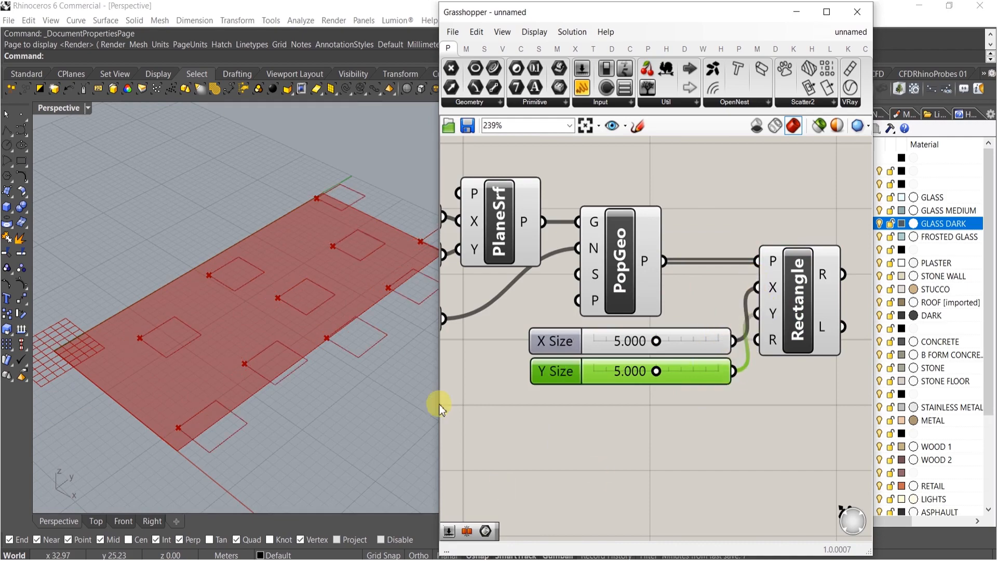
Set the rectangle X size to about 2.994 and Y size to about 3.801
scroll(283, 355, "up", 3)
scroll(283, 355, "down", 2)
scroll(615, 348, "up", 3)
left_click_drag(686, 338, 638, 342)
left_click_drag(683, 396, 634, 398)
Duplicate the whole Populate Geometry definition and place the copy below the original
type("Z")
right_click_drag(537, 460, 628, 461)
left_click_drag(628, 461, 627, 313)
left_click(705, 305)
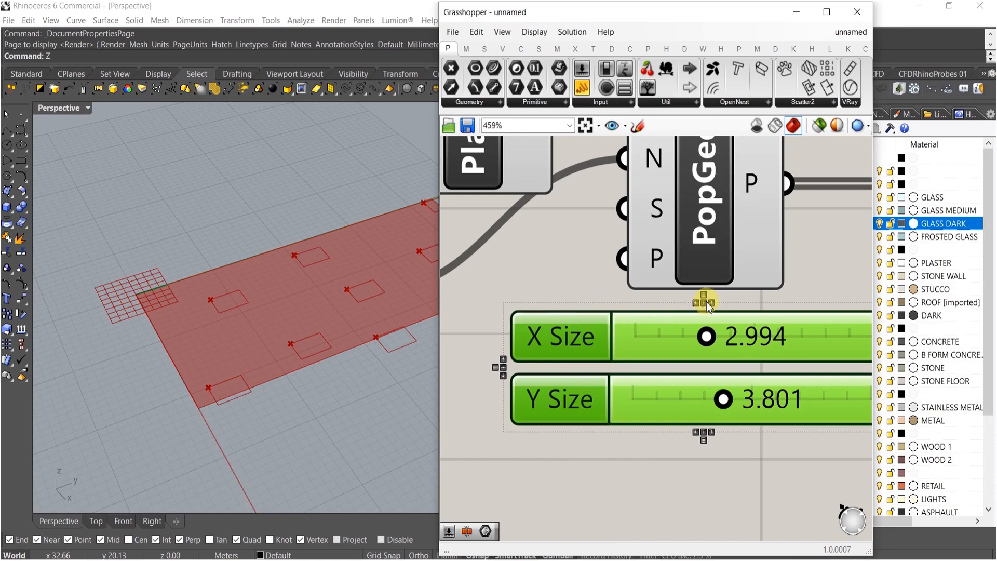
scroll(593, 364, "down", 8)
mouse_move(697, 367)
right_mouse_down()
mouse_move(666, 375)
mouse_move(702, 382)
right_mouse_up()
left_click(665, 376)
left_click_drag(767, 373, 553, 218)
right_click_drag(701, 315, 740, 233)
left_click_drag(647, 199, 651, 329)
left_click(632, 280)
right_click_drag(622, 281, 649, 309)
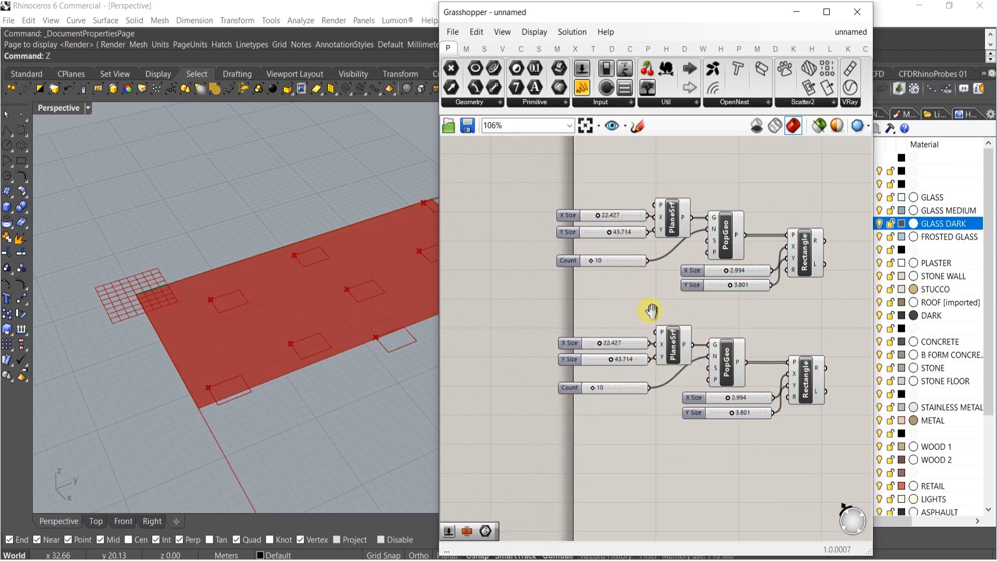
Add a Construct Point component and connect it to the copied plane surface's origin input
double_click(623, 317)
type("xyz")
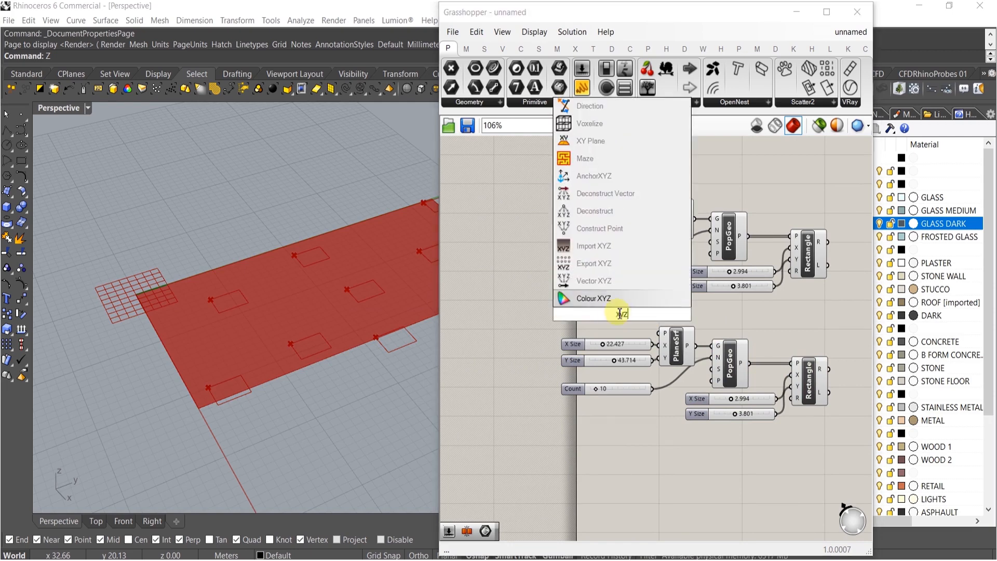
left_click(610, 229)
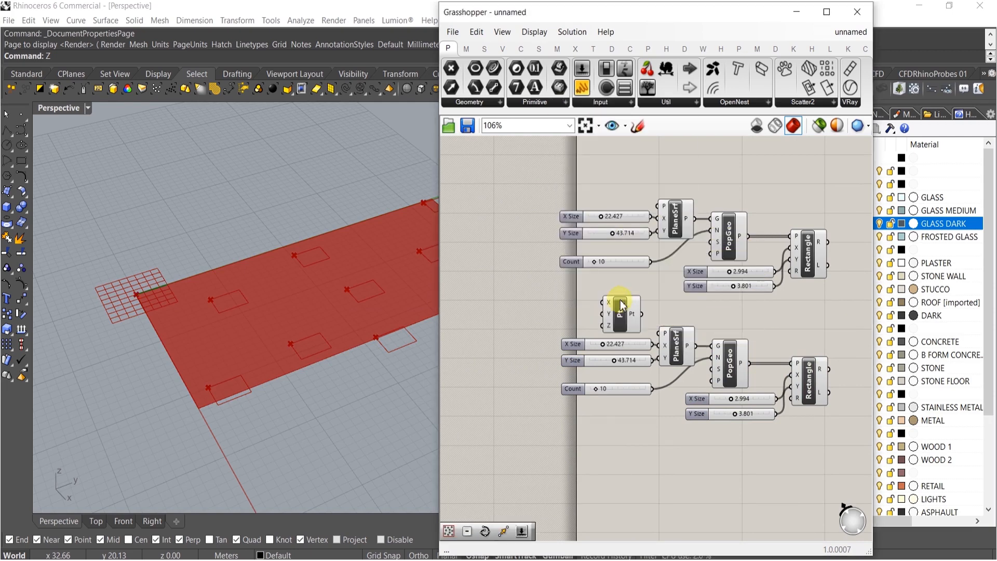
left_click_drag(662, 330, 663, 333)
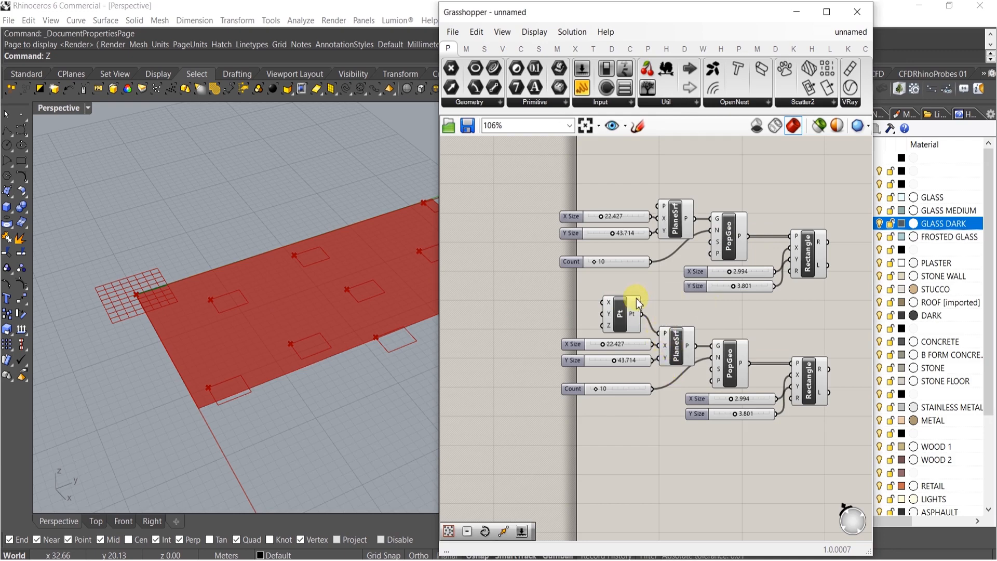
left_click(653, 426)
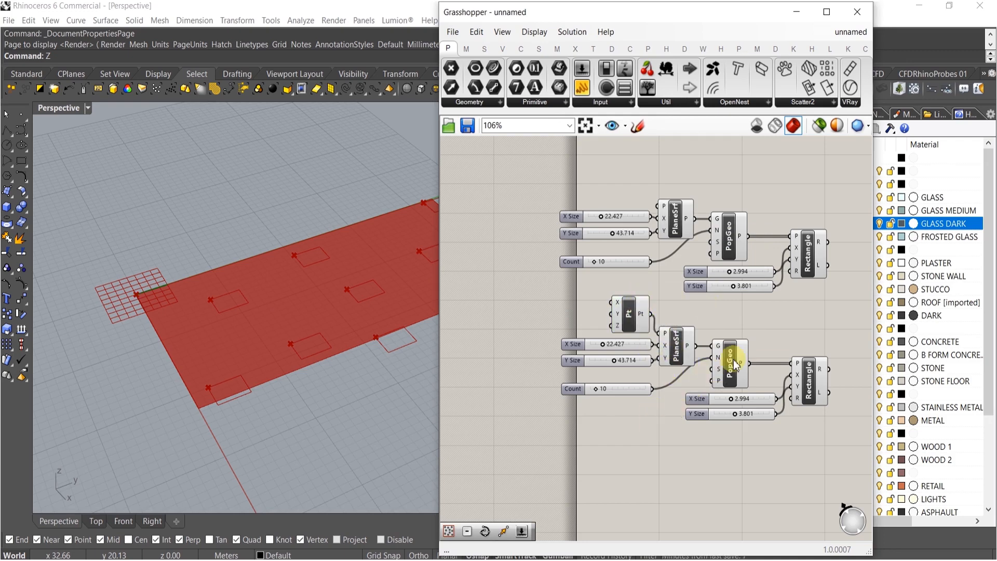
Feed the original Count slider into the copy's PopGeo and delete the duplicate Count slider
left_click_drag(715, 359, 671, 258)
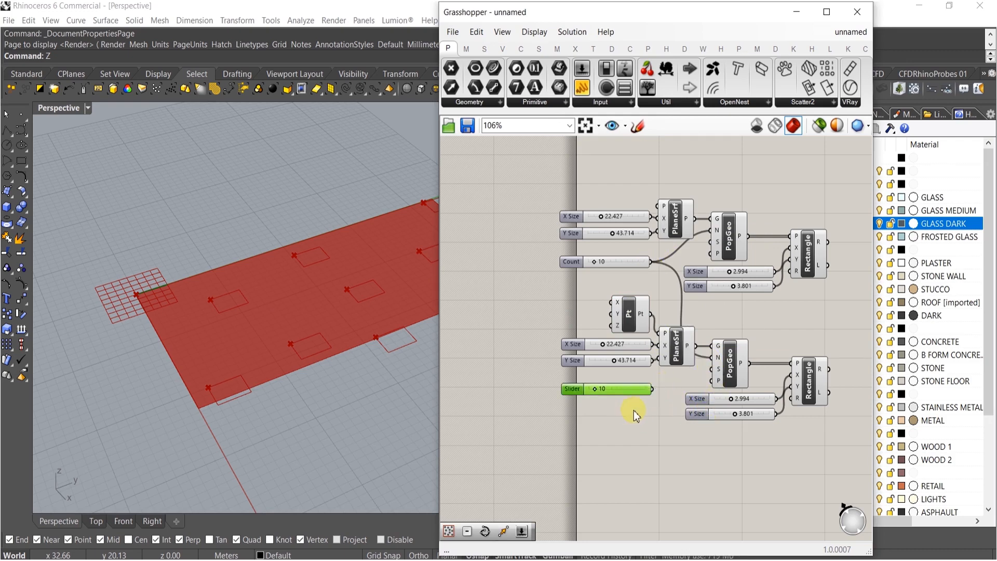
key("Delete")
right_click_drag(622, 394, 664, 394)
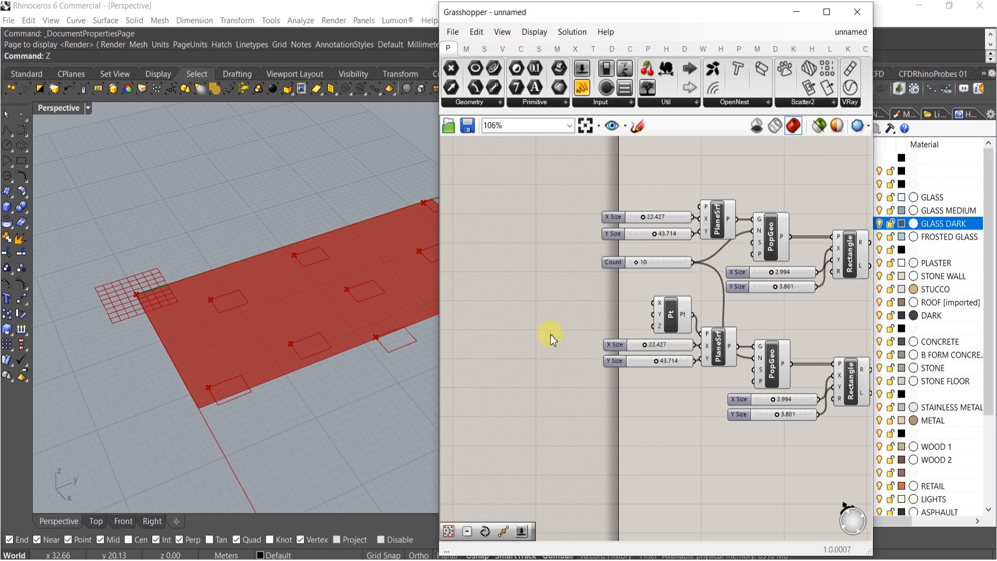
Add a number slider set to 7 and connect it to the point's Z input
double_click(556, 320)
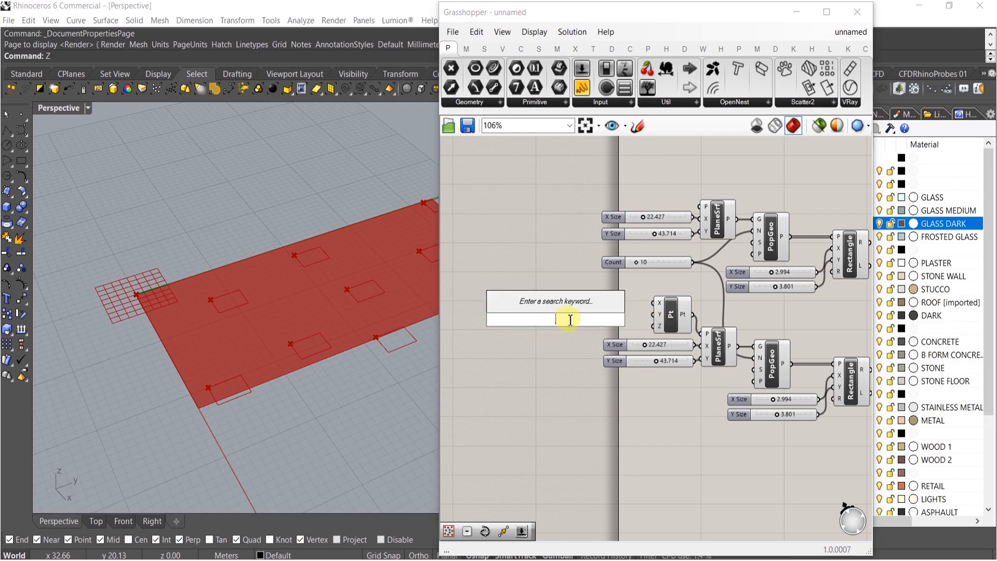
type("7")
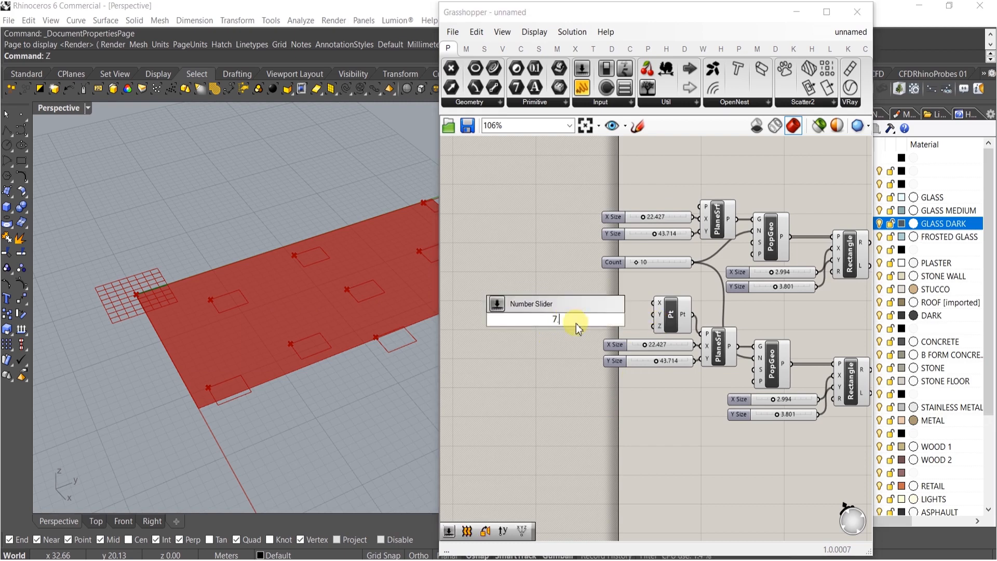
key("Return")
left_click_drag(659, 334, 657, 328)
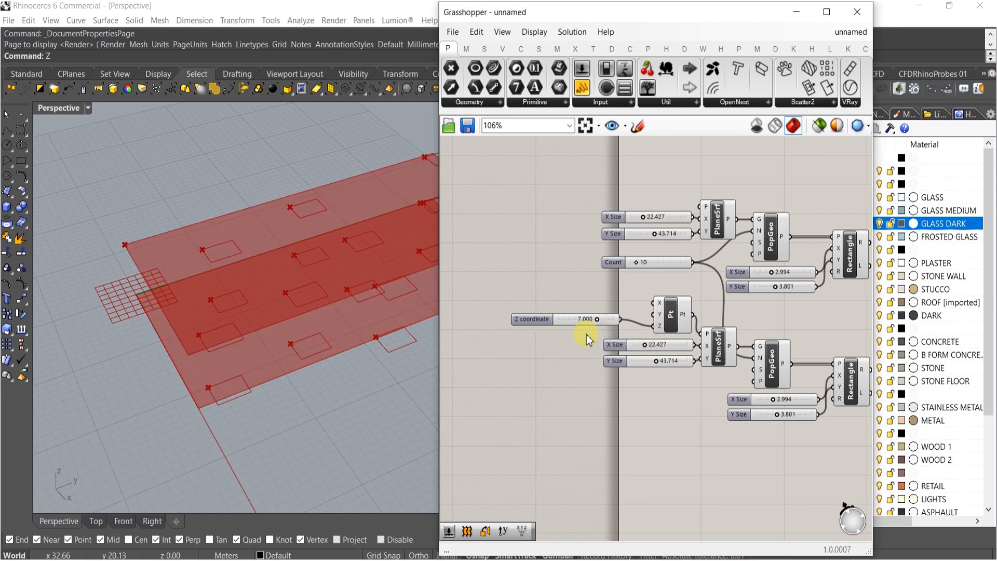
Set the copied plane's X size to about 28.106 and Y size to about 62.692
right_click_drag(207, 356, 196, 338)
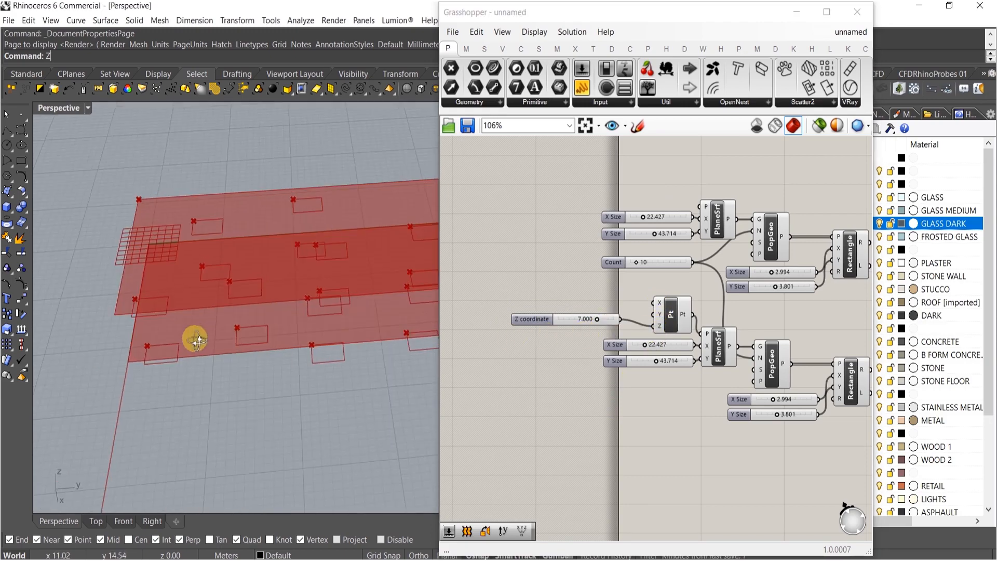
right_click_drag(370, 267, 342, 281)
scroll(596, 319, "up", 5)
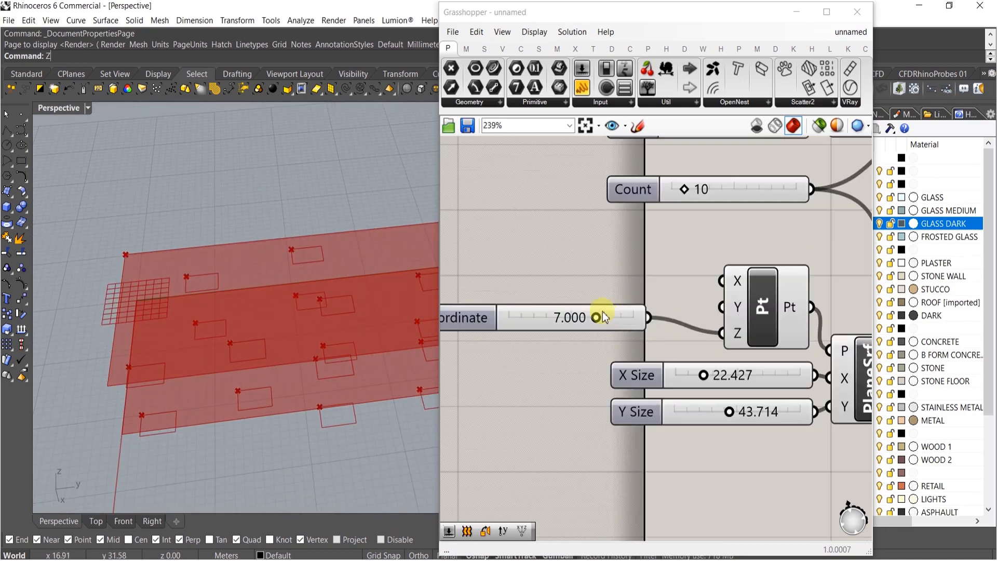
left_click_drag(616, 307, 633, 322)
scroll(675, 417, "down", 2)
right_click_drag(675, 417, 745, 398)
scroll(745, 398, "down", 2)
left_click_drag(735, 444, 727, 230)
left_click(730, 182)
right_click_drag(798, 367, 694, 354)
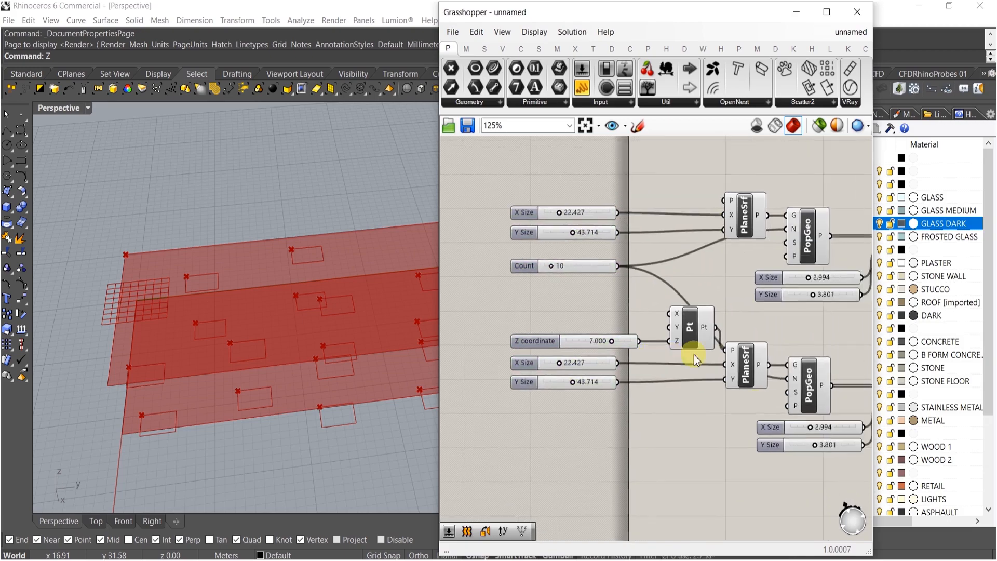
right_click_drag(776, 400, 661, 397)
right_click_drag(364, 402, 363, 384)
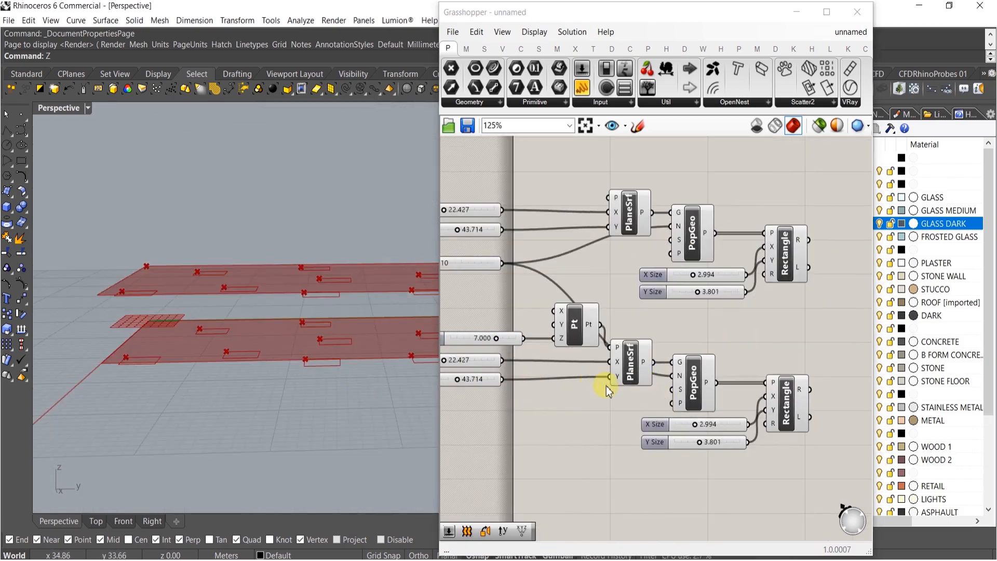
scroll(577, 401, "up", 2)
right_click_drag(573, 404, 728, 411)
right_click_drag(170, 322, 345, 345)
scroll(489, 355, "up", 3)
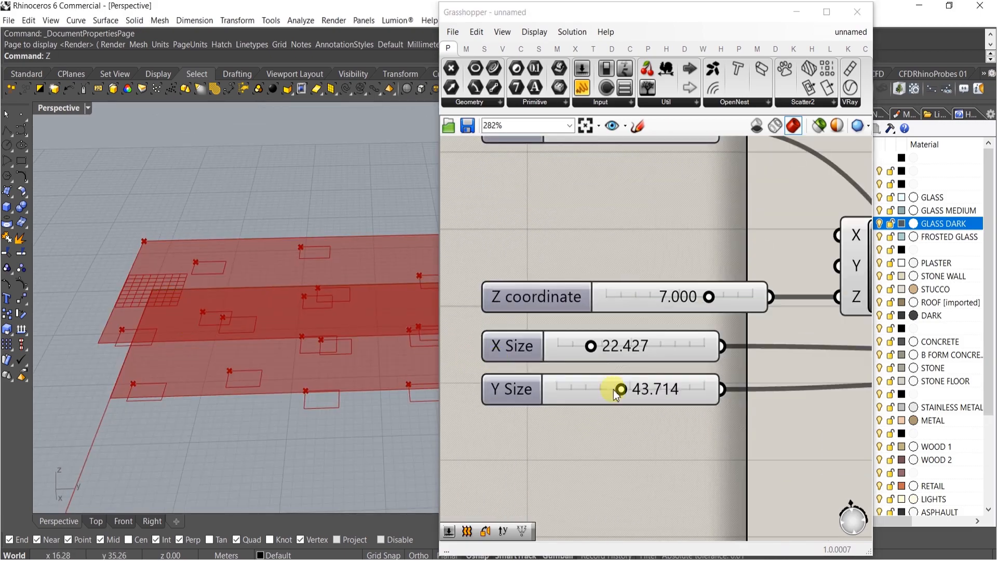
left_click_drag(591, 349, 600, 350)
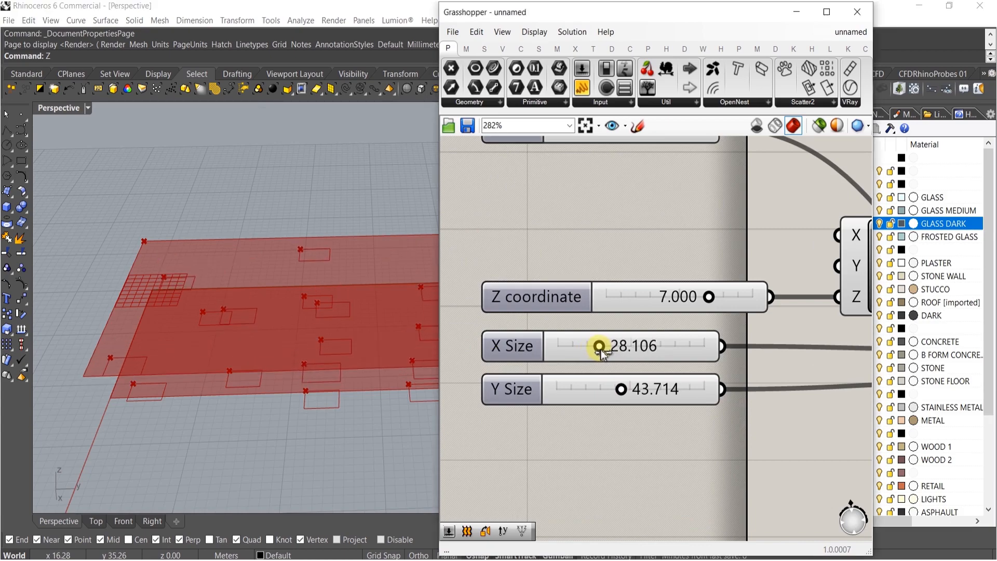
left_click_drag(619, 390, 649, 389)
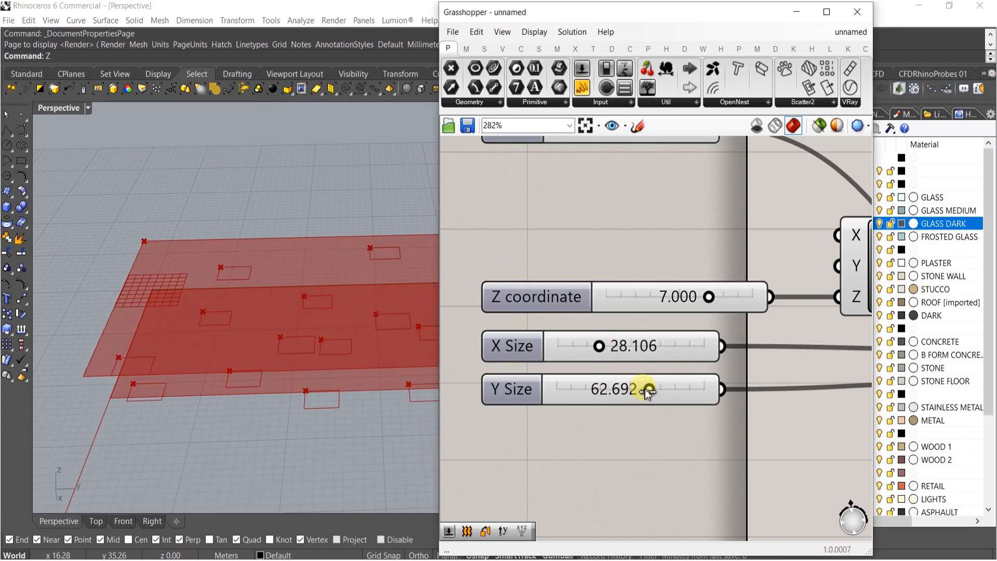
Rearrange the components to open space between the plane surfaces and the PopGeo components
right_click_drag(307, 351, 319, 391)
scroll(291, 367, "down", 4)
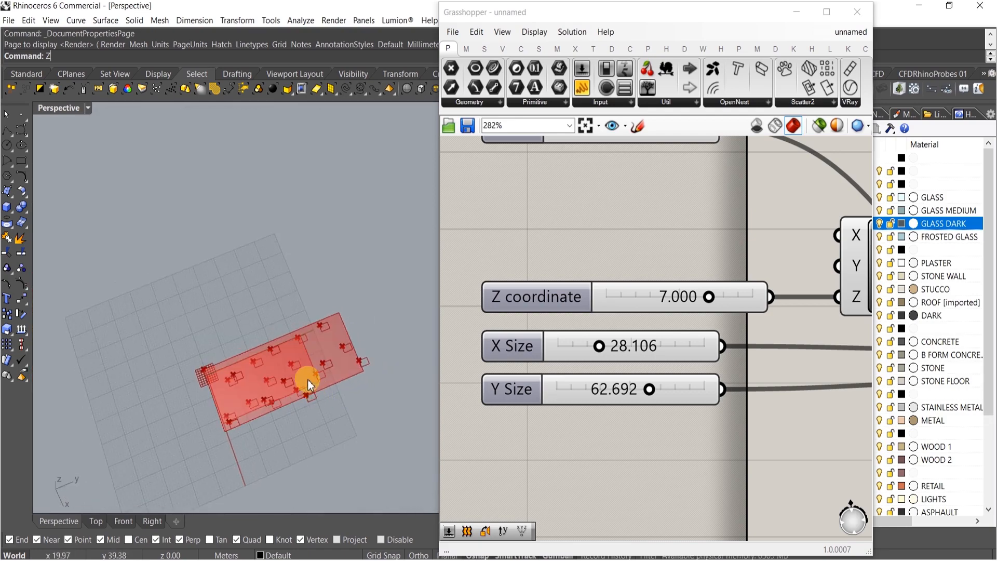
scroll(301, 379, "up", 6)
right_click_drag(259, 328, 358, 281)
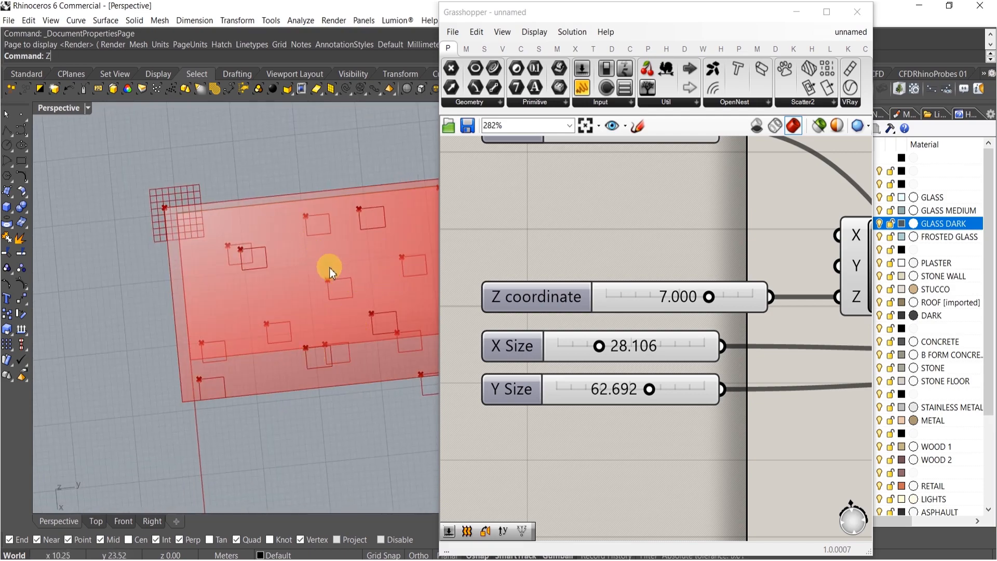
scroll(334, 264, "down", 5)
scroll(603, 372, "down", 6)
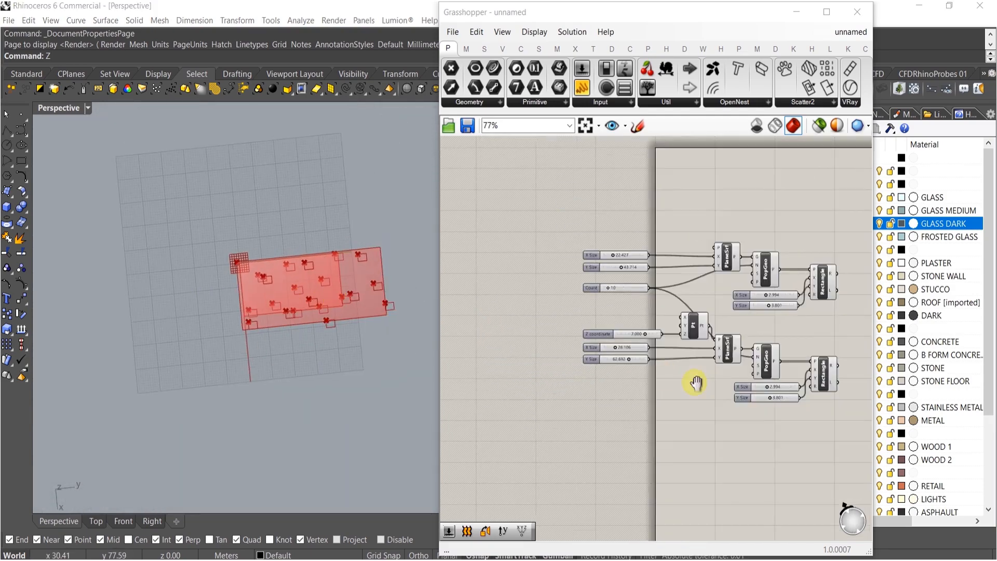
left_click_drag(790, 435, 530, 257)
right_click_drag(706, 344, 592, 325)
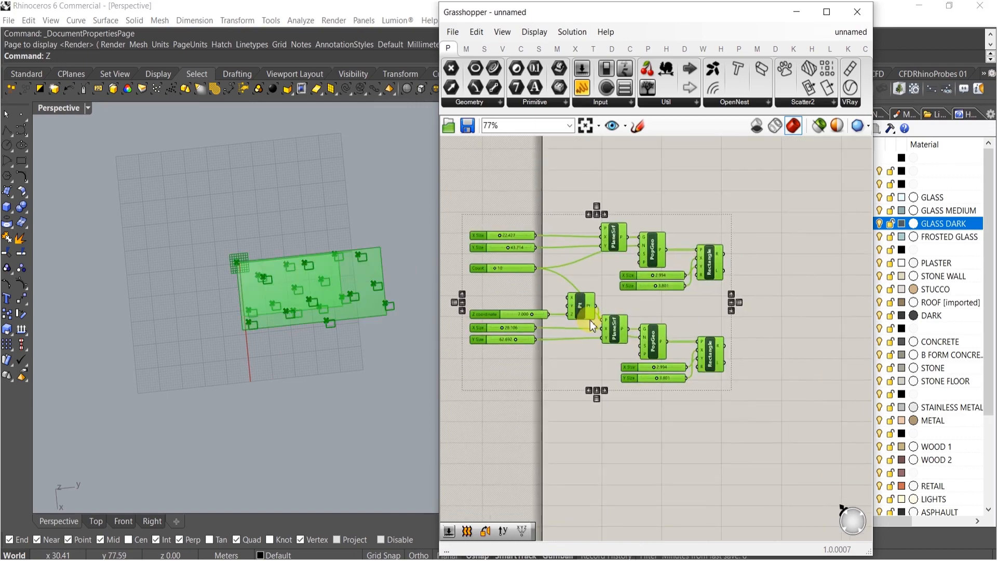
left_click_drag(584, 306, 789, 343)
left_click(756, 213)
right_click_drag(715, 285, 742, 313)
right_click_drag(729, 265, 700, 237)
scroll(724, 339, "up", 3)
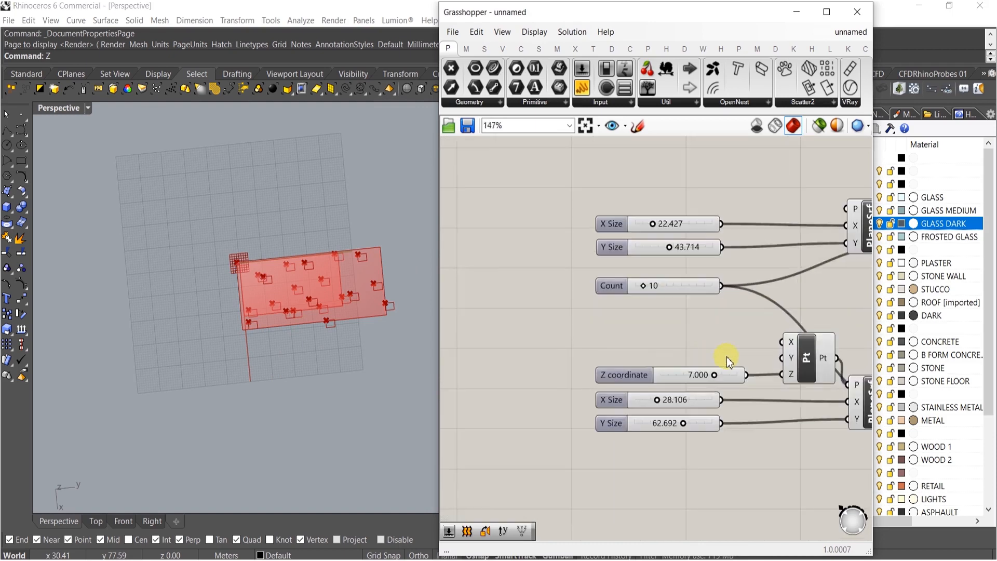
left_click_drag(788, 419, 538, 192)
left_click_drag(782, 256, 633, 255)
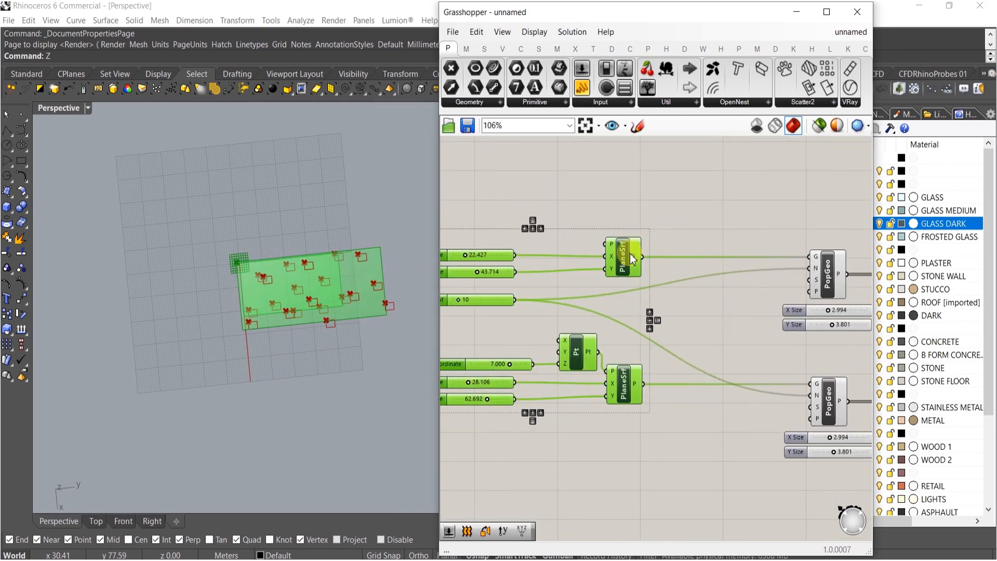
scroll(606, 362, "up", 3)
right_click_drag(609, 368, 693, 341)
left_click_drag(689, 344, 675, 314, "ctrl")
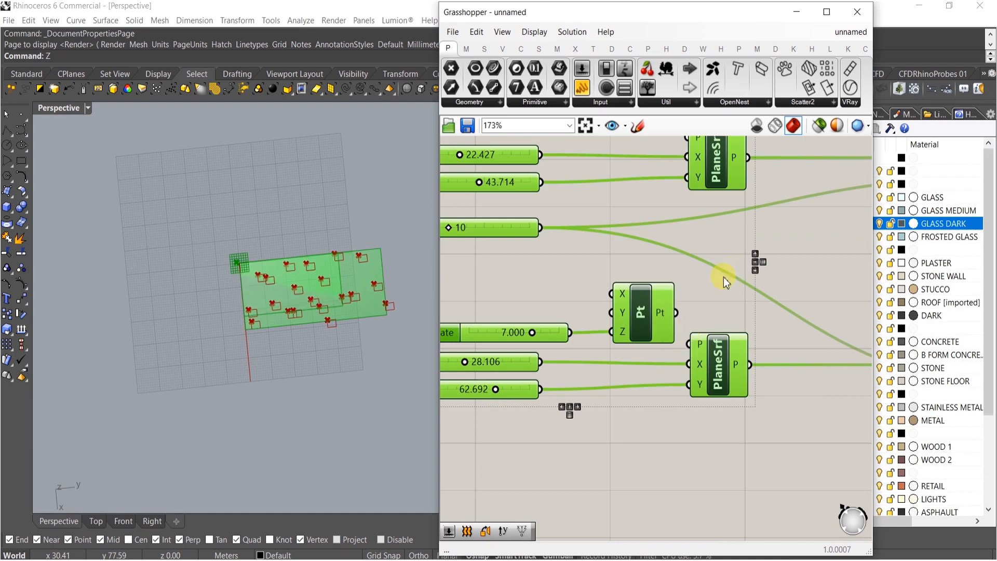
left_click(724, 277)
right_click_drag(801, 387, 725, 387)
Add an Area component and connect the lower plane surface to its geometry input
double_click(740, 395)
type("area")
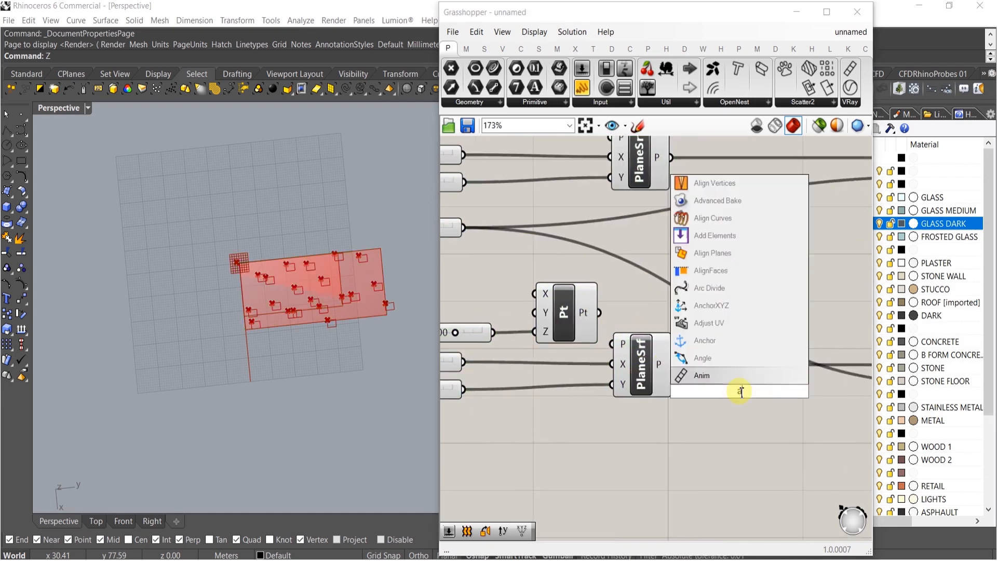
left_click(709, 373)
left_click_drag(684, 367, 676, 366)
left_click_drag(751, 399, 733, 372)
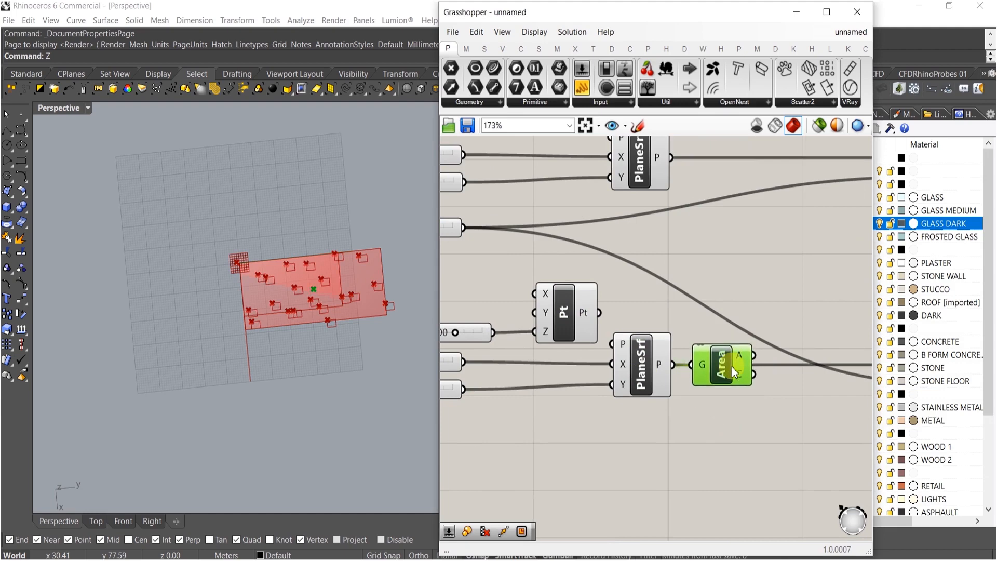
double_click(739, 426)
type("o")
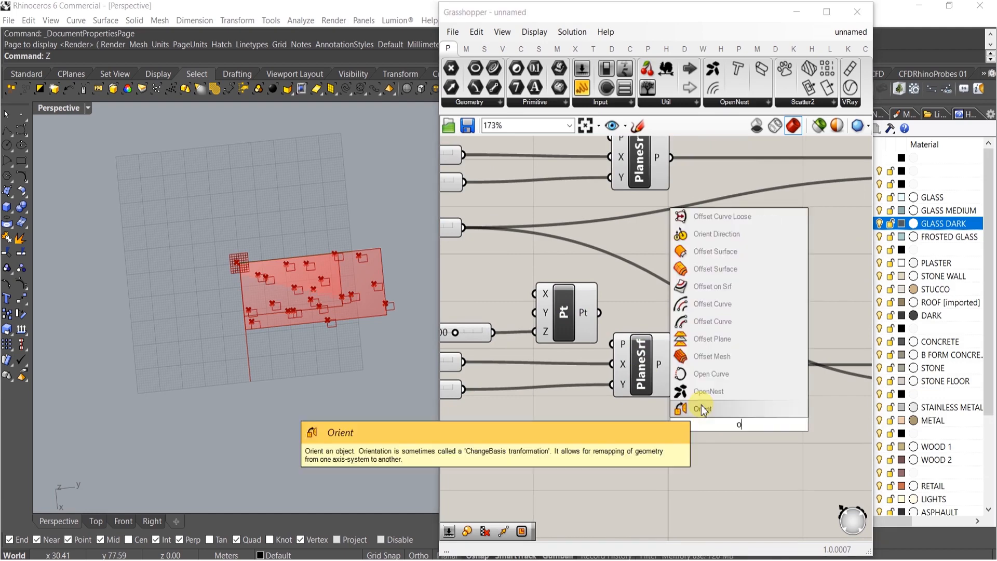
type("rient")
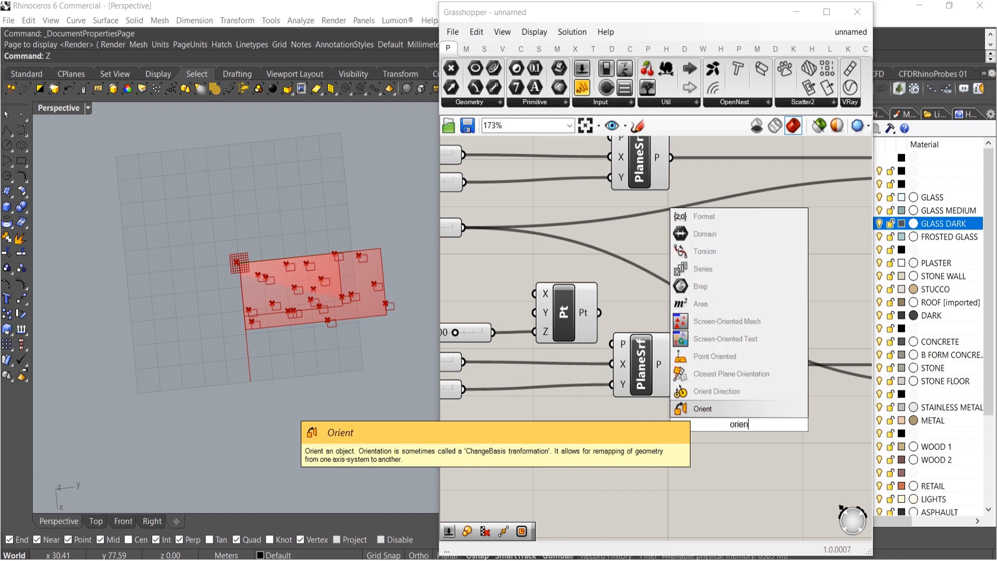
key("Return")
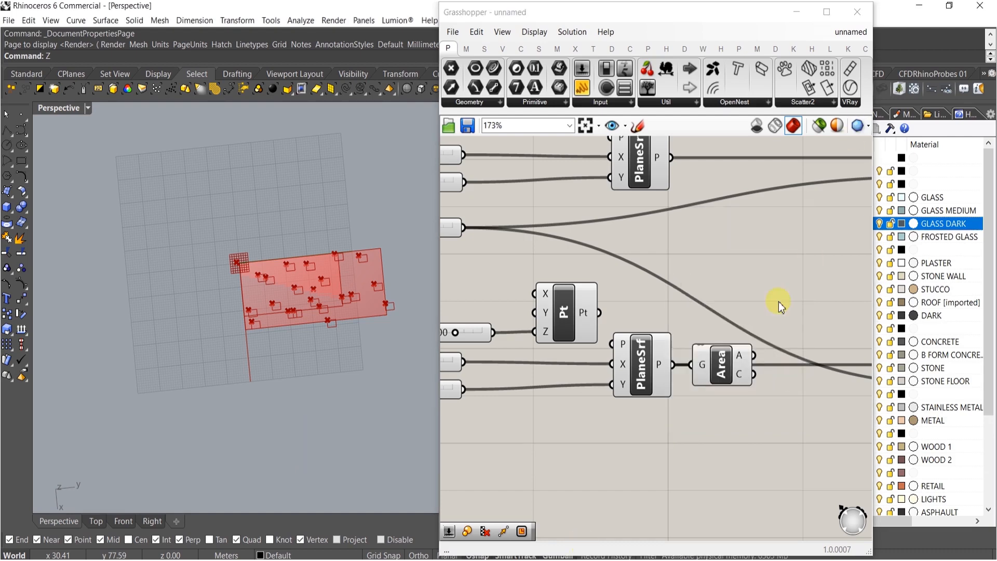
Add an Orient component fed by the lower plane surface, the Area centroid and the constructed point
double_click(743, 422)
type("ori")
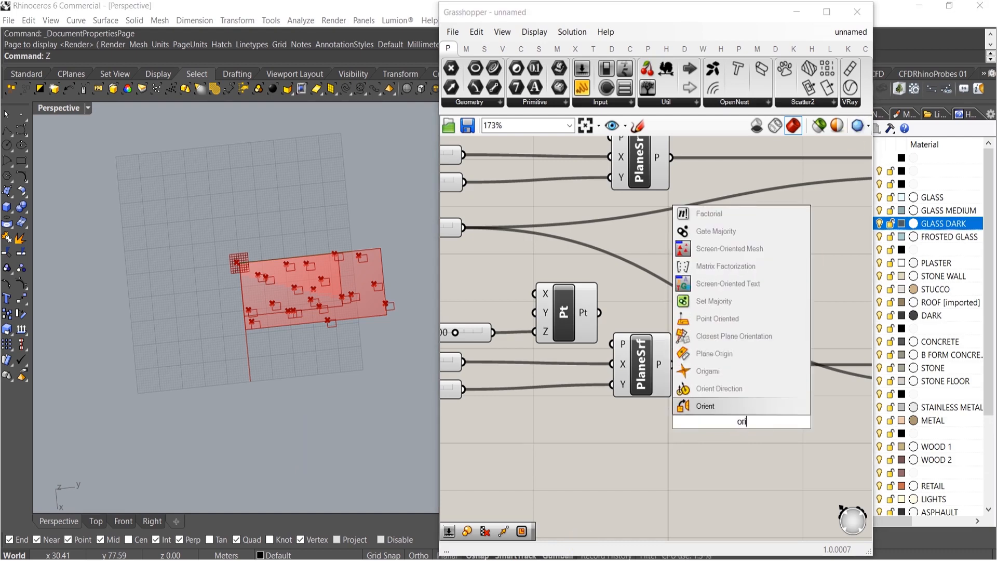
left_click(731, 409)
scroll(721, 424, "up", 3)
left_click_drag(707, 393, 628, 330)
left_click_drag(716, 432, 775, 343)
left_click_drag(753, 421, 850, 346)
right_click_drag(822, 418, 736, 435)
left_click(736, 435)
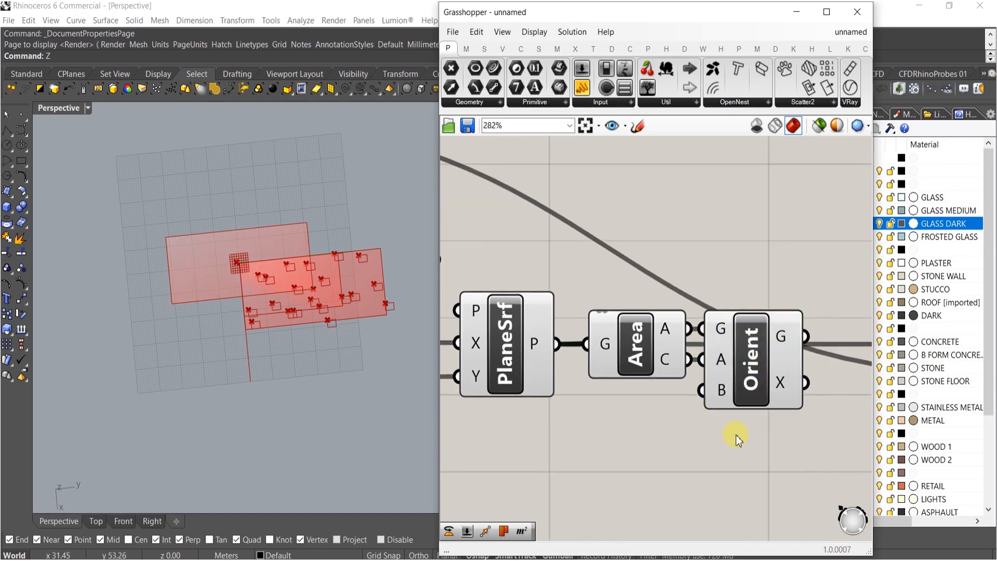
scroll(732, 435, "down", 3)
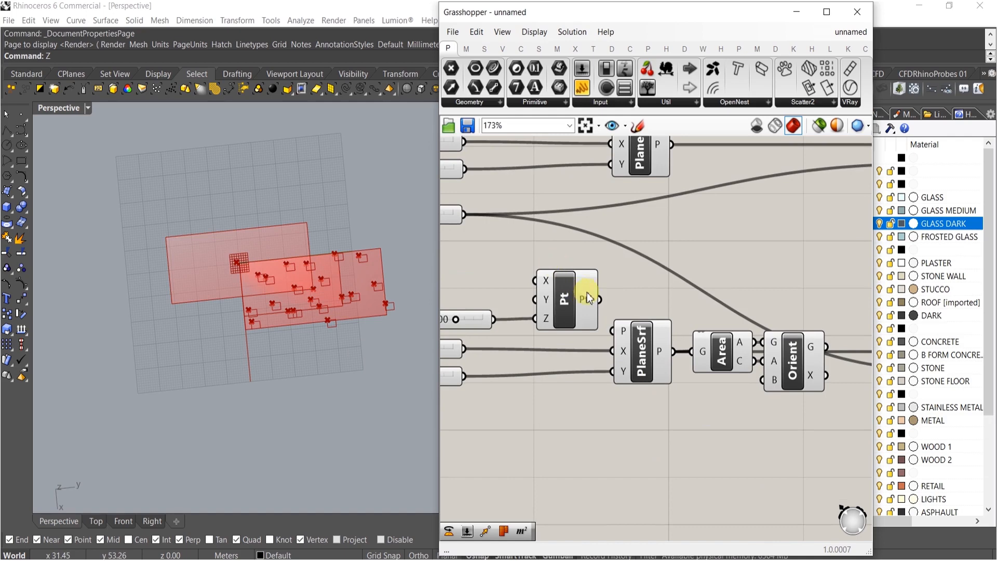
left_click_drag(600, 300, 756, 384)
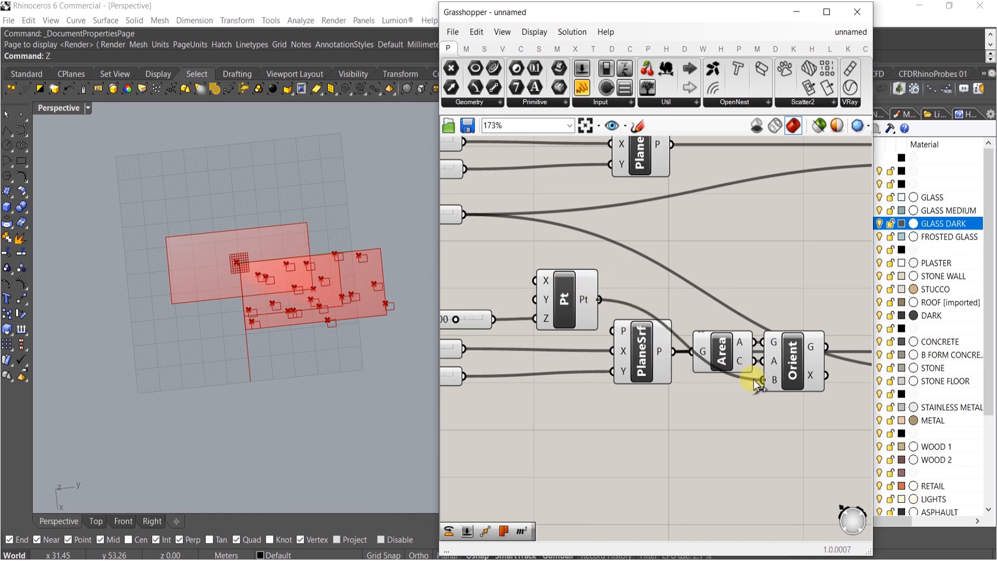
Copy the Area and Orient components into the upper definition and wire them to its plane surface and point
right_click_drag(193, 289, 223, 216)
right_click_drag(846, 389, 784, 454)
left_click_drag(784, 454, 681, 353)
left_click_drag(688, 405, 685, 196, "alt")
left_click(675, 218)
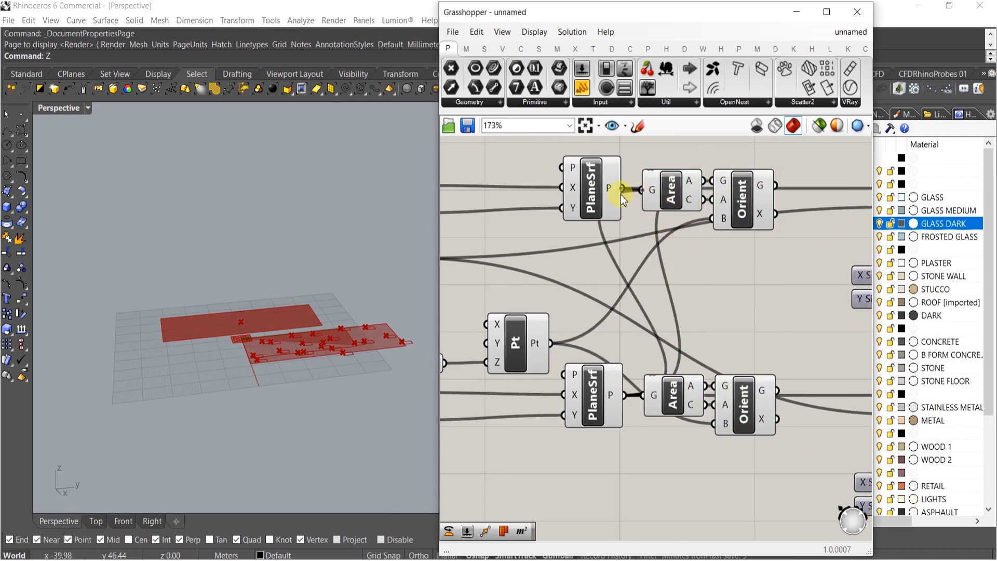
left_click_drag(622, 195, 643, 203)
left_click_drag(728, 183, 624, 189)
left_click_drag(716, 211, 553, 339, "ctrl")
right_click_drag(291, 331, 254, 461, "shift")
scroll(228, 388, "up", 5)
scroll(587, 382, "down", 3)
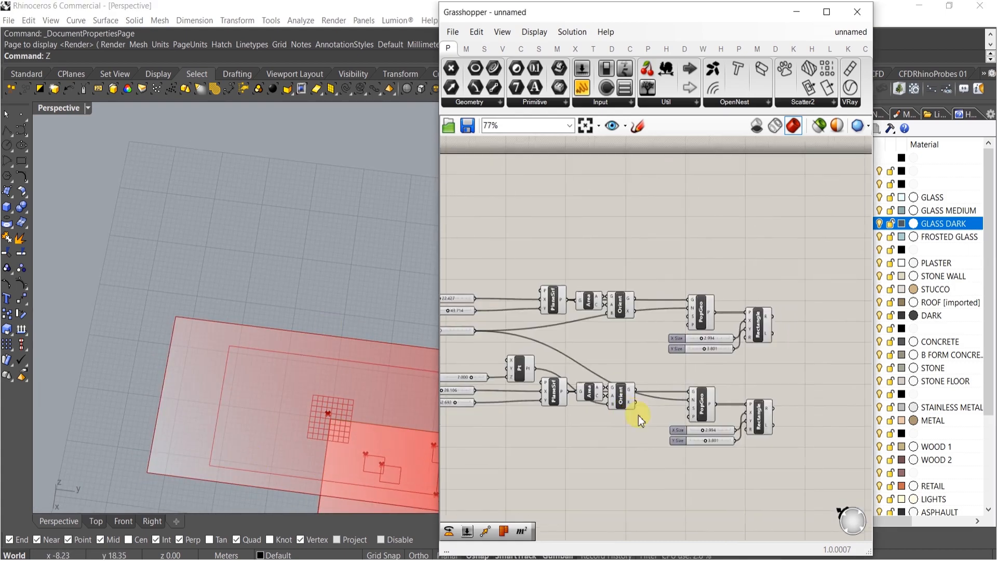
Connect the Orient geometry outputs to the geometry inputs of both PopGeo components
scroll(636, 436, "up", 3)
right_click_drag(657, 354, 629, 404)
left_click_drag(618, 358, 732, 362)
right_click_drag(690, 306, 690, 346)
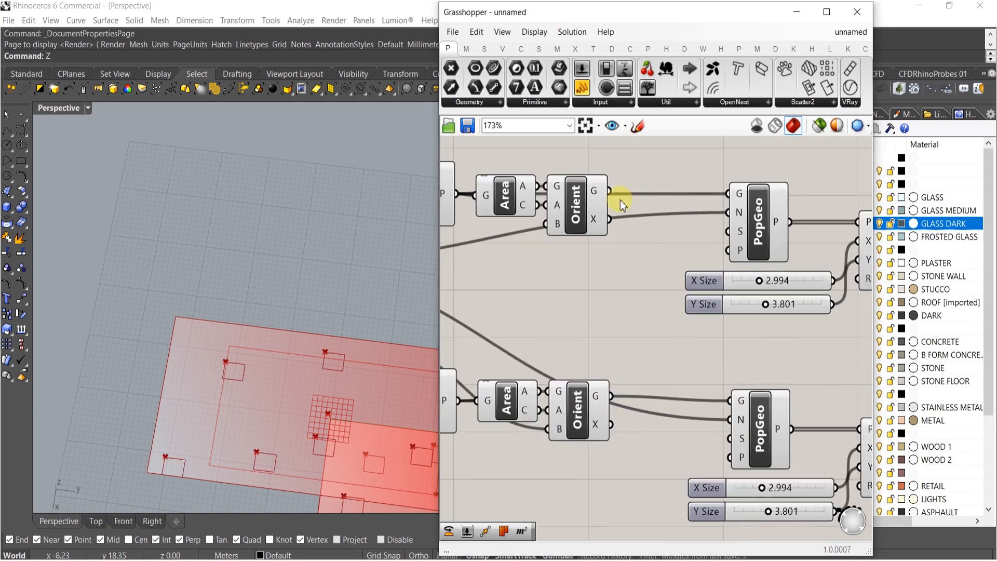
left_click_drag(615, 196, 727, 194)
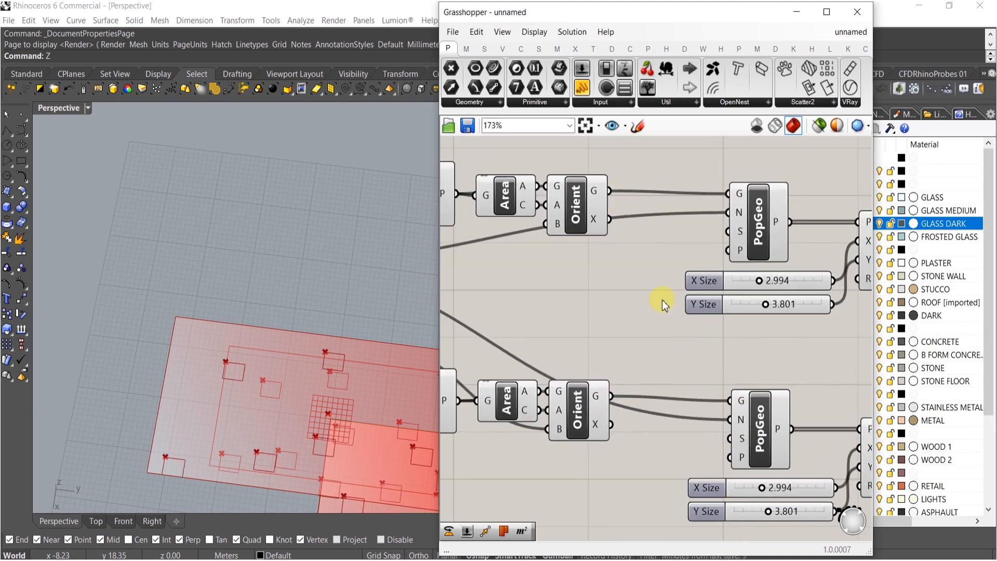
Turn off the preview of every component except the Rectangle components
scroll(693, 331, "down", 5)
right_click_drag(691, 326, 778, 316)
right_click_drag(381, 409, 325, 474, "shift")
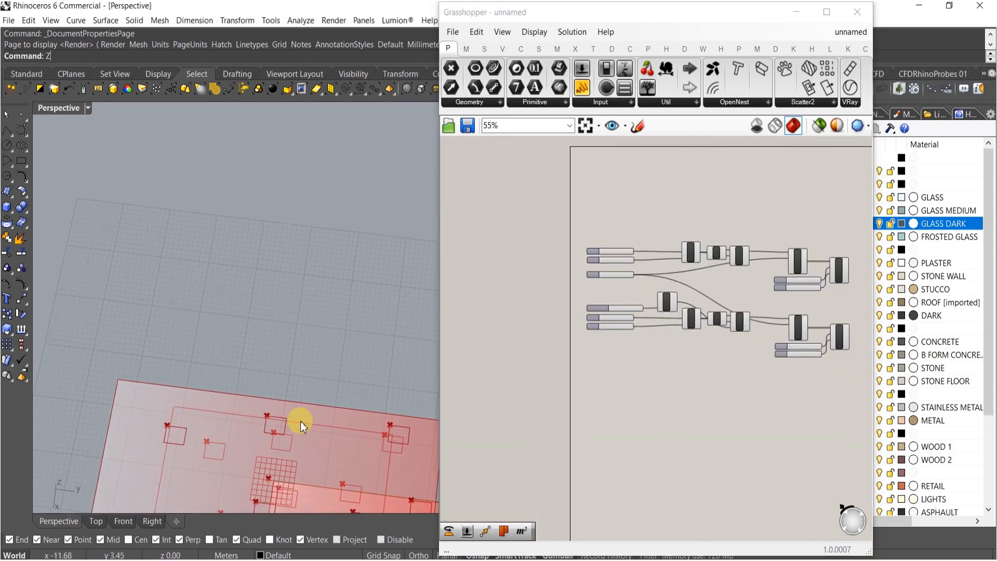
right_click_drag(300, 420, 299, 207, "shift")
right_click_drag(233, 357, 318, 210)
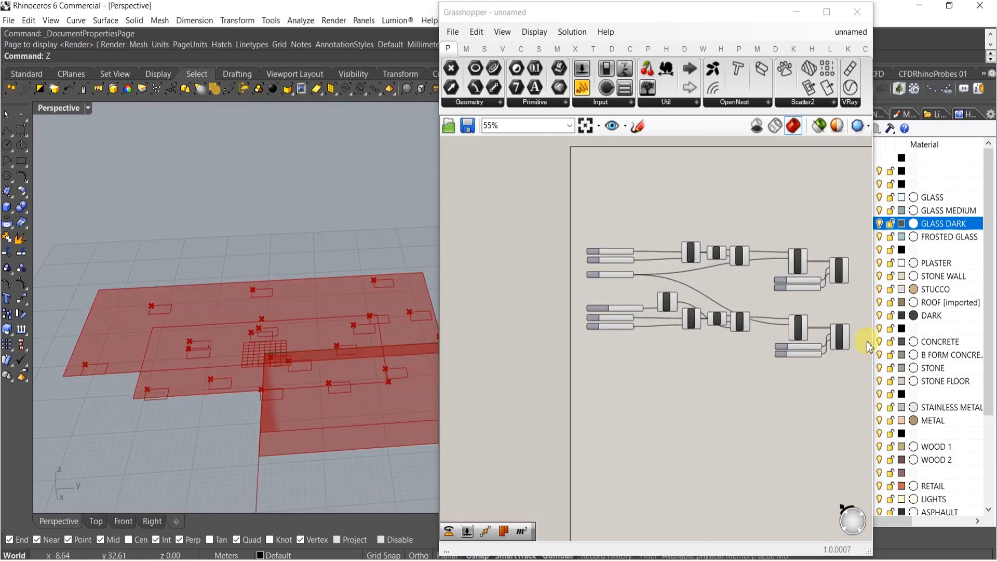
left_click_drag(824, 396, 595, 174)
right_click_drag(741, 258, 696, 266)
middle_click(697, 265)
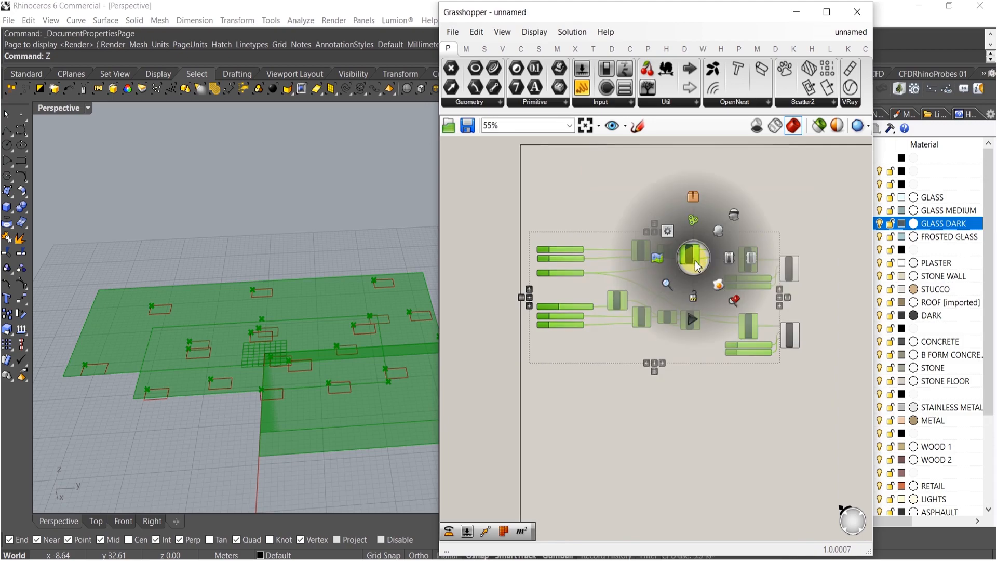
left_click(735, 211)
left_click(819, 198)
right_click_drag(278, 324, 324, 361, "shift")
Set the lower definition's rectangle sliders to X Size 8.254 and Y Size 7.581
scroll(683, 312, "up", 4)
scroll(711, 414, "up", 4)
right_click_drag(732, 412, 556, 425)
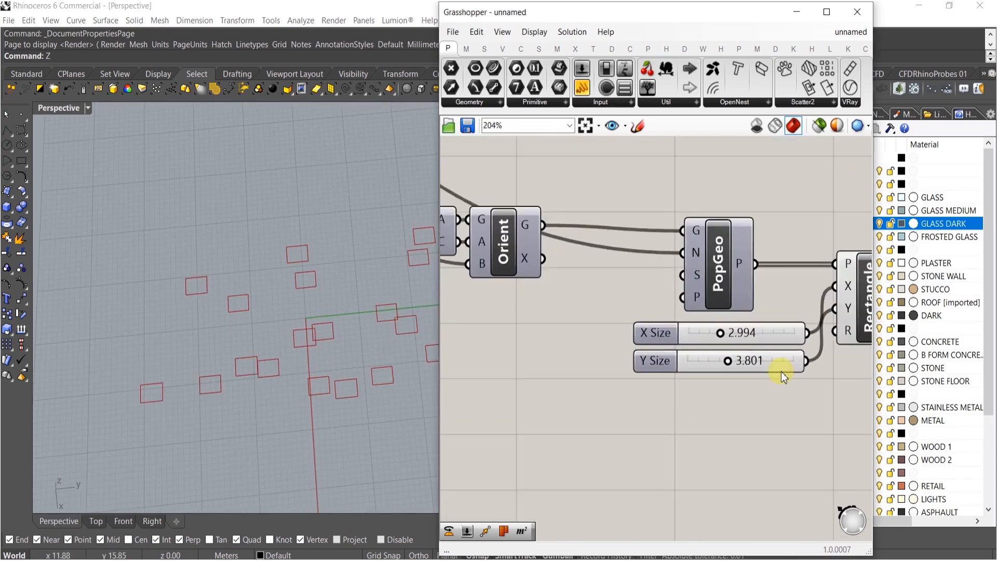
scroll(737, 359, "up", 4)
left_click_drag(712, 260, 786, 259)
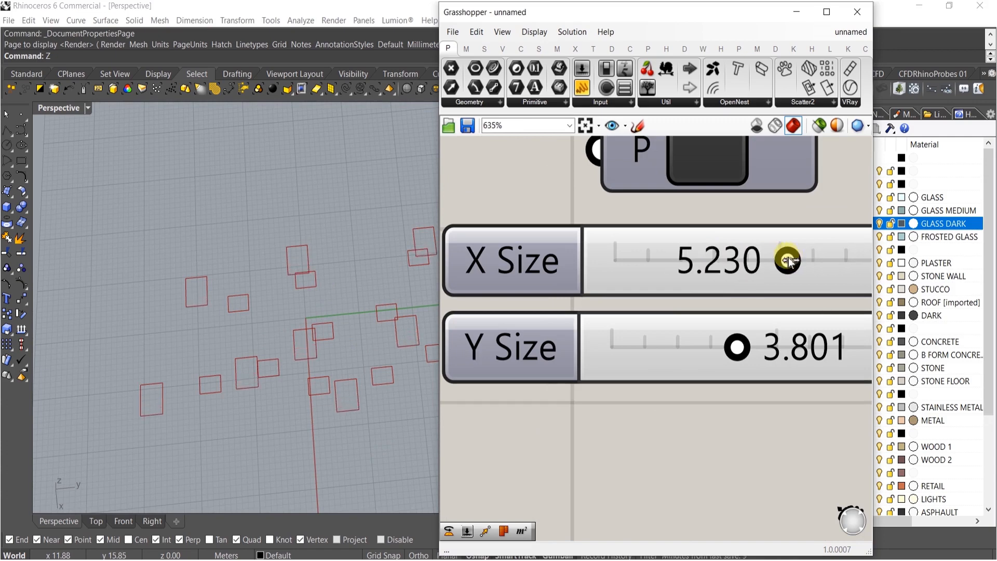
right_click_drag(786, 258, 710, 269)
left_click_drag(666, 357, 786, 357)
left_click_drag(713, 265, 811, 266)
scroll(761, 317, "down", 1)
scroll(762, 316, "down", 8)
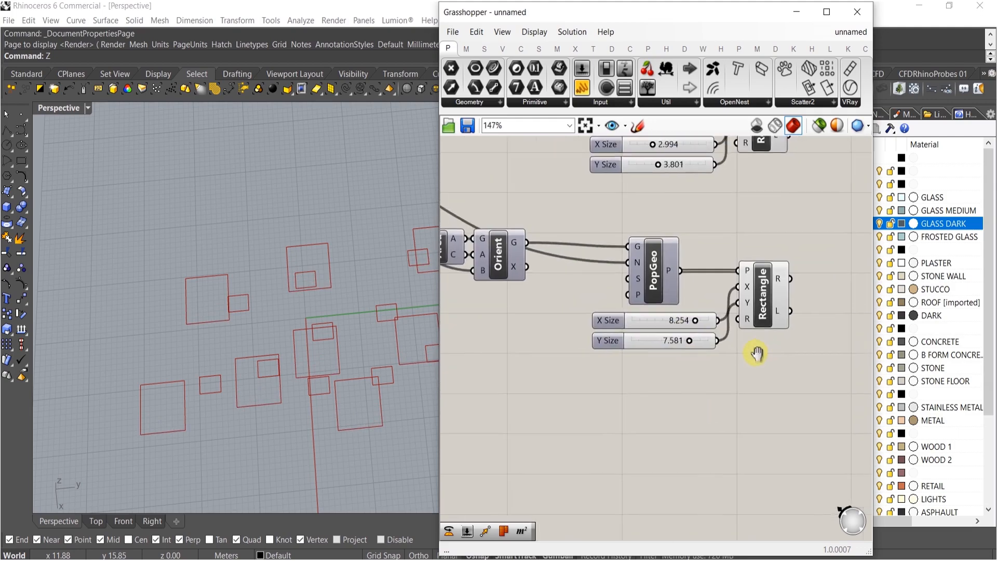
Add a Loft component and connect both Rectangle outputs to its curve input
right_click_drag(399, 353, 311, 257)
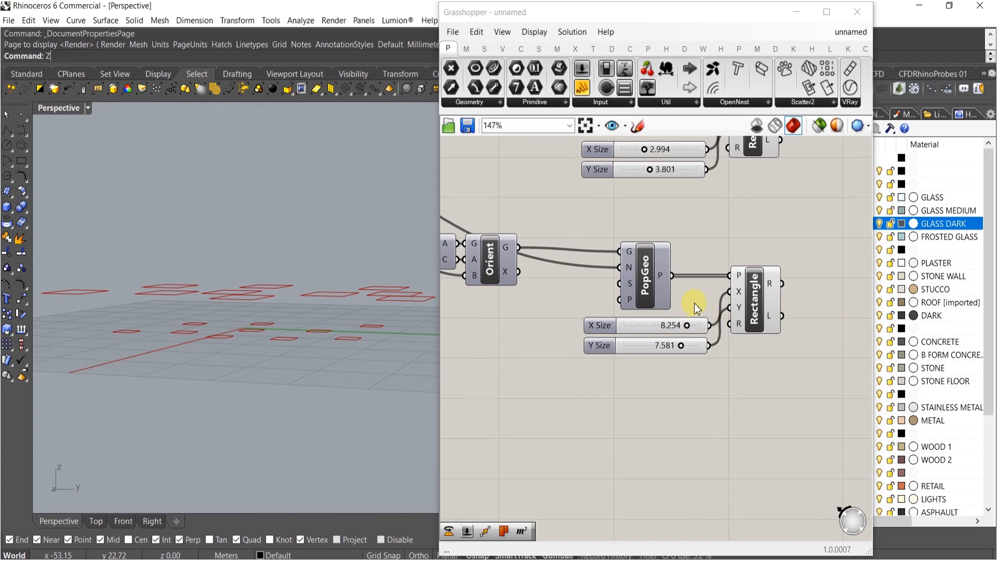
scroll(695, 307, "down", 2)
right_click_drag(718, 311, 720, 331)
double_click(765, 318)
type("loft")
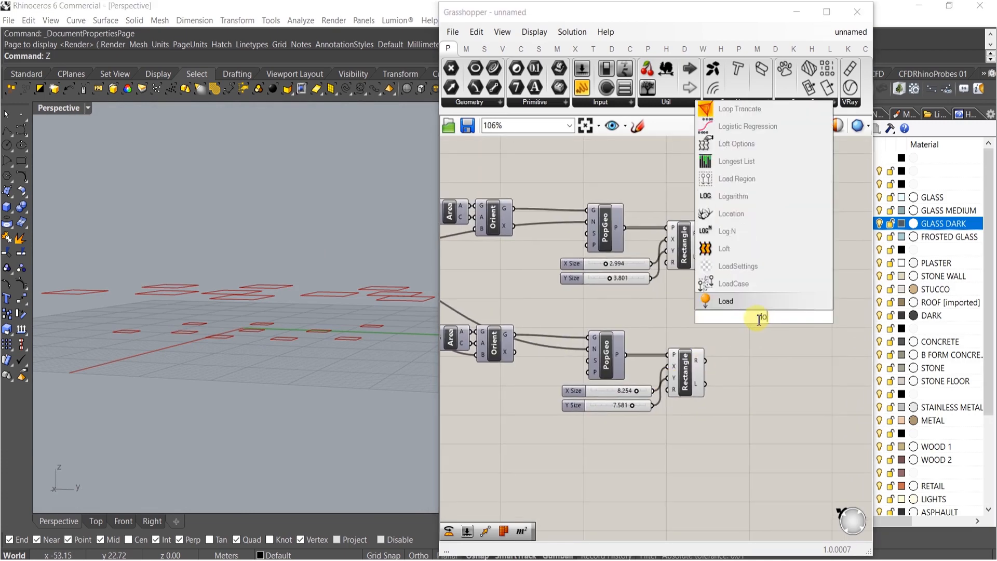
left_click(730, 302)
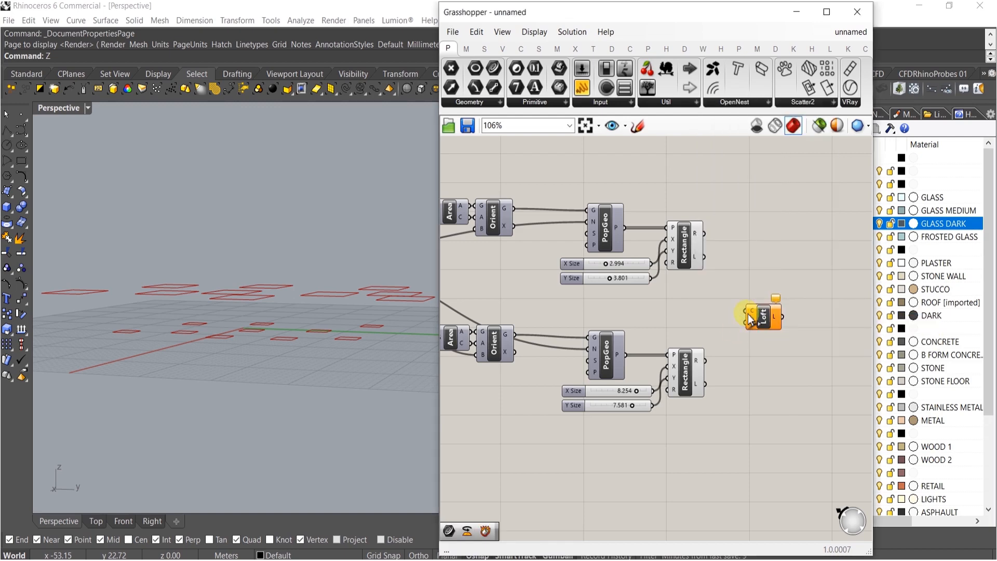
left_click_drag(706, 234, 705, 234)
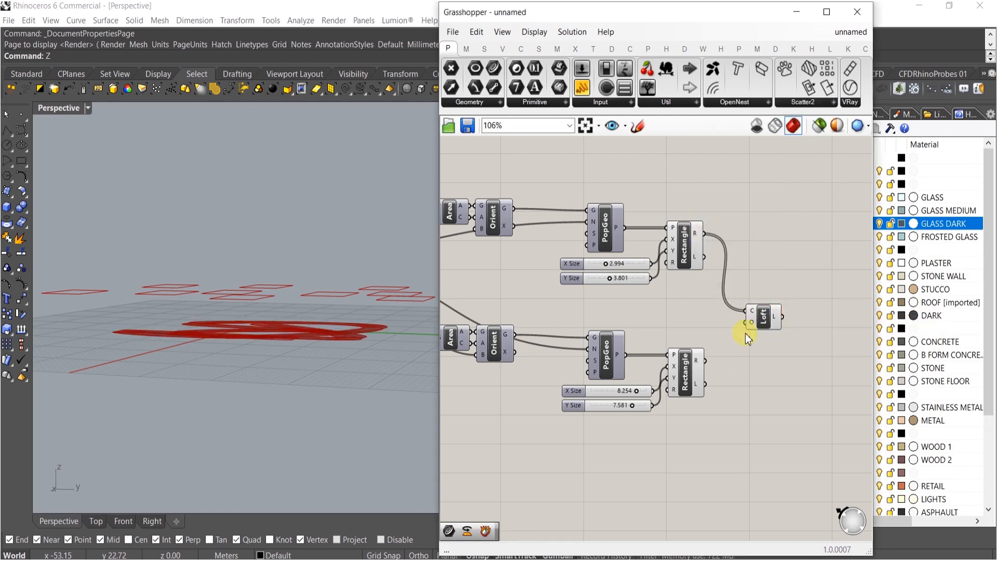
left_click_drag(748, 313, 705, 362)
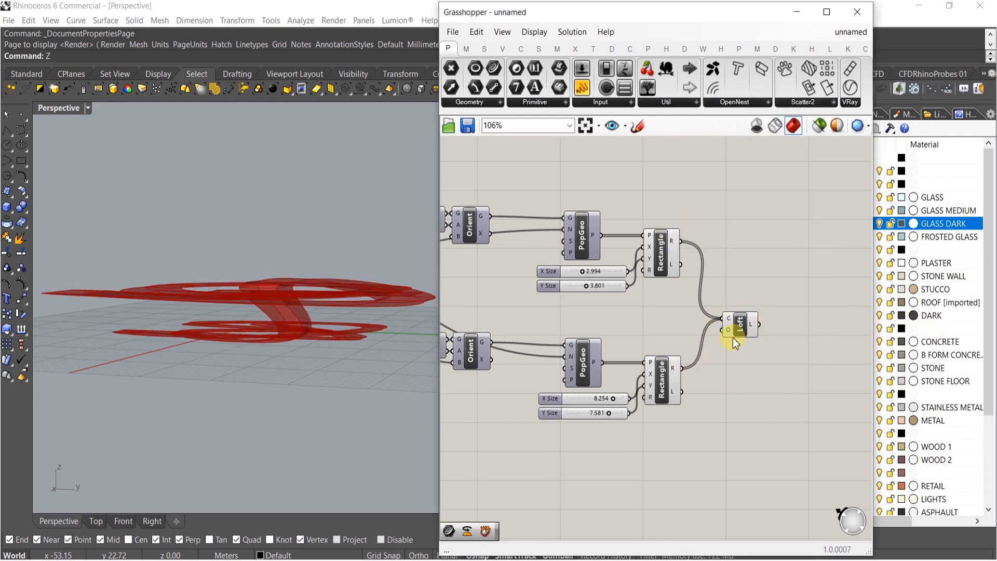
Graft the outputs of both Rectangle components so each rectangle pair is lofted separately
double_click(723, 360)
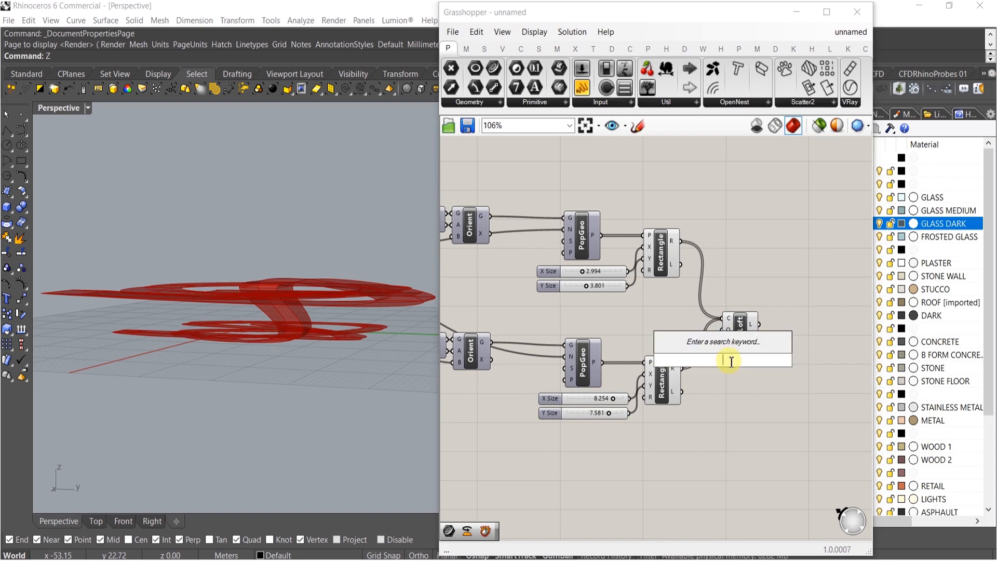
double_click(711, 374)
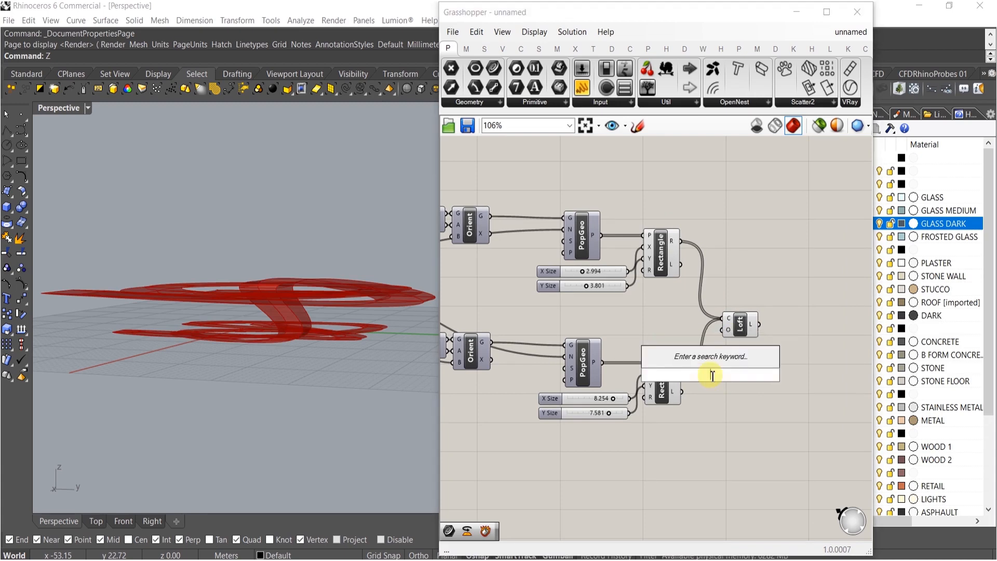
right_click(677, 366)
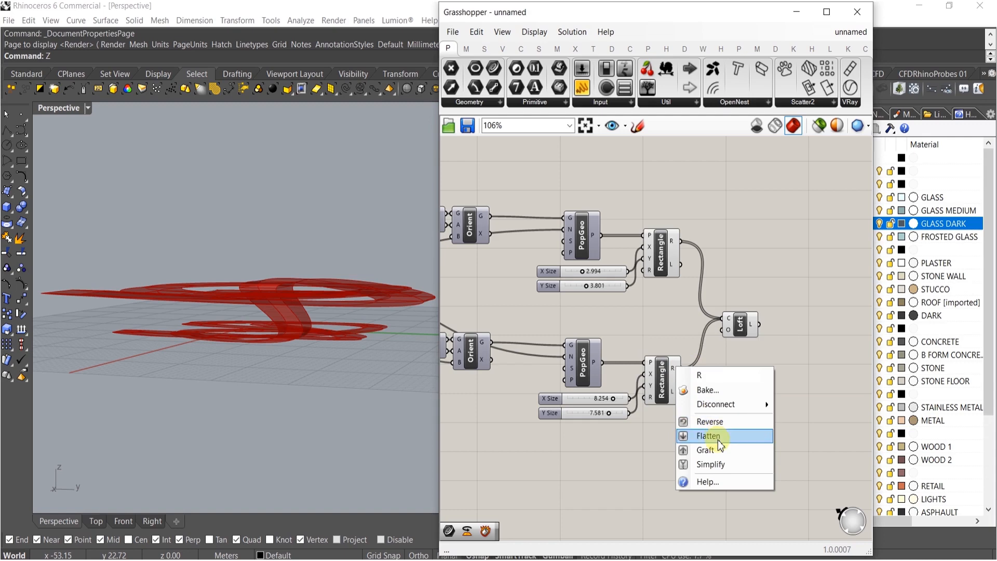
left_click(715, 438)
right_click(677, 372)
left_click(724, 451)
right_click(672, 241)
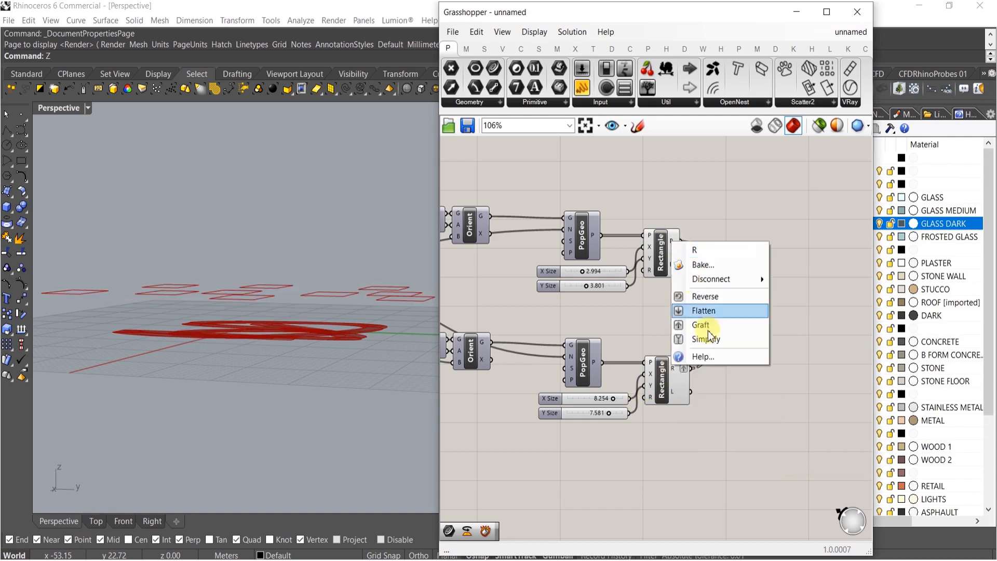
left_click(710, 325)
Set the lower definition's Count slider to 16
right_click_drag(45, 258, 237, 335)
right_click_drag(531, 311, 646, 301)
right_click_drag(606, 338, 652, 322)
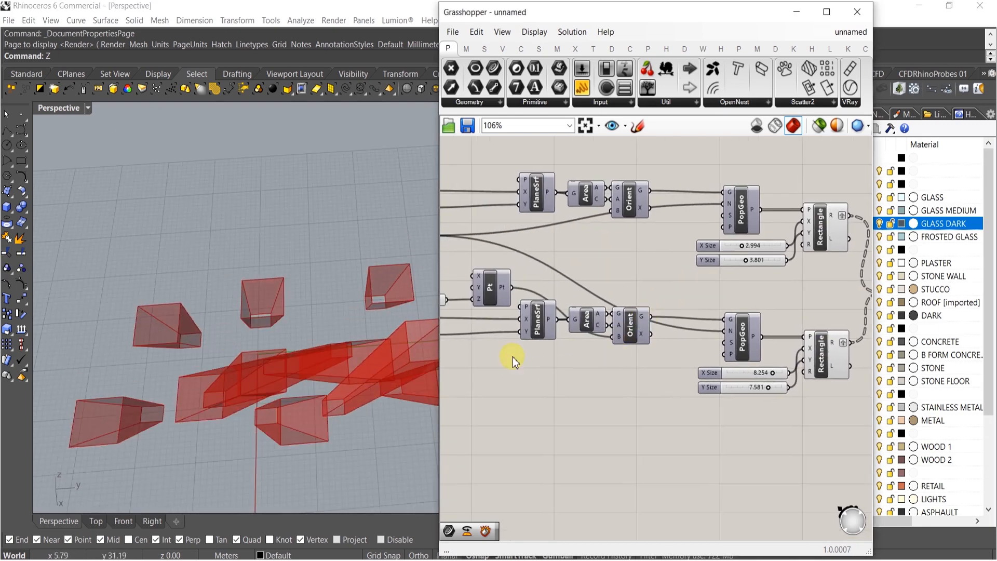
right_click_drag(512, 356, 553, 270)
left_click_drag(551, 226, 552, 239, "alt")
right_click_drag(596, 275, 557, 272)
left_click_drag(545, 238, 838, 322)
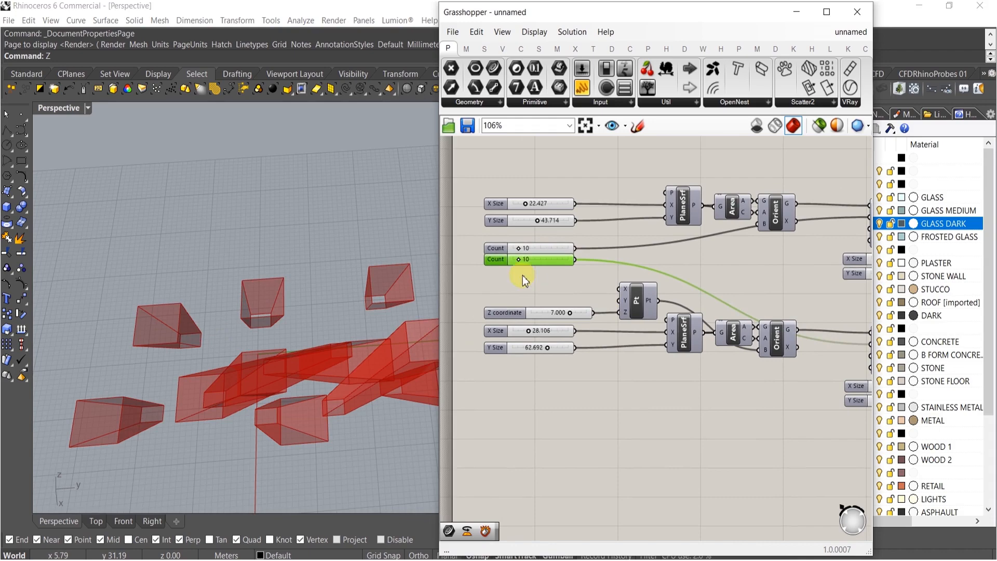
scroll(512, 236, "up", 7)
mouse_move(507, 232)
left_mouse_down()
mouse_move(542, 232)
mouse_move(522, 233)
left_mouse_up()
scroll(607, 240, "down", 4)
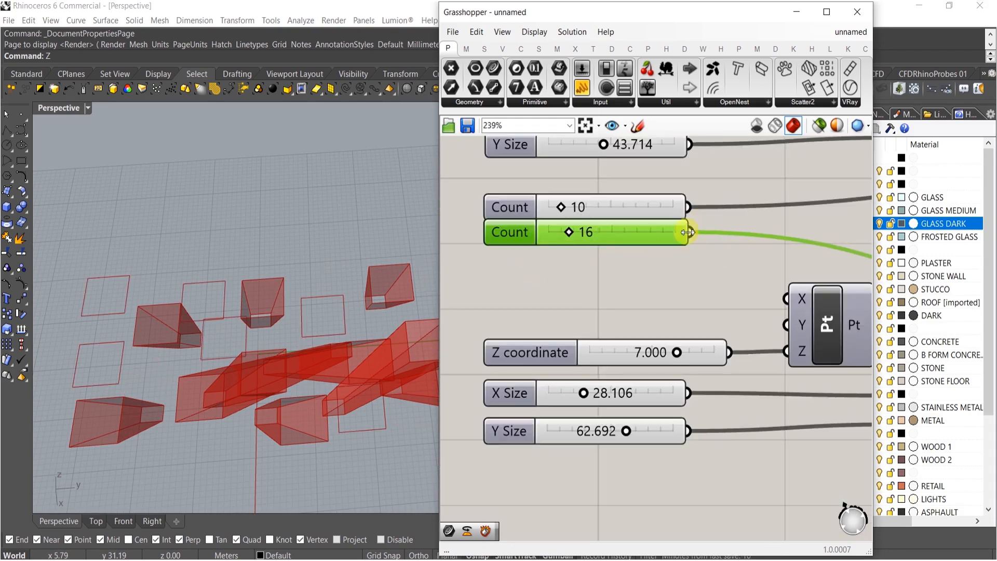
left_click_drag(694, 237, 665, 245, "ctrl+shift")
key("Delete")
right_click_drag(357, 312, 342, 244)
scroll(584, 260, "down", 5)
right_click_drag(222, 310, 291, 291)
Add two Boundary Surfaces components, each fed by one Rectangle component's output
right_click_drag(762, 340, 774, 372)
double_click(778, 371)
type("boun")
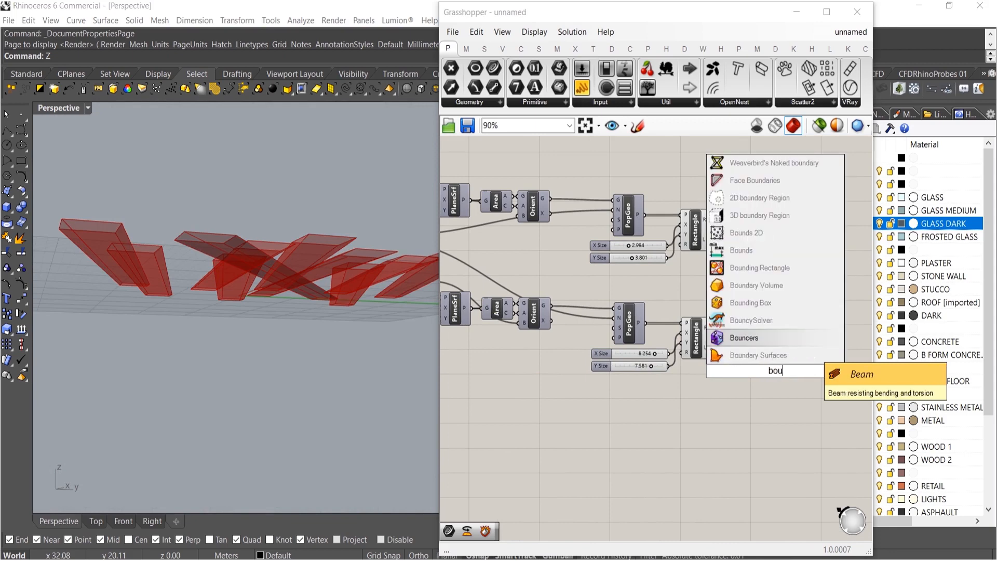
left_click(769, 359)
scroll(744, 344, "up", 2)
left_click_drag(766, 374, 749, 311)
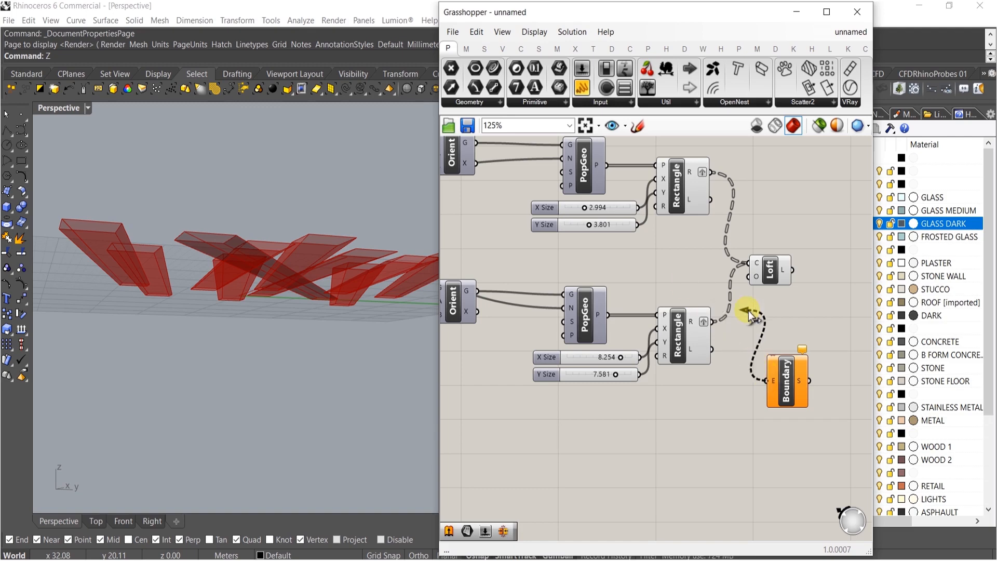
left_click_drag(794, 394, 777, 406)
left_click_drag(753, 296, 720, 177)
left_click(735, 401)
right_click_drag(767, 317, 724, 309)
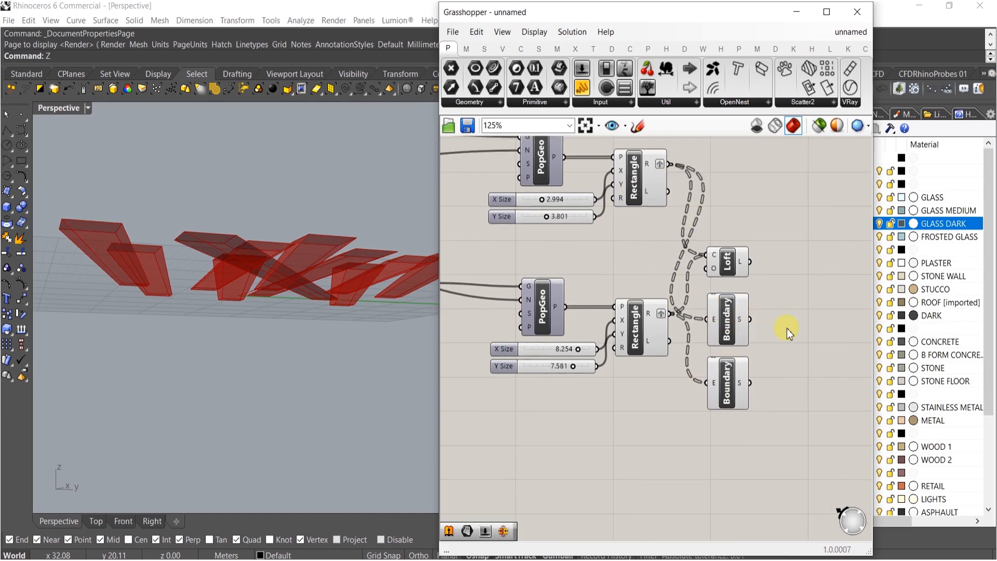
Add two Populate Geometry components, each fed by one Boundary Surfaces output
double_click(788, 328)
type("pop")
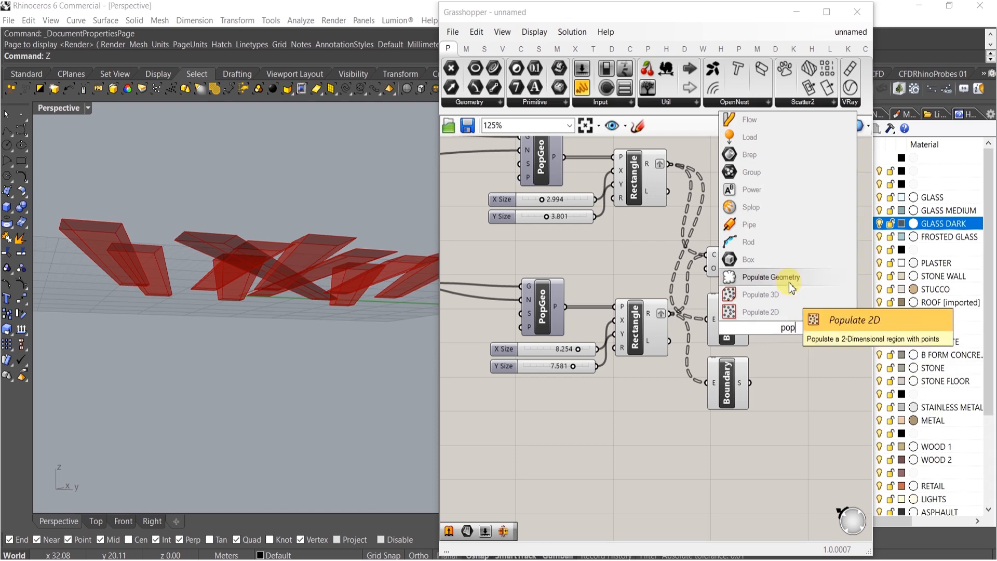
left_click(786, 279)
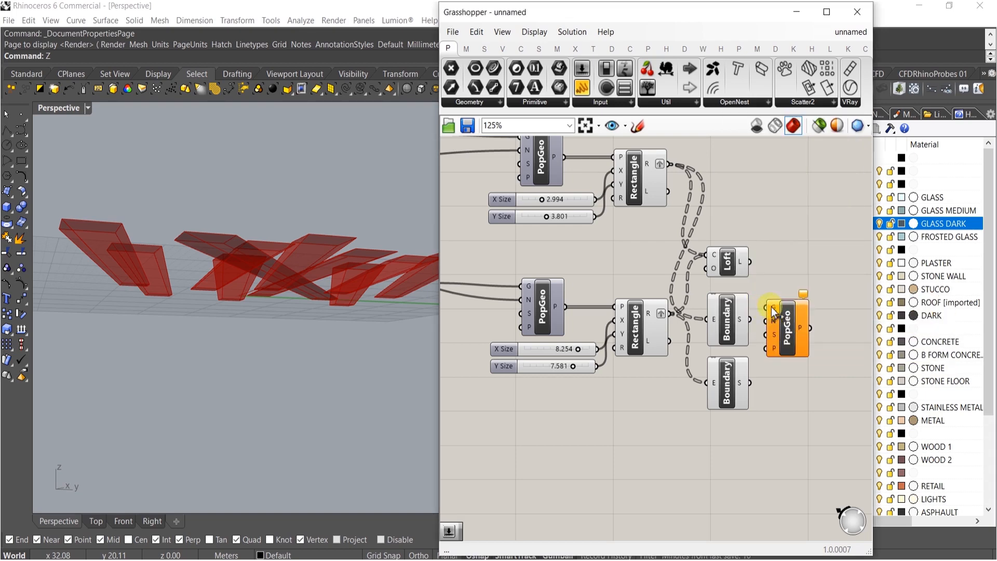
left_click_drag(772, 310, 831, 293)
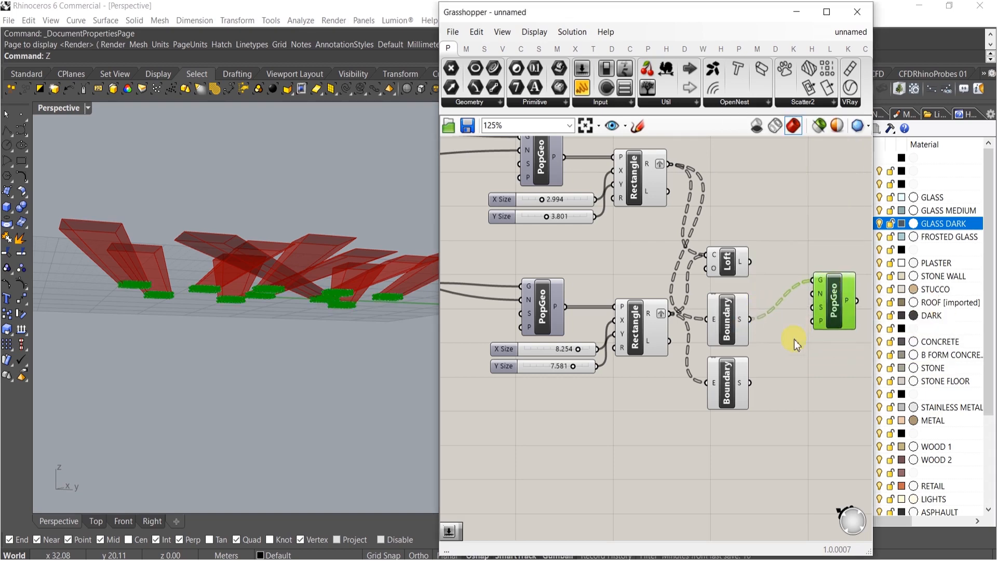
right_click_drag(795, 341, 748, 325)
left_click_drag(783, 300, 782, 387)
left_click(754, 420)
right_click_drag(720, 289, 753, 329)
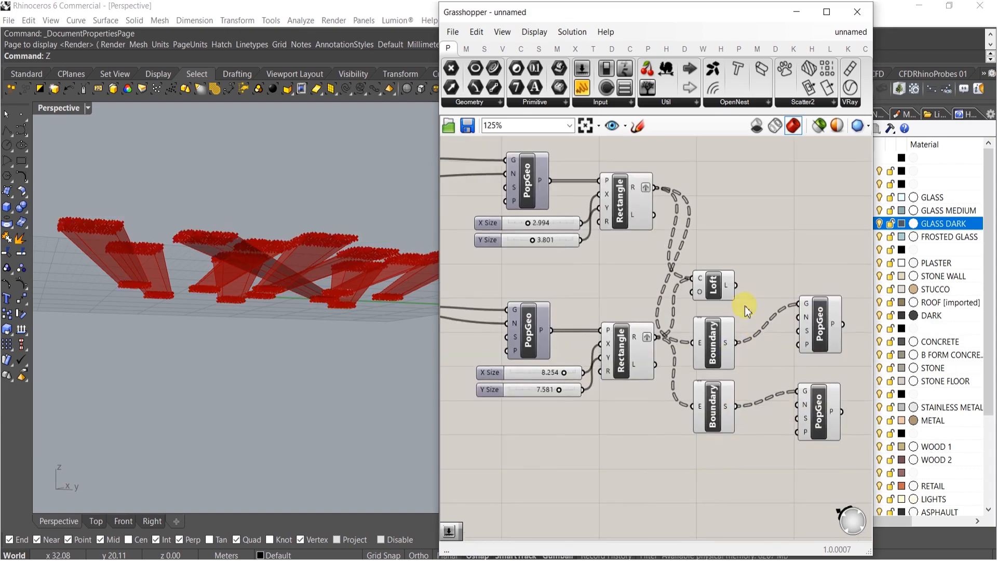
Delete the Loft component
left_click(710, 294)
key("Delete")
right_click_drag(255, 227, 279, 323)
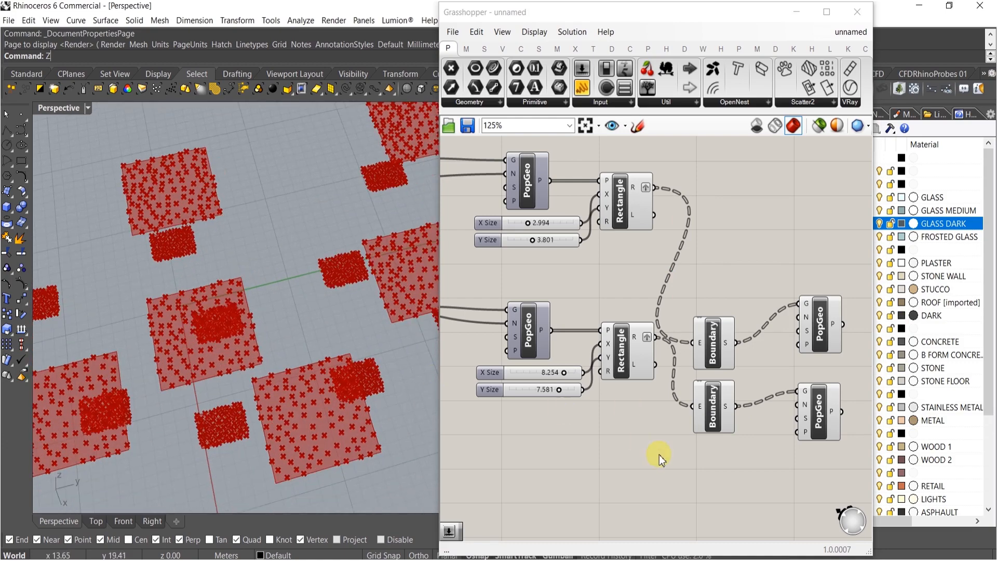
Create two number sliders set to 15 and wire them to the count inputs of the new PopGeo components
double_click(725, 511)
type("15")
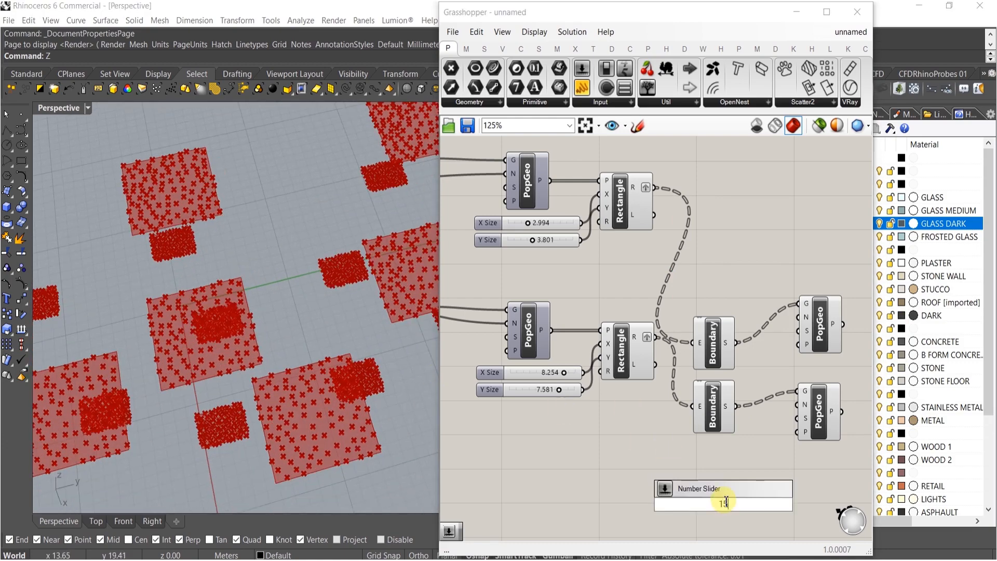
key("Return")
left_click_drag(794, 405, 731, 469)
left_click_drag(786, 442, 798, 317)
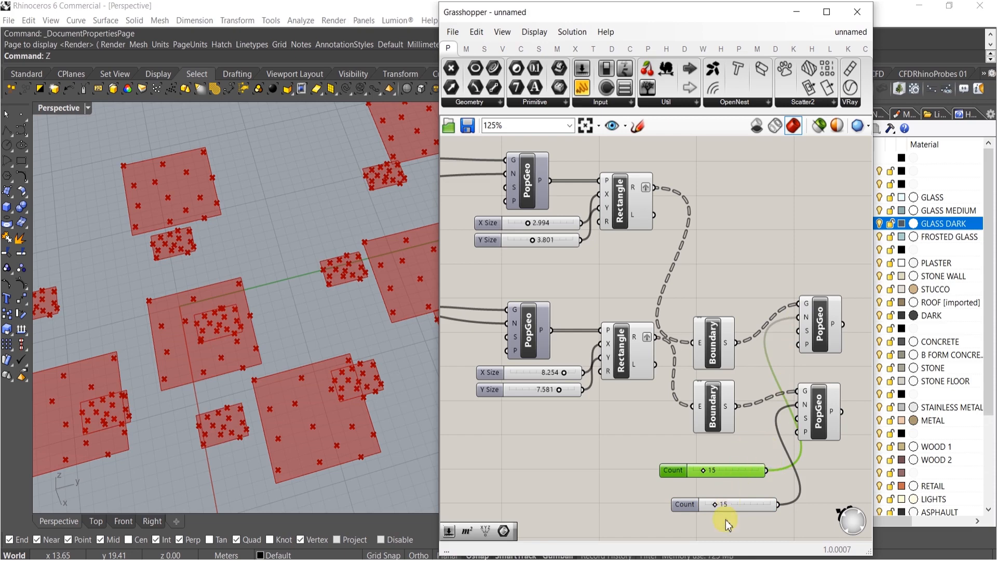
right_click_drag(727, 524, 719, 413)
Add a Seed slider set to 5 and wire it to the lower new PopGeo's seed input
double_click(722, 448)
type("5")
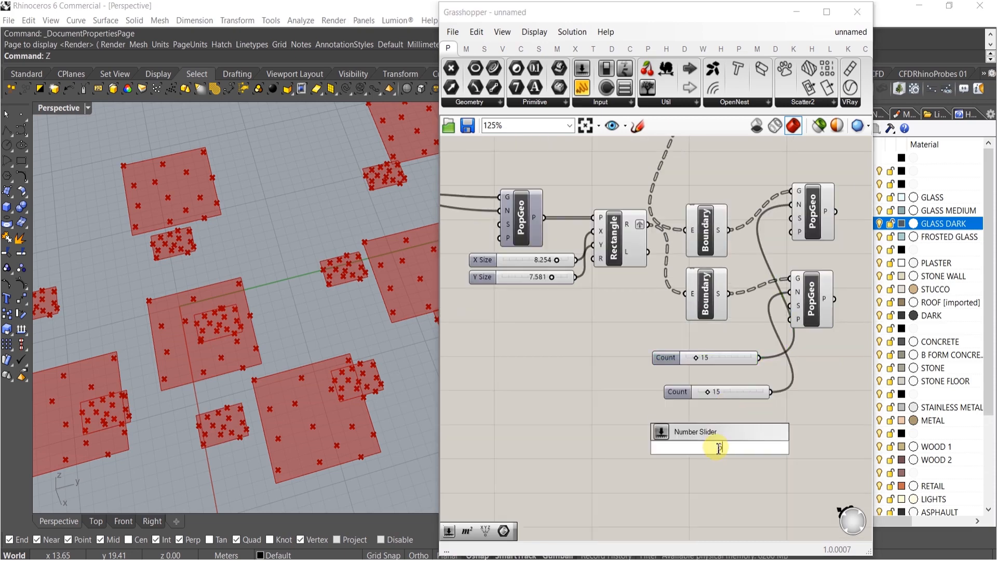
key("Return")
left_click_drag(791, 355, 773, 449)
right_click_drag(817, 390, 759, 421)
Add a Line component connecting the points of the upper and lower new PopGeo components
right_click_drag(217, 409, 244, 335, "shift")
right_click_drag(673, 314, 602, 305)
double_click(734, 310)
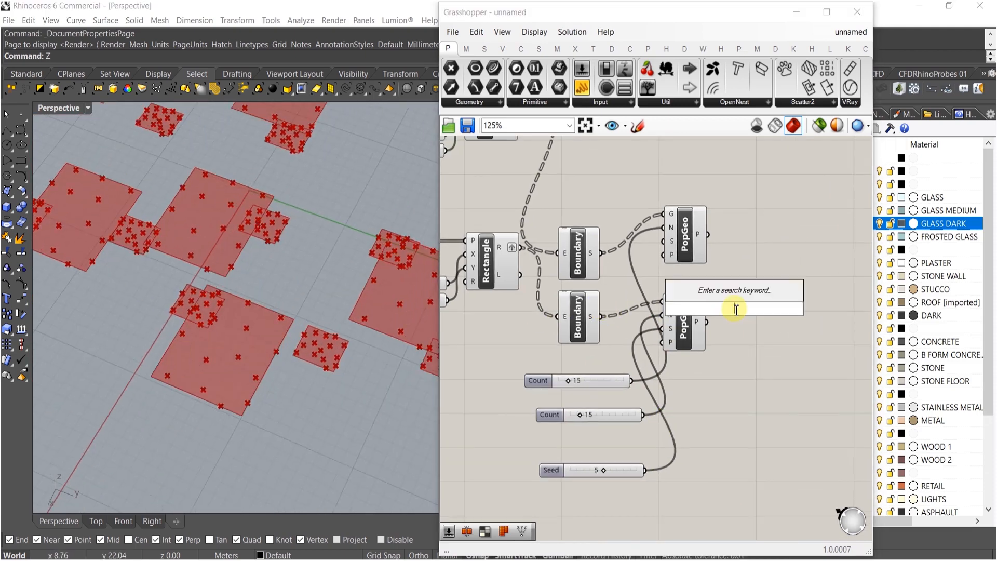
type("line")
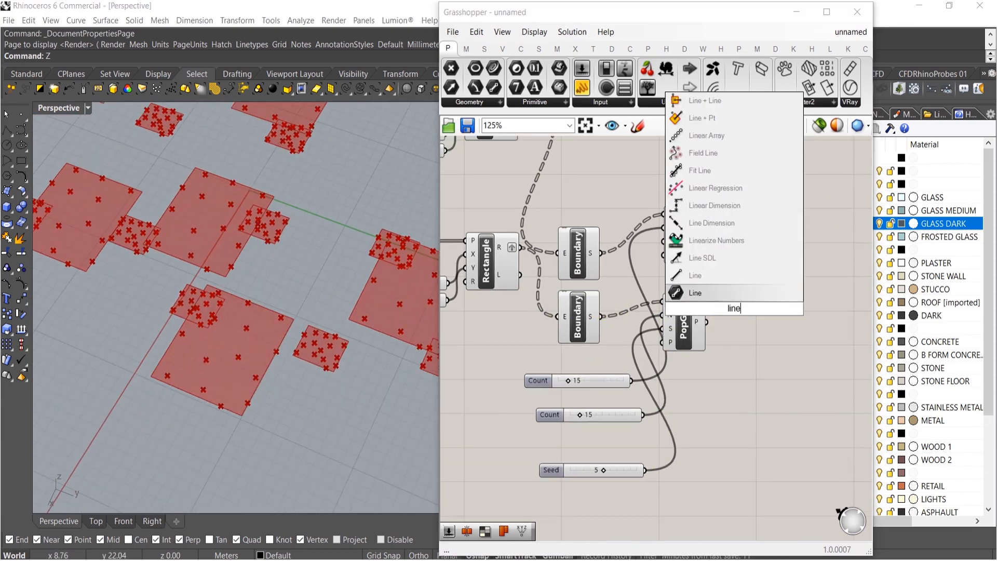
left_click(696, 276)
left_click_drag(713, 301, 706, 236)
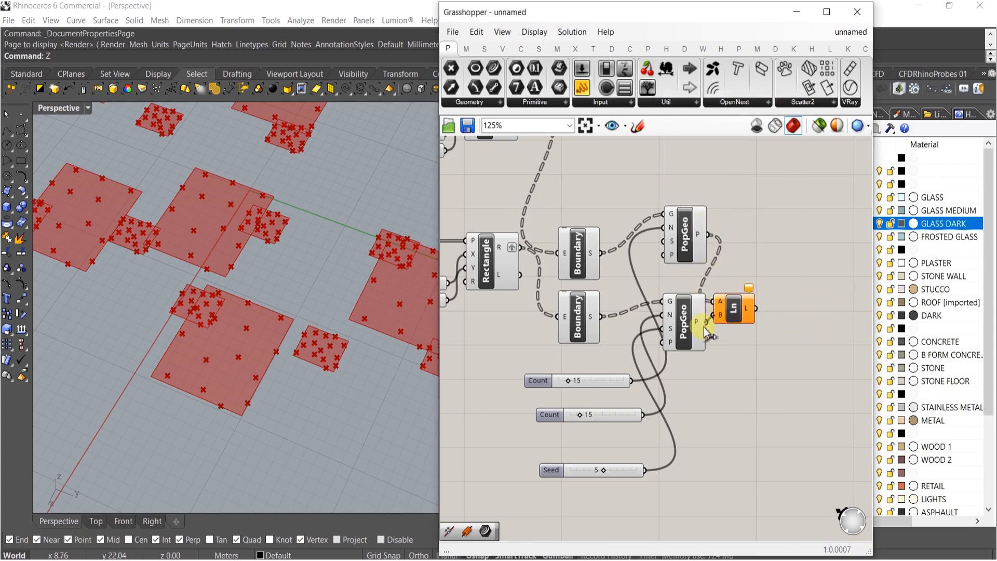
left_click_drag(708, 333, 706, 322)
left_click_drag(759, 290, 831, 243)
left_click_drag(730, 319, 778, 282)
right_click_drag(256, 279, 303, 273)
left_click(686, 318)
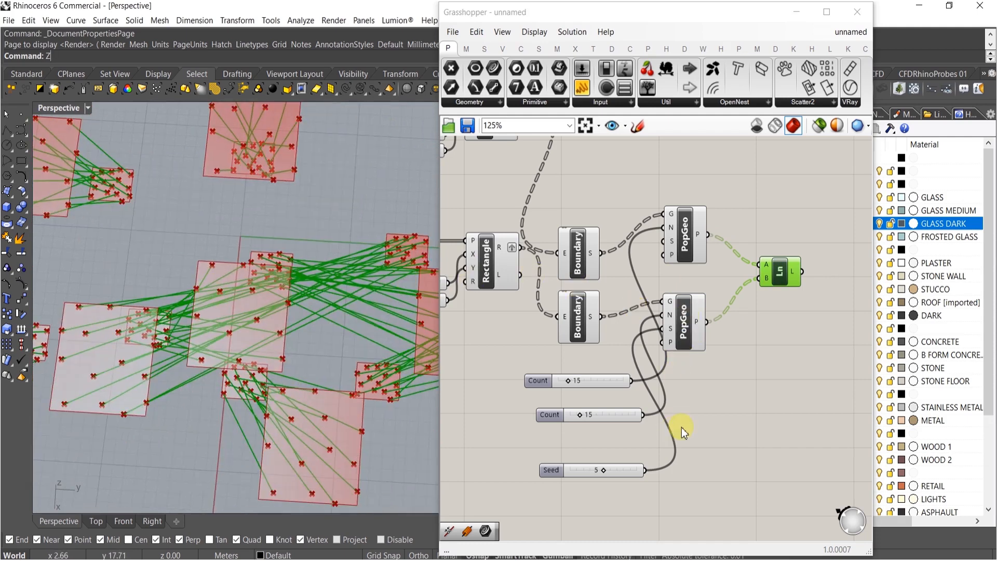
Rearrange the Count and Seed sliders and shift the definition's components into a tidier layout
left_click_drag(594, 504, 535, 367)
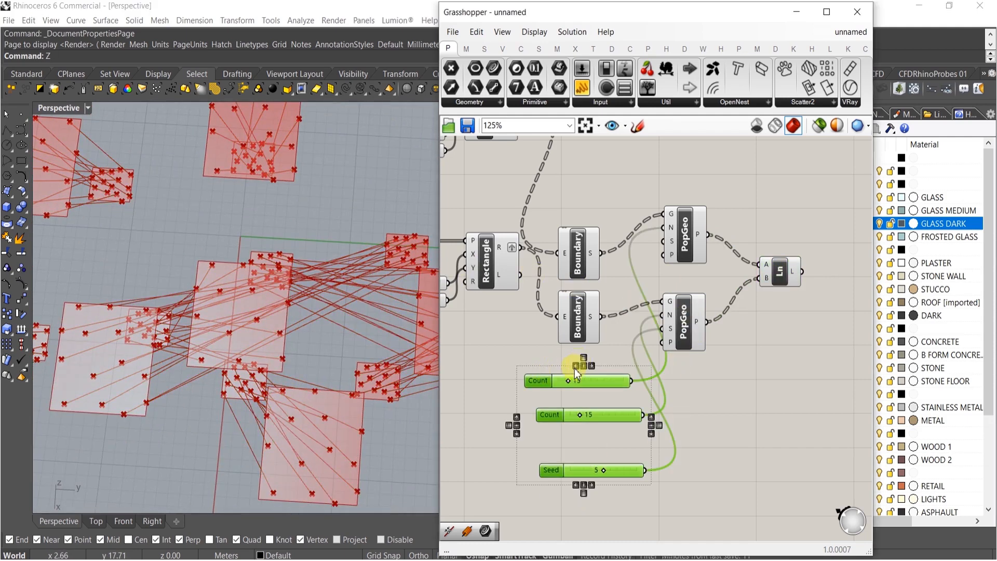
left_click(576, 366)
left_click(604, 511)
left_click_drag(577, 471, 570, 446)
scroll(630, 390, "down", 5)
left_click_drag(685, 411, 613, 180)
middle_click(613, 177)
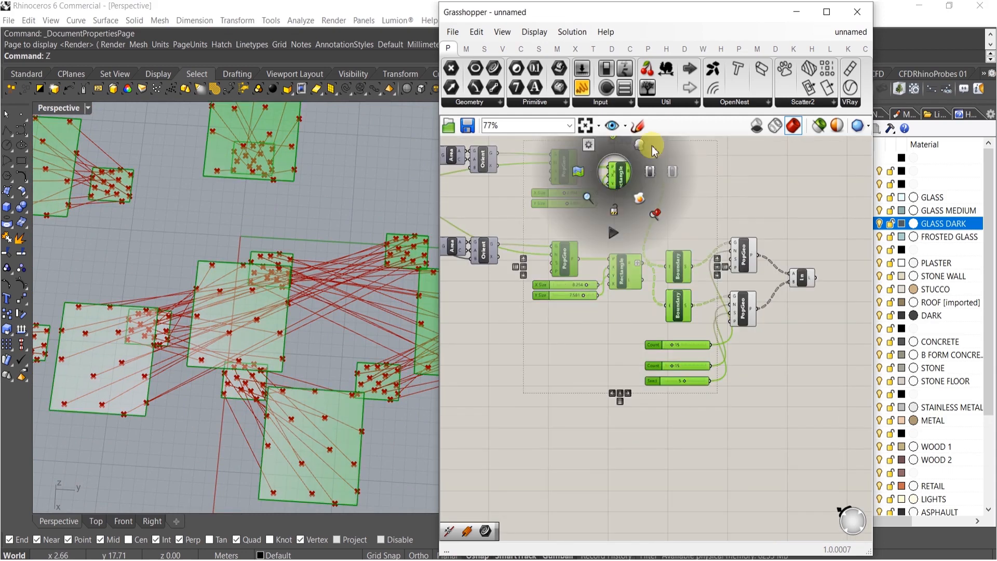
right_click_drag(736, 168, 743, 218)
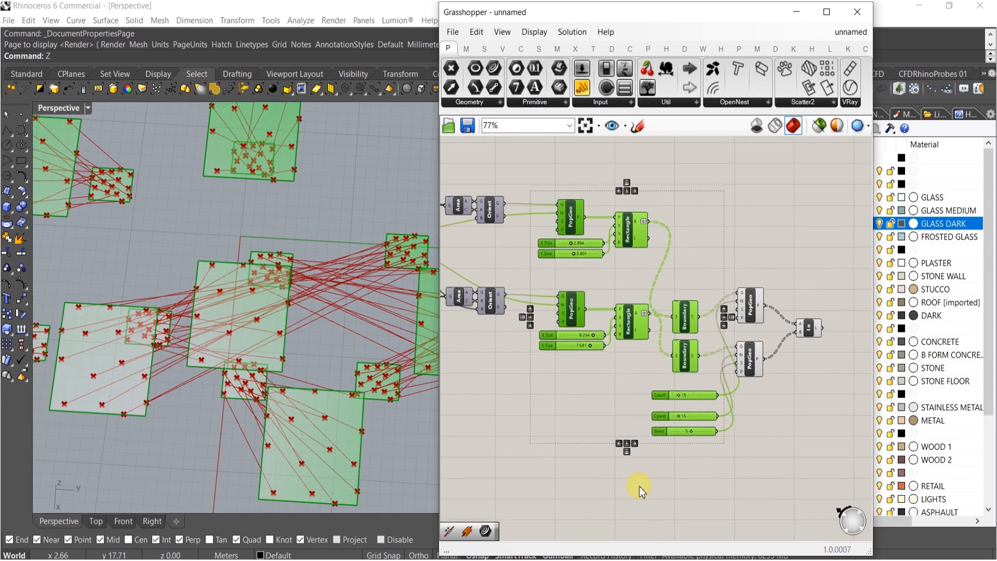
left_click(595, 470)
scroll(724, 401, "up", 5)
mouse_move(642, 427)
left_mouse_down()
mouse_move(661, 426)
mouse_move(644, 418)
mouse_move(650, 425)
left_mouse_up()
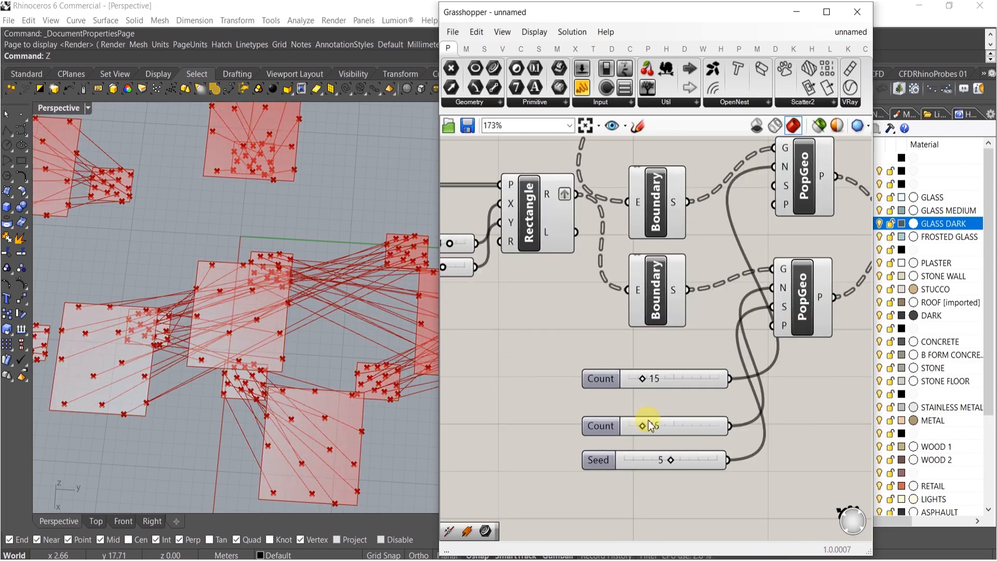
Turn off the preview of all components except the Line component
scroll(649, 425, "down", 5)
left_click_drag(717, 463, 515, 188)
middle_click(601, 234)
left_click(642, 193)
Examine the line network in the perspective view and review the whole definition
right_click_drag(388, 319, 368, 273)
right_click_drag(363, 240, 313, 300)
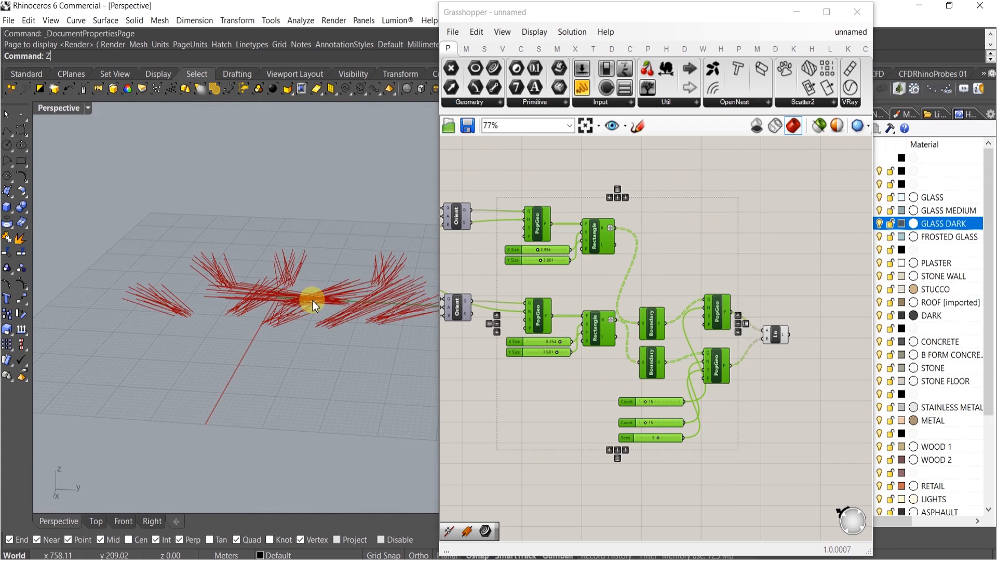
right_click_drag(545, 304, 614, 297)
right_click_drag(289, 278, 234, 301)
right_click_drag(518, 340, 710, 379)
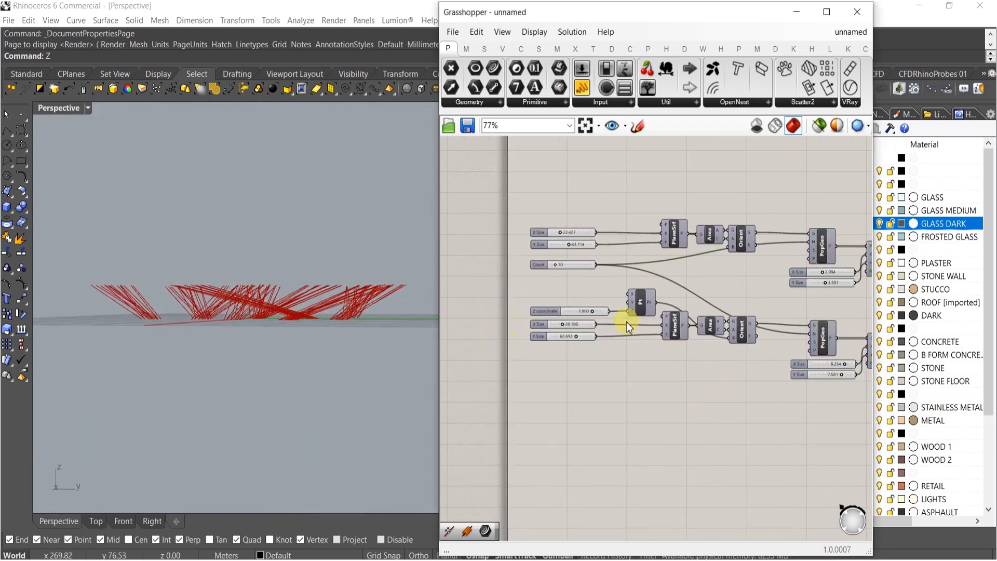
scroll(518, 326, "up", 8)
left_click_drag(543, 289, 639, 301)
scroll(631, 322, "down", 8)
right_click_drag(724, 346, 607, 327)
right_click_drag(791, 339, 615, 307)
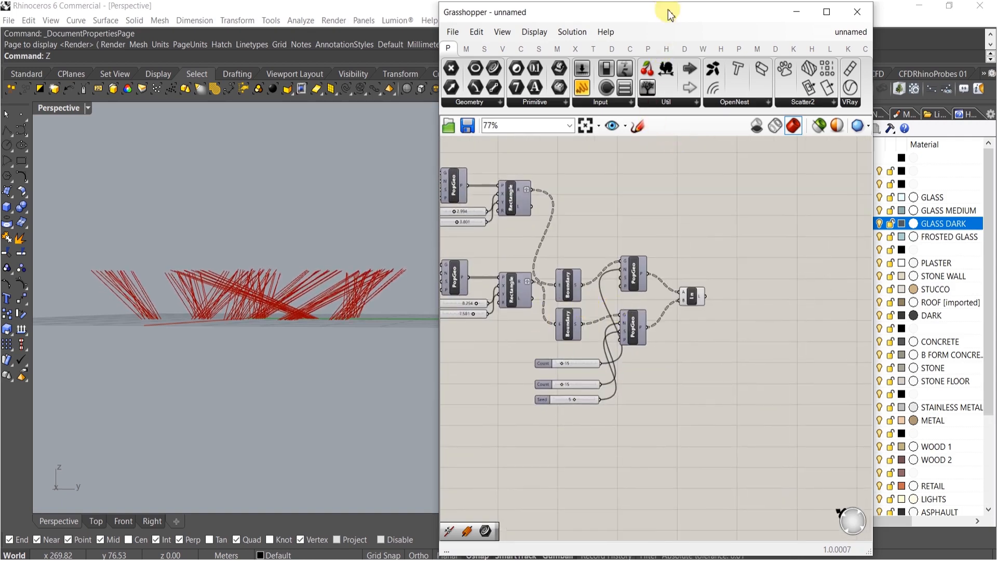
Maximize the Grasshopper window and place Chromodoris Build IsoSurface and Sample Voxels components on the canvas
double_click(653, 11)
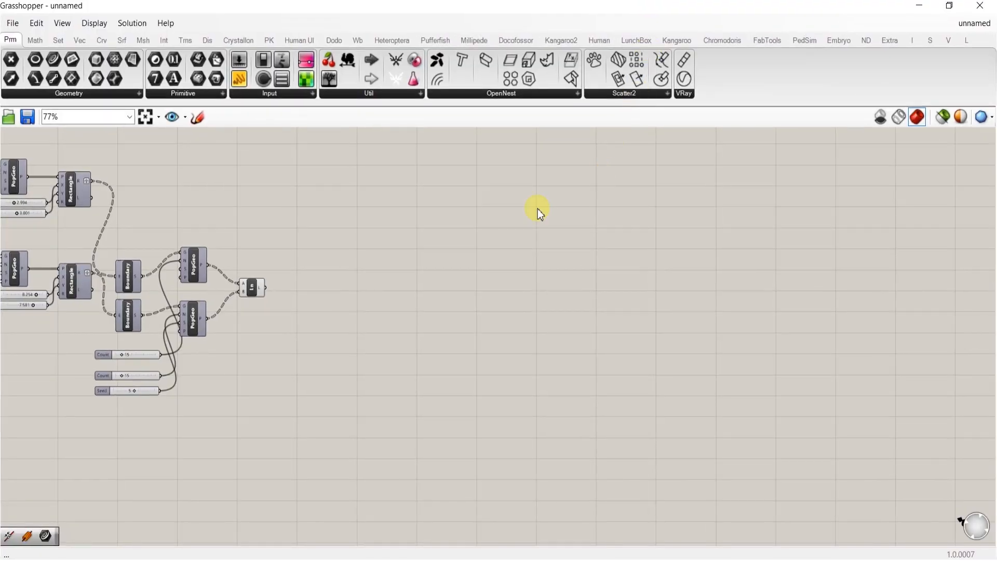
left_click(723, 40)
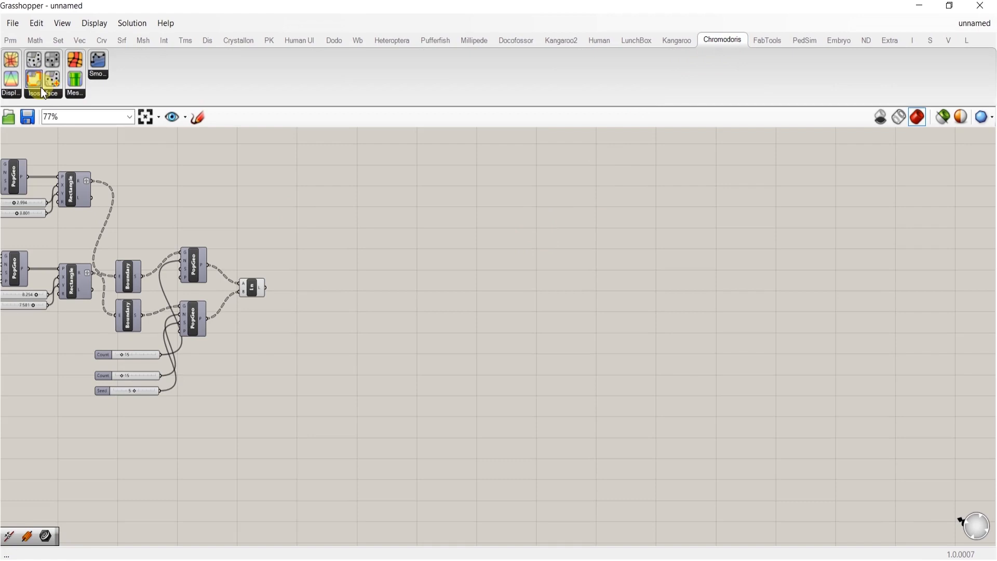
left_click(42, 90)
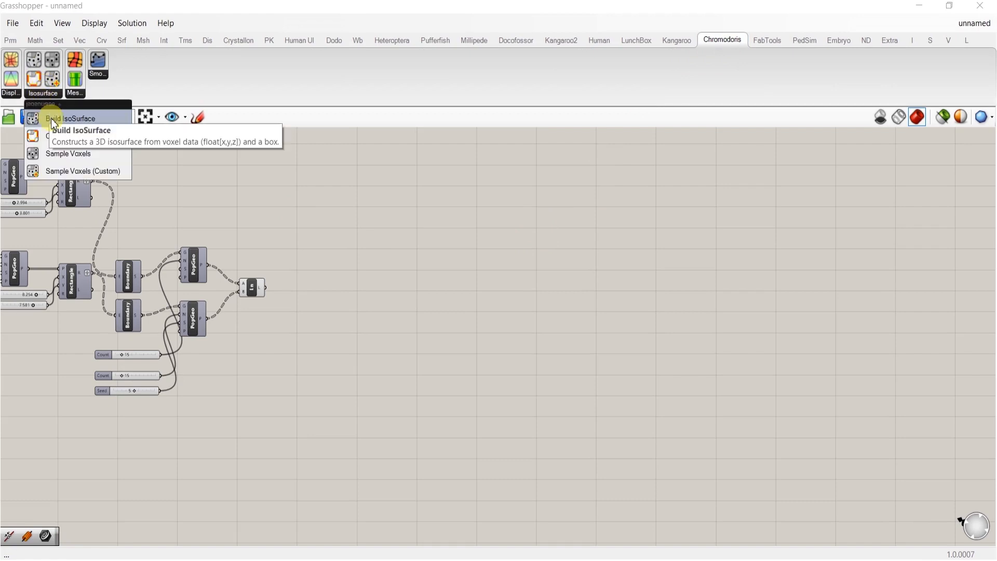
left_click_drag(51, 118, 618, 322)
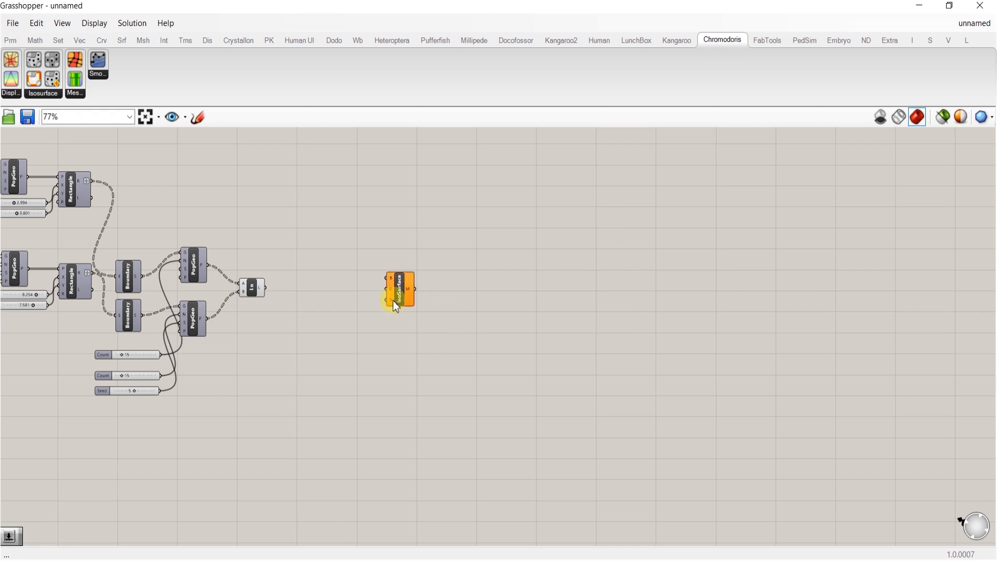
left_click(55, 96)
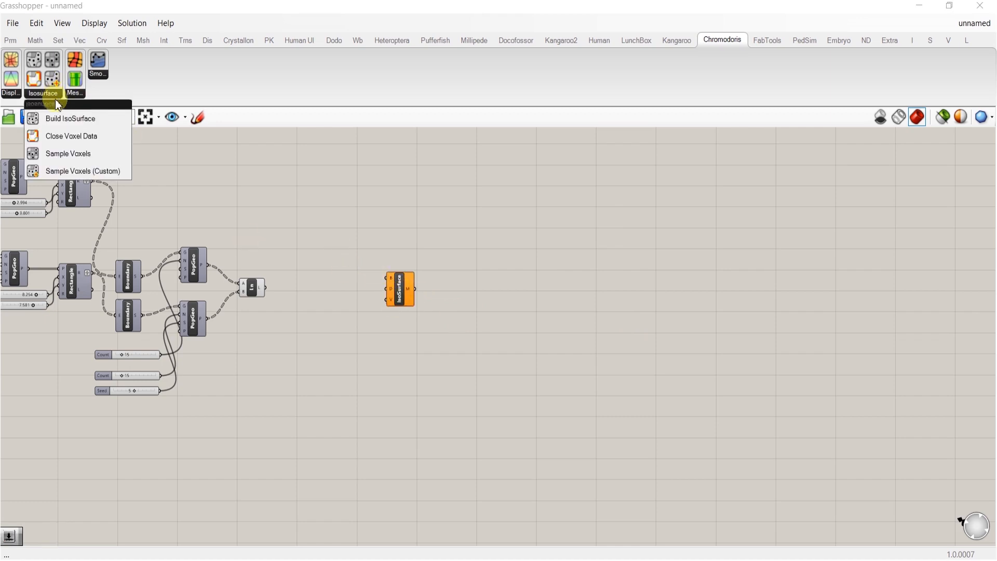
left_click_drag(69, 157, 416, 325)
scroll(290, 289, "up", 3)
left_click(285, 325)
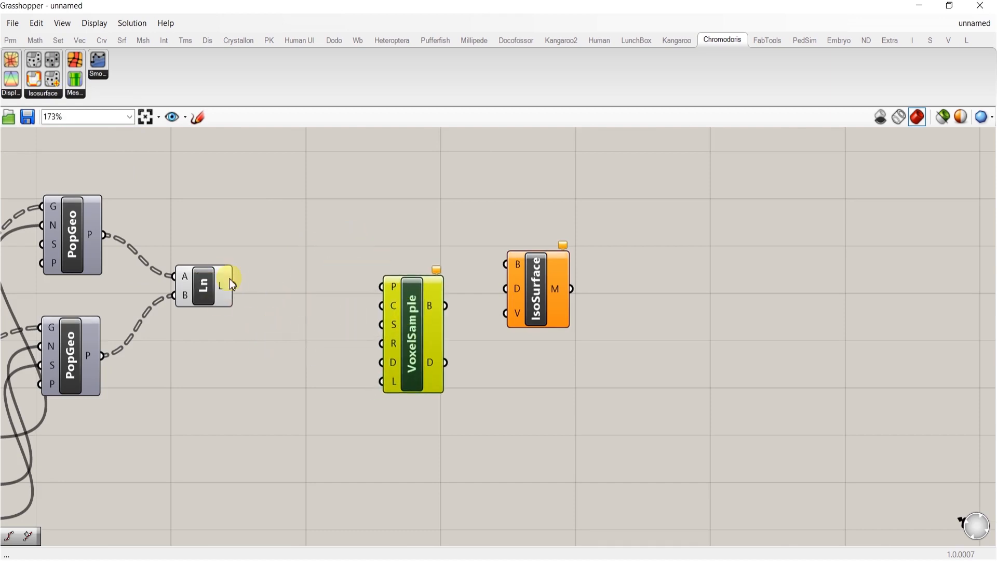
Add a Divide Curve component and wire the Line output into its curve input
left_click_drag(363, 12, 767, 42)
right_click_drag(839, 336, 729, 327)
double_click(728, 327)
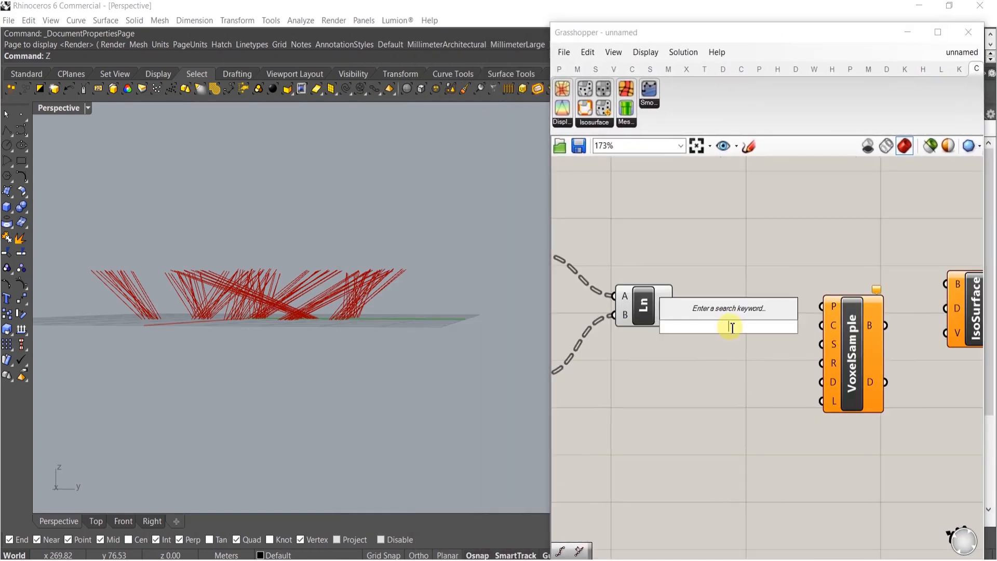
type("divide")
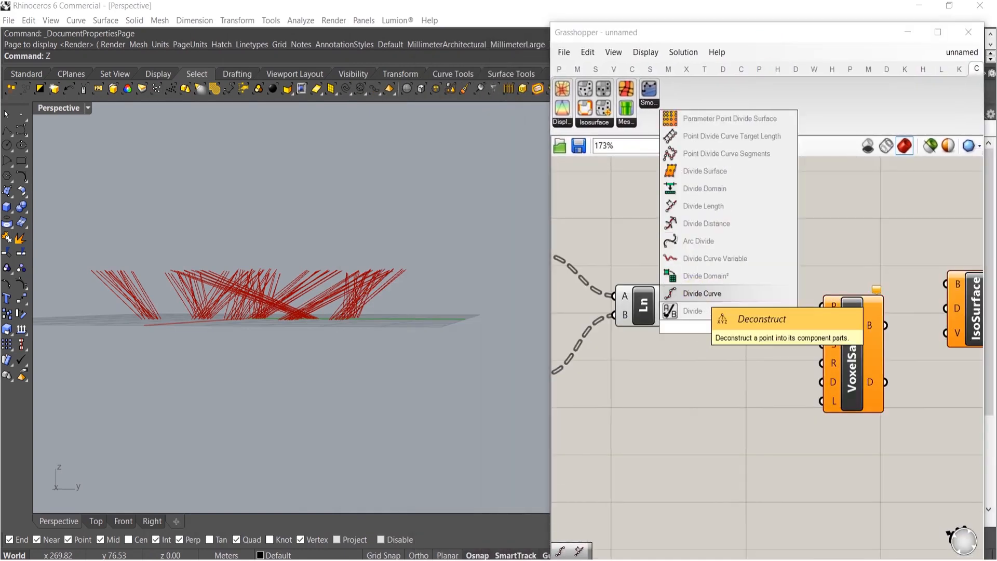
left_click(731, 295)
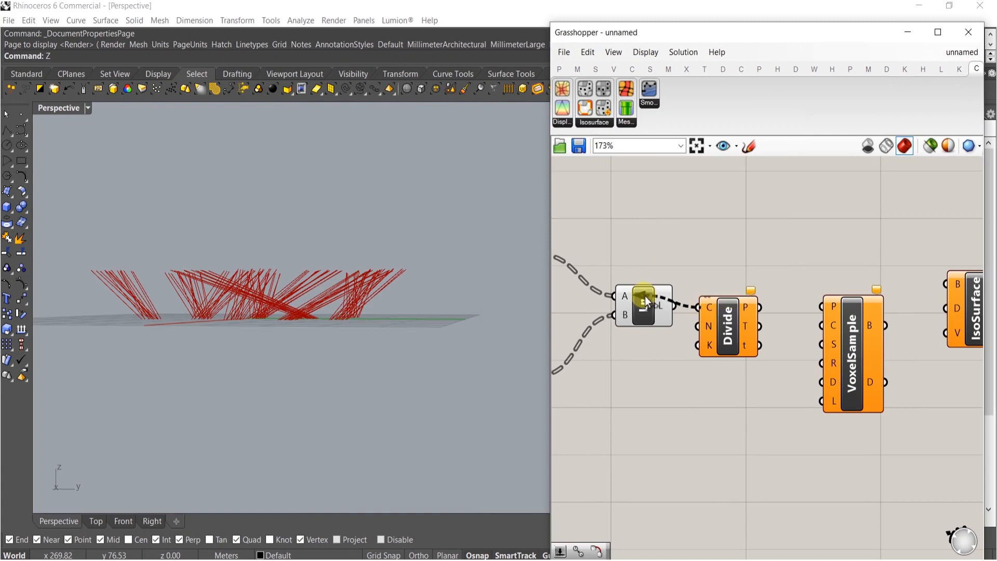
left_click_drag(646, 300, 645, 301)
left_click_drag(645, 301, 615, 397)
key("ctrl+z")
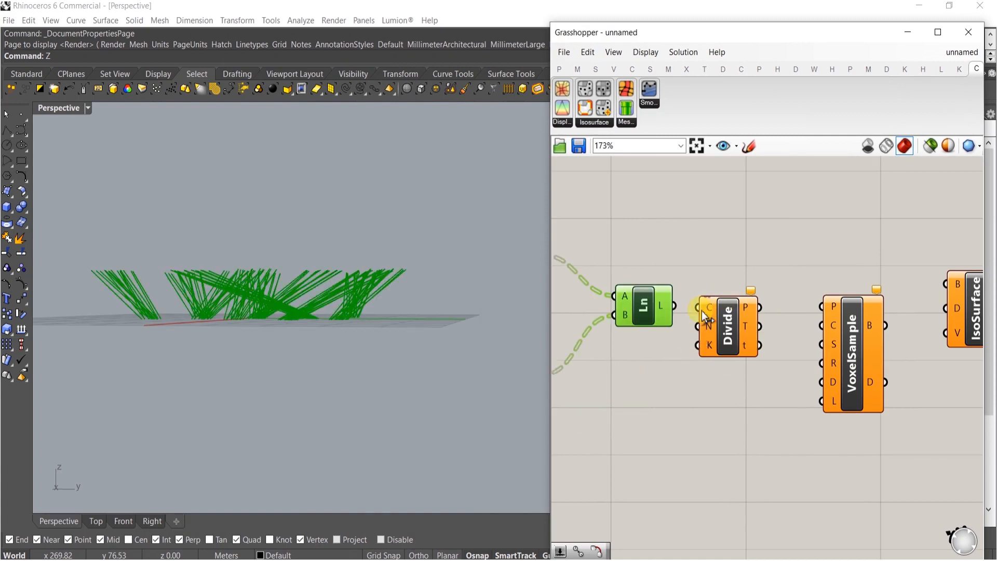
left_click_drag(681, 306, 699, 308)
left_click_drag(717, 353, 747, 344)
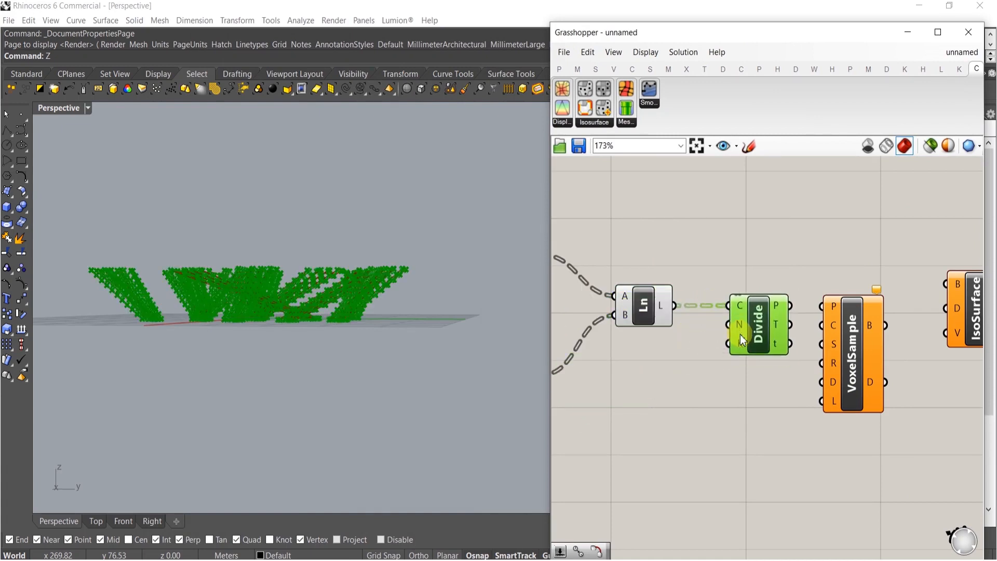
Add a Count slider set to 4 and wire it to the Divide component's segment count input
right_click_drag(290, 325, 267, 392)
double_click(685, 384)
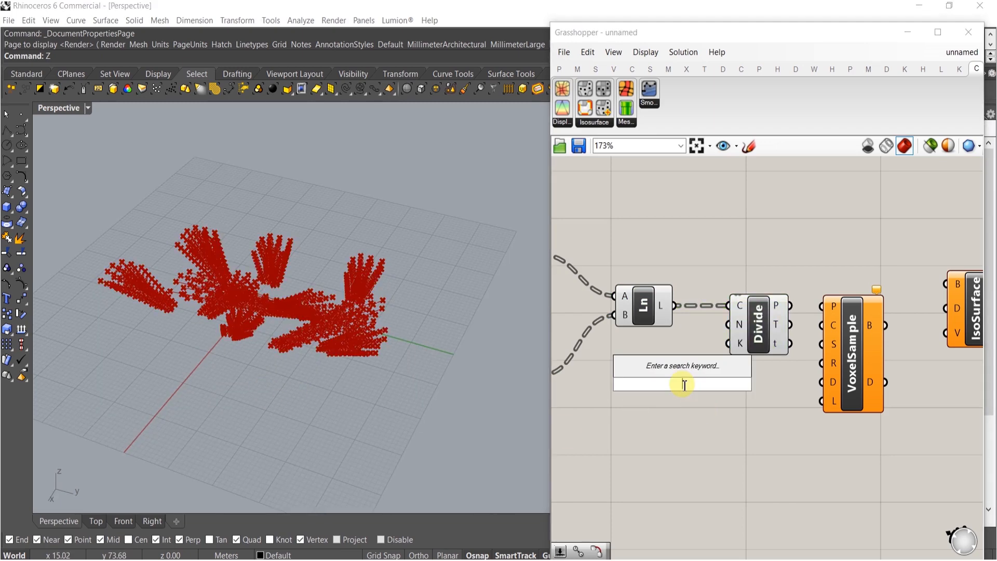
type("15")
key("Return")
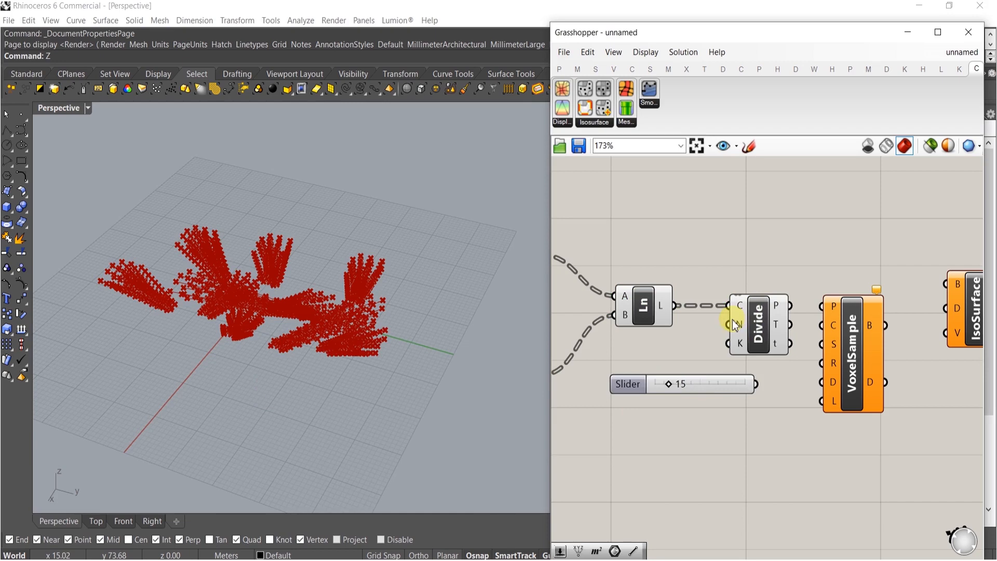
scroll(648, 382, "up", 5)
left_click_drag(652, 408, 620, 400)
scroll(657, 229, "down", 3)
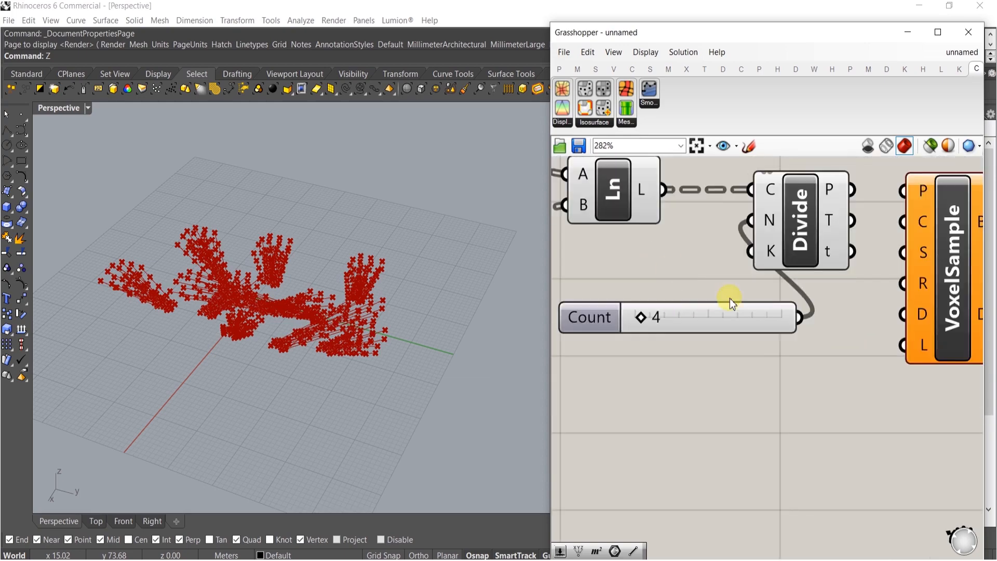
Flatten the Divide points output and wire it to the VoxelSample points input
right_click_drag(394, 288, 408, 371)
right_click_drag(889, 435, 859, 446)
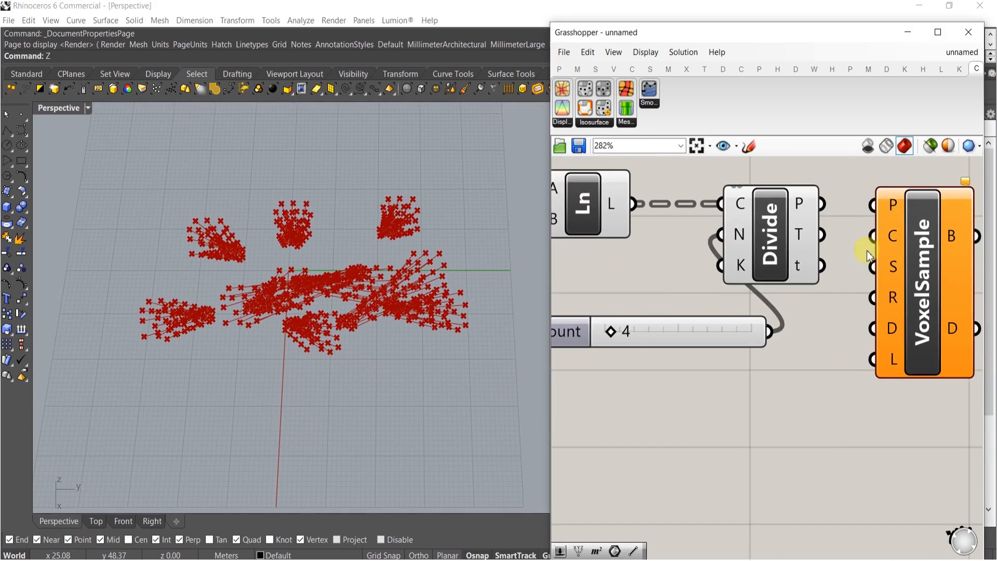
right_click_drag(825, 220, 779, 248)
right_click(752, 230)
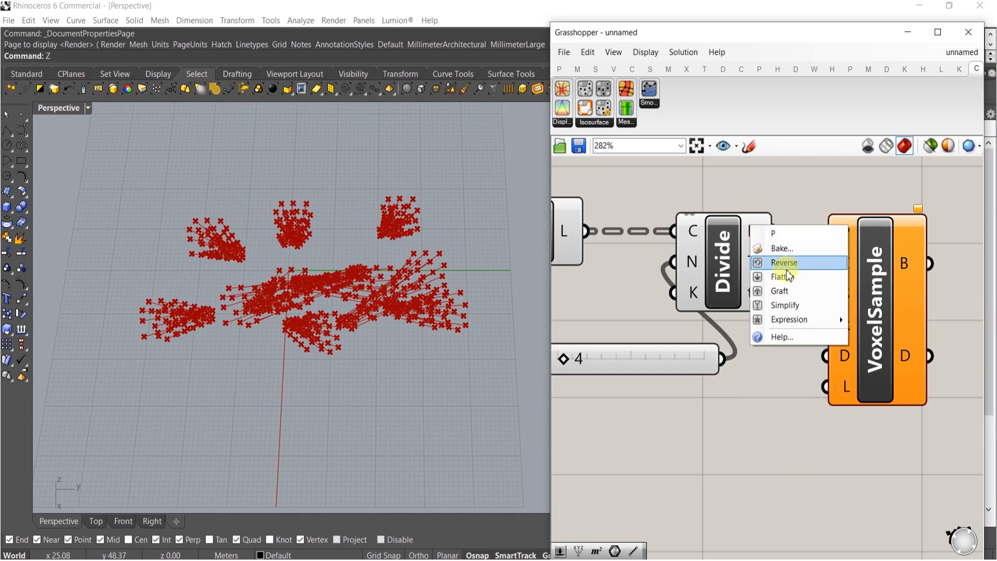
left_click(784, 278)
right_click_drag(880, 236, 835, 241)
left_click_drag(823, 246, 853, 250)
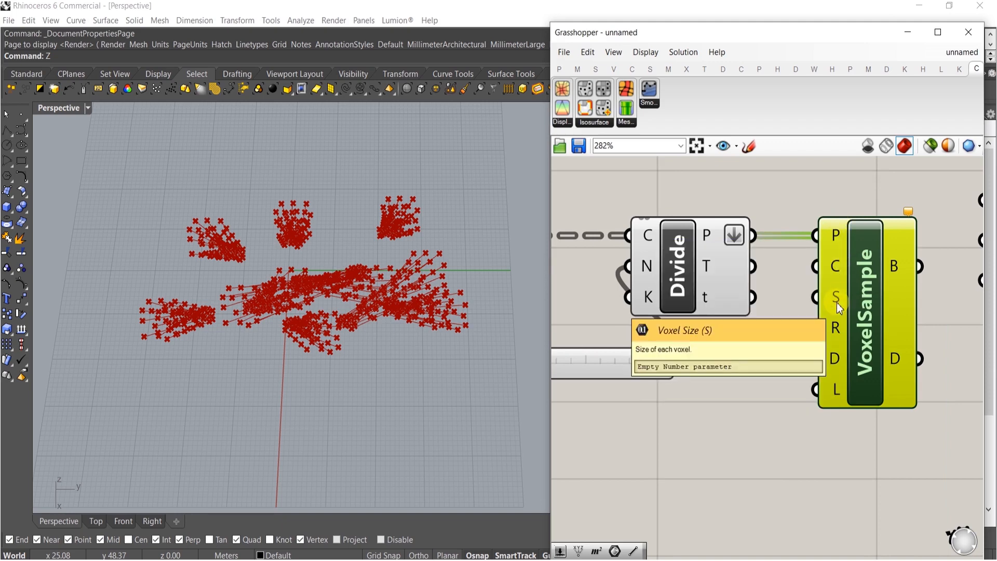
Add a Voxel Size slider set to 2 and wire it to the VoxelSample size input
left_click(671, 457)
double_click(589, 421)
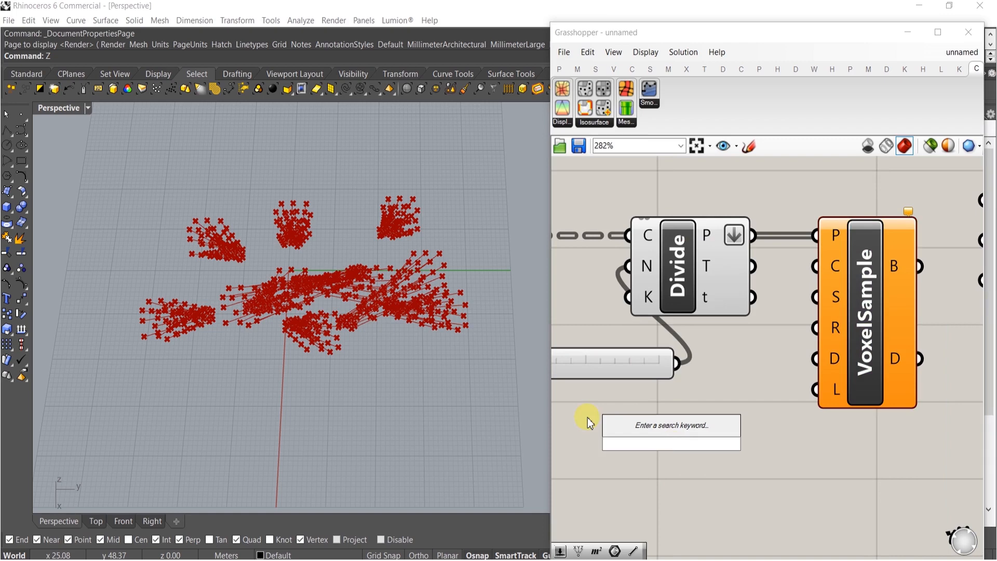
type("2")
key("Return")
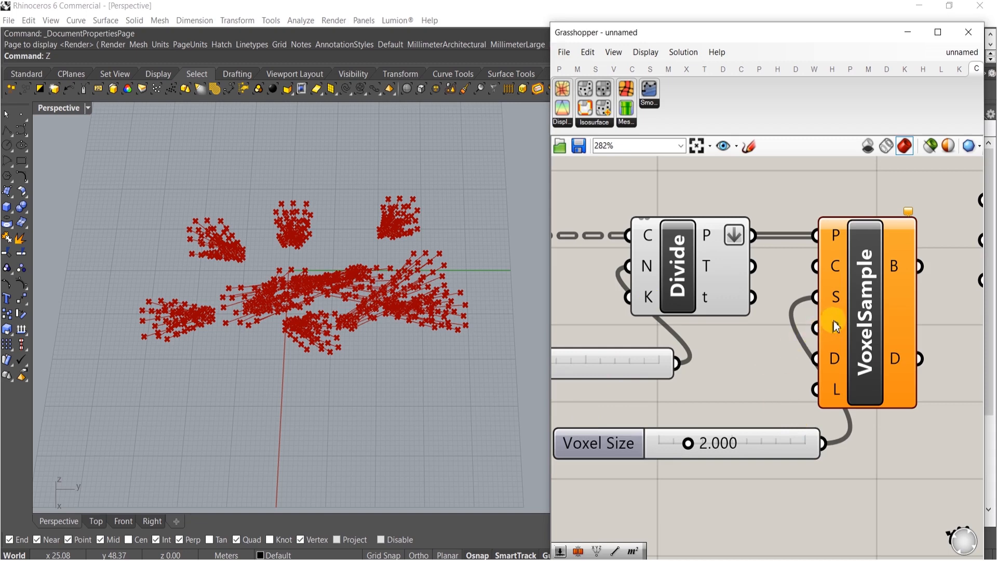
Add an Effective Range slider set to 2 and wire it to the VoxelSample range input
double_click(729, 466)
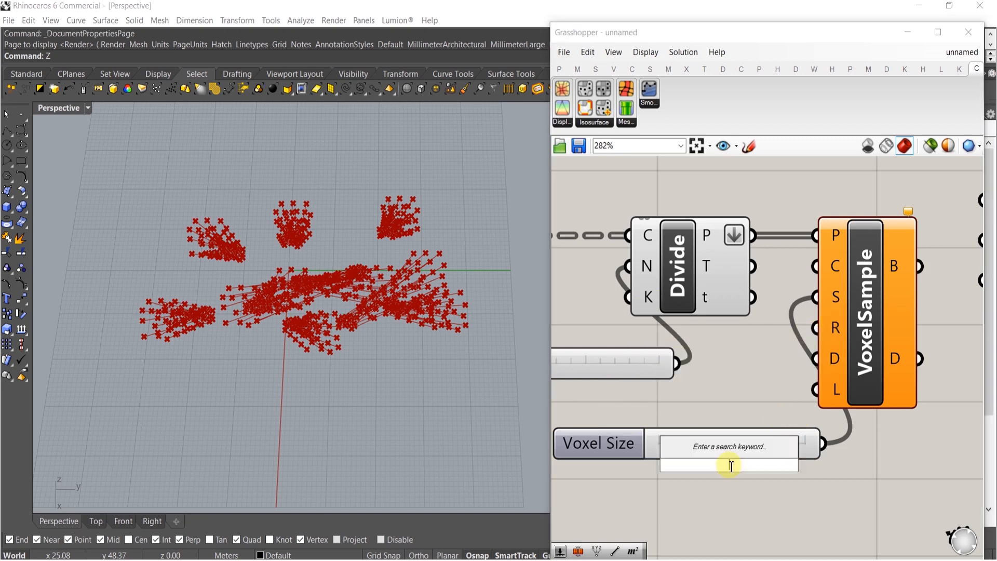
type("2")
key("Return")
left_click_drag(771, 475, 711, 494)
left_click(821, 418)
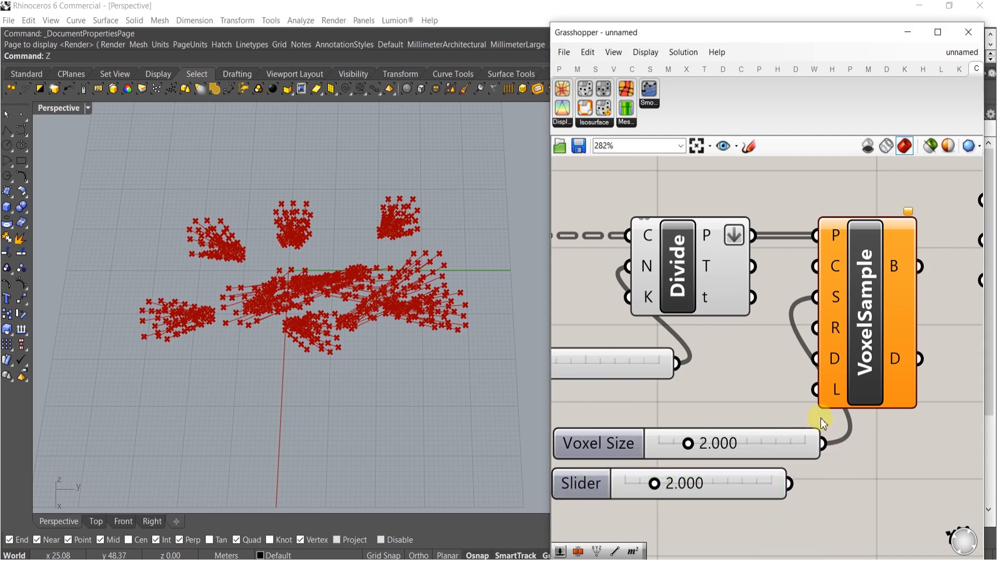
left_click_drag(784, 505, 784, 505)
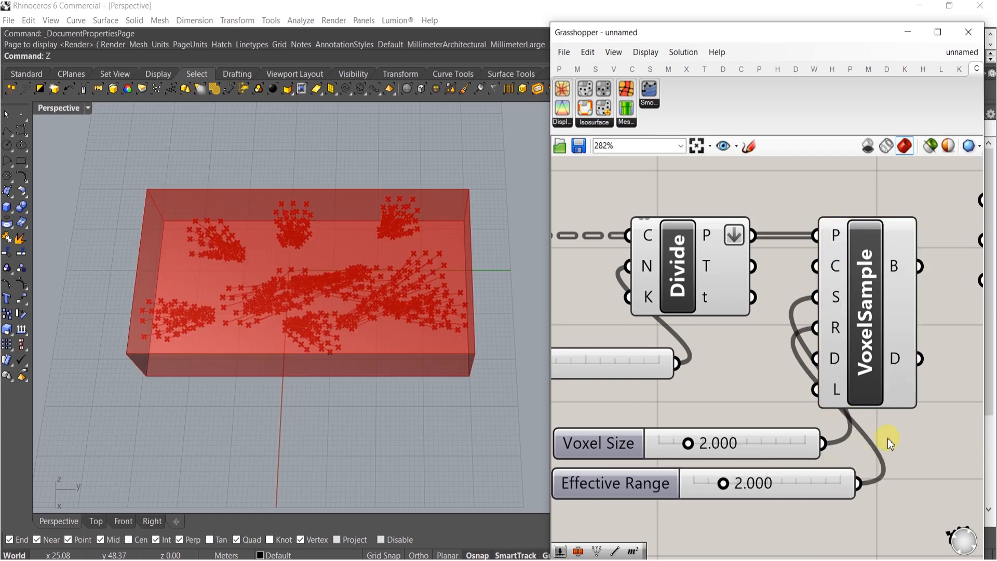
Wire the VoxelSample box and data outputs into the IsoSurface box and data inputs
right_click_drag(787, 443, 859, 372)
right_click_drag(277, 208, 228, 177, "shift")
scroll(765, 329, "down", 4)
right_click_drag(831, 332, 790, 353)
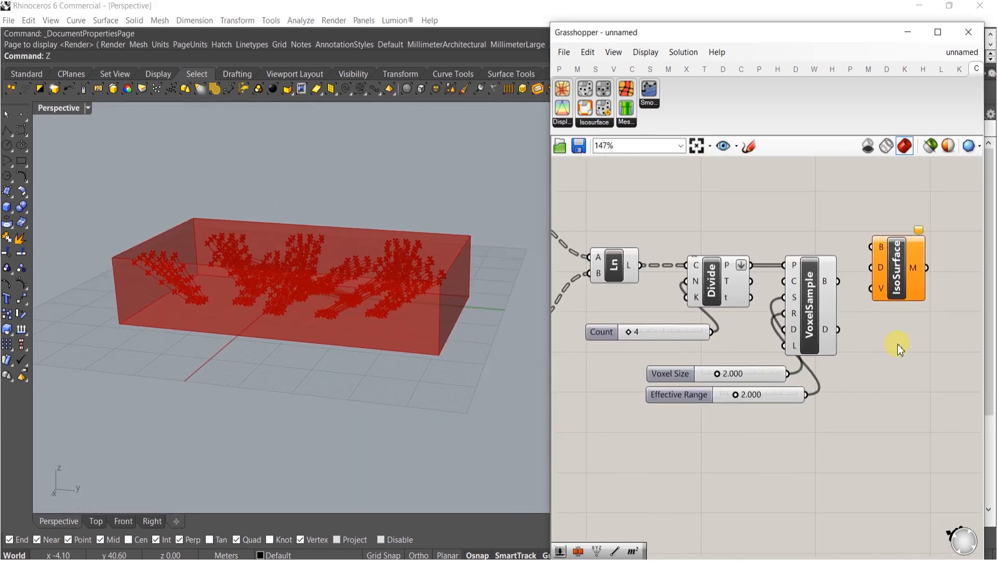
scroll(896, 345, "up", 2)
left_click_drag(784, 260, 782, 339)
left_click_drag(887, 284, 948, 331)
right_click_drag(948, 331, 912, 280)
left_click(782, 383)
right_click_drag(782, 384, 767, 387)
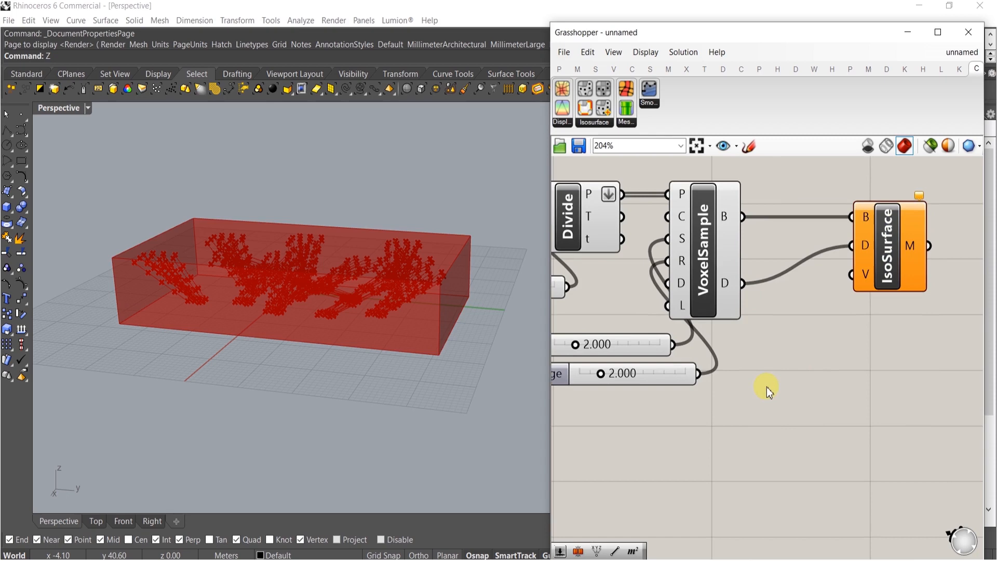
Add a Sample Value slider set to 2 and wire it to the IsoSurface value input
mouse_move(869, 269)
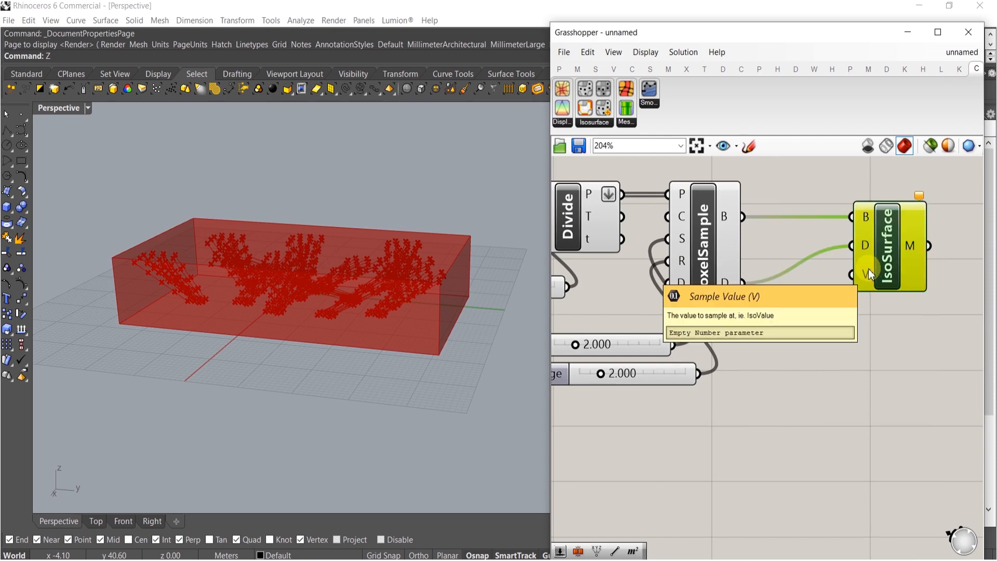
double_click(680, 457)
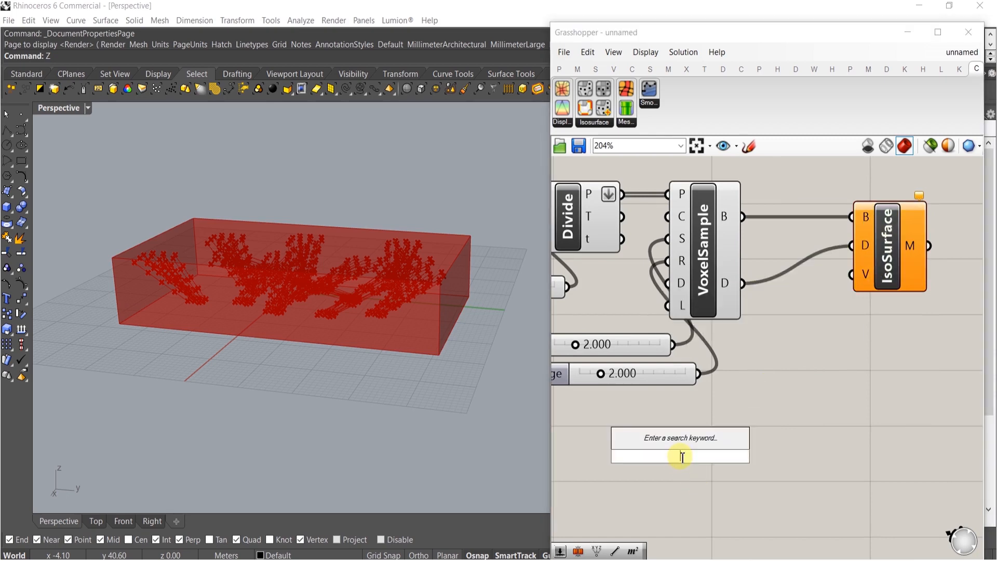
type("2.")
key("Return")
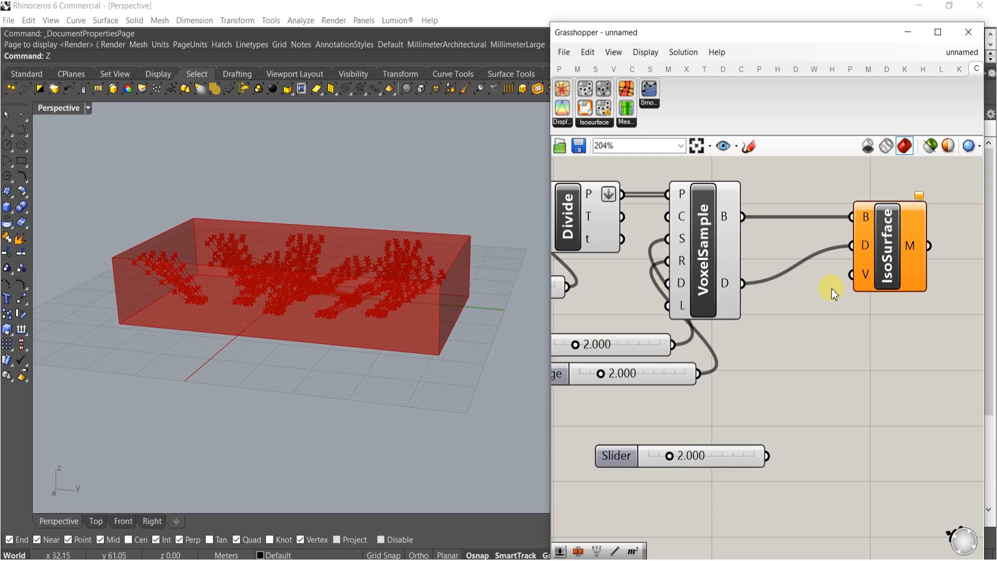
left_click_drag(763, 454, 653, 398)
scroll(779, 412, "down", 5)
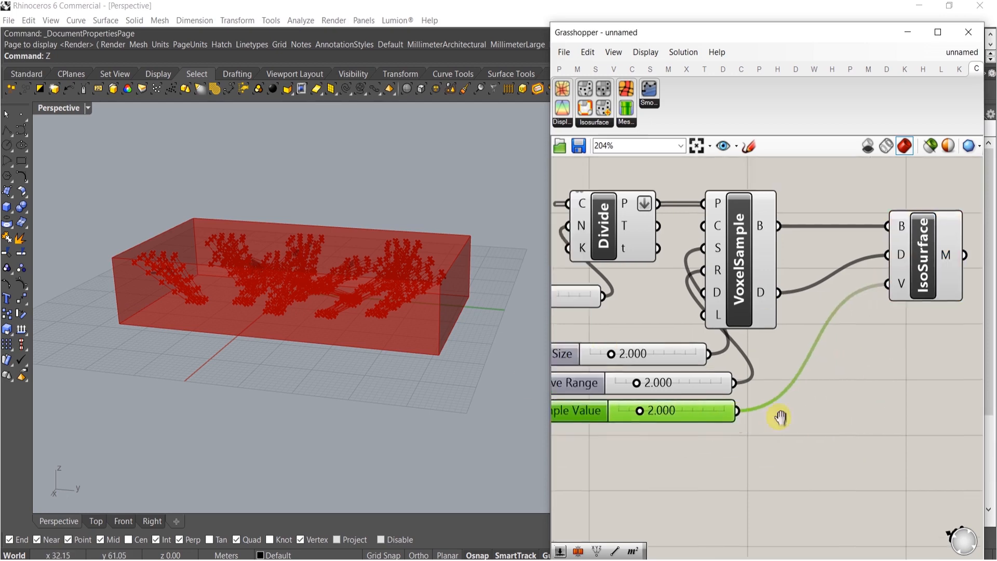
Turn off the preview of the selected upstream components of the definition
left_click_drag(885, 447, 679, 282)
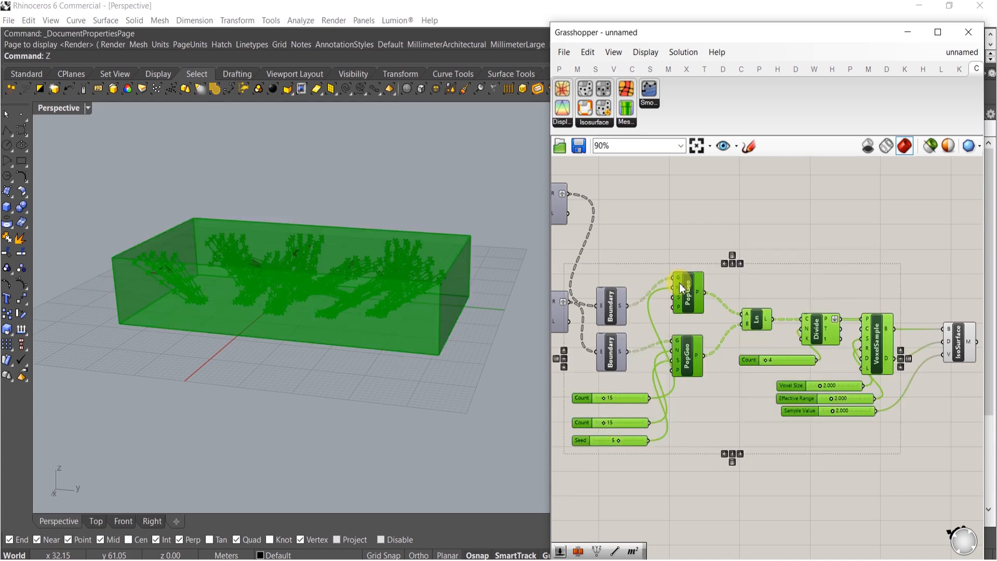
middle_click(758, 319)
left_click(800, 275)
left_click(602, 330)
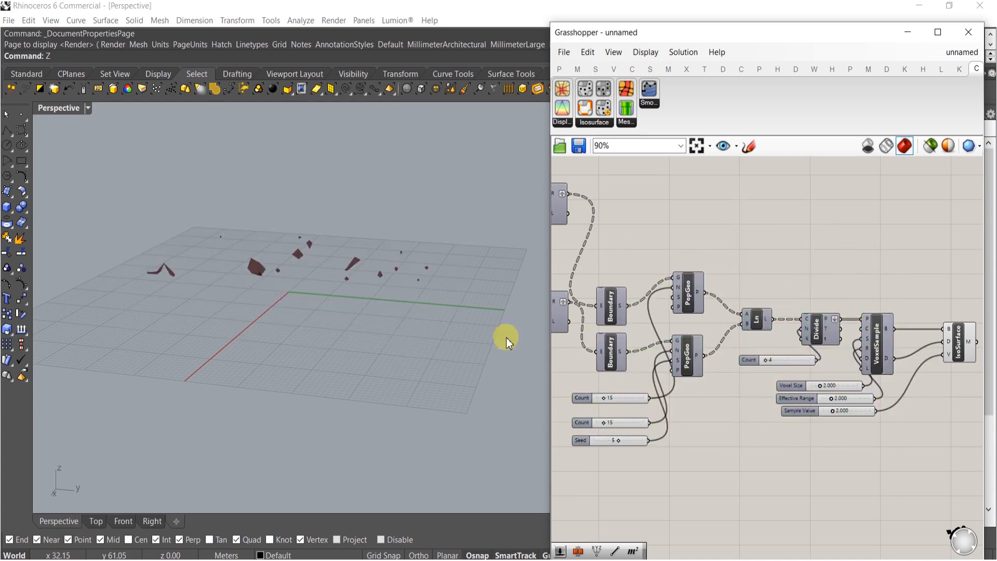
Set the Sample Value slider to about 0.409
right_click_drag(295, 326, 327, 233)
scroll(335, 312, "up", 5)
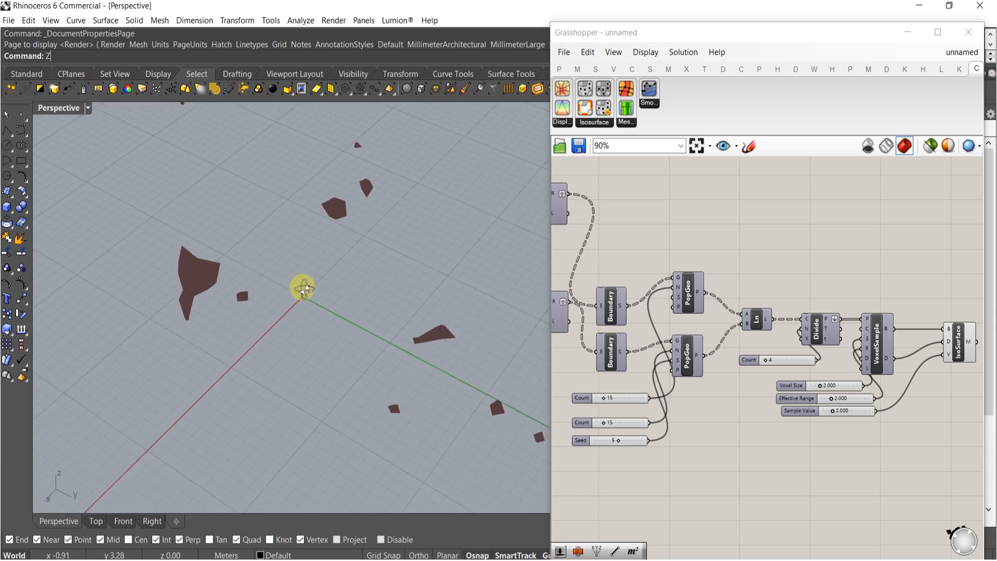
scroll(841, 428, "up", 5)
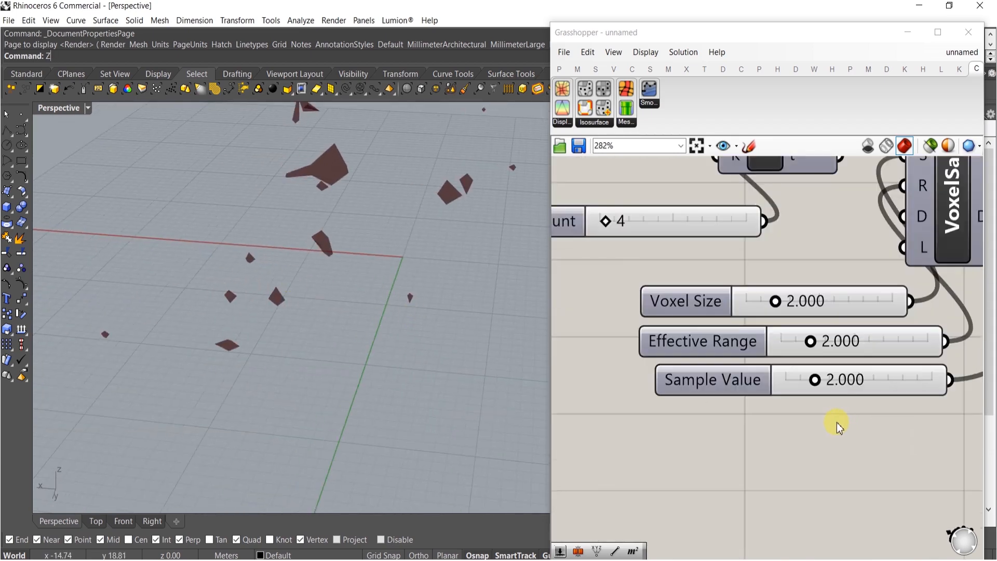
scroll(829, 403, "up", 4)
left_click_drag(807, 389, 756, 385)
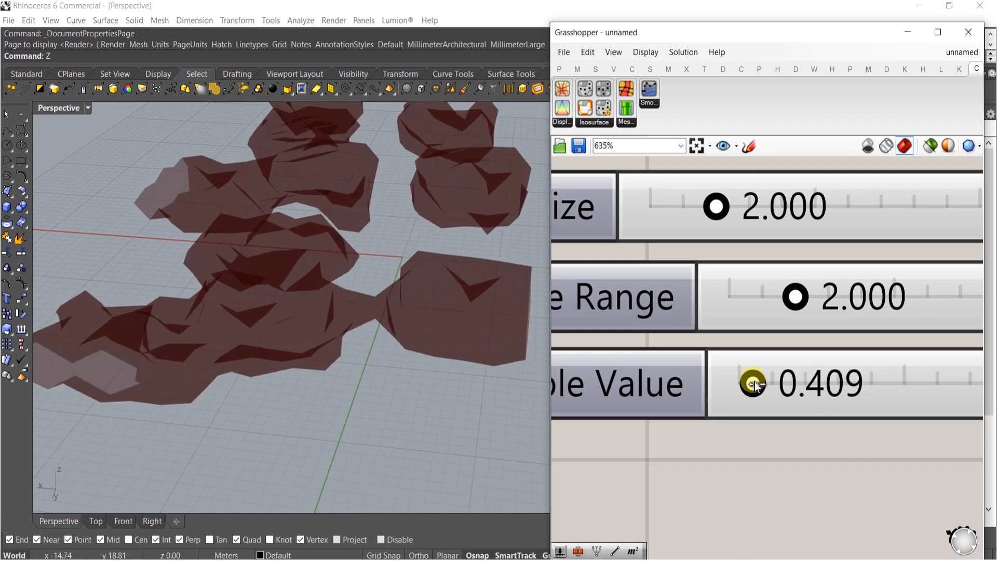
Set the Sample Value slider to about 0.843
right_click_drag(76, 253, 418, 250)
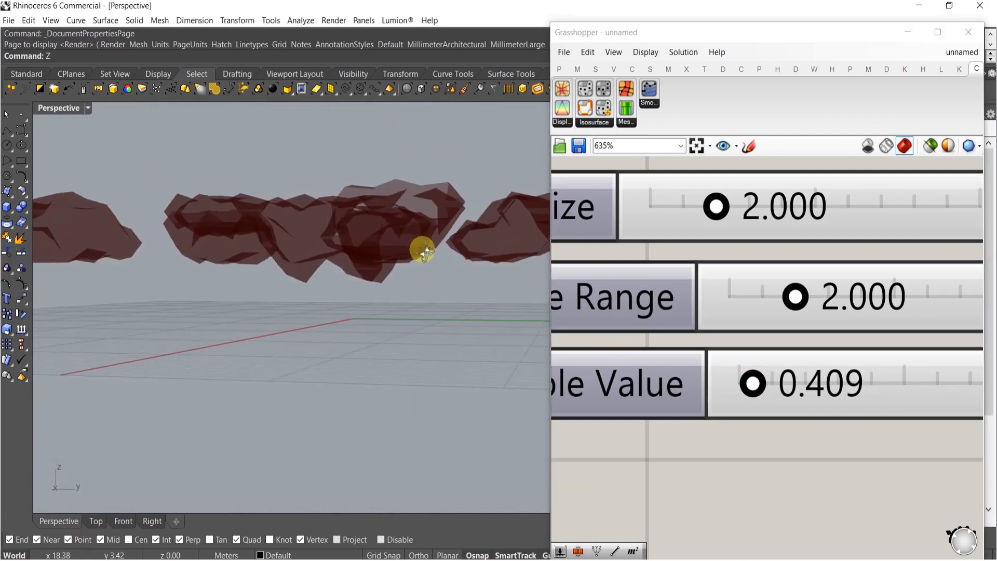
scroll(753, 409, "up", 4)
scroll(747, 394, "up", 4)
left_click_drag(741, 394, 814, 385)
scroll(778, 342, "down", 4)
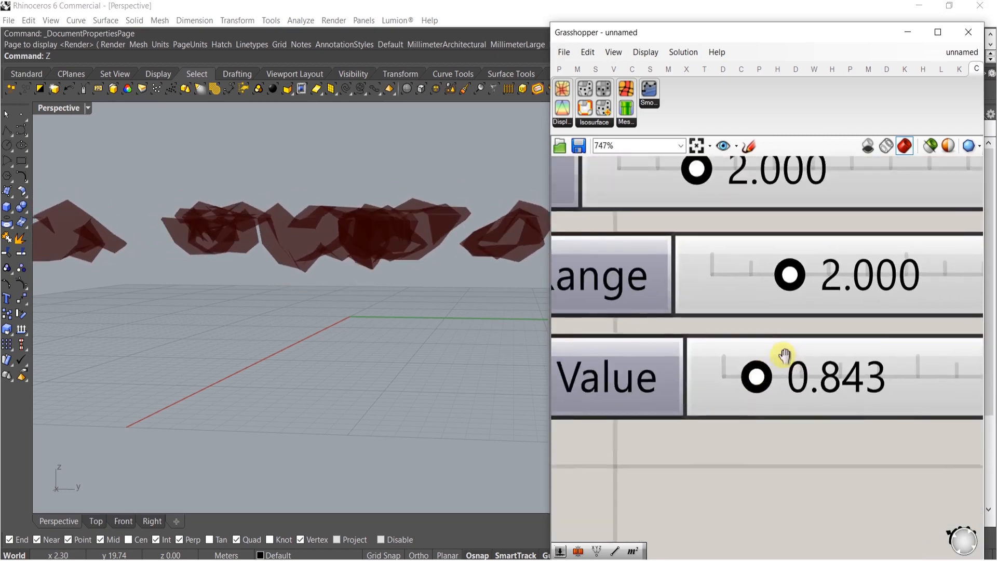
Set the Effective Range slider to about 6.6
left_click_drag(733, 306, 788, 289)
scroll(688, 332, "down", 3)
left_click_drag(682, 315, 826, 315)
right_click_drag(540, 325, 374, 191)
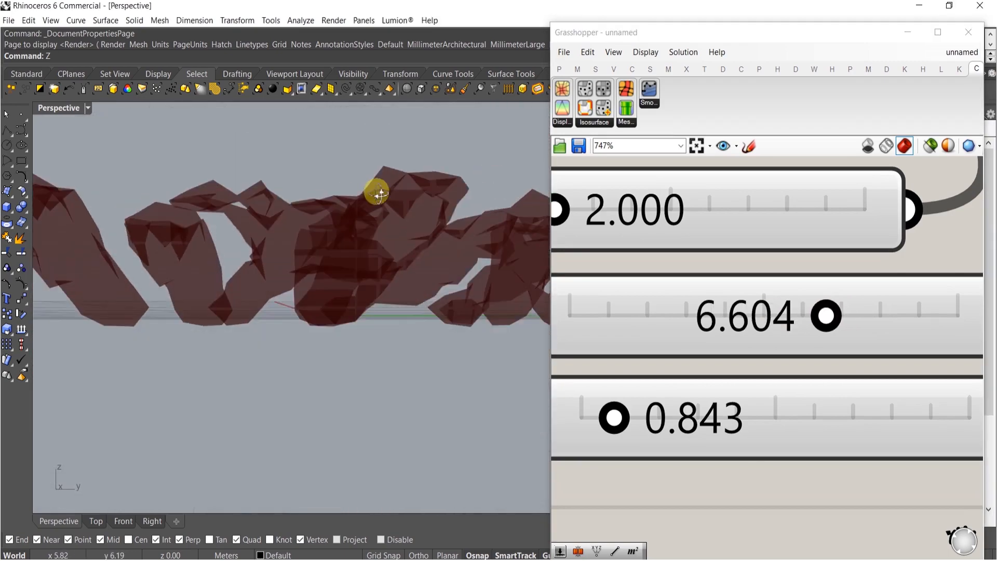
Reduce the Voxel Size slider to about 0.8
scroll(666, 222, "up", 1)
scroll(675, 313, "up", 3)
left_click_drag(742, 305, 646, 304)
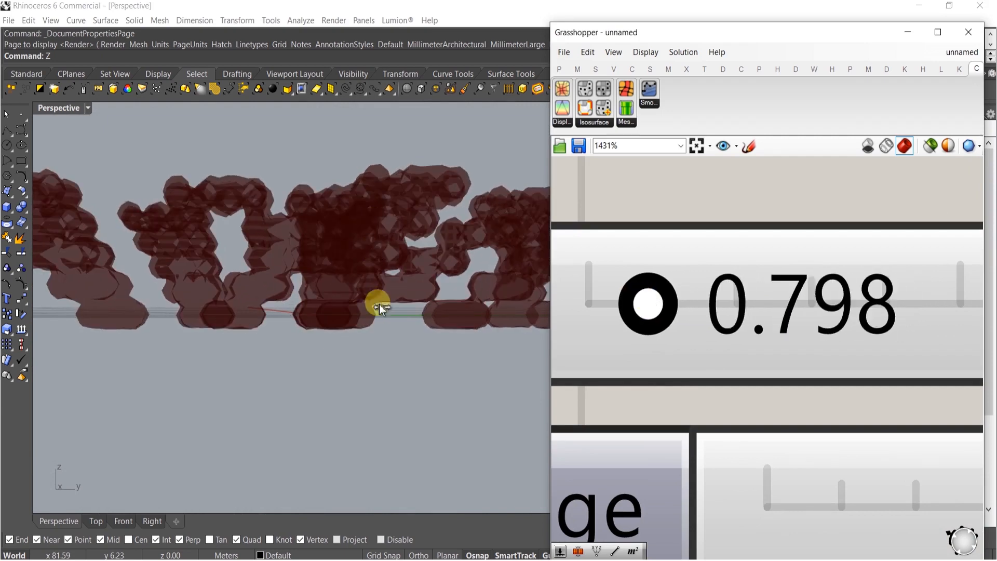
right_click_drag(356, 269, 443, 249)
scroll(745, 350, "down", 5)
scroll(940, 350, "up", 3)
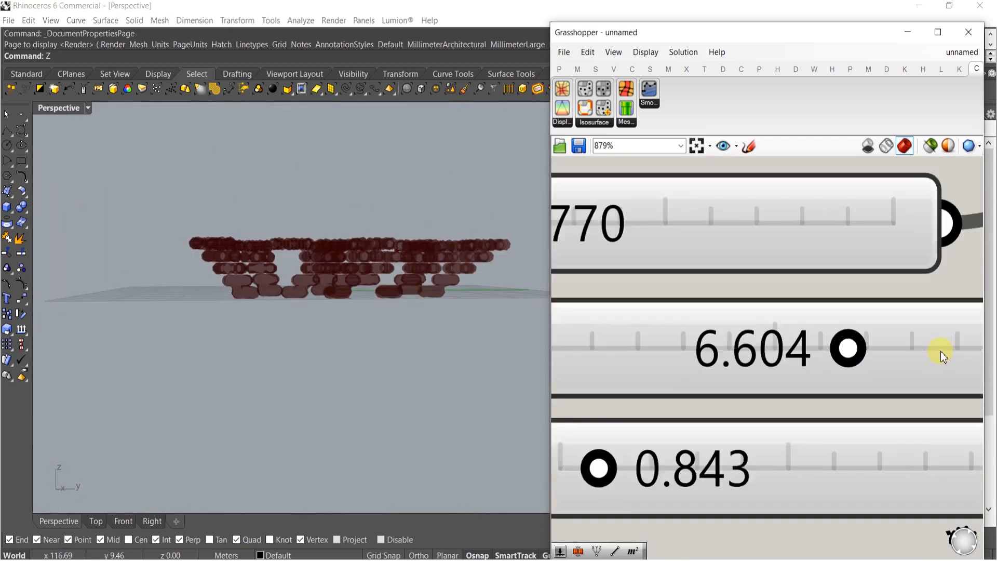
Set the Effective Range slider to about 6.25 and the Sample Value slider to about 0.41
left_click_drag(771, 366, 812, 345)
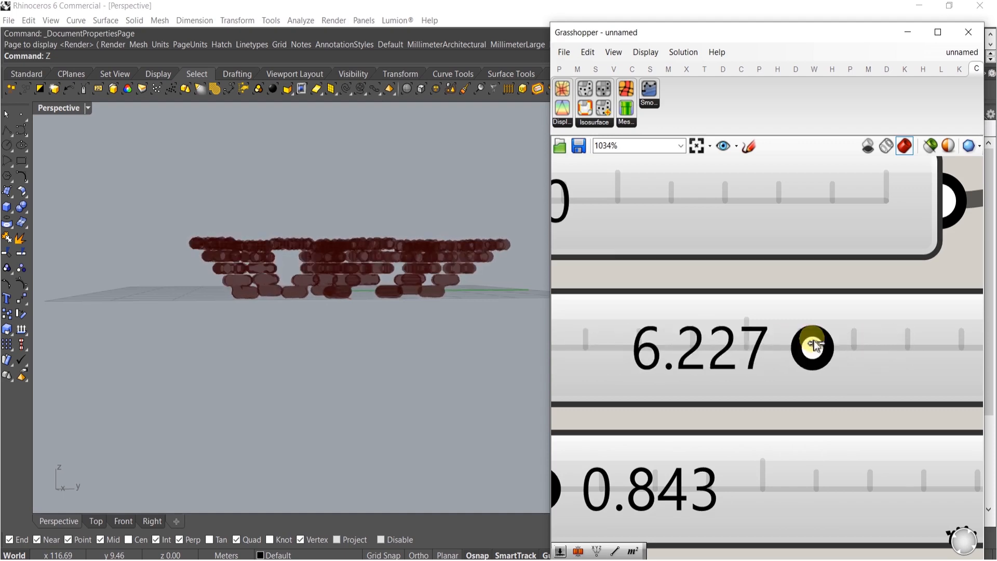
scroll(795, 348, "down", 3)
scroll(670, 436, "up", 4)
left_click_drag(615, 414, 584, 404)
right_click_drag(238, 292, 307, 281)
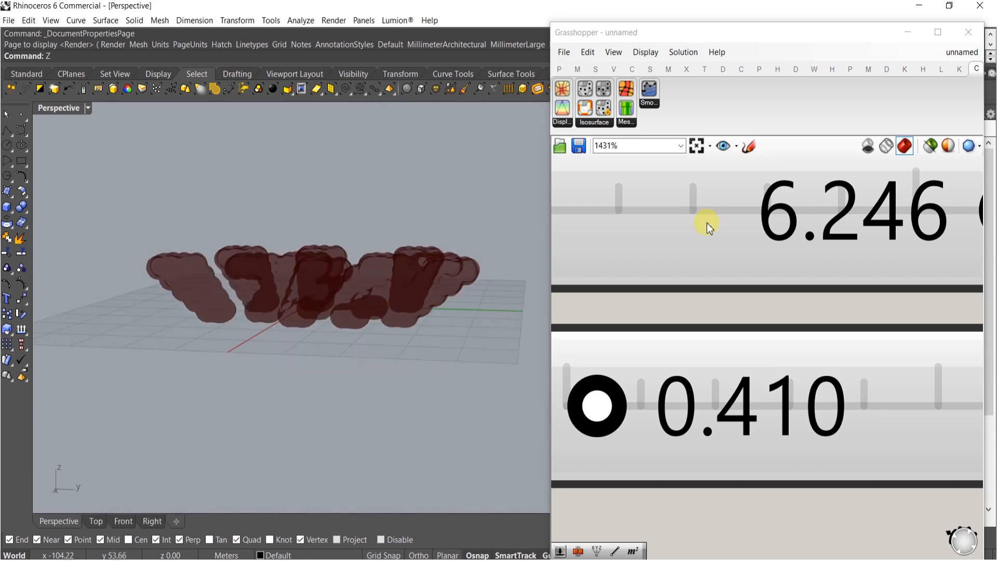
Set the Voxel Size slider to 2.8
right_click_drag(707, 223, 833, 343)
scroll(862, 330, "down", 2)
right_click_drag(658, 247, 758, 291)
scroll(735, 224, "up", 4)
left_click_drag(738, 226, 866, 220)
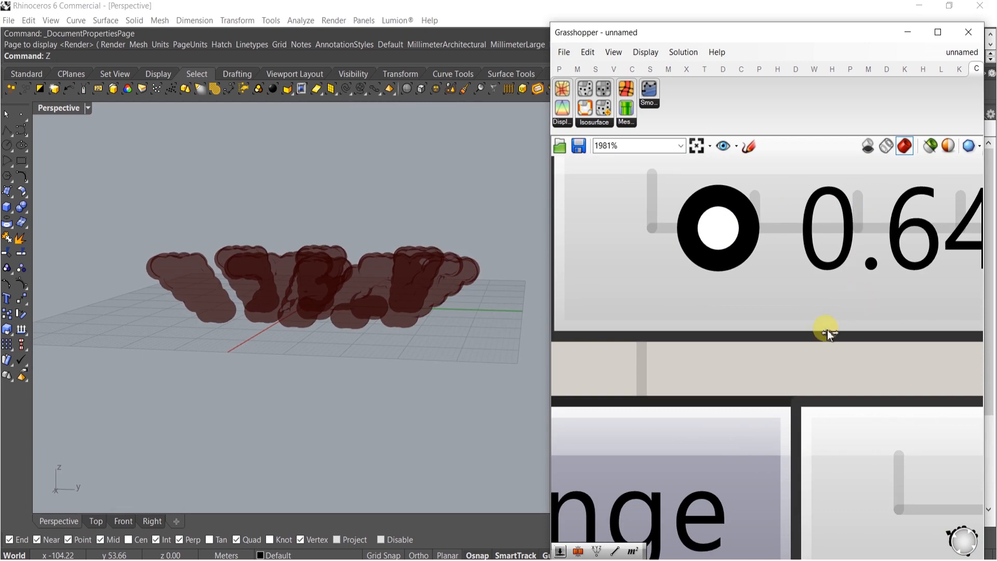
left_click_drag(858, 322, 854, 321)
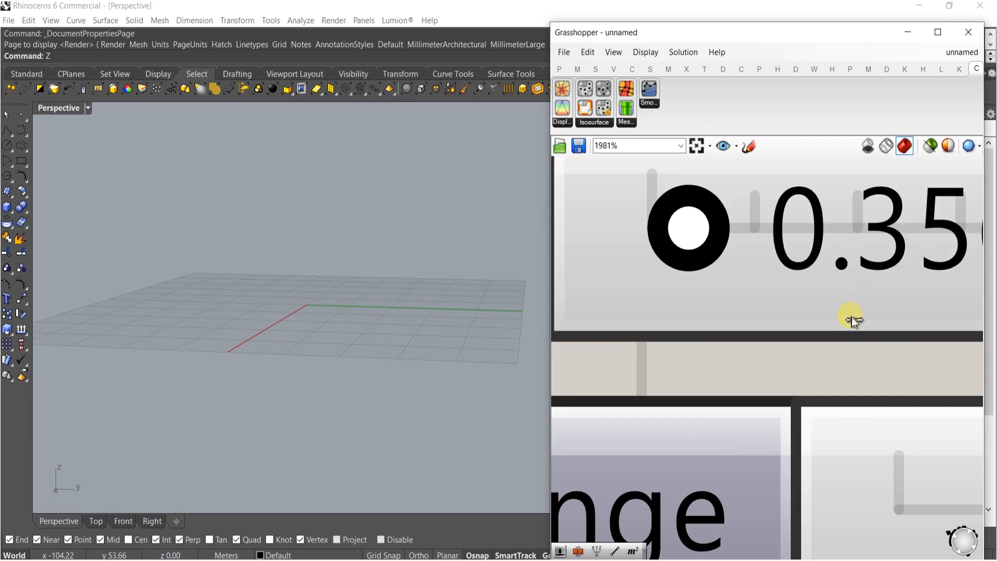
left_click_drag(829, 271, 857, 281)
scroll(822, 279, "down", 5)
right_click_drag(837, 262, 733, 289)
scroll(733, 289, "up", 3)
left_click_drag(735, 290, 772, 281)
scroll(774, 283, "down", 3)
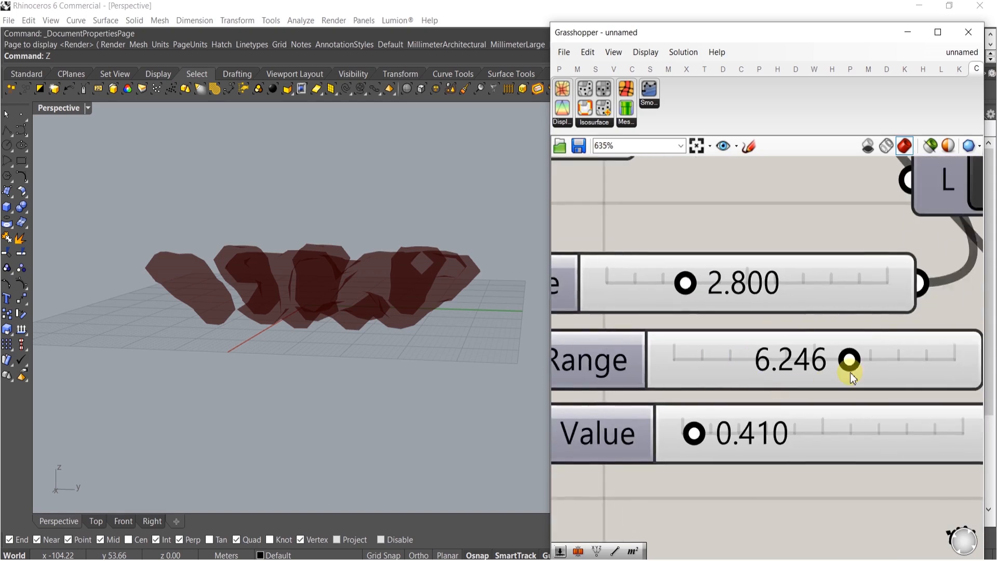
Lower the Effective Range slider to about 3.55 and raise the Sample Value slider to about 0.59
scroll(851, 358, "up", 3)
left_click_drag(859, 349, 707, 351)
right_click_drag(639, 463, 760, 357)
scroll(734, 368, "up", 2)
mouse_move(651, 389)
left_mouse_down()
mouse_move(701, 387)
mouse_move(667, 388)
left_mouse_up()
left_click(333, 297)
right_click_drag(333, 297, 442, 306)
scroll(675, 263, "down", 8)
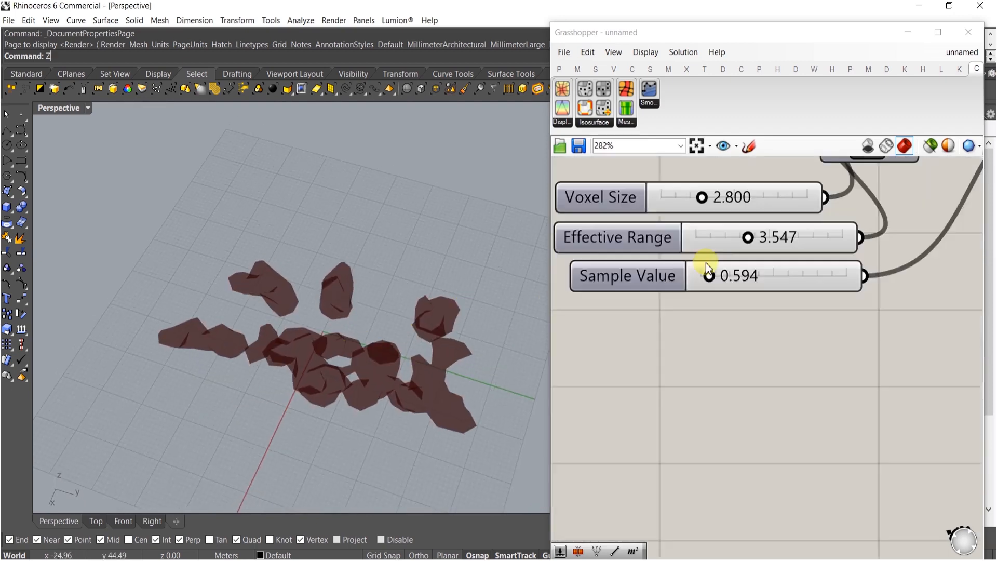
Add a Weaverbird Catmull-Clark subdivision component to the right of the IsoSurface component
right_click_drag(756, 262, 792, 419)
left_click_drag(795, 416, 736, 303)
left_click(779, 284)
left_click(768, 315)
right_click_drag(863, 352, 745, 338)
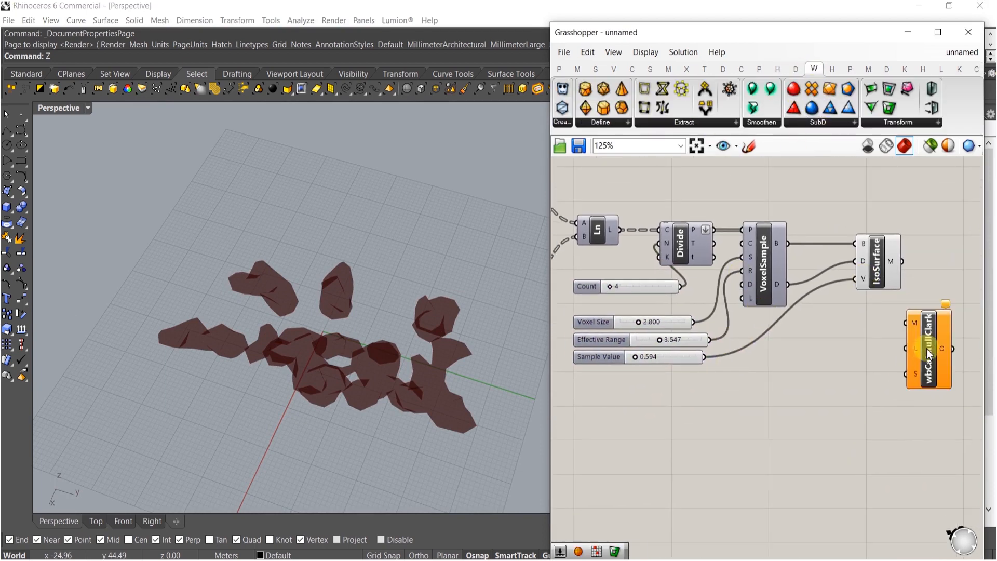
right_click_drag(929, 352, 840, 349)
Hide the IsoSurface preview and connect its mesh output to the Catmull-Clark mesh input
scroll(846, 326, "up", 3)
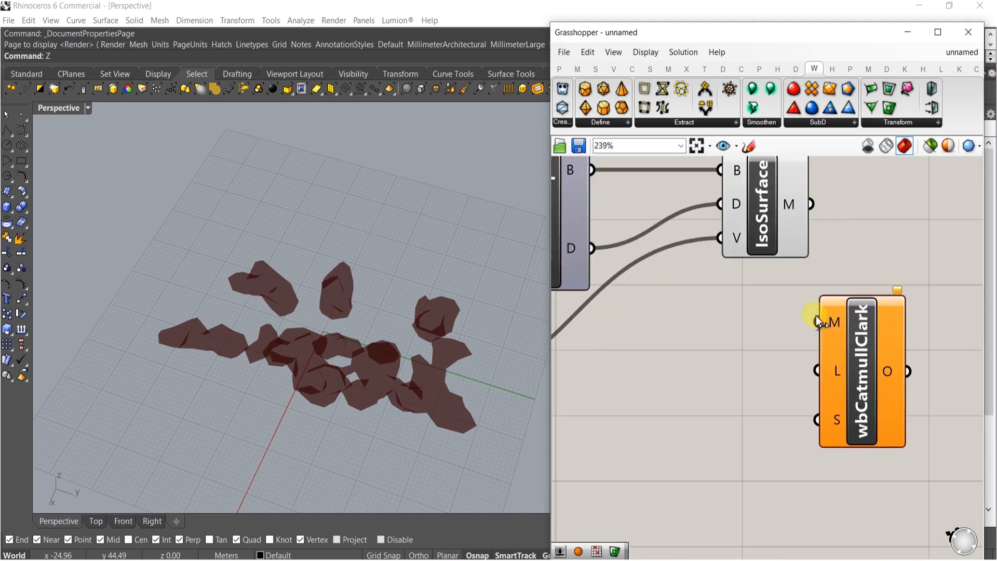
left_click_drag(858, 351, 882, 224)
left_click_drag(793, 282, 777, 240)
middle_click(776, 240)
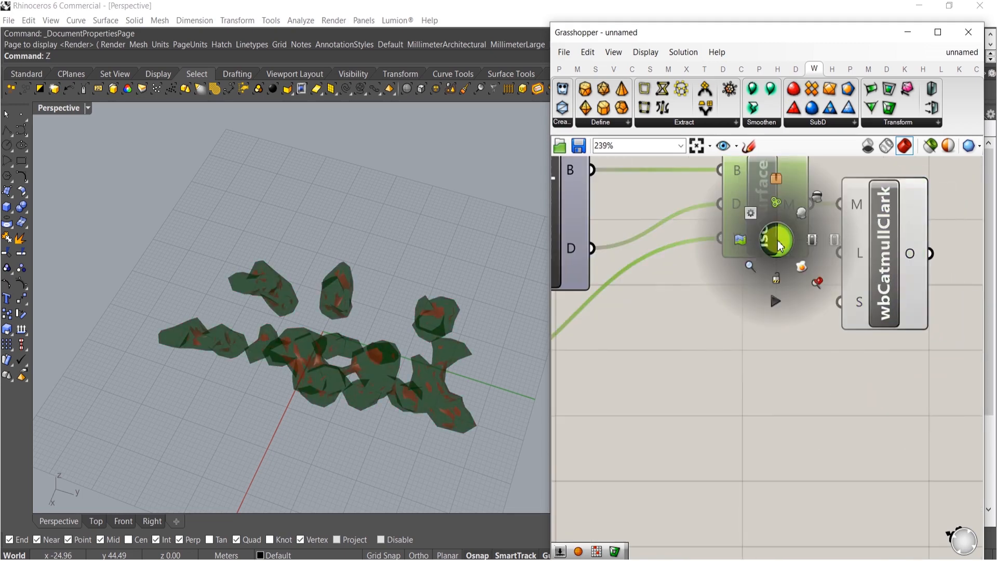
left_click(821, 201)
right_click_drag(859, 312, 725, 333)
right_click_drag(414, 385, 598, 291)
scroll(440, 285, "up", 5)
right_click_drag(750, 312, 778, 303)
double_click(758, 311)
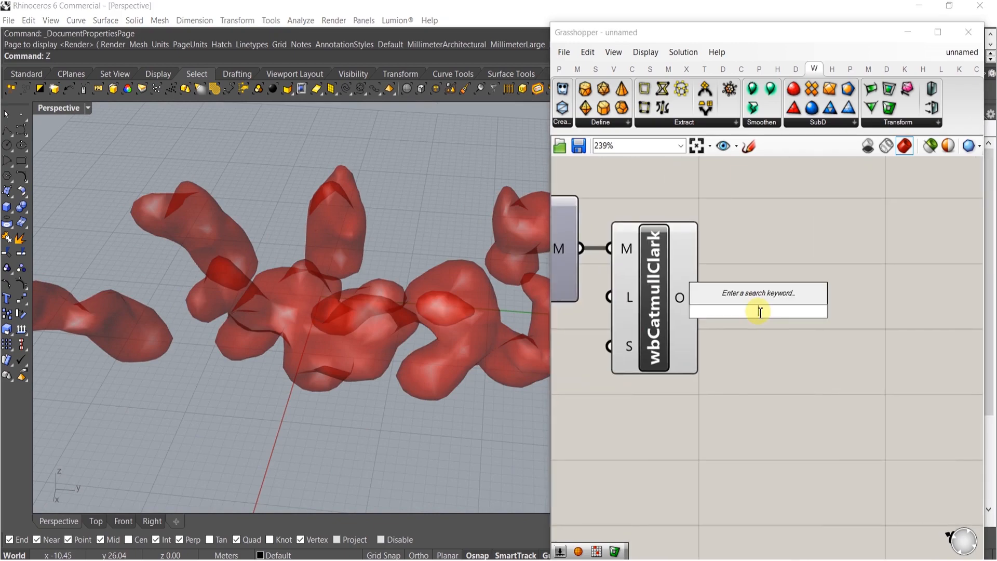
right_click_drag(699, 324, 833, 291)
Raise the point Count slider below the Size slider to 19
scroll(833, 292, "down", 6)
right_click_drag(671, 370, 942, 376)
scroll(748, 343, "up", 5)
scroll(779, 327, "up", 3)
scroll(385, 327, "up", 3)
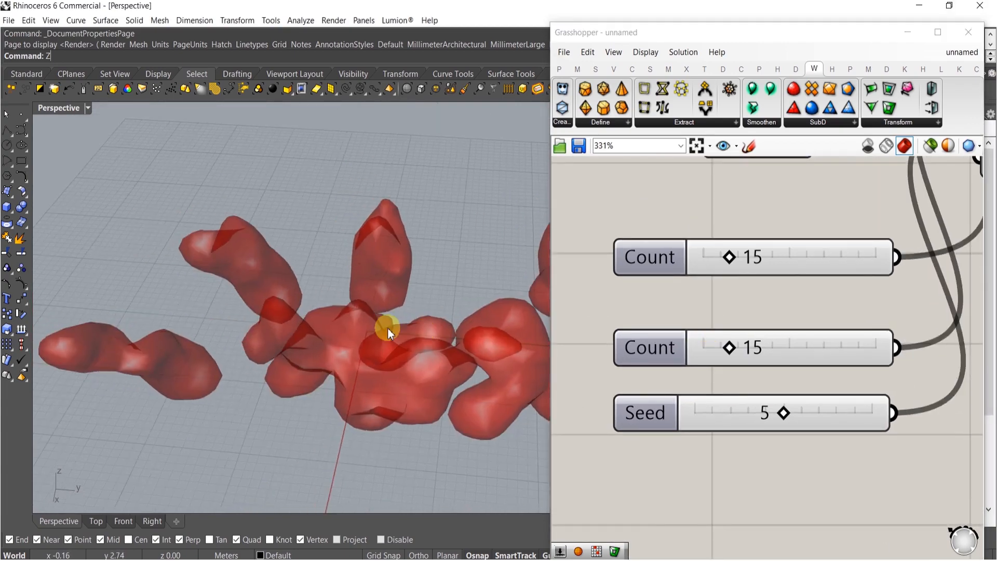
right_click_drag(382, 363, 441, 313)
scroll(819, 285, "down", 10)
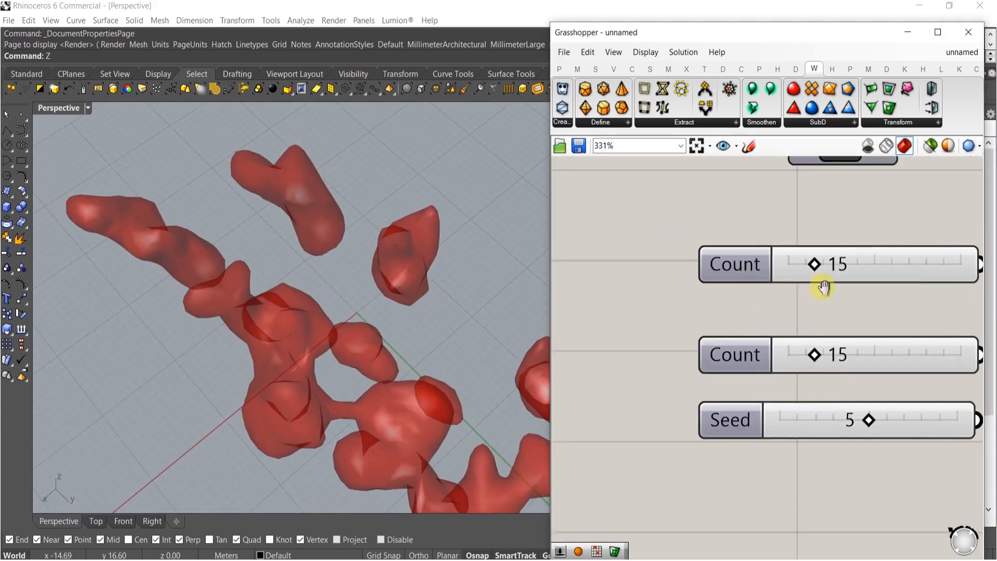
scroll(732, 224, "up", 4)
right_click_drag(699, 269, 842, 315)
right_click_drag(691, 334, 826, 382)
right_click_drag(645, 347, 852, 382)
right_click_drag(704, 213, 675, 264)
scroll(670, 311, "up", 5)
left_click_drag(653, 314, 663, 310)
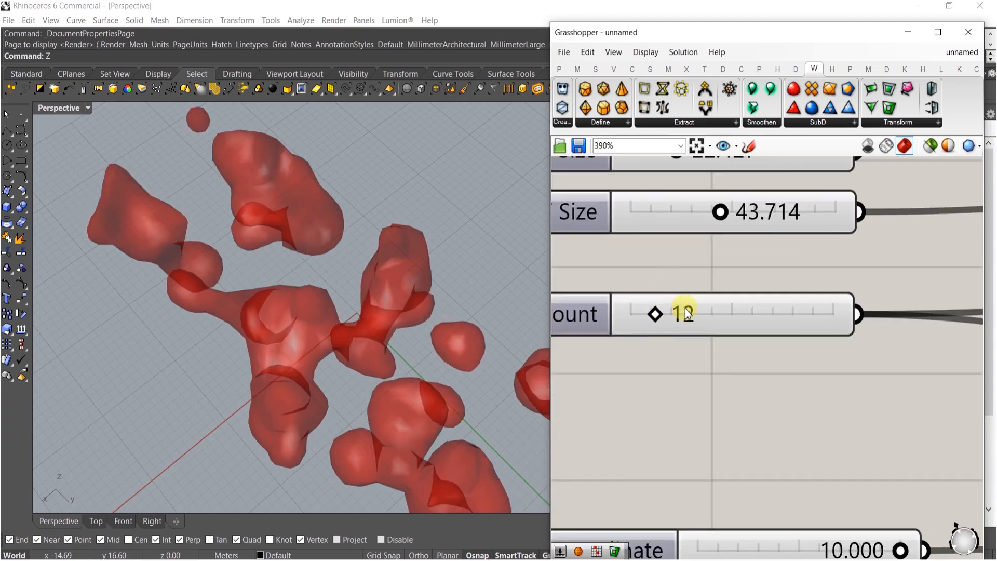
mouse_move(668, 317)
left_mouse_down()
mouse_move(681, 315)
mouse_move(661, 312)
left_mouse_up()
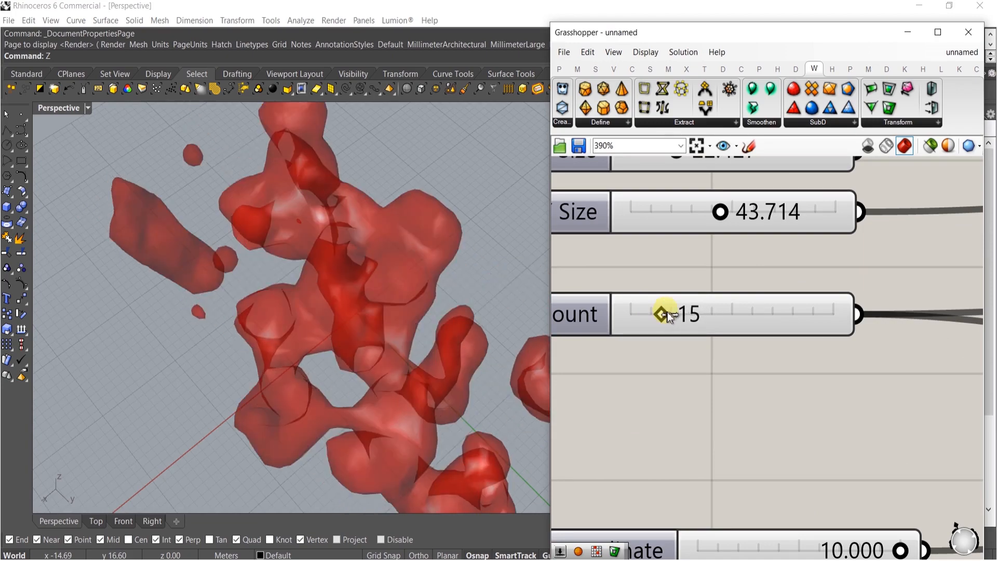
right_click_drag(378, 360, 475, 241)
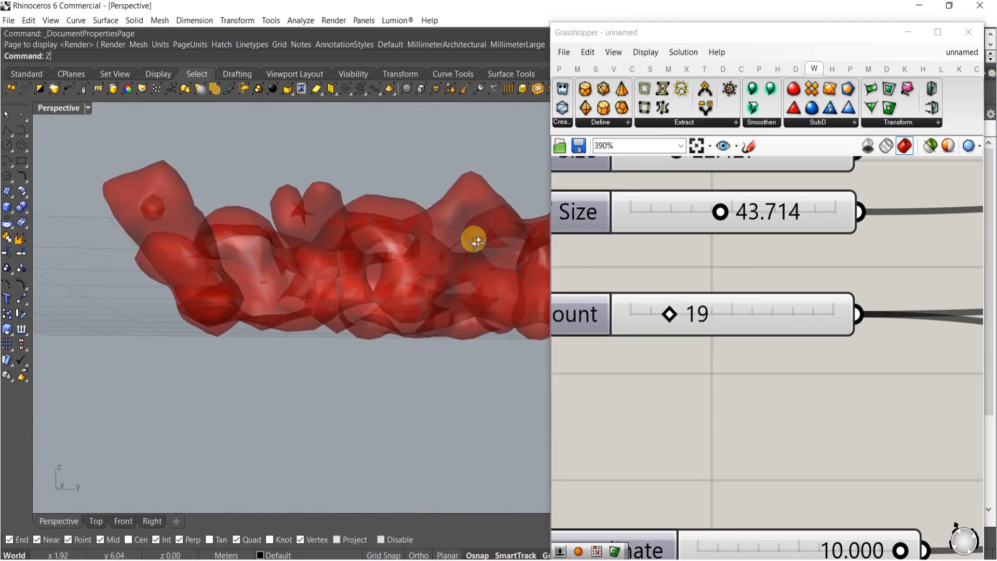
Set the Voxel Size slider to about 3.12
right_click_drag(442, 272, 440, 344)
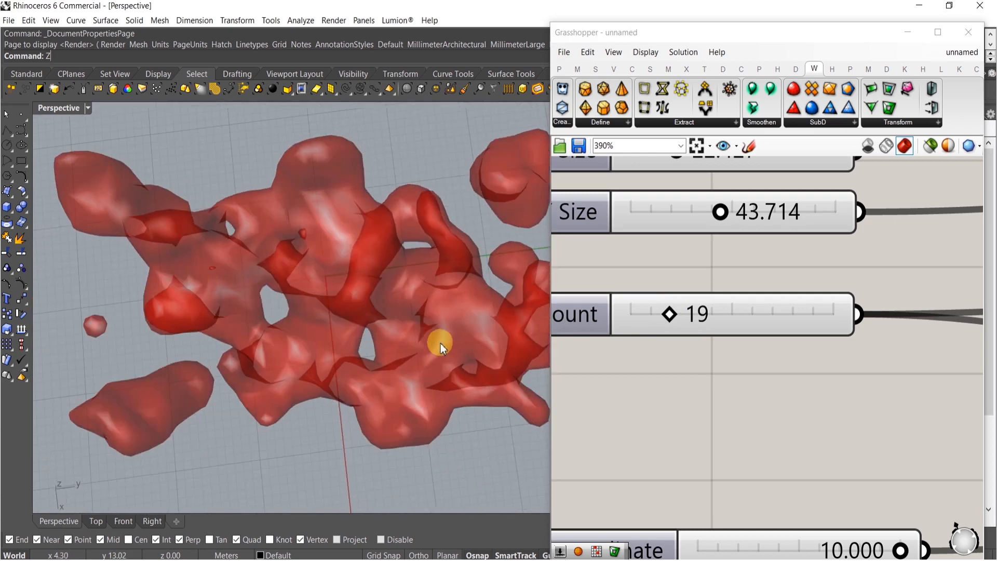
scroll(695, 320, "down", 10)
right_click_drag(846, 412, 712, 397)
scroll(826, 366, "up", 8)
scroll(748, 373, "up", 8)
left_click_drag(735, 302, 760, 302)
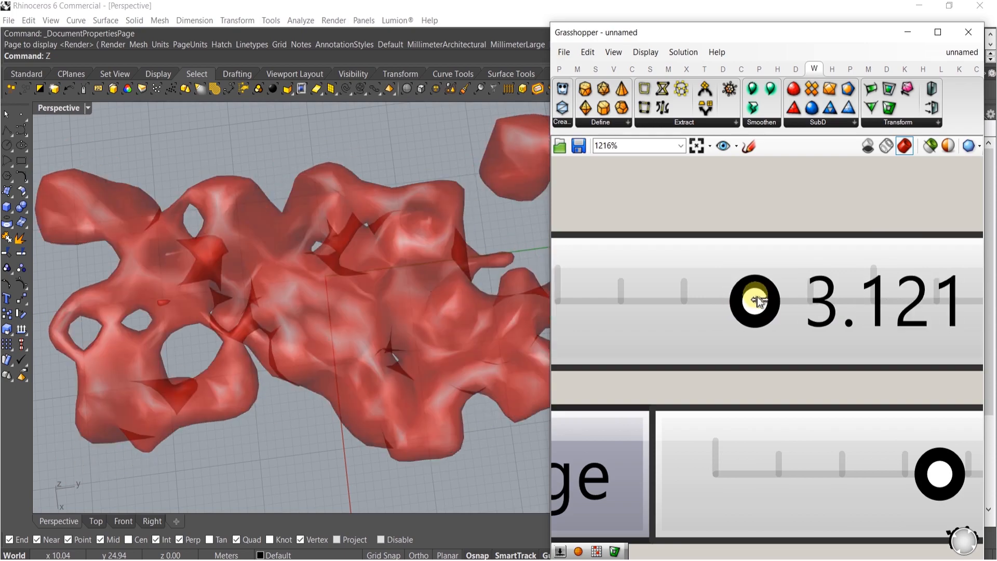
Set the Sample Value slider to about 0.63
right_click_drag(520, 301, 411, 215)
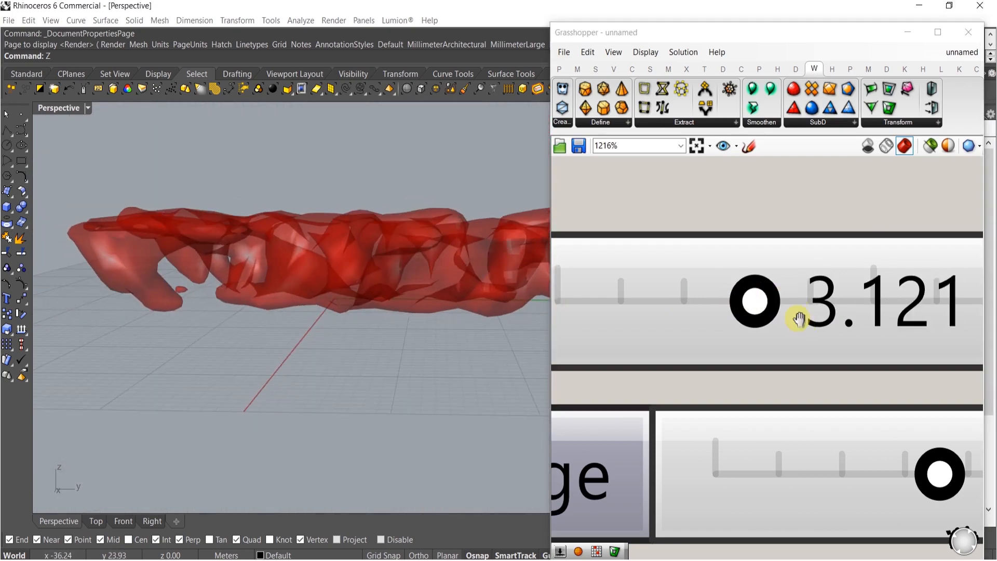
right_click_drag(800, 318, 768, 205)
scroll(760, 259, "down", 2)
right_click_drag(685, 455, 704, 357)
scroll(709, 327, "up", 4)
mouse_move(739, 306)
left_mouse_down()
mouse_move(770, 306)
mouse_move(746, 307)
left_mouse_up()
Set the Effective Range slider to about 3.4
right_click_drag(329, 254, 334, 372)
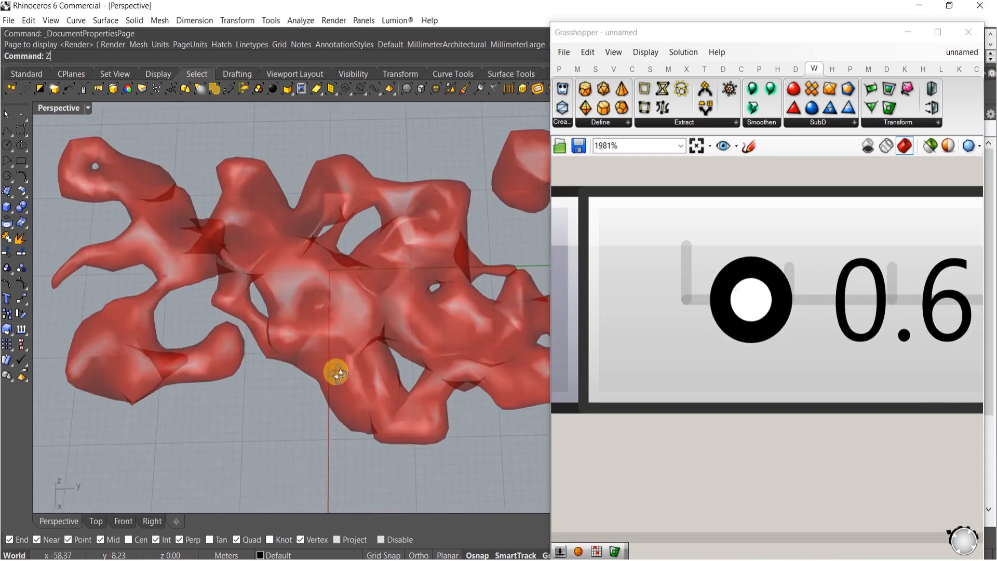
scroll(727, 229, "down", 4)
scroll(812, 263, "up", 3)
mouse_move(853, 269)
left_mouse_down()
mouse_move(728, 270)
mouse_move(856, 271)
left_mouse_up()
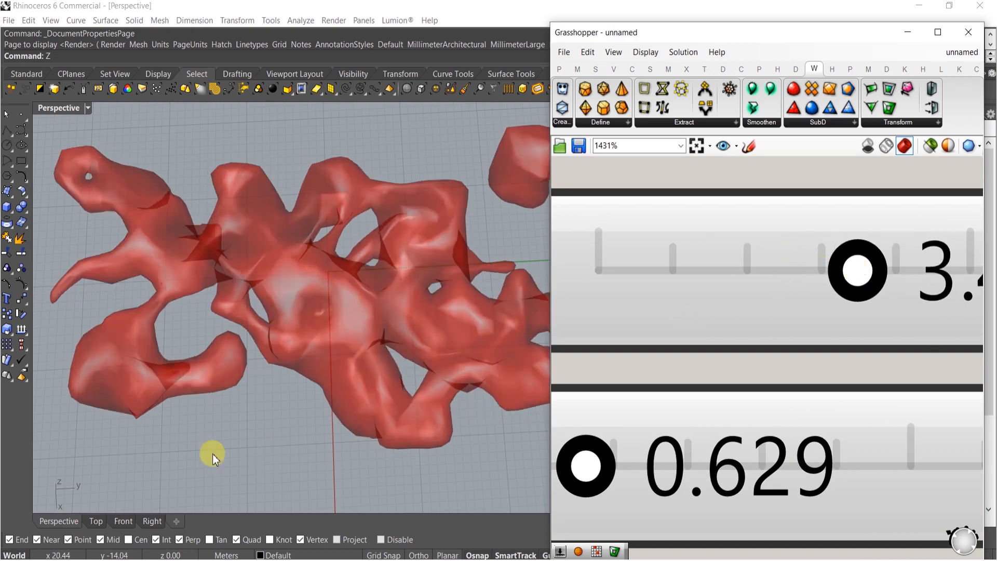
left_click(14, 560)
left_click(389, 341)
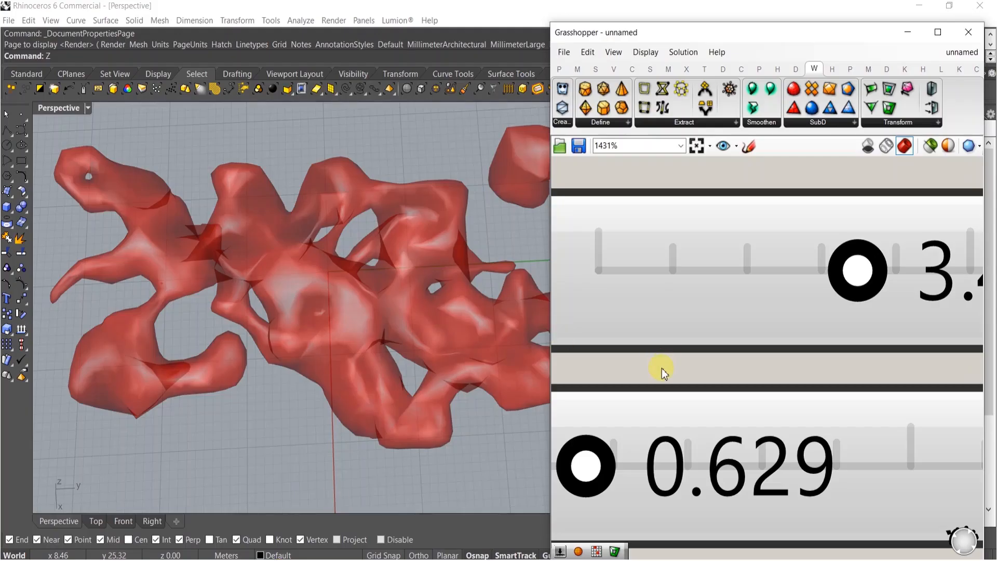
Set the Voxel Size slider to about 1.8
scroll(713, 329, "down", 5)
left_click_drag(718, 323, 669, 323)
right_click_drag(412, 392, 421, 296)
scroll(662, 312, "up", 4)
left_click_drag(677, 327, 709, 331)
scroll(704, 329, "down", 6)
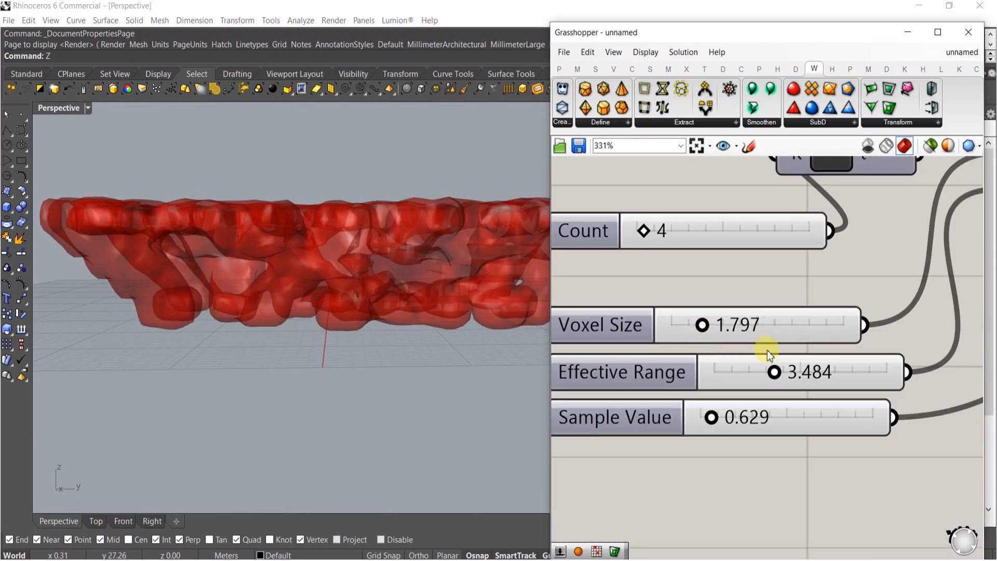
Set the Effective Range slider to about 2.18
scroll(779, 363, "up", 8)
left_click_drag(779, 339, 671, 351)
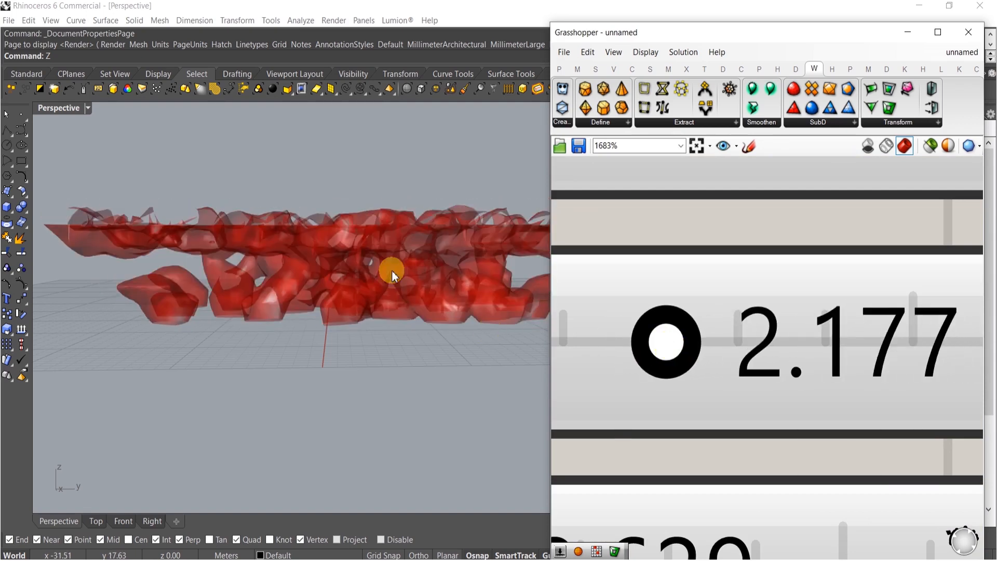
right_click_drag(391, 270, 340, 373)
Set the Divide Count slider to 10
right_click(619, 355)
scroll(621, 291, "down", 6)
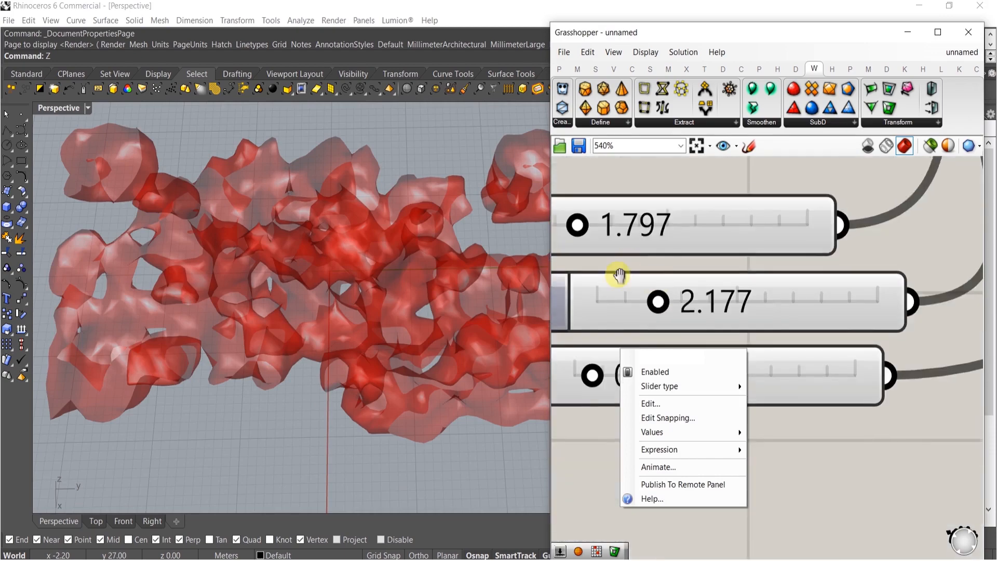
scroll(656, 317, "up", 4)
left_click_drag(613, 312, 653, 311)
right_click_drag(475, 354, 394, 285)
scroll(795, 303, "down", 6)
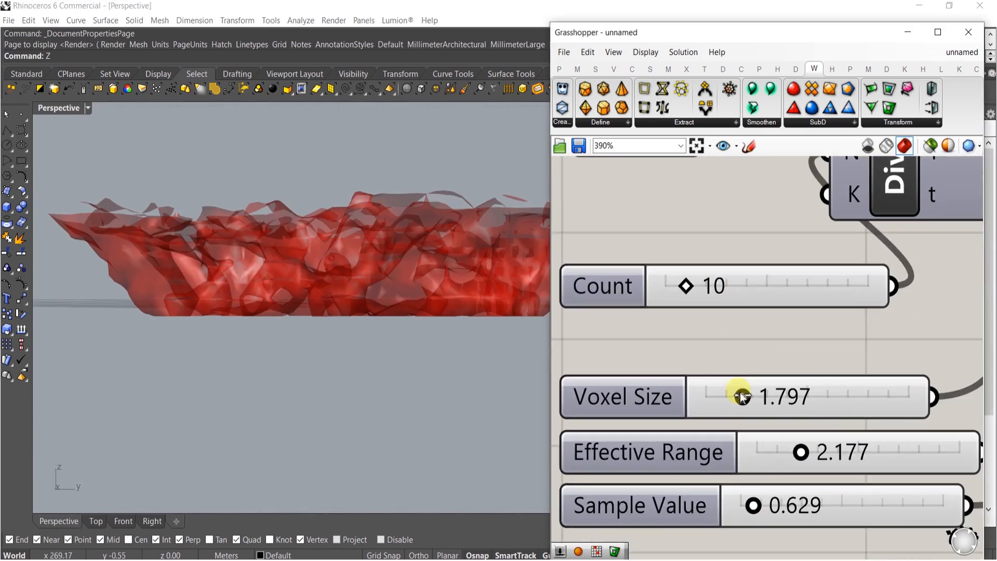
Set the Voxel Size slider to about 1.166
scroll(753, 397, "up", 10)
left_click_drag(763, 400, 672, 401)
right_click_drag(468, 359, 444, 316)
scroll(444, 316, "down", 3)
scroll(737, 335, "down", 8)
scroll(725, 409, "up", 3)
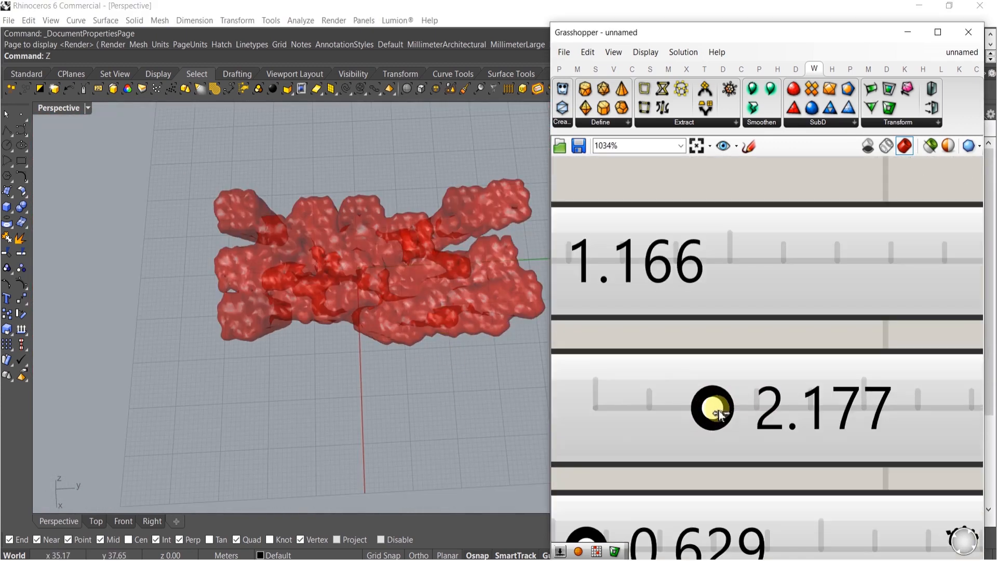
Set the Effective Range slider to about 1.142
left_click_drag(702, 414, 666, 413)
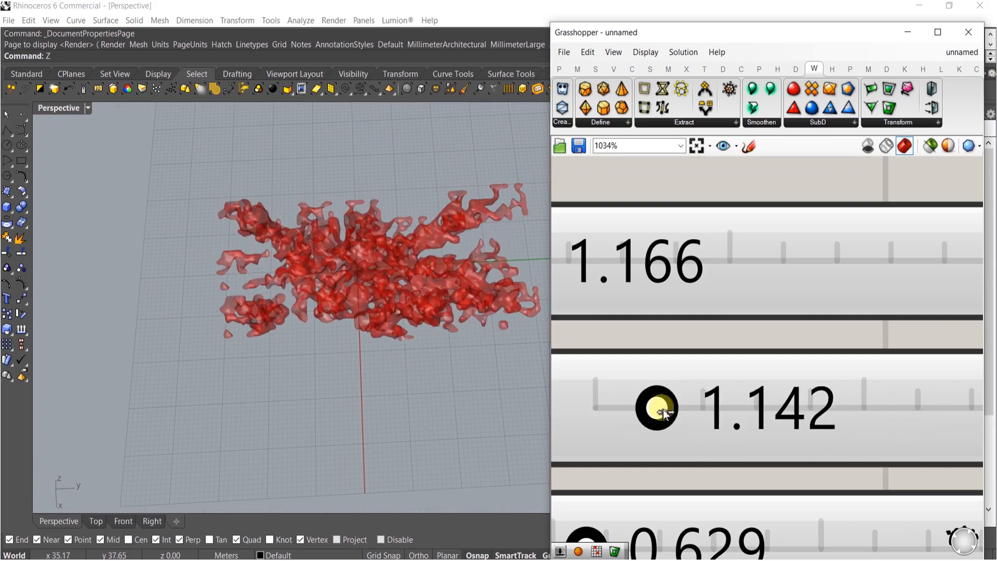
right_click_drag(352, 382, 421, 396)
scroll(357, 274, "up", 5)
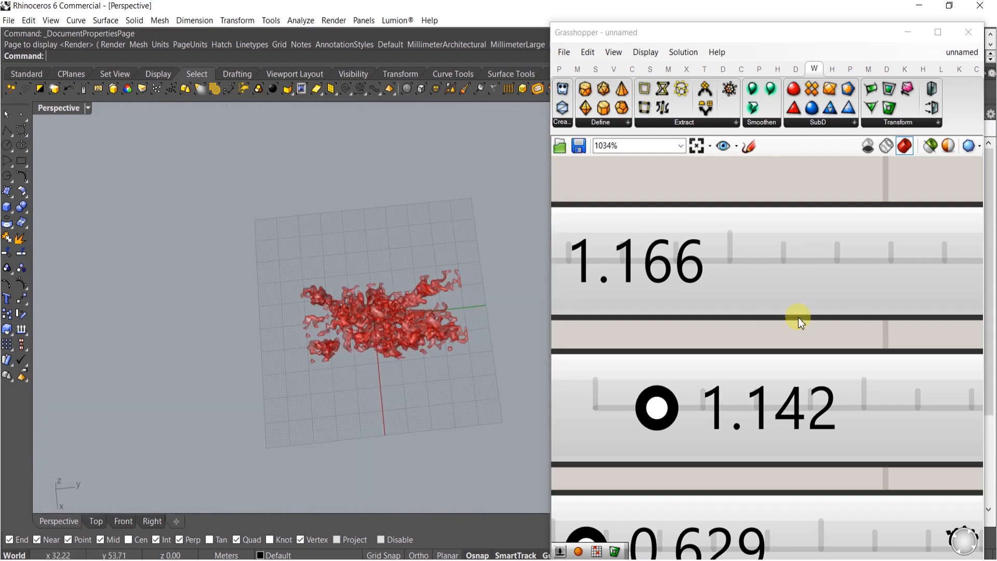
Select the previously baked mesh in the Rhino viewport, zoom to it and delete it
scroll(799, 317, "down", 10)
scroll(831, 390, "up", 4)
left_click(789, 295)
middle_click(788, 295)
left_click(810, 327)
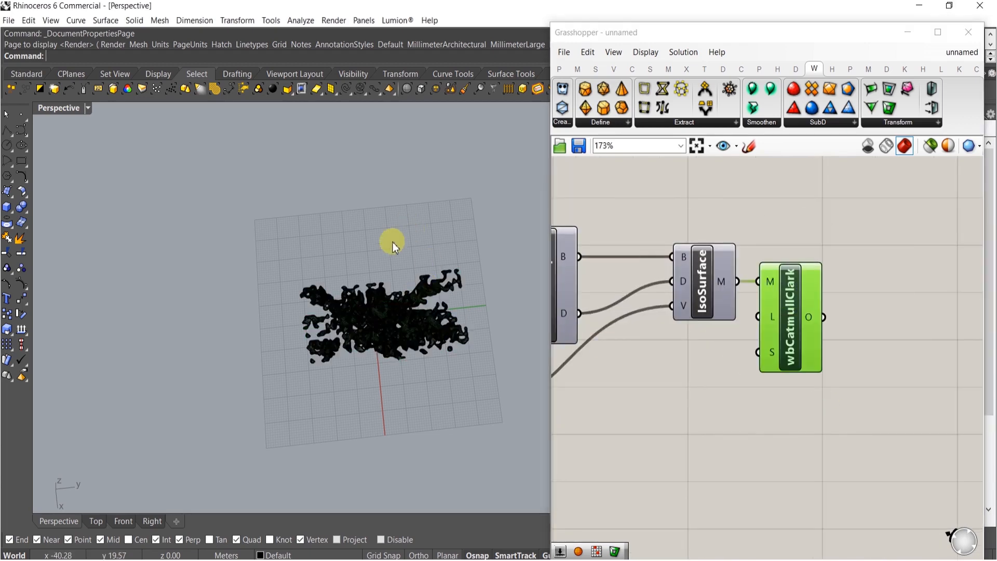
left_click(320, 339)
left_click(395, 312)
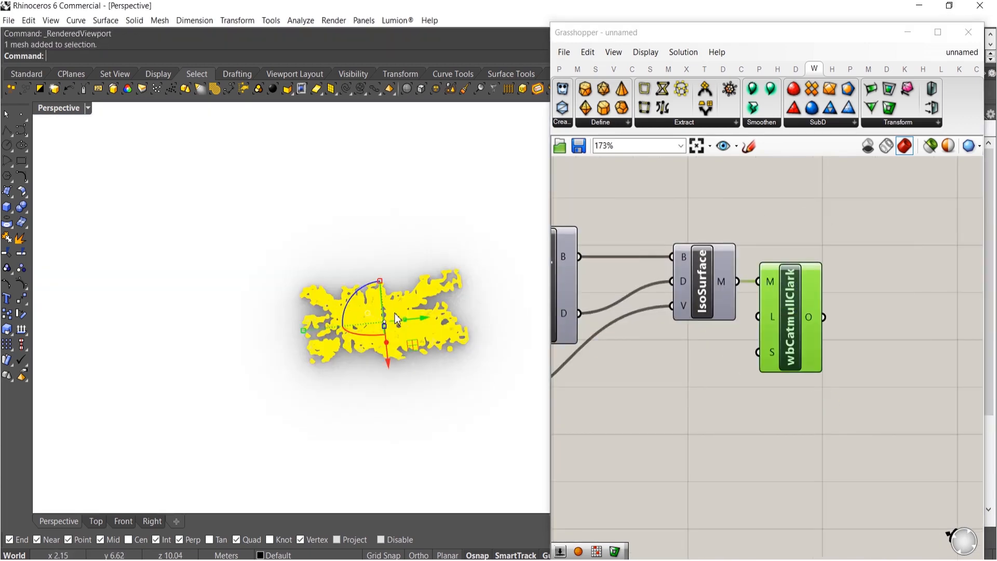
type("zs")
key("Return")
right_click_drag(415, 397, 410, 270)
right_click_drag(447, 319, 329, 463)
scroll(244, 296, "up", 6)
right_click_drag(279, 362, 381, 435)
left_click(381, 347)
key("Delete")
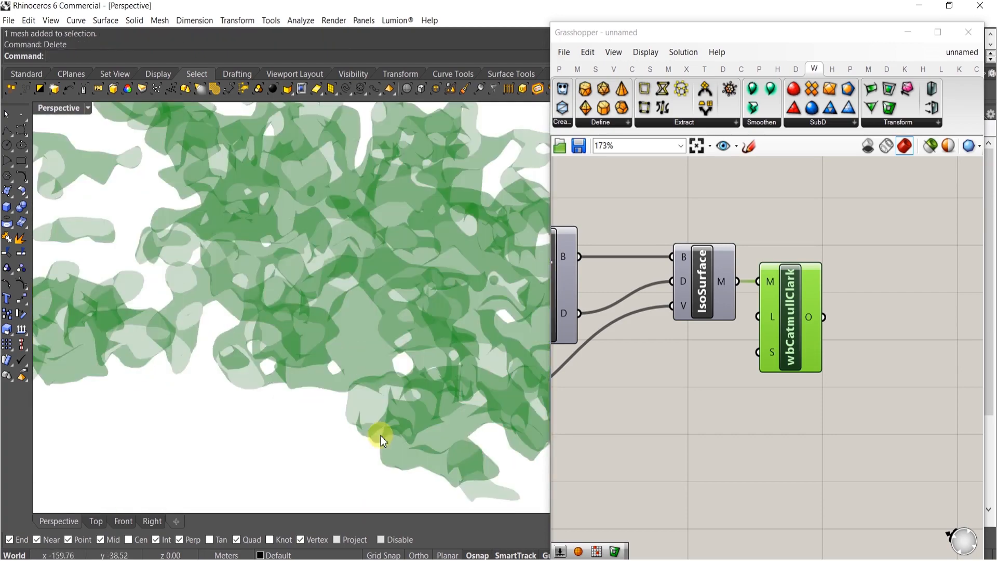
Add a Level number slider set to 2 and connect it to the Catmull-Clark level input
double_click(709, 373)
type("2")
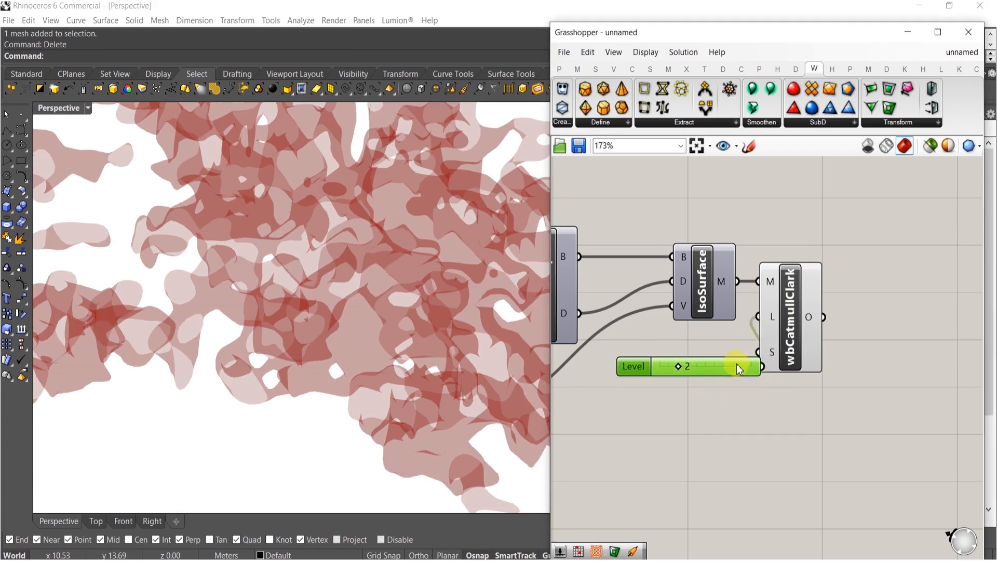
left_click(793, 364)
Select the leftover mesh in the Rhino viewport and delete it
middle_click(790, 353)
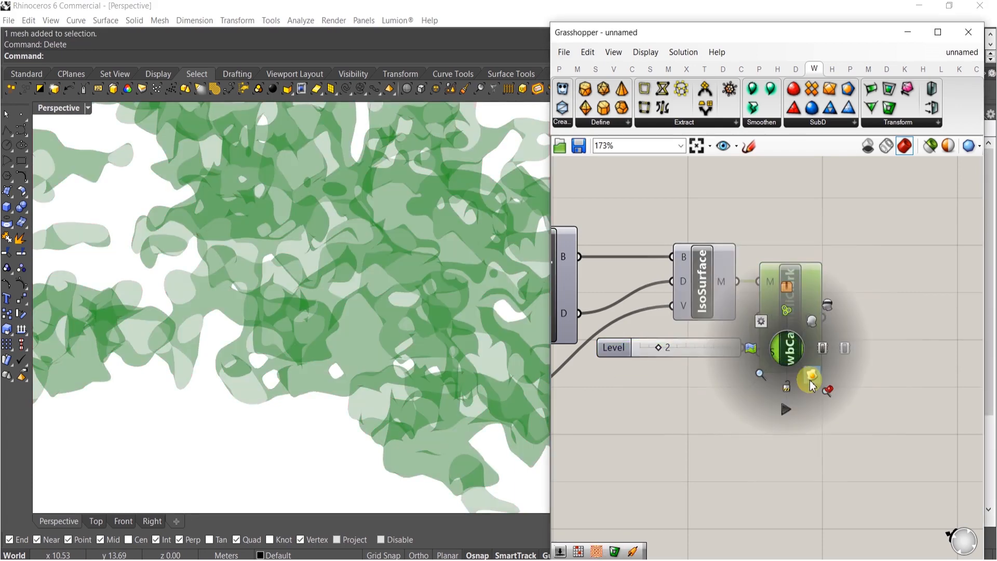
left_click(778, 436)
right_click_drag(396, 379, 301, 346)
left_click(313, 297)
right_click_drag(314, 297, 338, 313)
scroll(338, 313, "down", 4)
key("Delete")
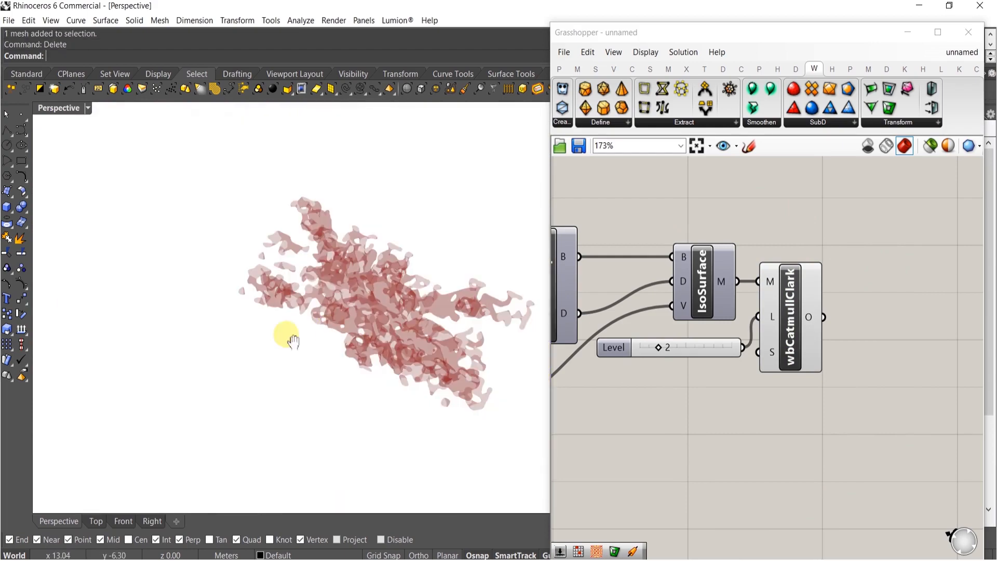
Switch the Perspective viewport display mode to Shaded
middle_click(291, 315)
left_click(318, 300)
scroll(304, 323, "up", 4)
mouse_move(304, 323)
right_mouse_down()
mouse_move(272, 287)
mouse_move(298, 276)
mouse_move(358, 322)
mouse_move(313, 322)
mouse_move(359, 210)
right_mouse_up()
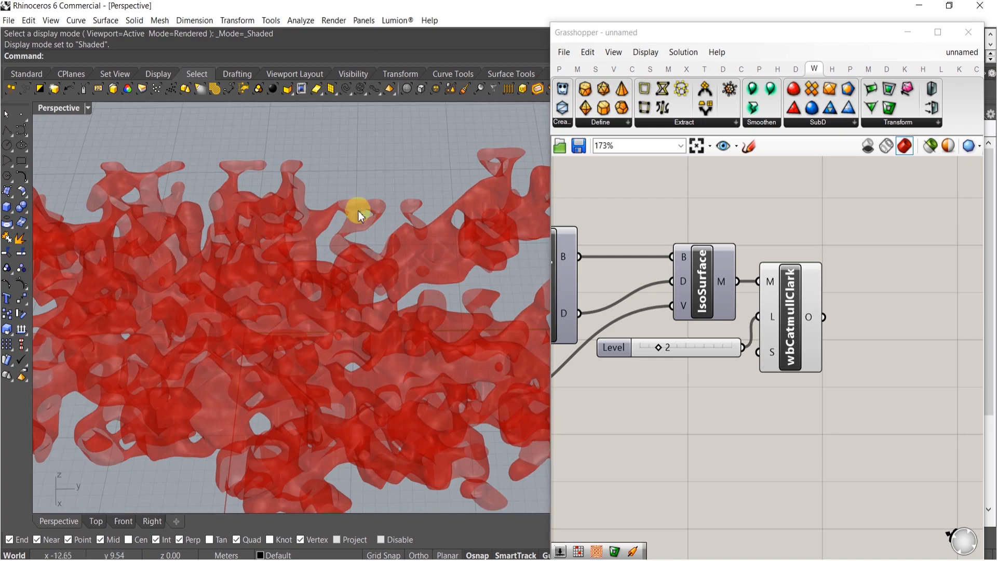
Turn on preview of the lower Orient component and inspect its geometry in the viewport
right_click_drag(598, 285, 873, 310)
right_click_drag(257, 370, 395, 260)
scroll(662, 262, "down", 12)
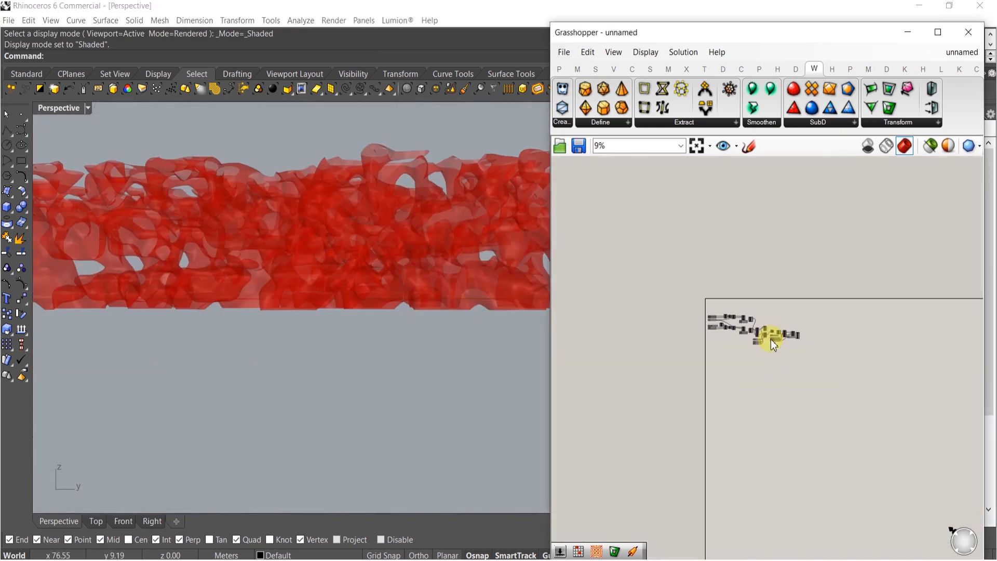
scroll(678, 387, "up", 5)
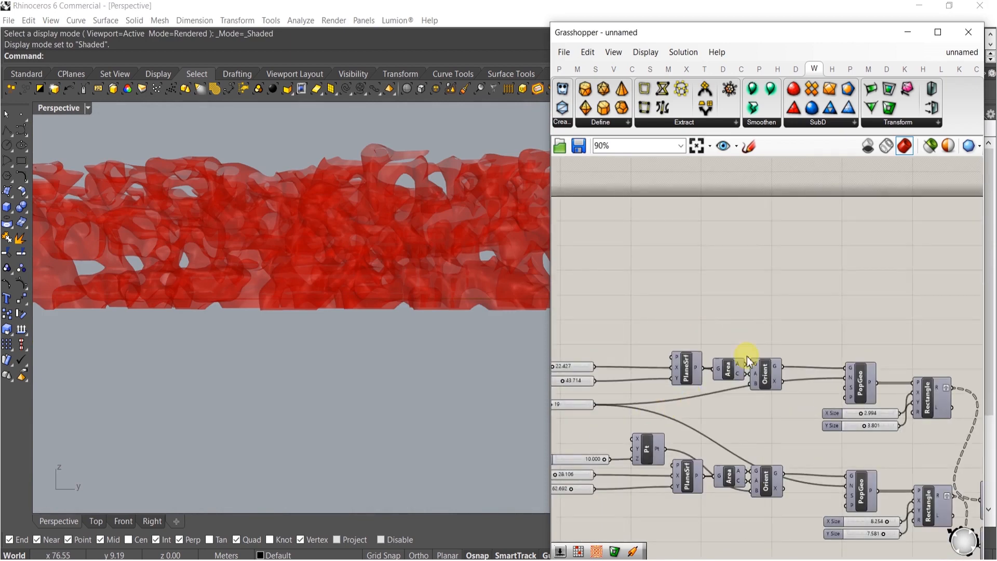
right_click_drag(745, 497, 734, 430)
scroll(755, 415, "up", 5)
left_click(755, 420)
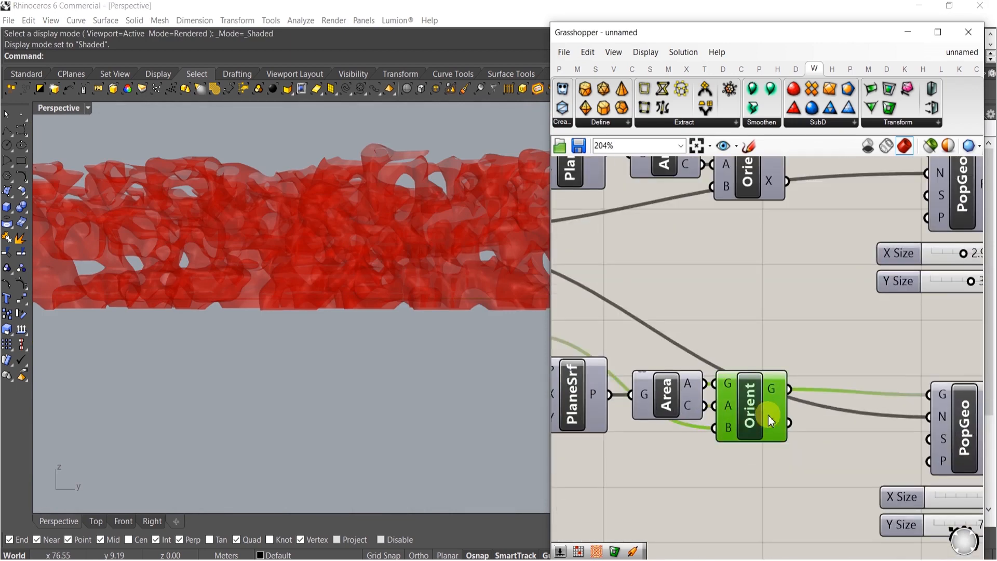
scroll(748, 467, "down", 3)
right_click_drag(748, 467, 748, 381)
middle_click(750, 352)
left_click(772, 327)
right_click_drag(348, 215, 369, 390)
scroll(369, 325, "down", 7)
right_click_drag(473, 314, 426, 297, "shift")
scroll(416, 337, "up", 2)
right_click_drag(404, 336, 433, 325)
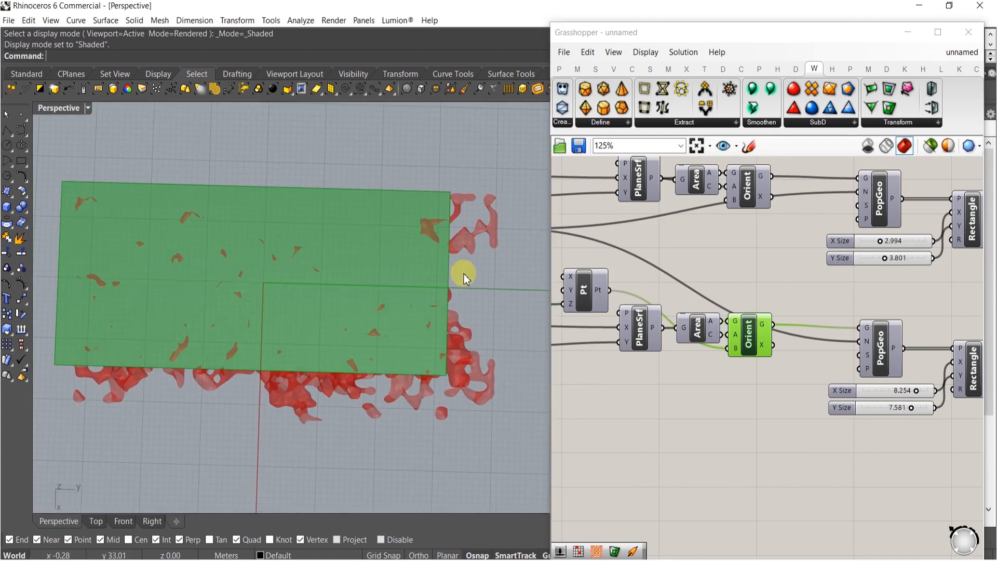
Turn the lower Orient component's preview off again
middle_click(749, 330)
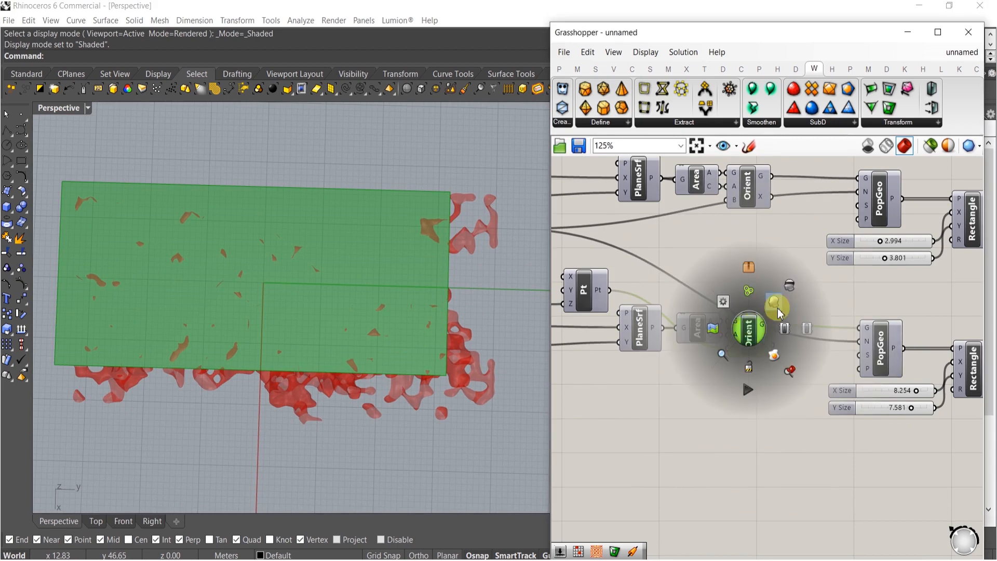
left_click(791, 285)
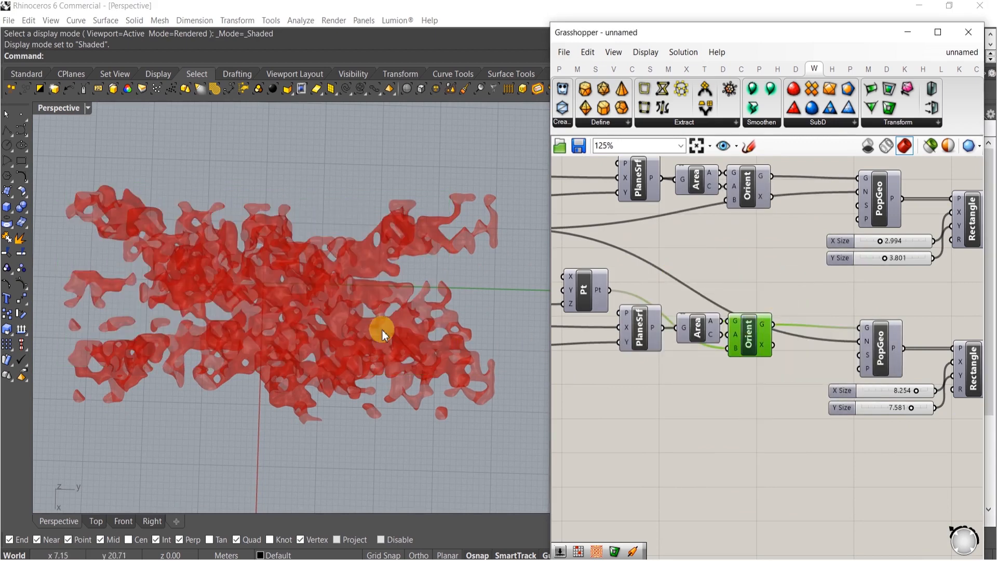
scroll(768, 353, "down", 5)
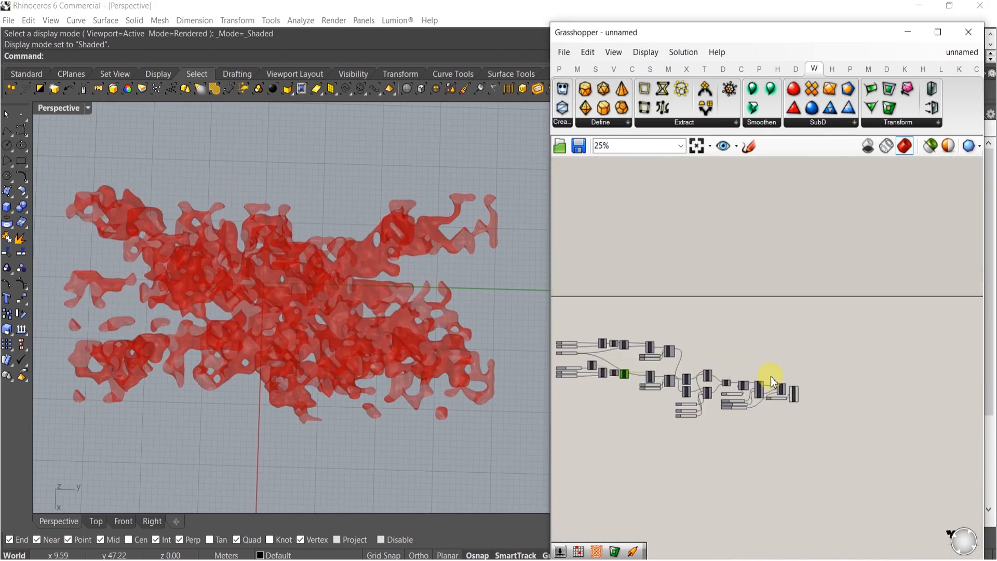
scroll(762, 447, "up", 6)
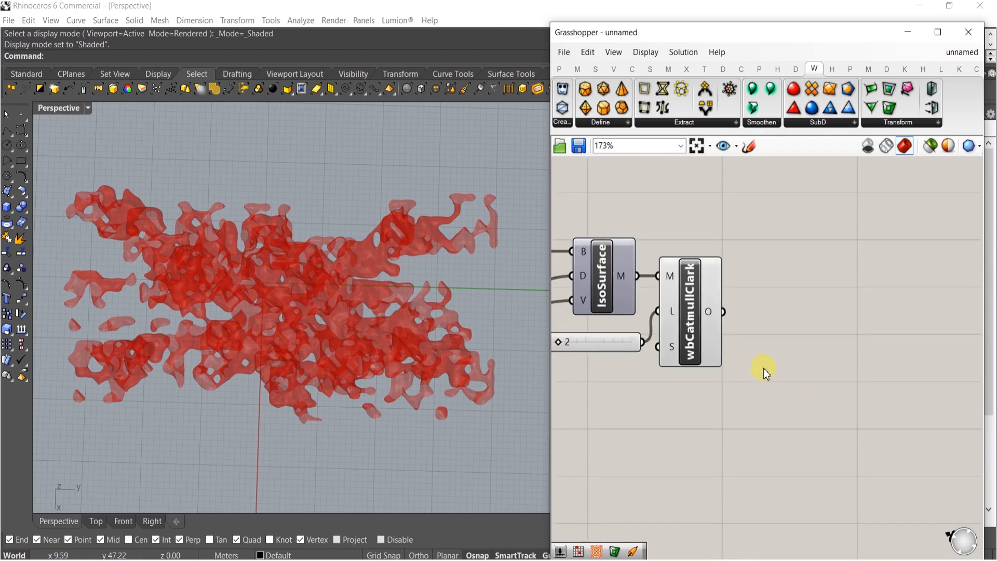
Add a Bounding Box component and feed it the Catmull-Clark smoothed mesh output
type("bound")
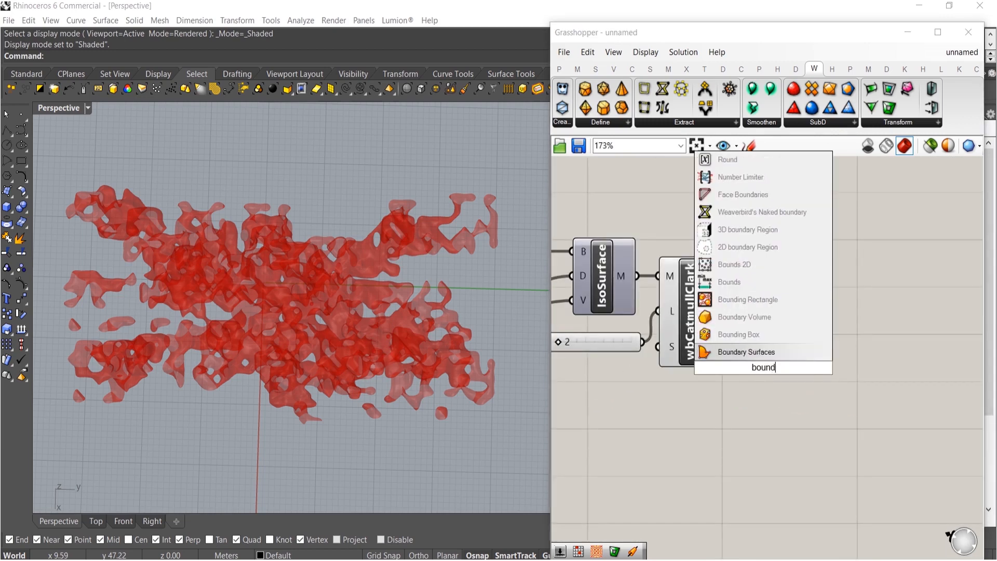
left_click(739, 335)
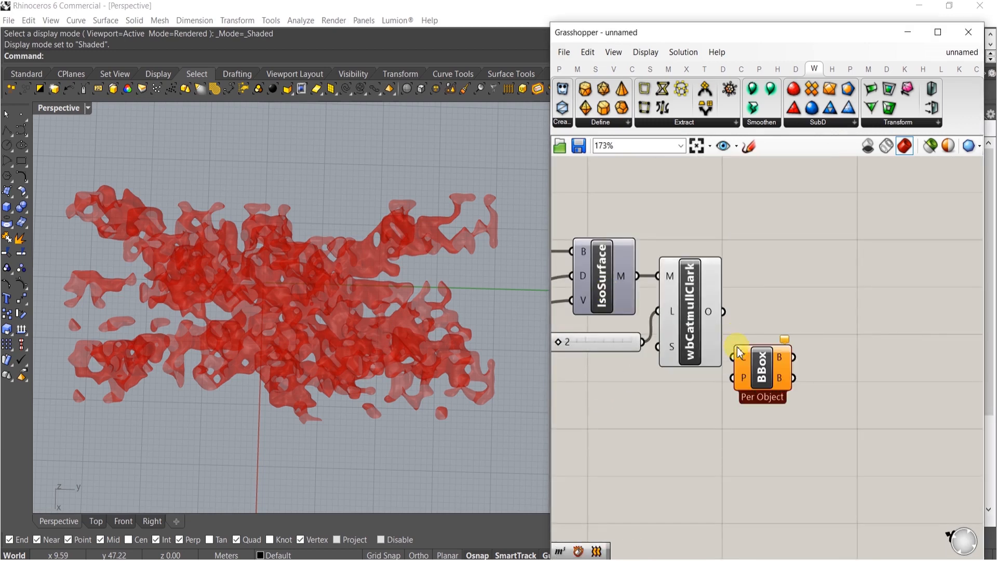
left_click_drag(725, 311, 725, 311)
left_click_drag(756, 358, 760, 375)
right_click_drag(874, 389, 734, 370)
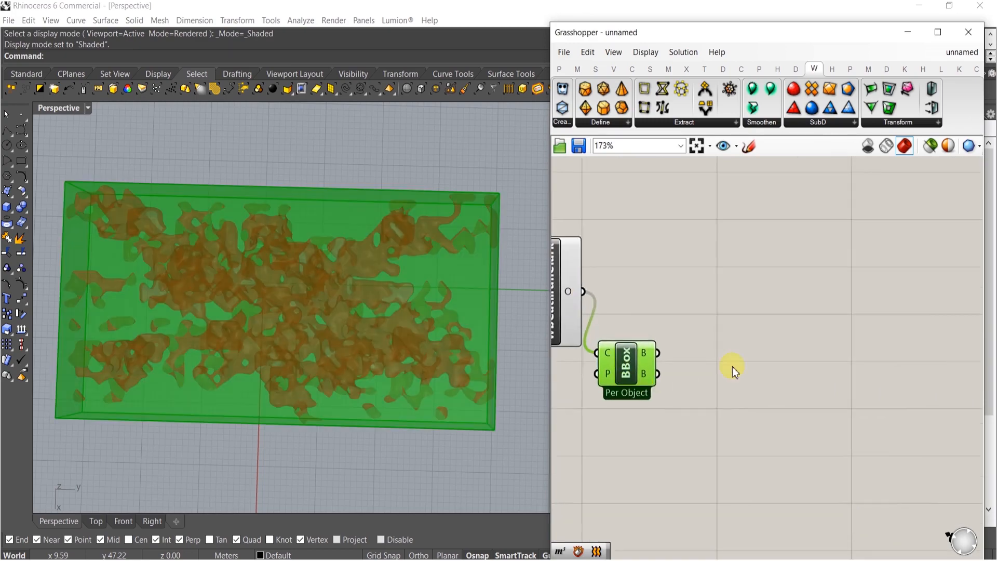
Add a Deconstruct Brep component and connect the bounding box to it
double_click(748, 362)
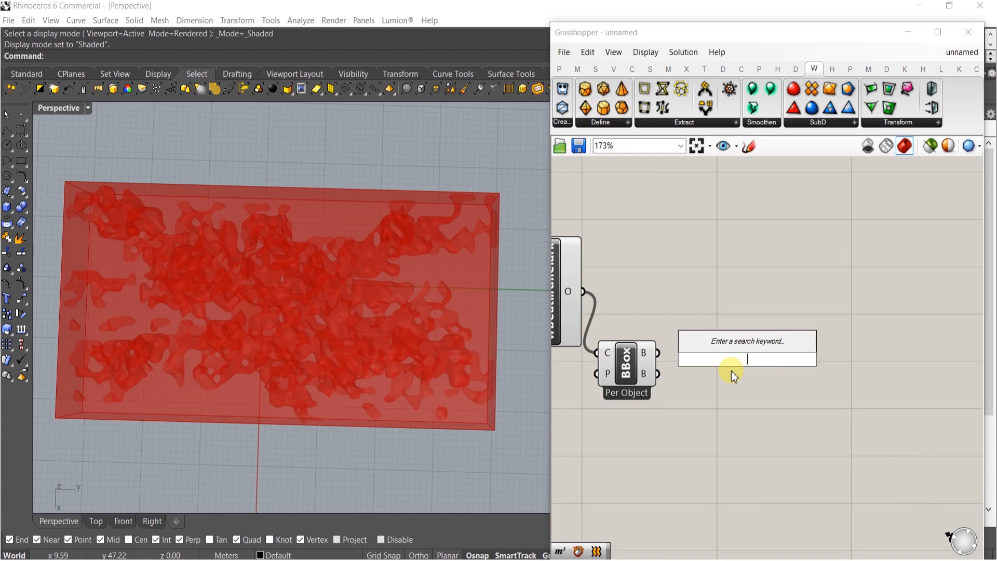
type("de")
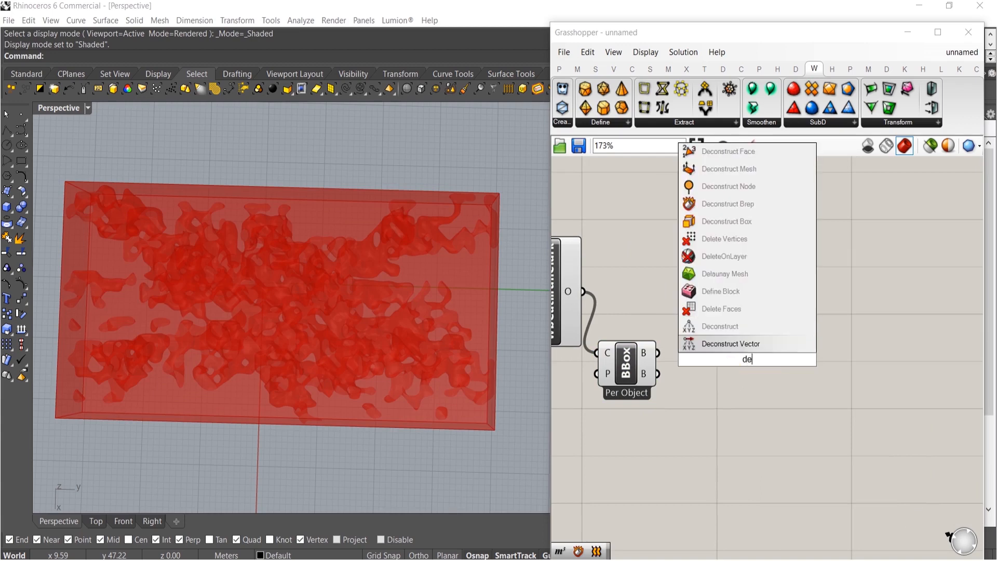
left_click(718, 207)
scroll(719, 354, "up", 3)
left_click_drag(604, 338, 603, 338)
left_click_drag(787, 347, 718, 335)
right_click_drag(843, 376, 783, 369)
Add a List Item component taking the box faces and extend it to outputs i through +5
double_click(785, 366)
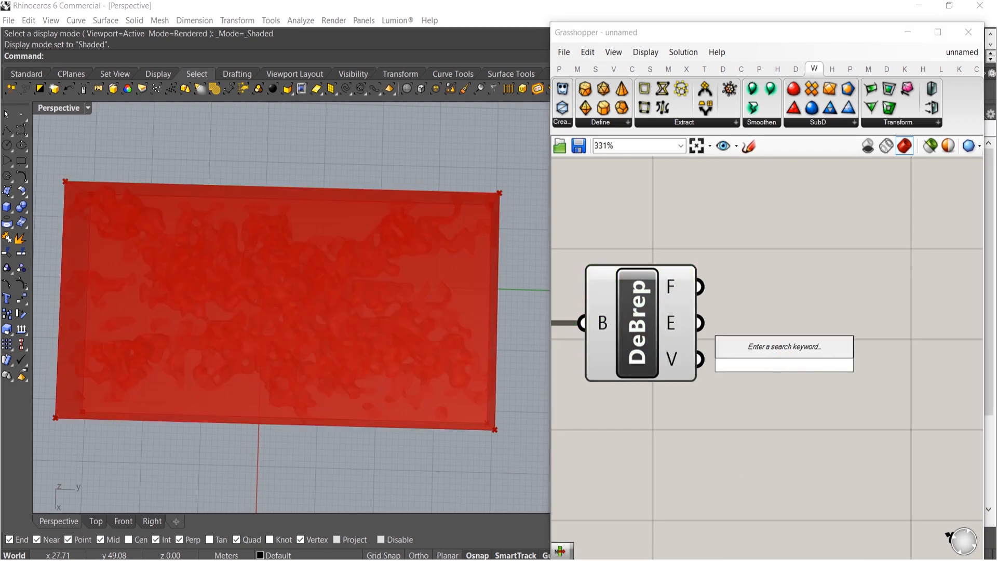
type("it")
left_click(767, 332)
scroll(769, 335, "up", 3)
left_click_drag(657, 256, 715, 332)
left_click_drag(771, 289, 761, 290)
scroll(818, 379, "up", 4)
right_click_drag(818, 378, 705, 355)
scroll(718, 376, "down", 3)
scroll(717, 407, "up", 2)
left_click(712, 389)
left_click(712, 388)
left_click(712, 389)
left_click(711, 432)
right_click_drag(712, 482, 694, 356)
left_click(740, 352)
scroll(743, 366, "down", 6)
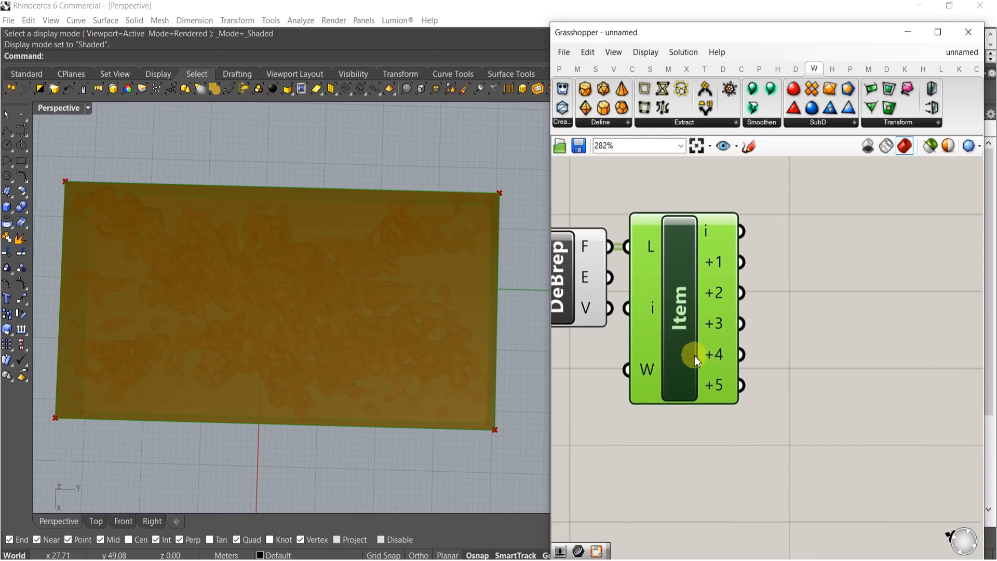
Add a Surface parameter fed by the List Item's +5 output
double_click(784, 386)
type("srf")
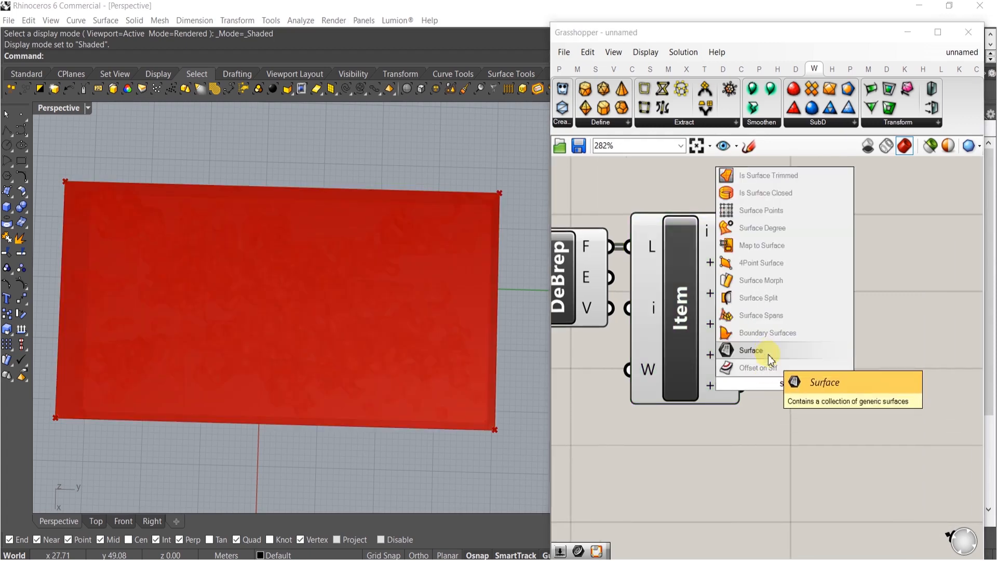
left_click(769, 351)
left_click_drag(744, 386, 806, 389)
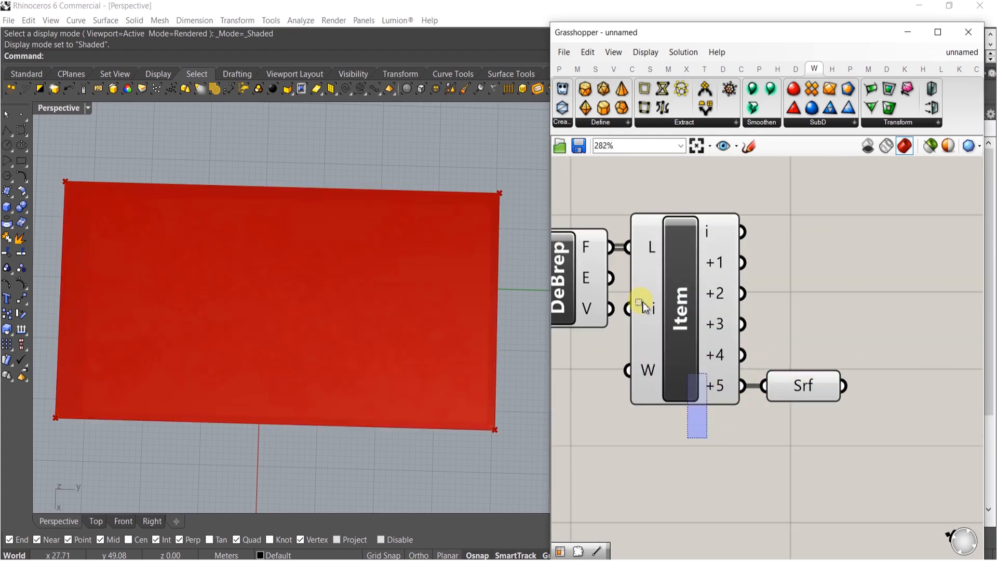
left_click_drag(707, 440, 578, 251)
left_click(618, 214)
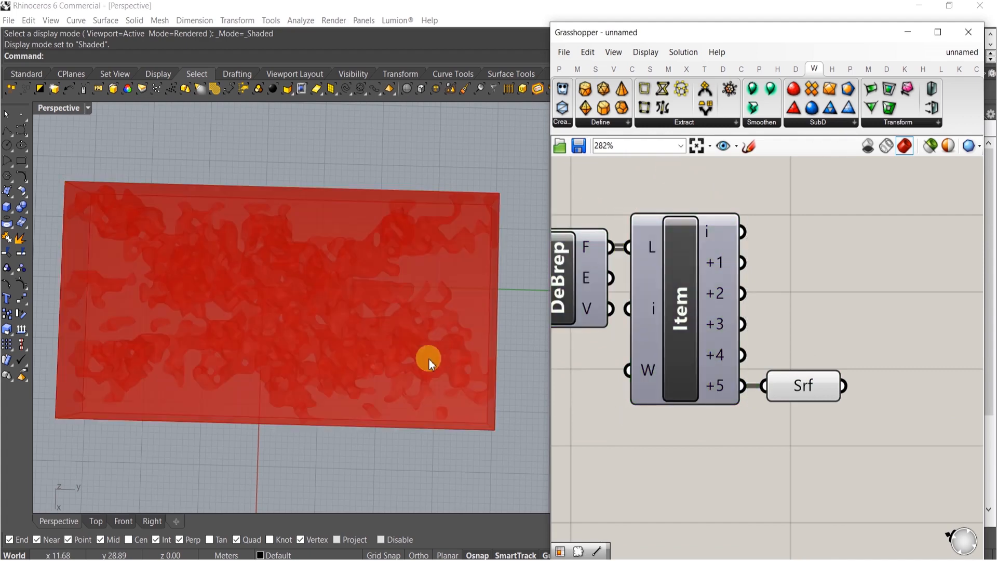
Add a Brep Edges component and connect the Surface parameter to it
right_click_drag(444, 354, 571, 272, "shift")
right_click_drag(694, 309, 888, 329)
left_click_drag(716, 245, 579, 416)
middle_click(633, 318)
right_click_drag(461, 338, 410, 283)
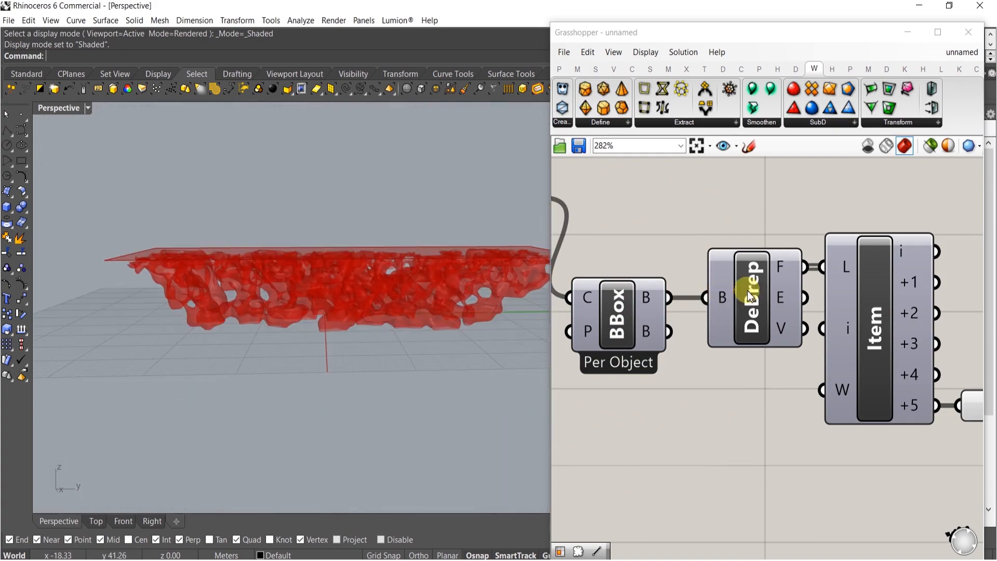
scroll(797, 382, "down", 4)
scroll(814, 345, "up", 4)
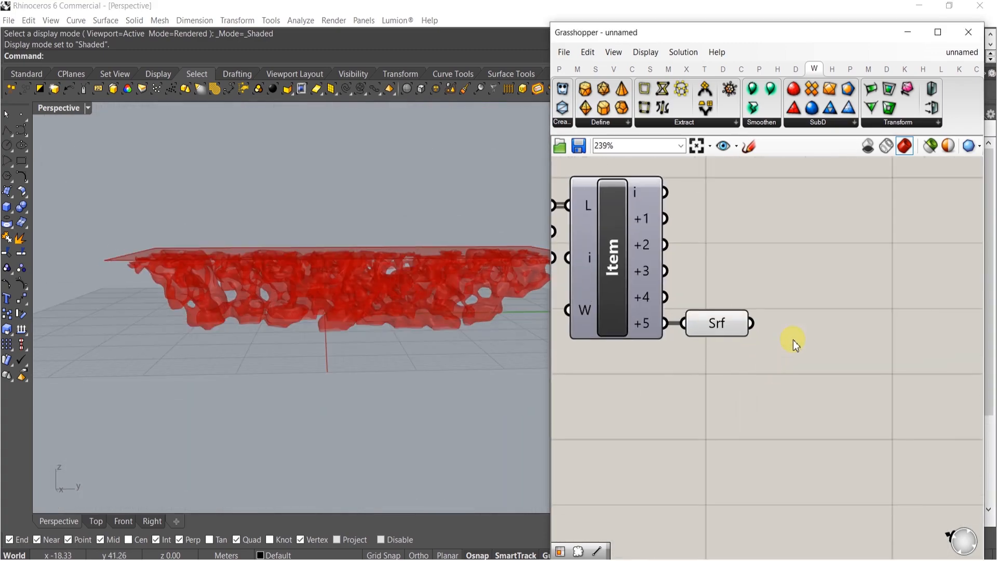
double_click(793, 340)
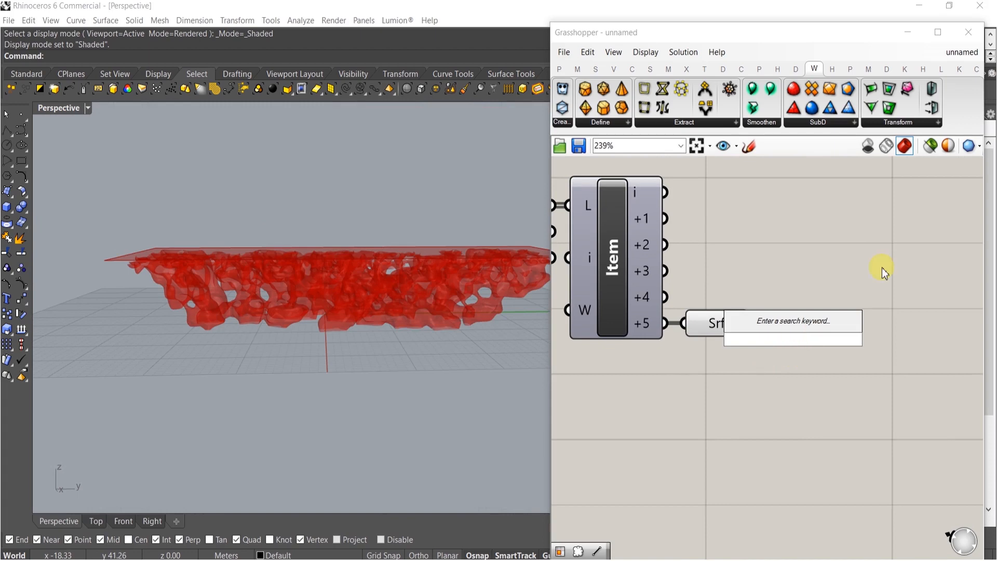
type("ed")
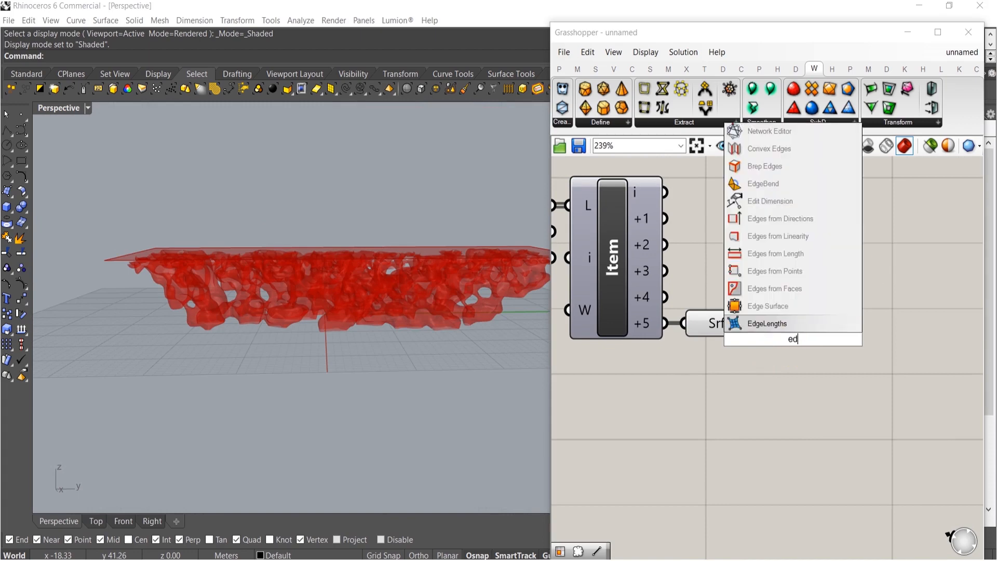
left_click(767, 167)
scroll(748, 319, "up", 2)
left_click_drag(741, 310, 743, 313)
left_click_drag(782, 312, 807, 289)
right_click_drag(810, 312, 667, 336)
Add a Join Curves component and connect the naked edges output to it
double_click(839, 325)
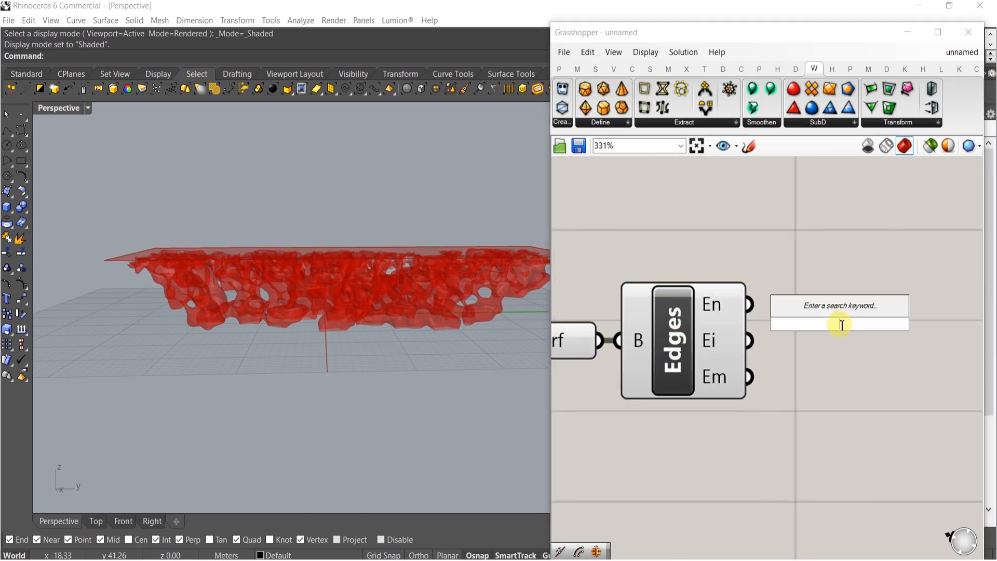
type("joi")
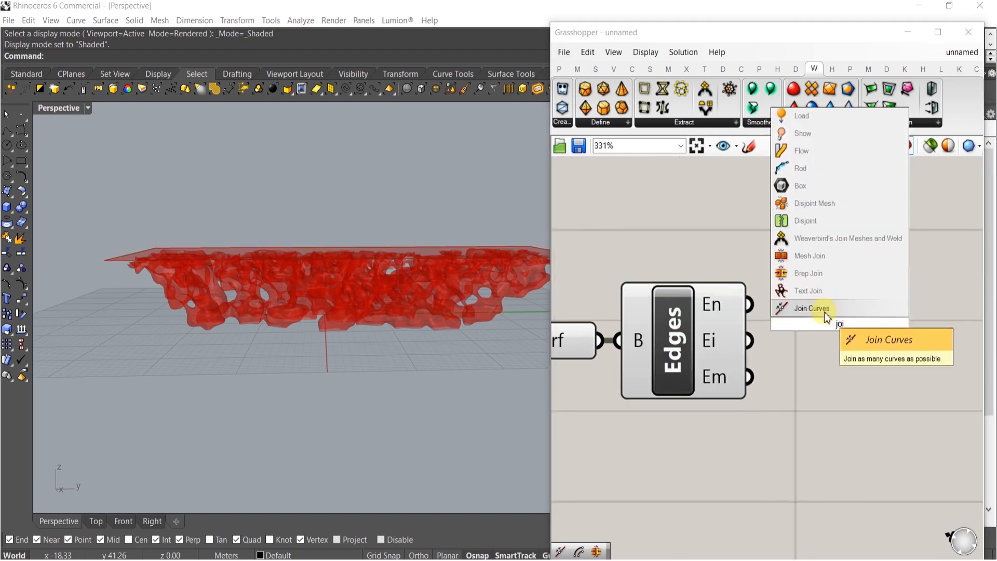
left_click(825, 310)
left_click_drag(783, 307, 752, 306)
left_click_drag(818, 317, 849, 316)
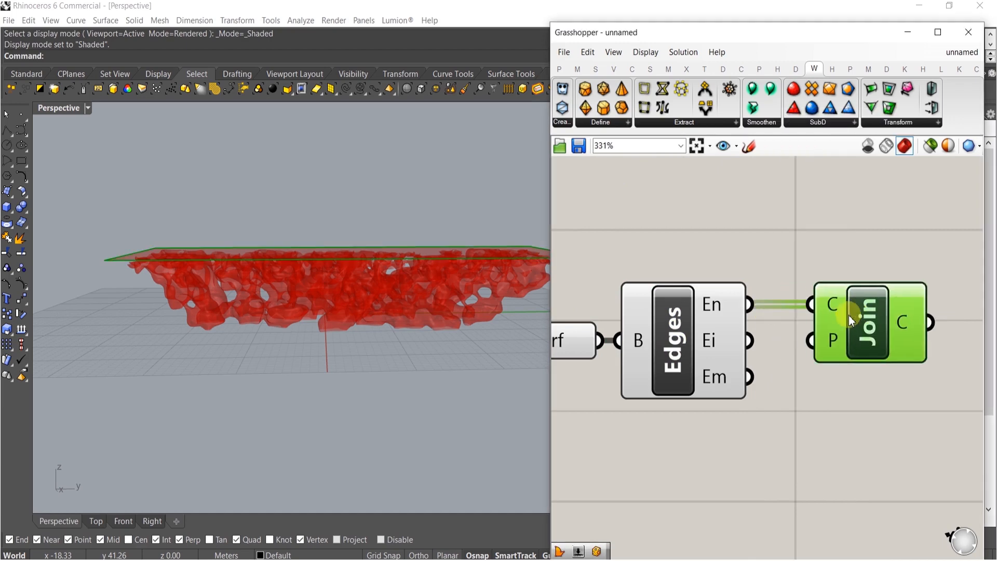
Add an Offset Curve component and feed it the joined curves
right_click_drag(352, 193, 555, 323)
right_click_drag(879, 404, 725, 381)
left_click(774, 393)
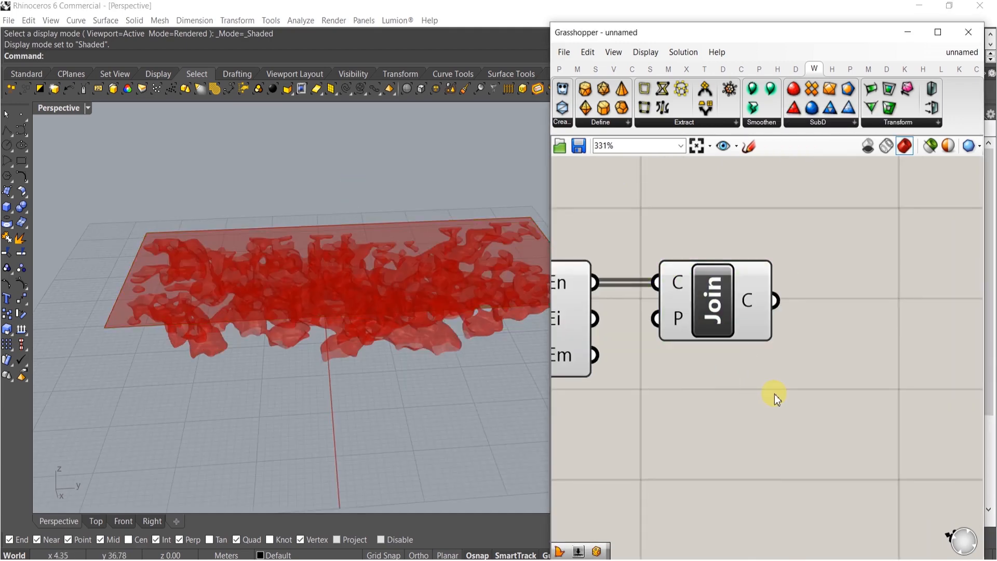
double_click(778, 394)
type("offs")
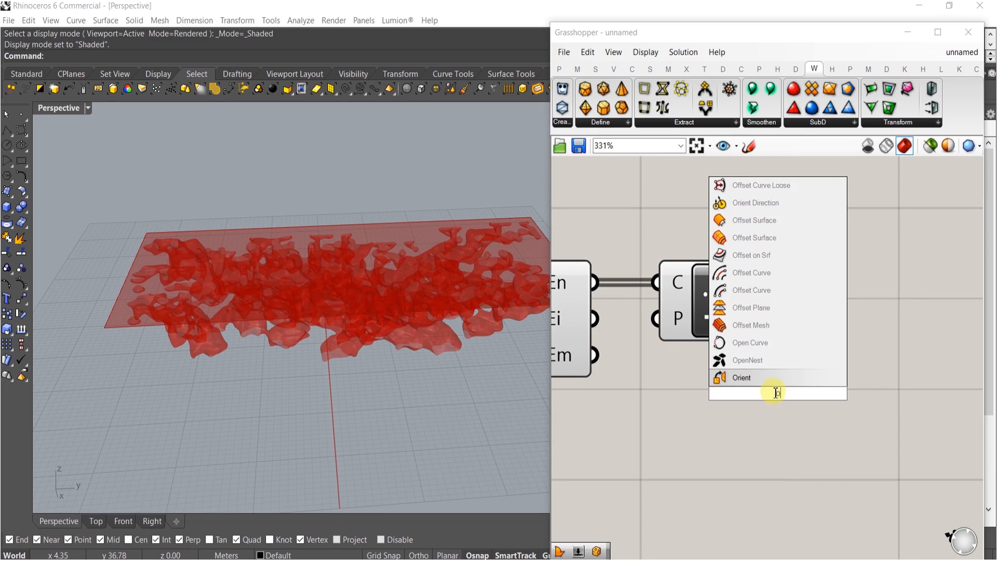
left_click(760, 377)
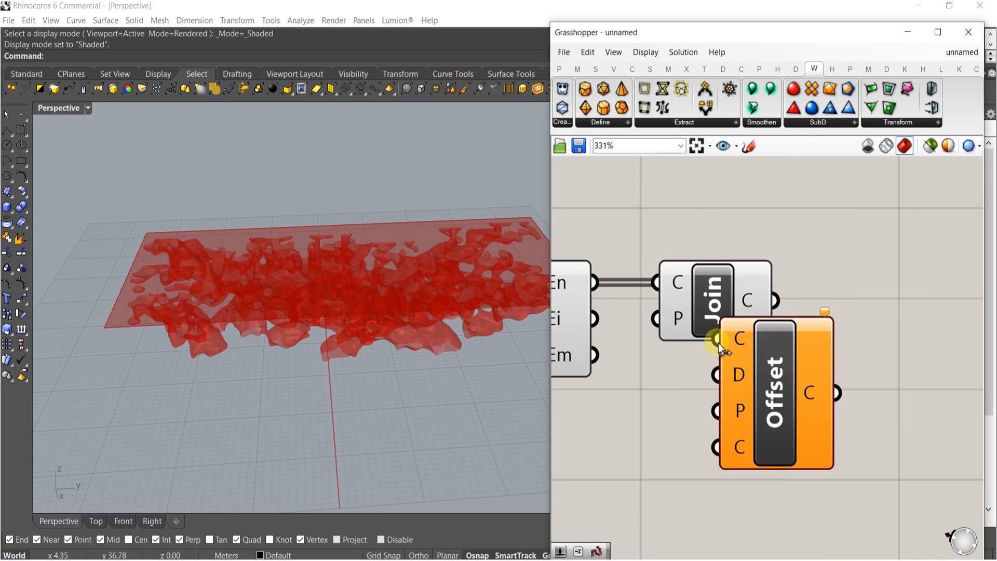
left_click_drag(771, 370, 885, 381)
Add a Distance number slider set to 2 and connect it to the Offset's distance input
double_click(706, 439)
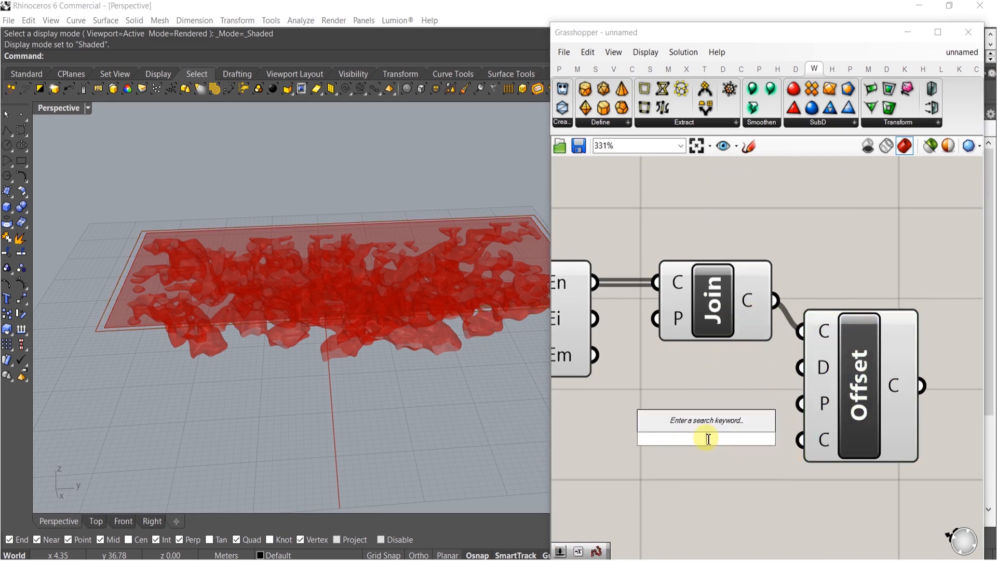
type("1.0")
key("Return")
left_click_drag(802, 366, 847, 439)
left_click_drag(792, 449, 733, 423)
right_click_drag(734, 404, 758, 401)
right_click_drag(356, 302, 320, 300)
right_click_drag(808, 435, 678, 384)
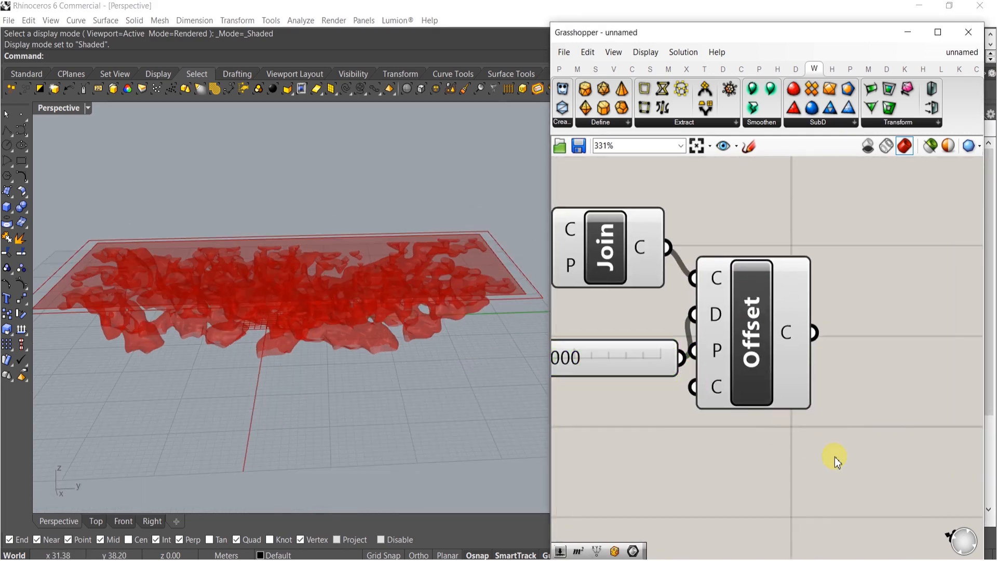
Add a Move component and feed it the offset curves as geometry
double_click(833, 457)
type("m")
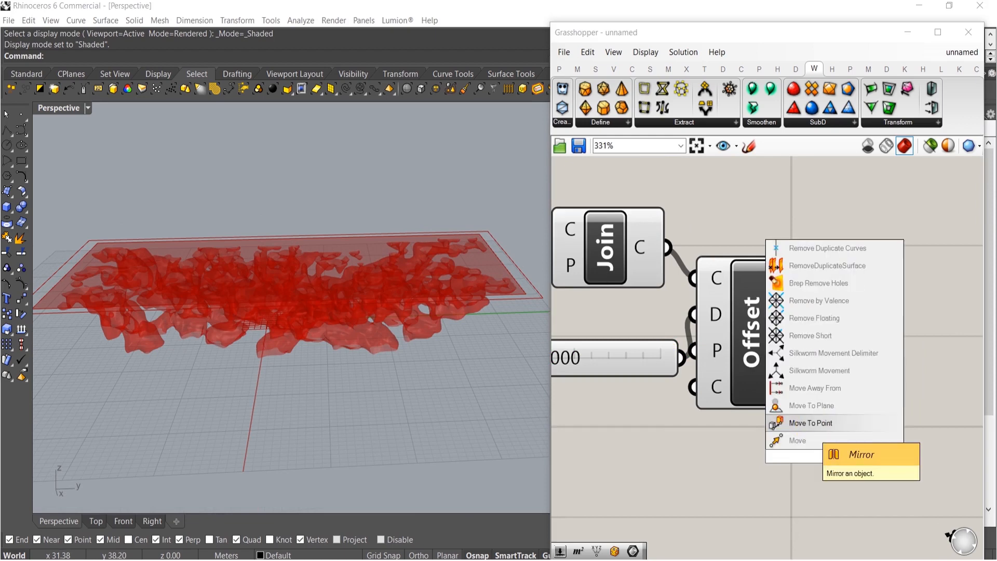
type("ove")
left_click(772, 445)
left_click_drag(812, 346, 814, 333)
Add a Unit Z vector and connect it to the Move's translation input
double_click(703, 517)
type("z")
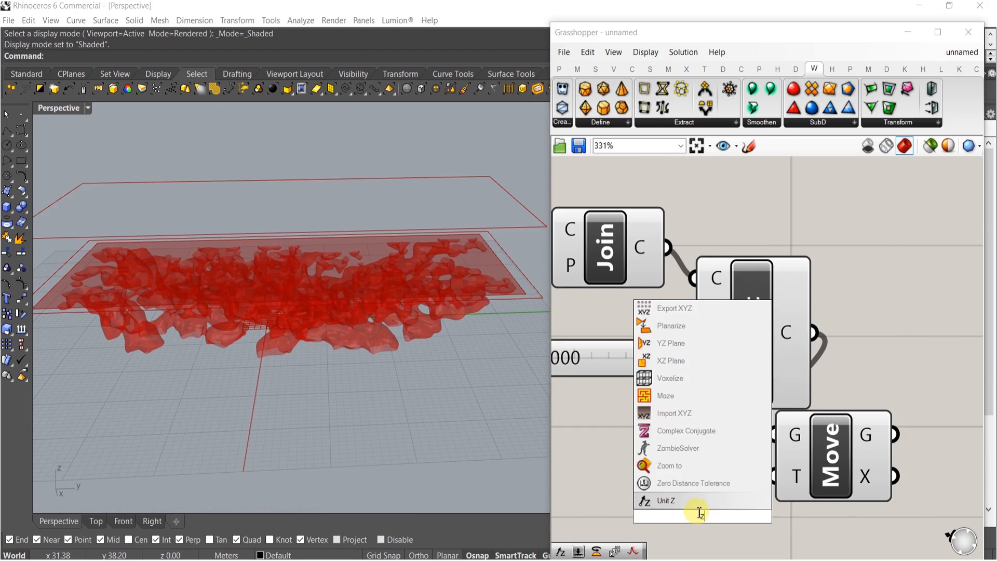
left_click(696, 507)
left_click_drag(772, 476, 737, 512)
right_click_drag(592, 457, 707, 446)
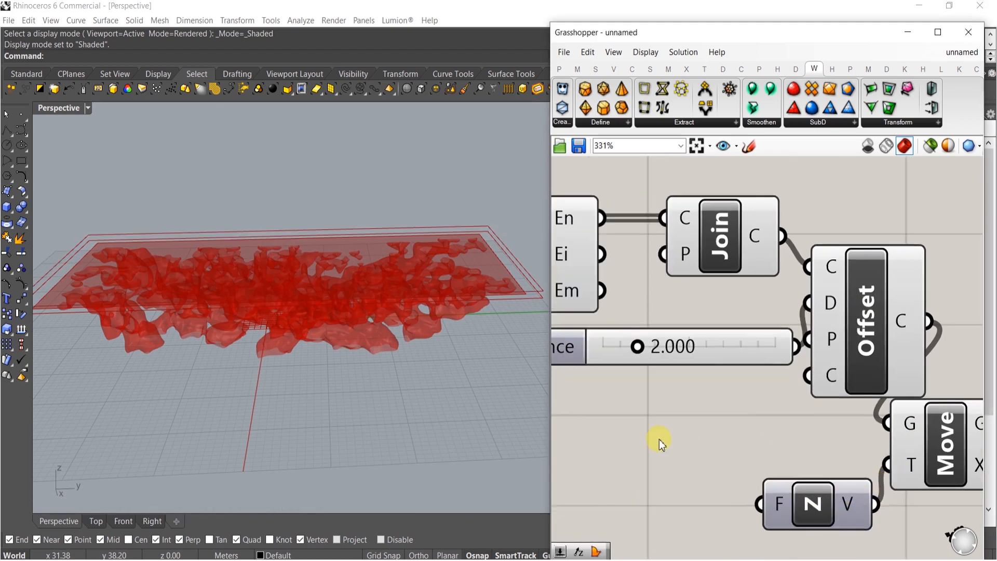
Add a Factor number slider set to 1.5 and connect it to the Unit Z factor
double_click(661, 440)
type("1")
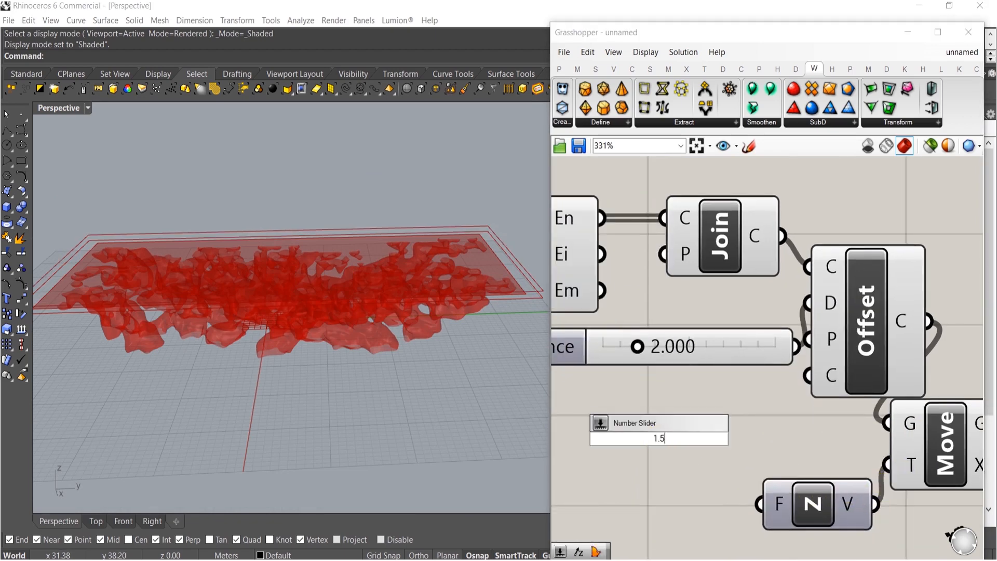
type(".5")
key("Return")
left_click_drag(678, 445, 658, 507)
left_click_drag(738, 503, 760, 503)
right_click_drag(725, 500, 790, 474)
left_click_drag(769, 525, 686, 322)
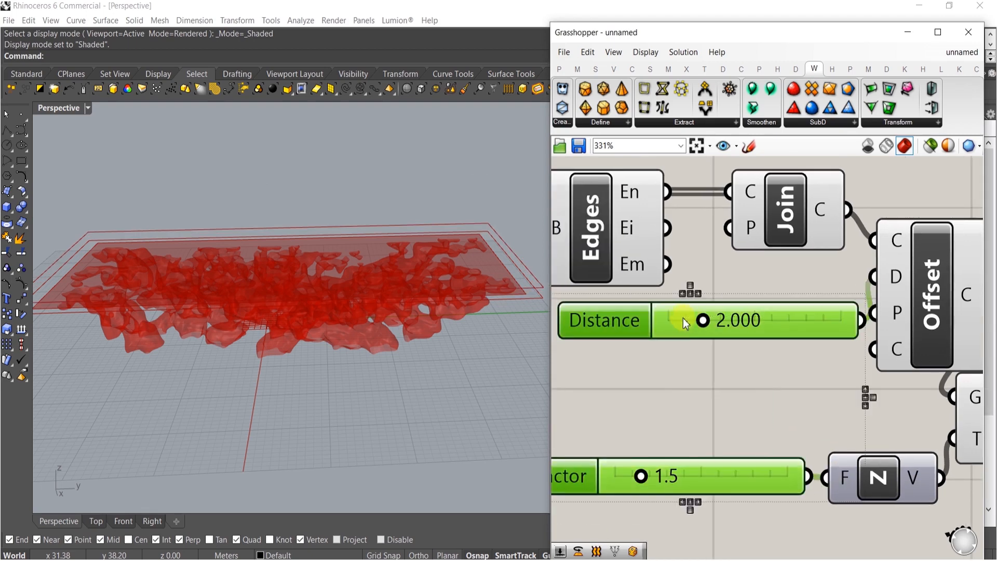
Rearrange the edge, offset, move and slider components on the canvas
right_click_drag(686, 322, 744, 281)
left_click(746, 281)
scroll(734, 337, "down", 3)
left_click_drag(719, 484, 665, 235)
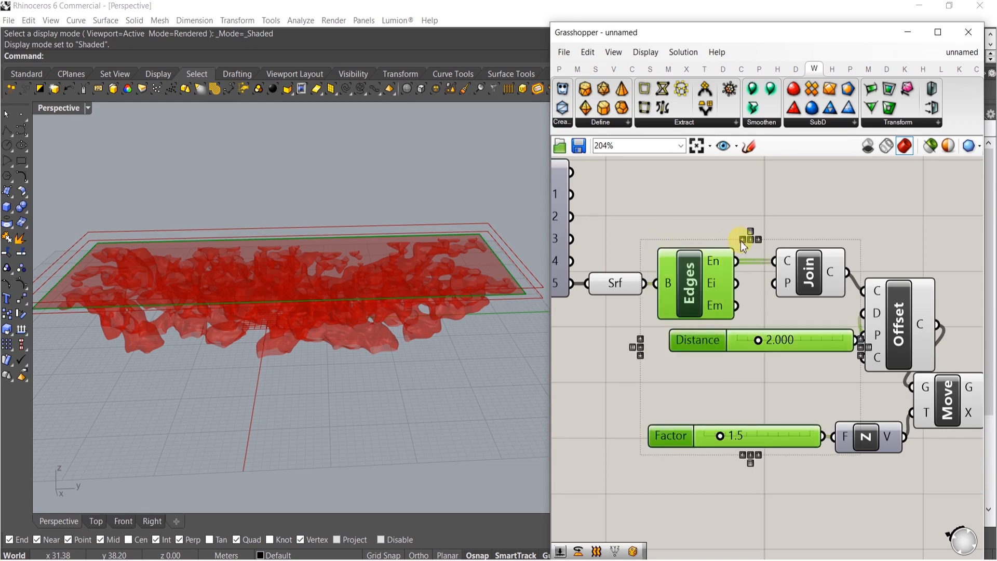
left_click(742, 240)
left_click(738, 390)
left_click_drag(745, 474, 698, 434)
right_click_drag(776, 427, 646, 384)
left_click_drag(822, 366, 868, 307)
left_click(653, 440)
Set the Factor slider to 0.7
right_click_drag(309, 317, 335, 340)
scroll(573, 411, "up", 5)
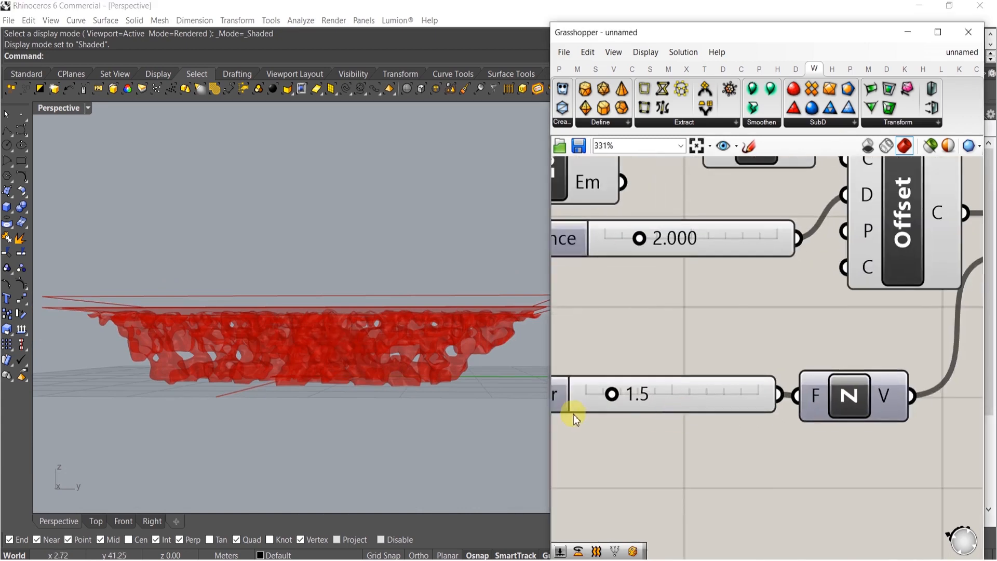
left_click_drag(632, 386, 611, 387)
Duplicate the Move, Unit Z and Factor slider set and feed the copy's Move with the offset curves
scroll(701, 323, "down", 9)
right_click_drag(821, 340, 793, 363)
scroll(810, 327, "up", 4)
left_click(782, 311)
right_click_drag(782, 312, 868, 278)
left_click_drag(861, 367, 661, 325, "shift")
left_click_drag(890, 275, 888, 343, "alt")
left_click(892, 419)
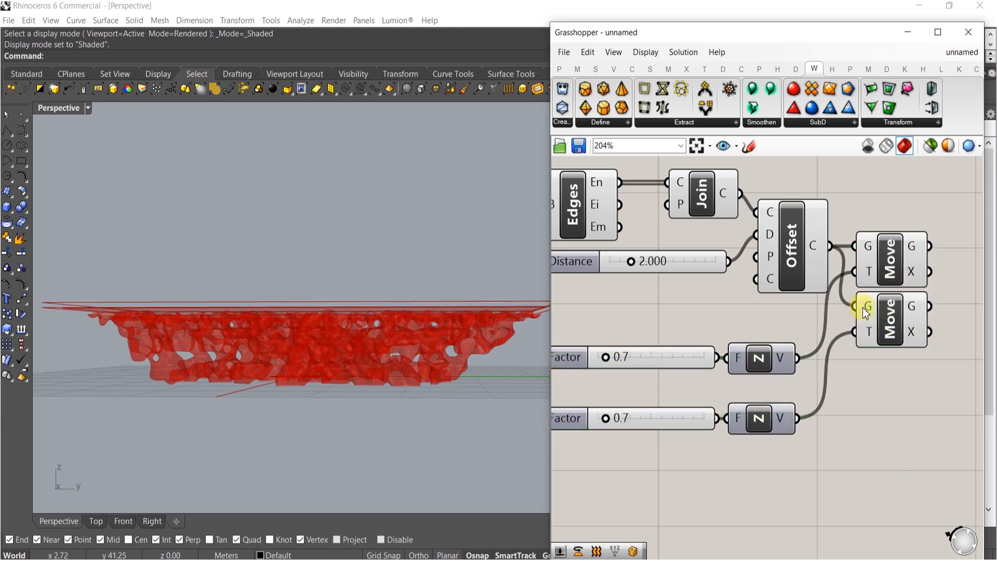
Set the second Factor slider to 0.2
scroll(632, 431, "up", 8)
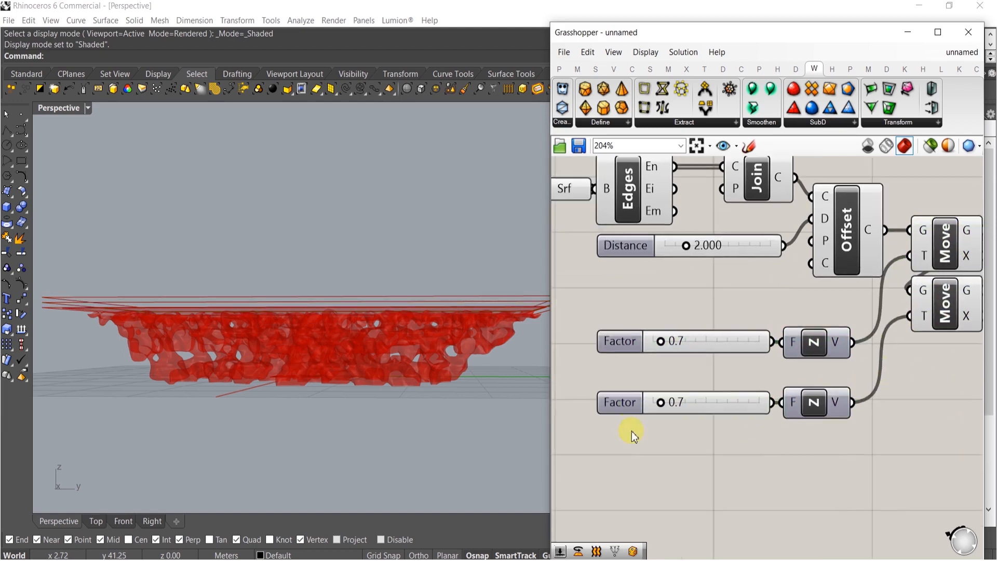
scroll(694, 356, "up", 4)
left_click_drag(781, 356, 715, 361)
scroll(737, 319, "down", 7)
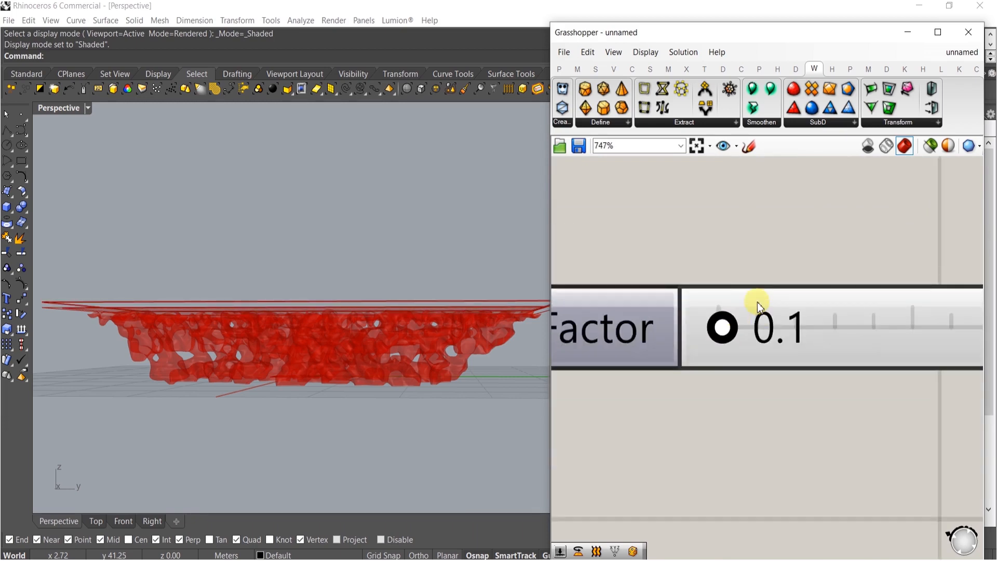
scroll(738, 322, "up", 7)
mouse_move(719, 326)
left_mouse_down()
mouse_move(738, 326)
mouse_move(717, 323)
left_mouse_up()
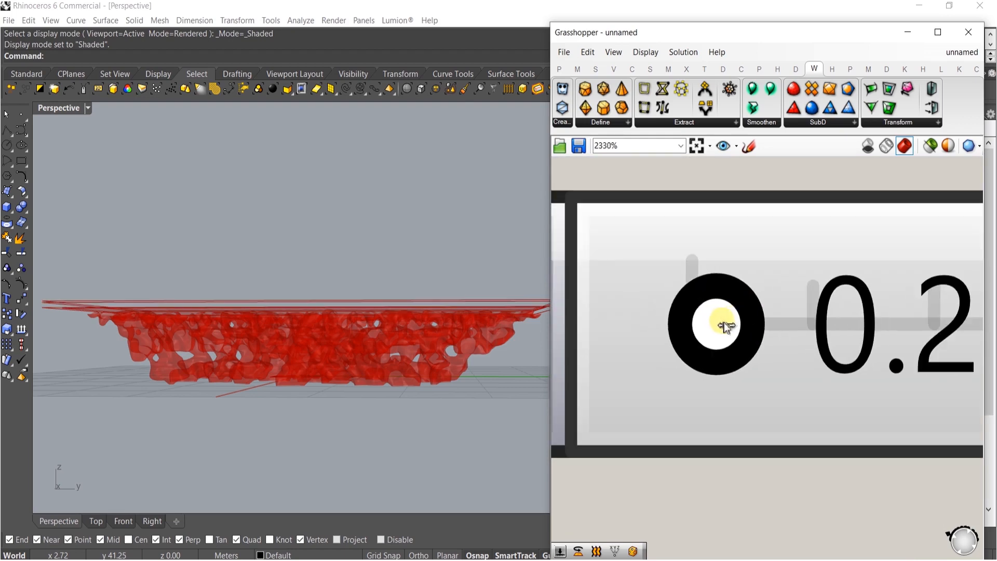
scroll(746, 344, "down", 8)
right_click_drag(831, 351, 769, 399)
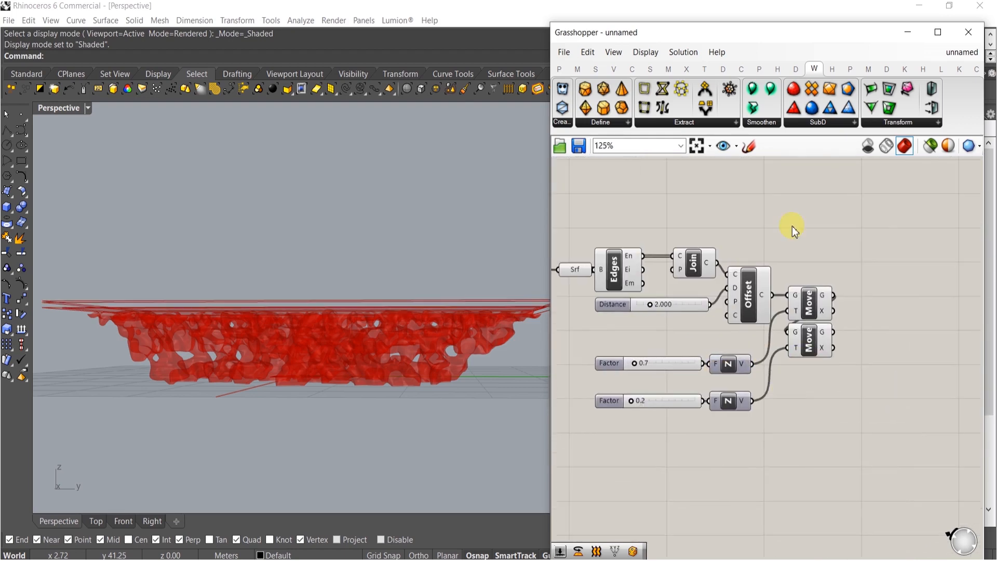
Add a Loft component and connect the joined curves and the first Move's geometry to its curves input
double_click(792, 225)
type("loft")
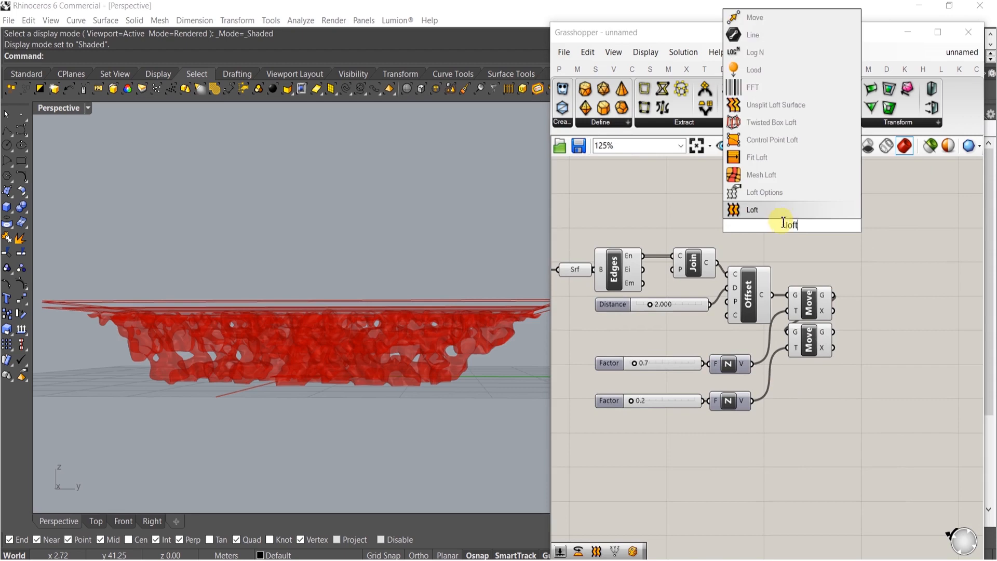
left_click(765, 210)
scroll(774, 223, "up", 3)
left_click_drag(774, 223, 612, 273)
scroll(790, 300, "down", 1)
left_click_drag(734, 270, 700, 291)
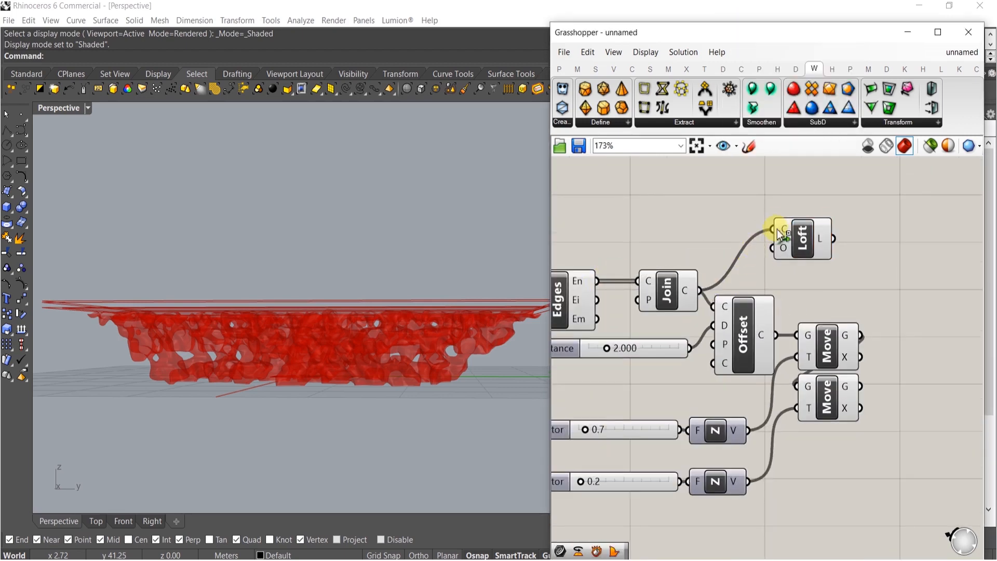
left_click_drag(795, 250, 860, 254)
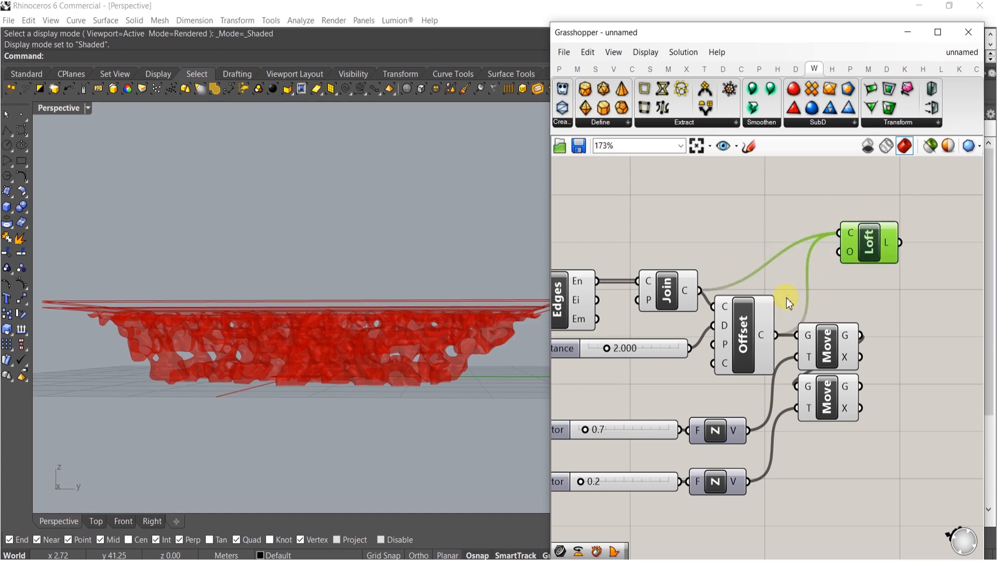
Flatten the Join component's curves input
right_click(648, 289)
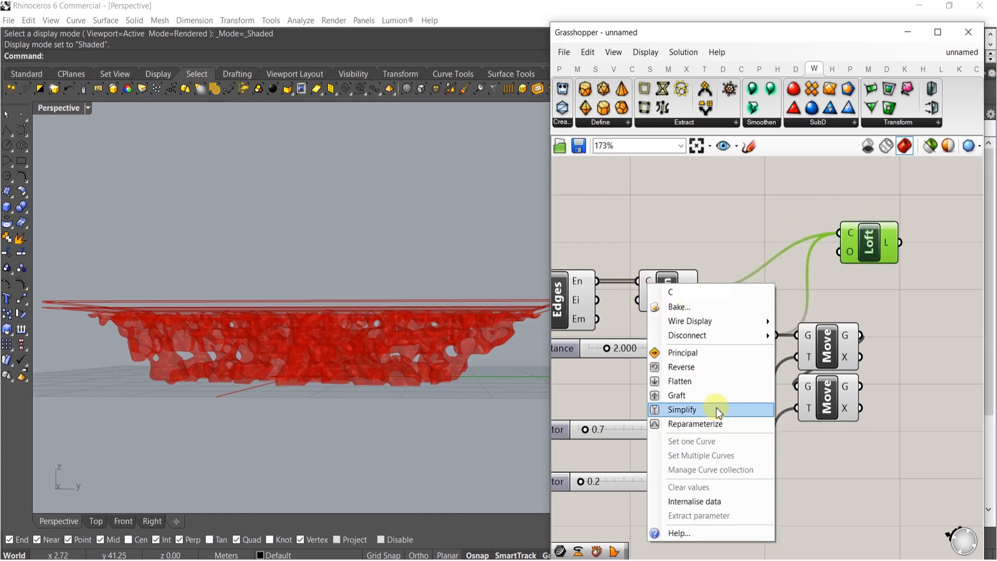
left_click(679, 382)
left_click(727, 252)
scroll(802, 249, "up", 3)
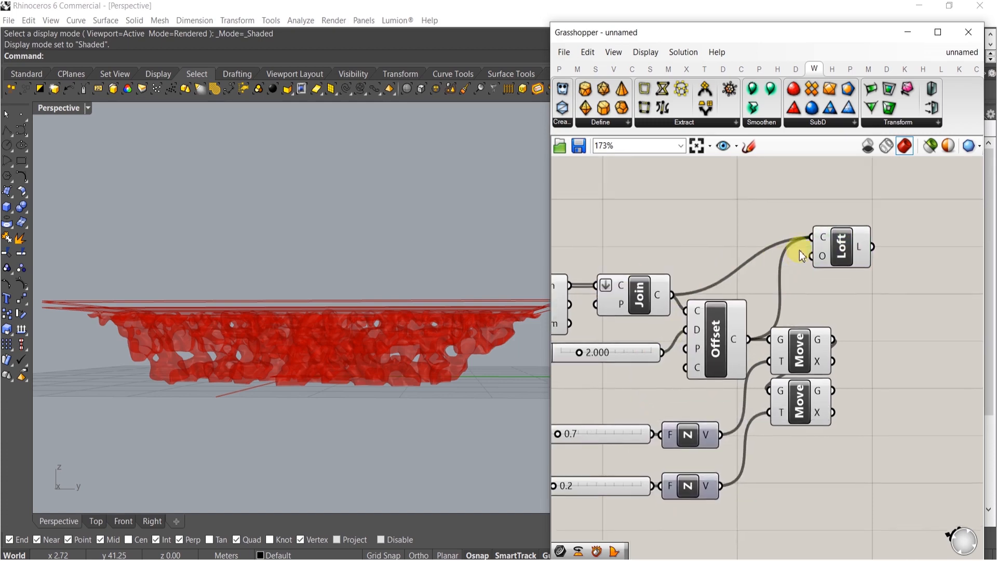
Flatten the Loft's curves input
right_click(818, 237)
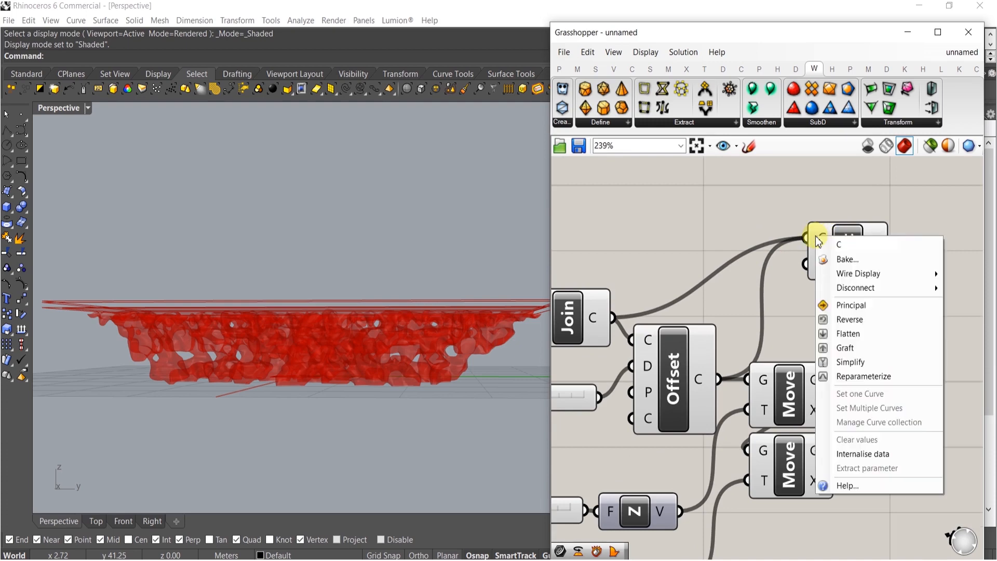
left_click(739, 273)
left_click_drag(804, 238, 721, 379, "ctrl")
left_click_drag(804, 239, 871, 240, "shift")
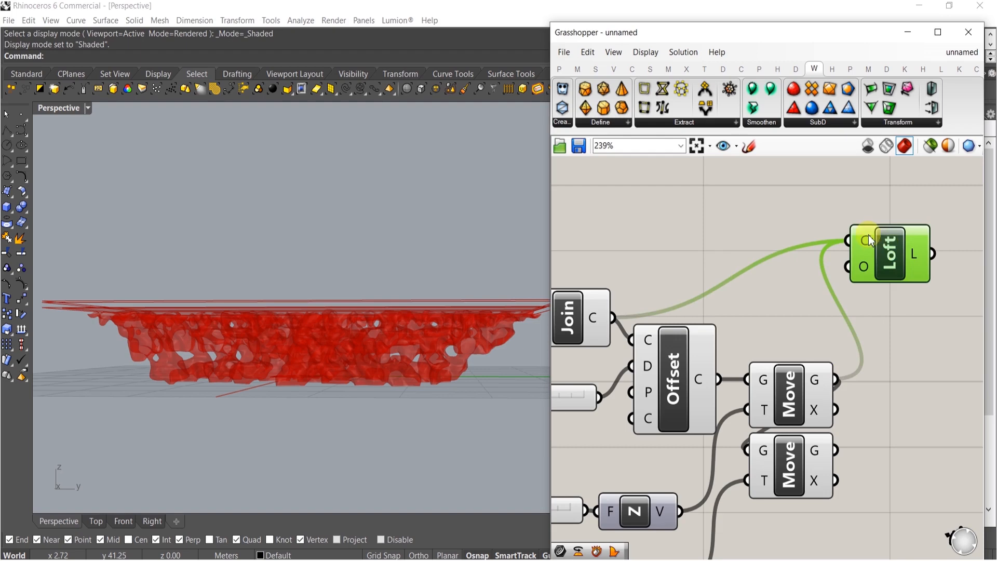
right_click(861, 243)
left_click(891, 341)
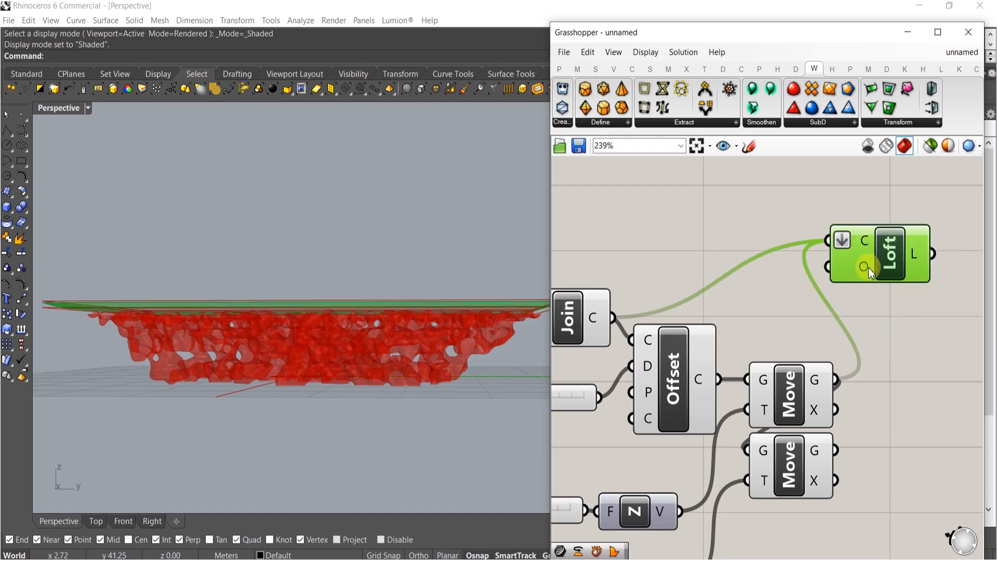
Connect the second Move's geometry output to the Loft's curves input as well
left_click_drag(836, 275, 868, 292)
scroll(434, 296, "up", 5)
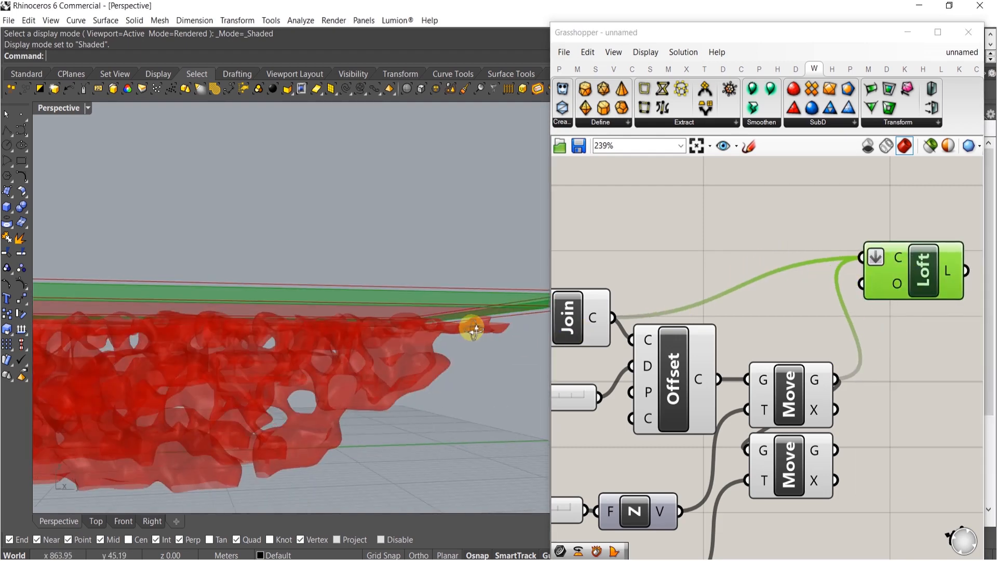
right_click_drag(905, 363, 836, 338)
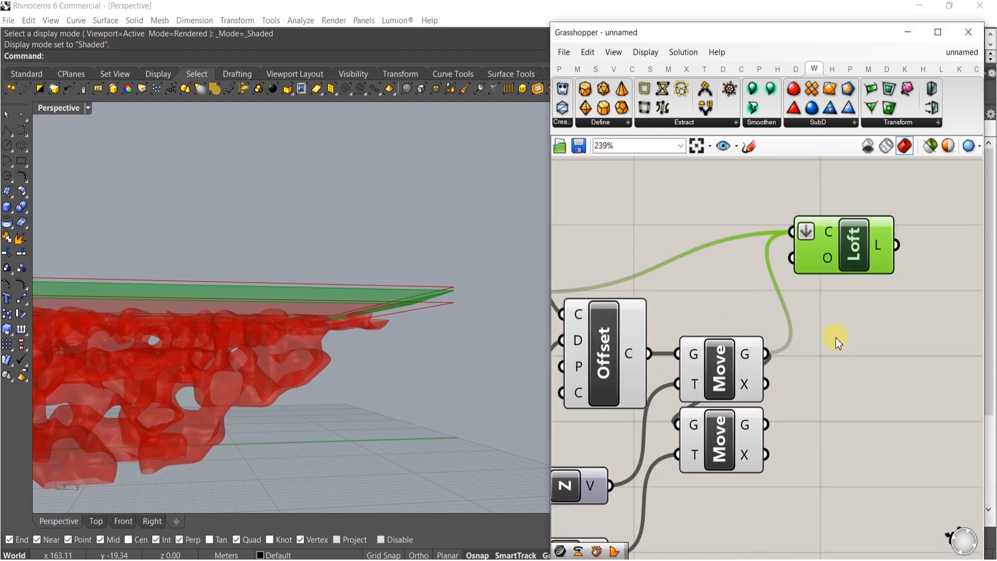
left_click_drag(799, 238, 768, 431, "shift")
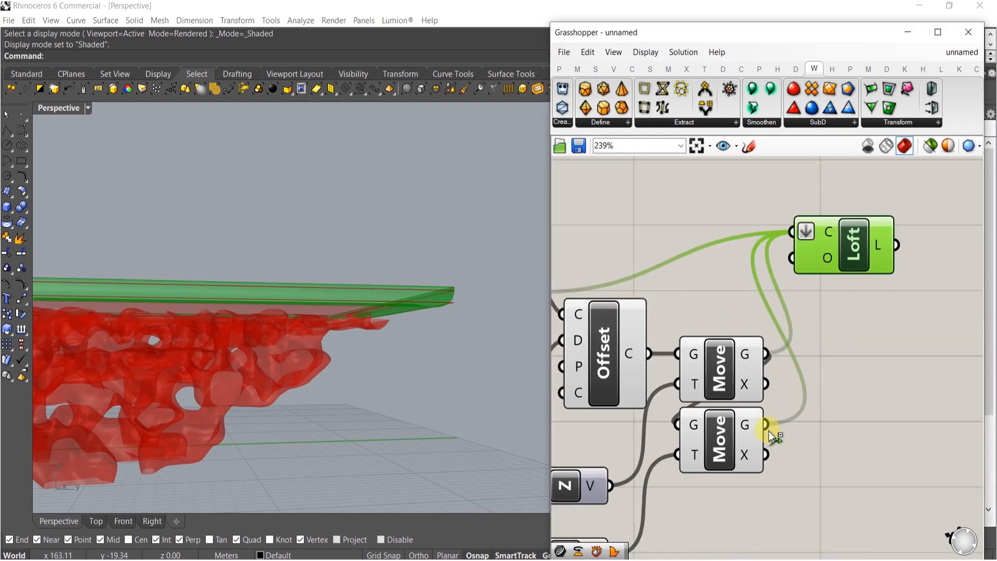
Set the Loft options type to Straight and commit the changes
right_click(828, 260)
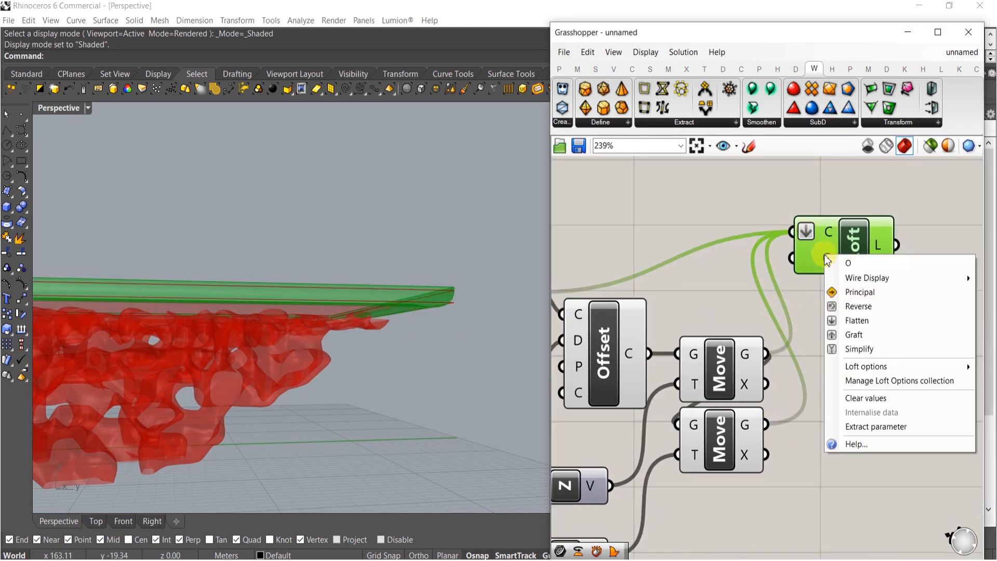
mouse_move(856, 378)
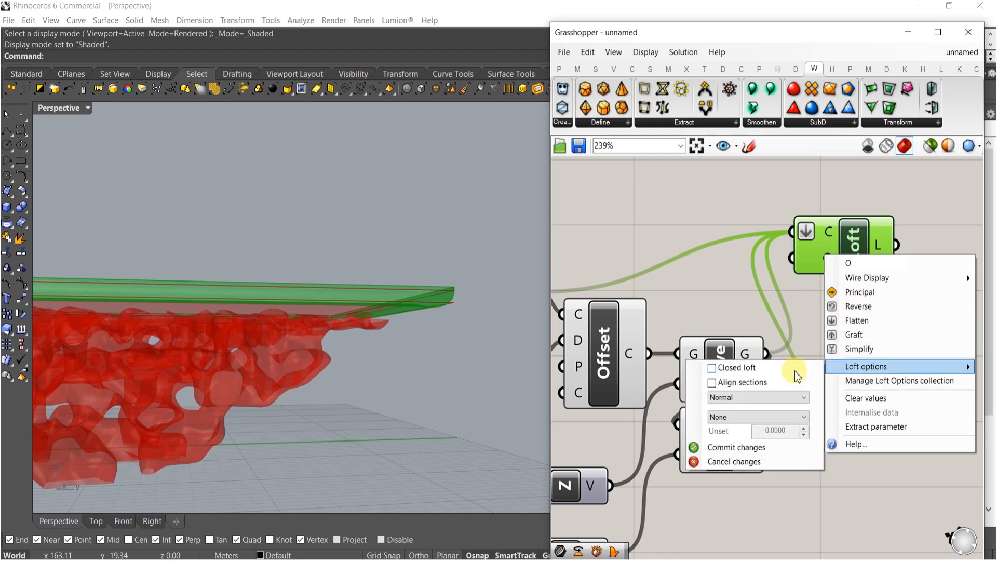
left_click(748, 398)
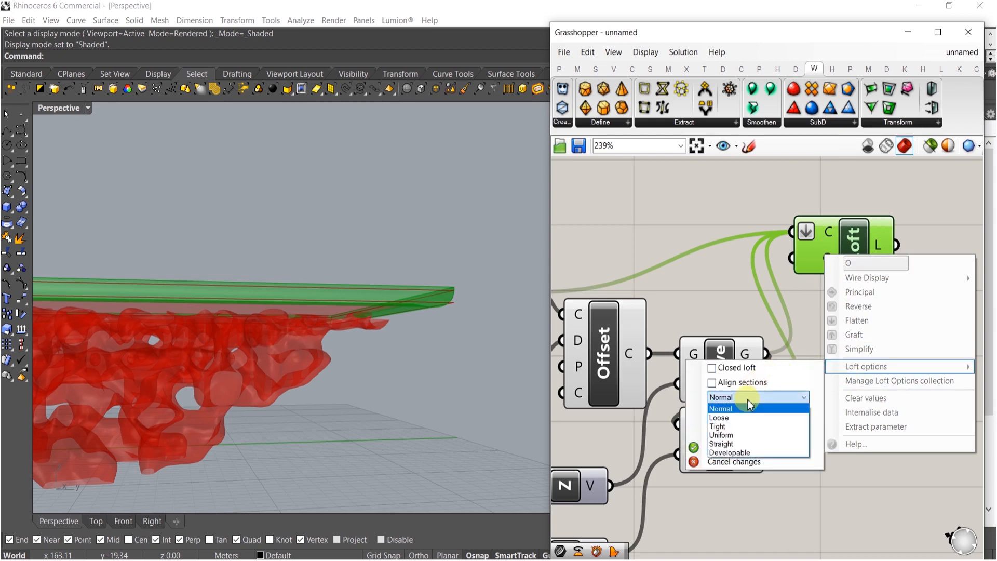
left_click(729, 445)
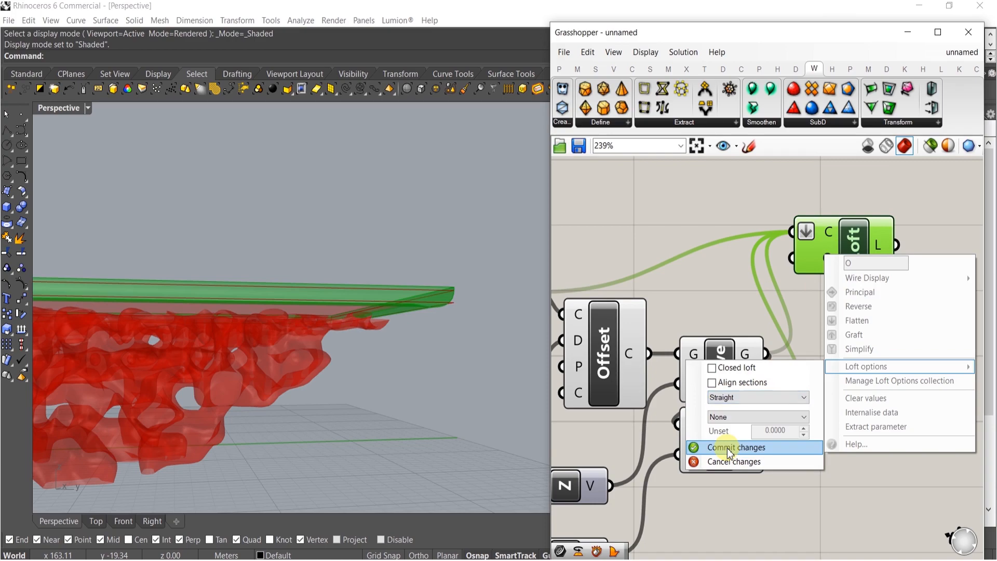
left_click(736, 448)
Turn off the preview of the selected surface, edge, offset and move components
right_click_drag(310, 283, 451, 305)
left_click(891, 281)
left_click_drag(843, 251, 883, 374)
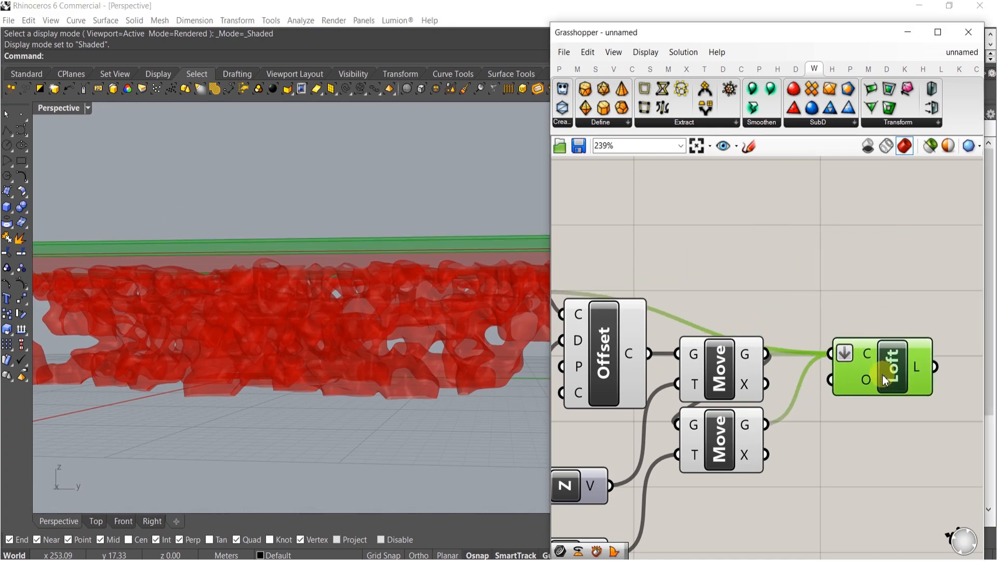
left_click(861, 291)
right_click_drag(161, 311, 385, 328)
right_click_drag(714, 243, 807, 253)
scroll(808, 254, "down", 4)
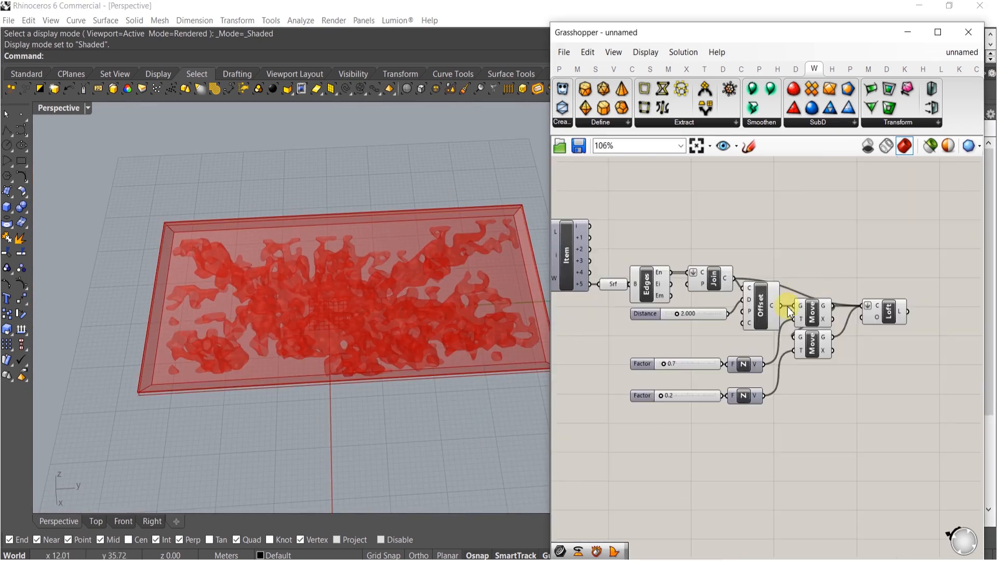
right_click_drag(807, 414, 859, 404)
left_click_drag(864, 421, 668, 211)
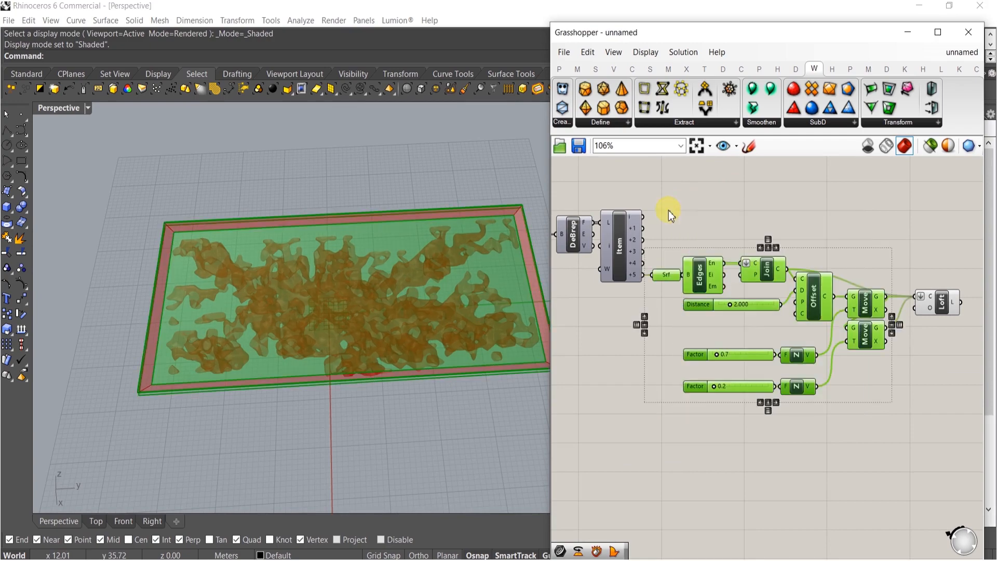
right_click_drag(761, 277, 715, 275)
key("space")
left_click(761, 219)
left_click(699, 229)
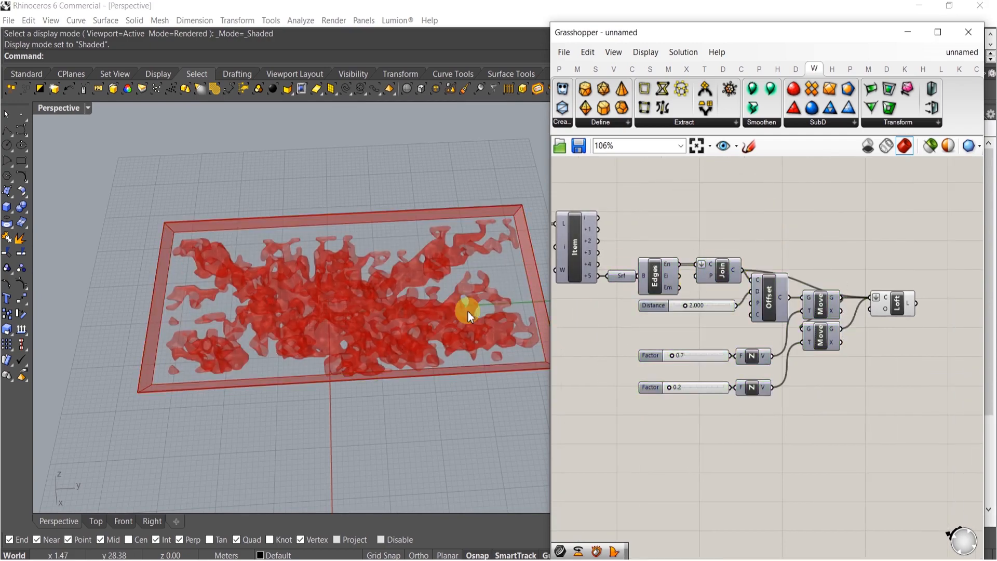
Turn off the Loft component's preview
right_click_drag(470, 311, 400, 279, "shift")
left_click(898, 300)
key("space")
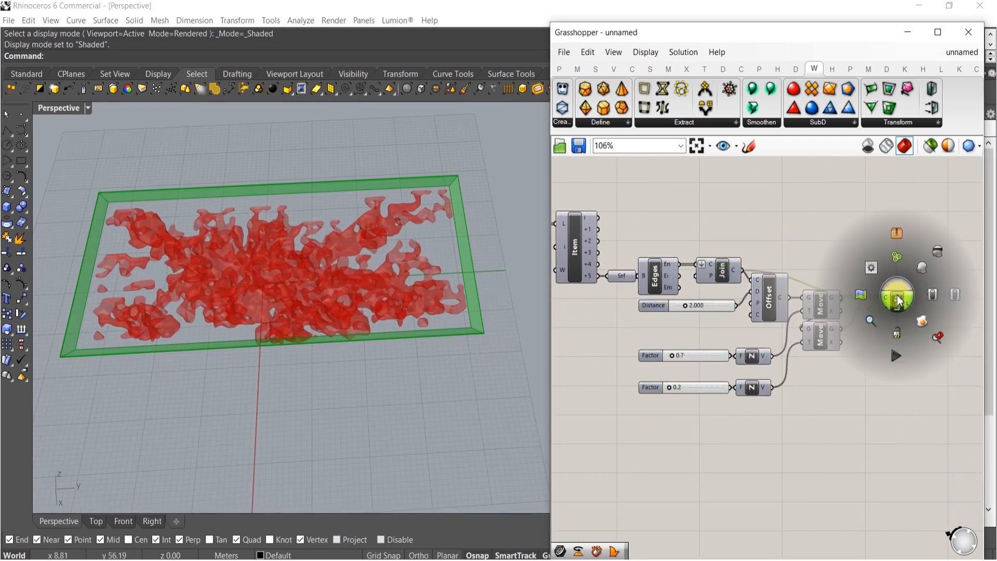
left_click(937, 254)
left_click(878, 179)
right_click_drag(361, 253, 425, 224, "shift")
right_click_drag(382, 244, 359, 359)
scroll(376, 291, "up", 4)
right_click_drag(732, 272, 896, 326)
right_click_drag(737, 225, 805, 290)
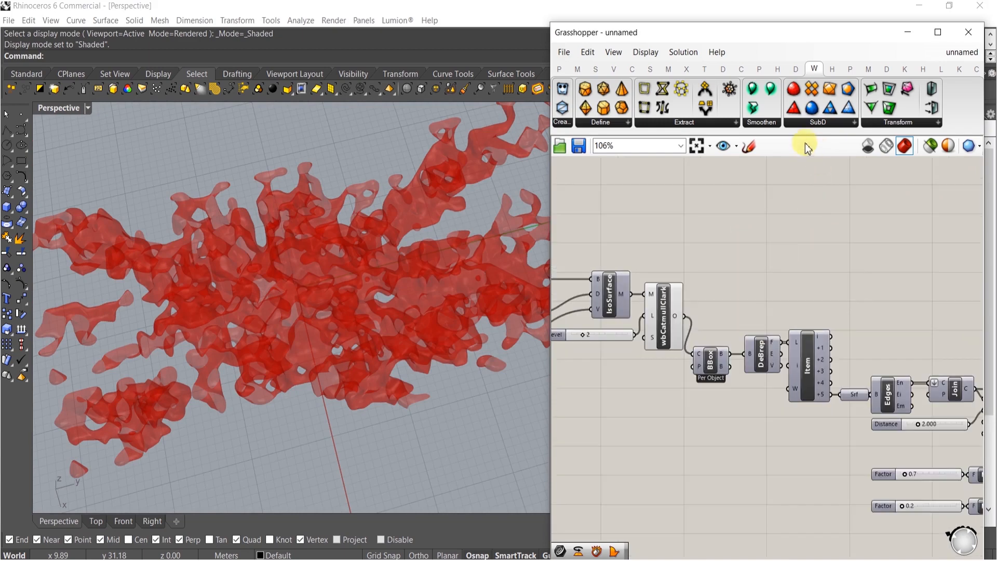
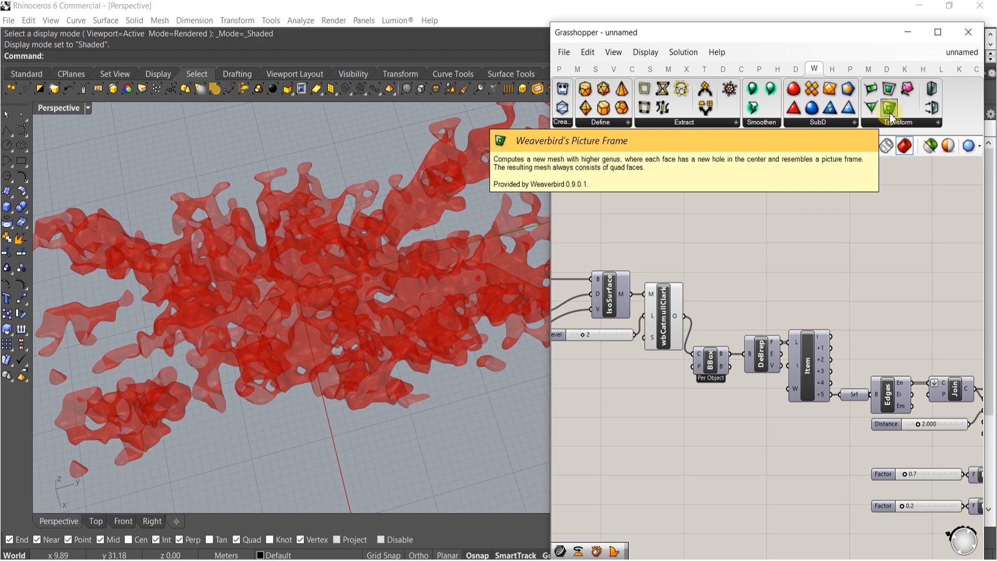
Add a wbFrame (Picture Frame) component and connect the wbCatmullClark output to its mesh input
left_click_drag(890, 113, 821, 198)
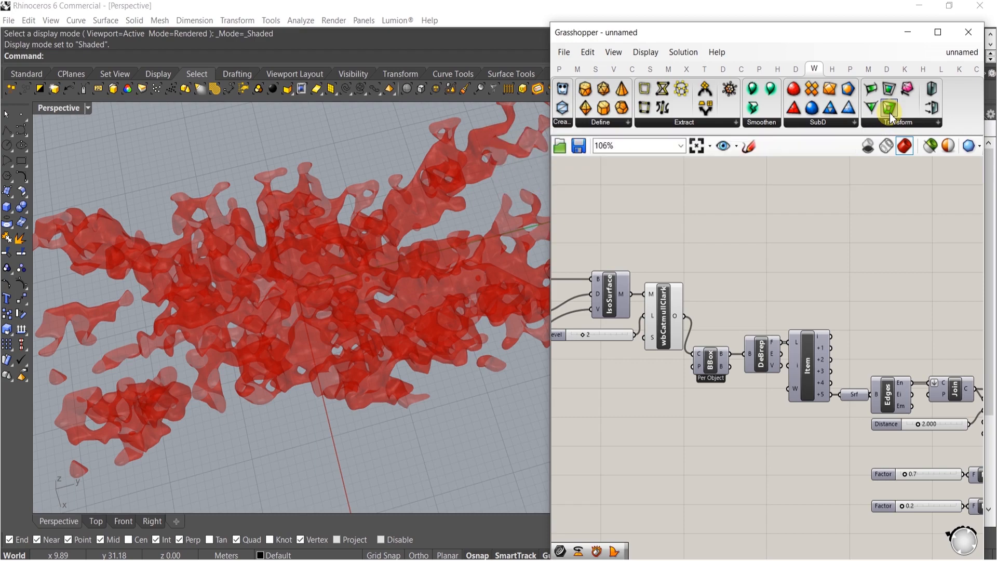
left_click_drag(753, 259, 752, 260)
scroll(729, 231, "up", 4)
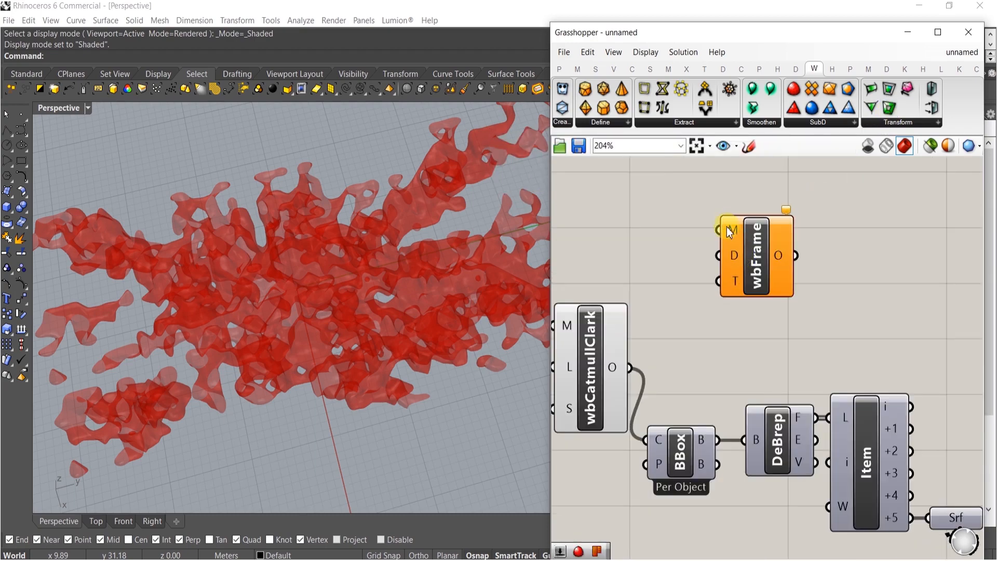
left_click_drag(722, 241, 638, 381)
left_click_drag(768, 248, 799, 242)
scroll(345, 305, "up", 8)
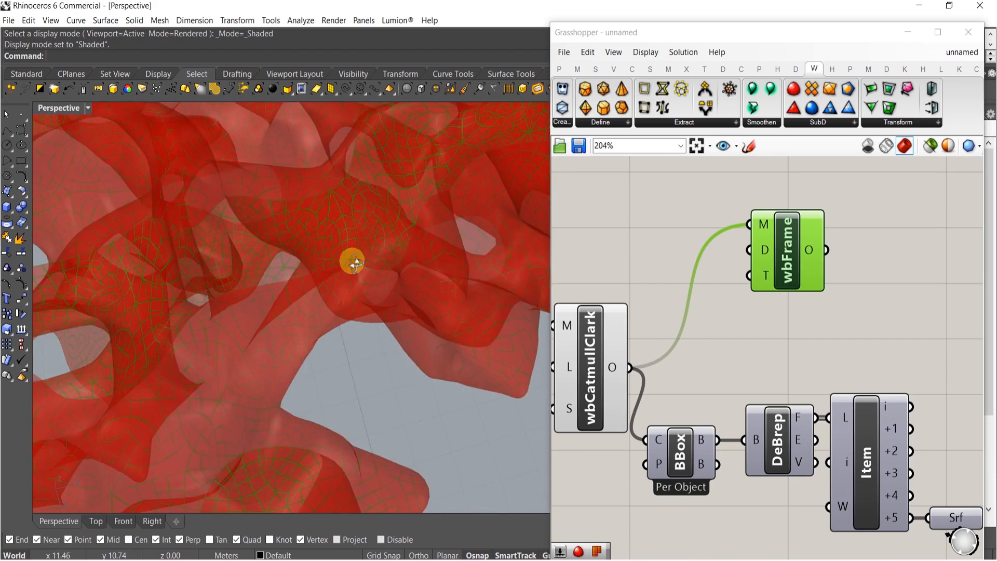
Turn off the wbCatmullClark component's preview
left_click(611, 362)
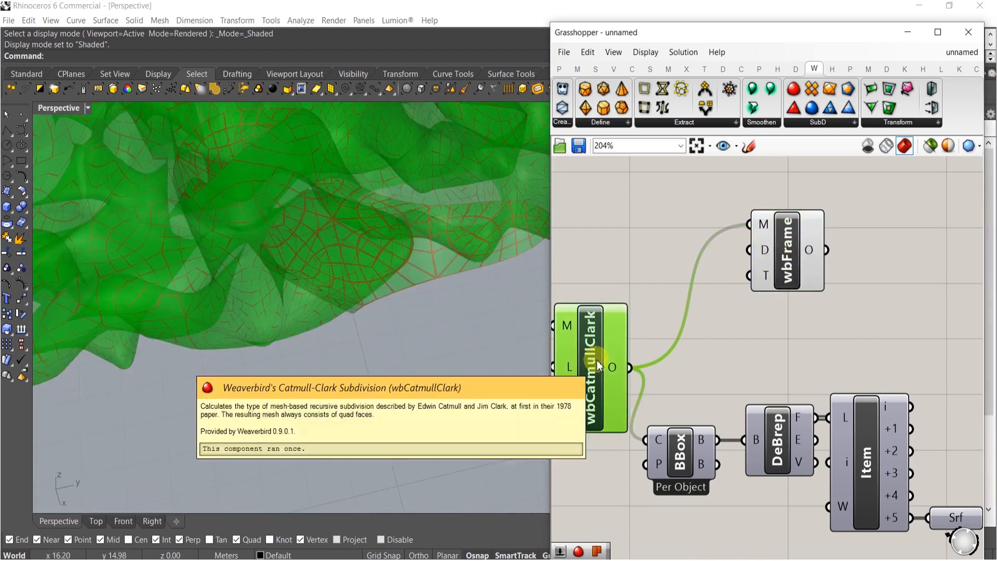
key("space")
left_click(627, 328)
left_click(640, 295)
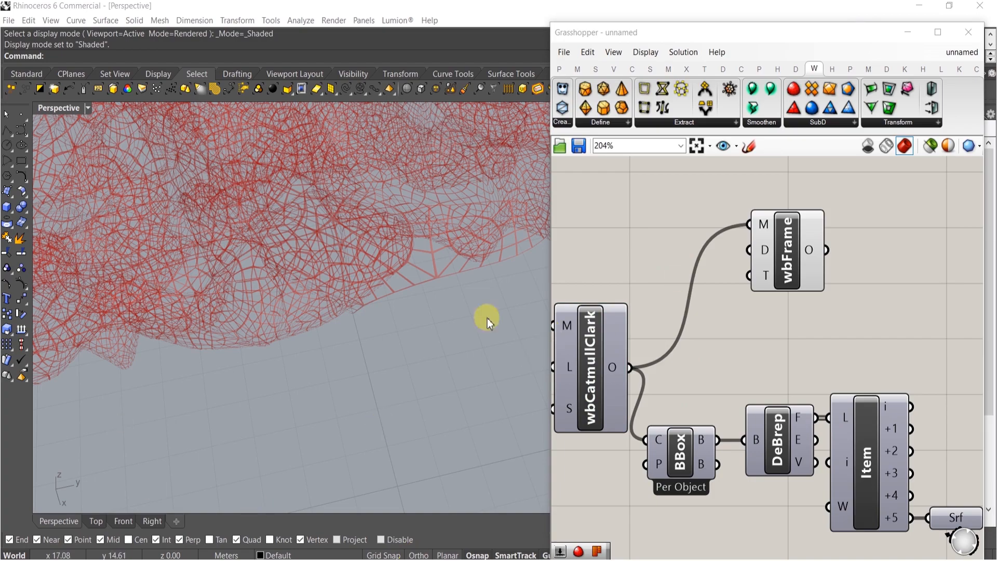
Inspect the framed mesh from several angles in the viewport
scroll(298, 343, "down", 8)
right_click_drag(339, 400, 271, 326)
right_click_drag(268, 314, 243, 341)
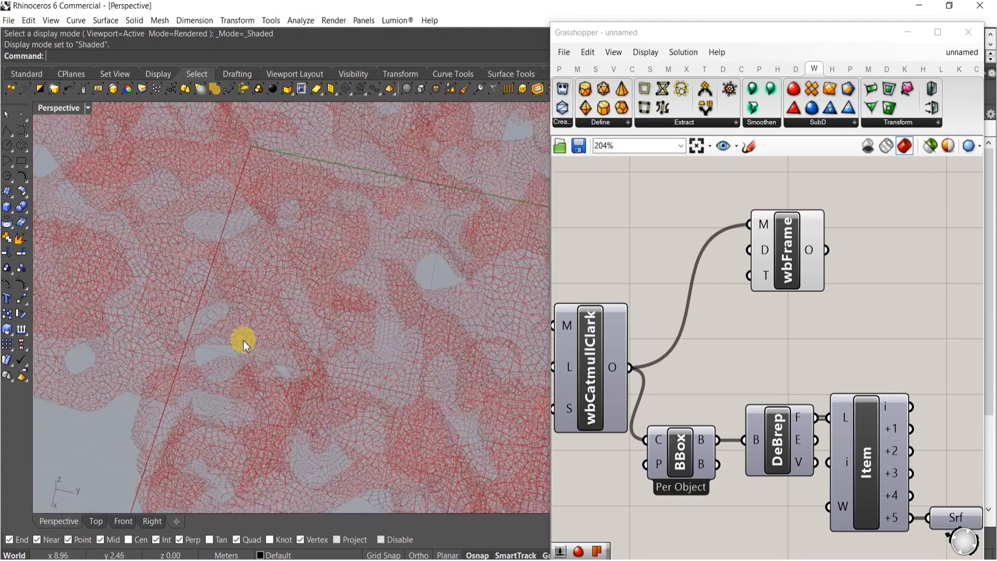
scroll(197, 370, "up", 5)
scroll(171, 252, "down", 9)
right_click_drag(237, 304, 332, 331)
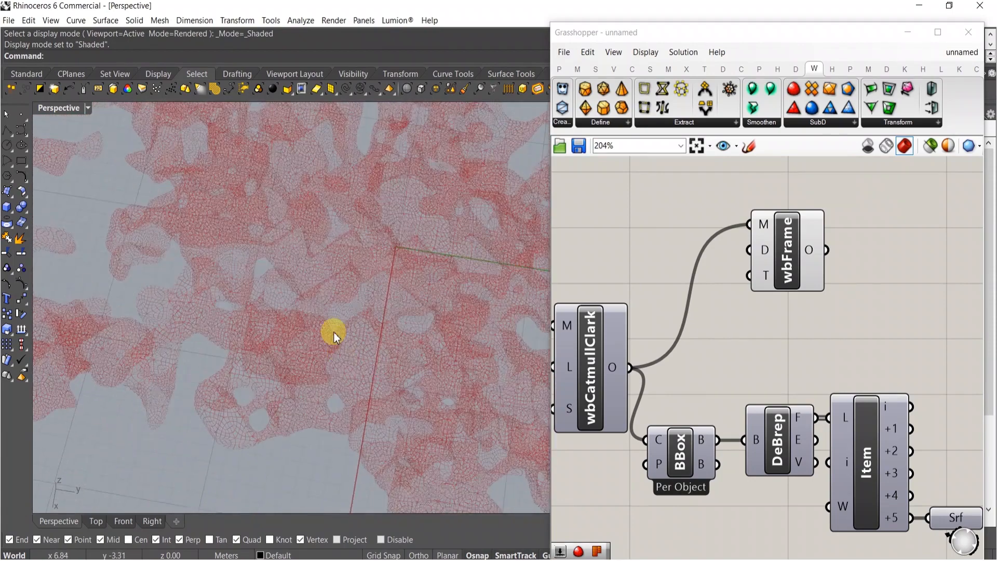
scroll(362, 367, "down", 3)
right_click_drag(362, 367, 338, 208)
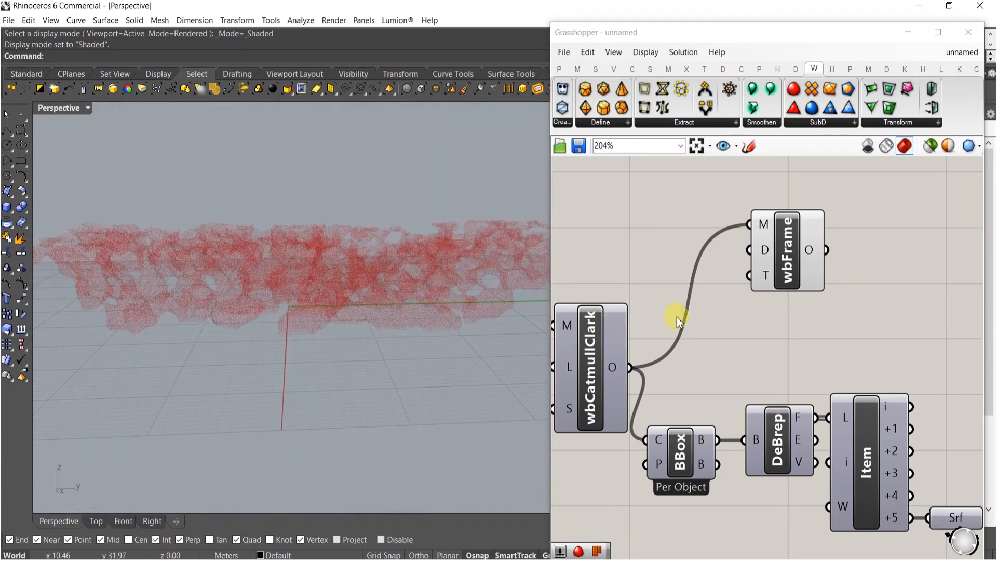
right_click_drag(372, 307, 377, 344)
Insert a wbOffset component between the IsoSurface mesh output and the wbCatmullClark mesh input
left_click(721, 359)
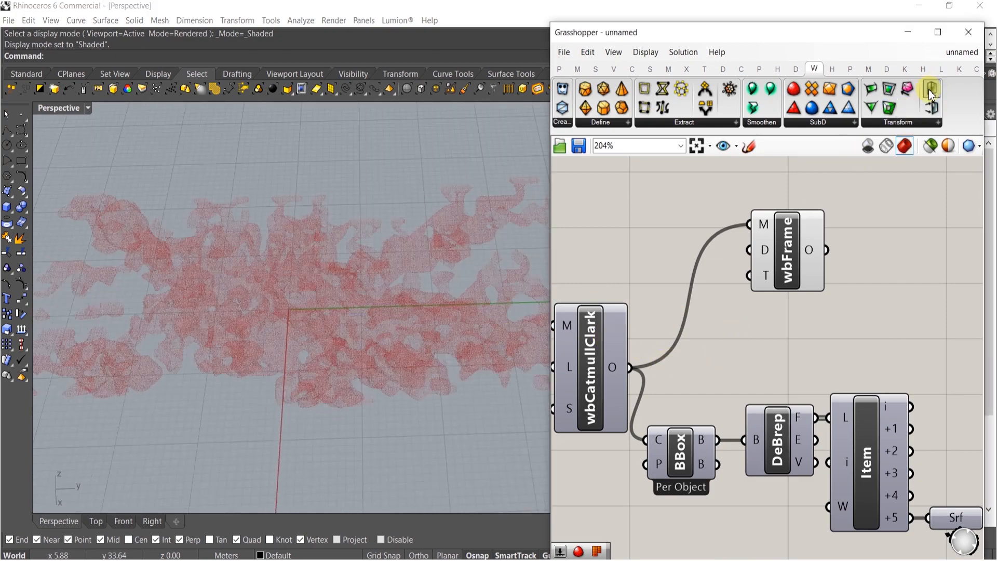
left_click_drag(933, 110, 859, 202)
left_click_drag(702, 283, 654, 189)
right_click_drag(610, 221, 778, 285)
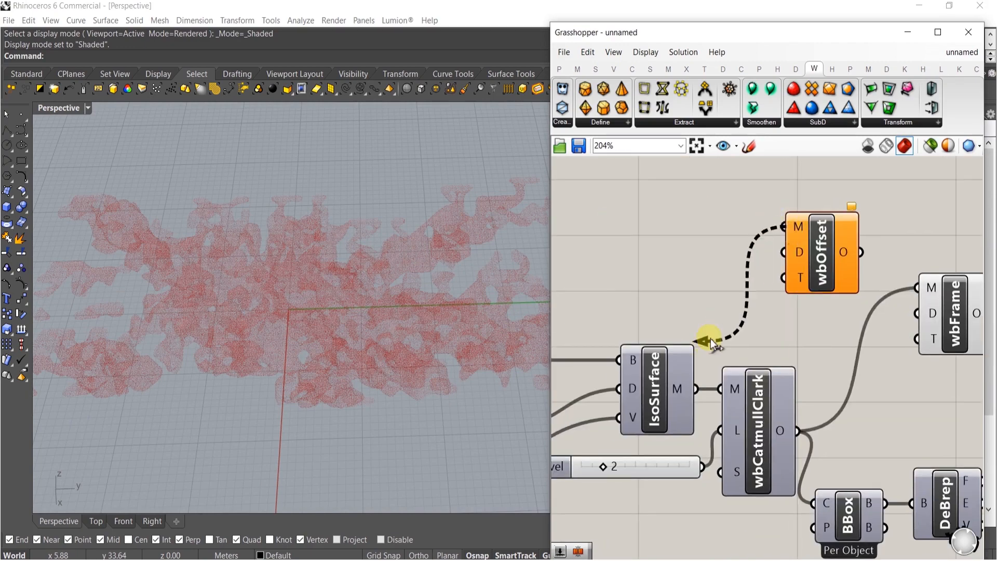
left_click_drag(699, 387, 698, 388)
left_click_drag(826, 248, 759, 238)
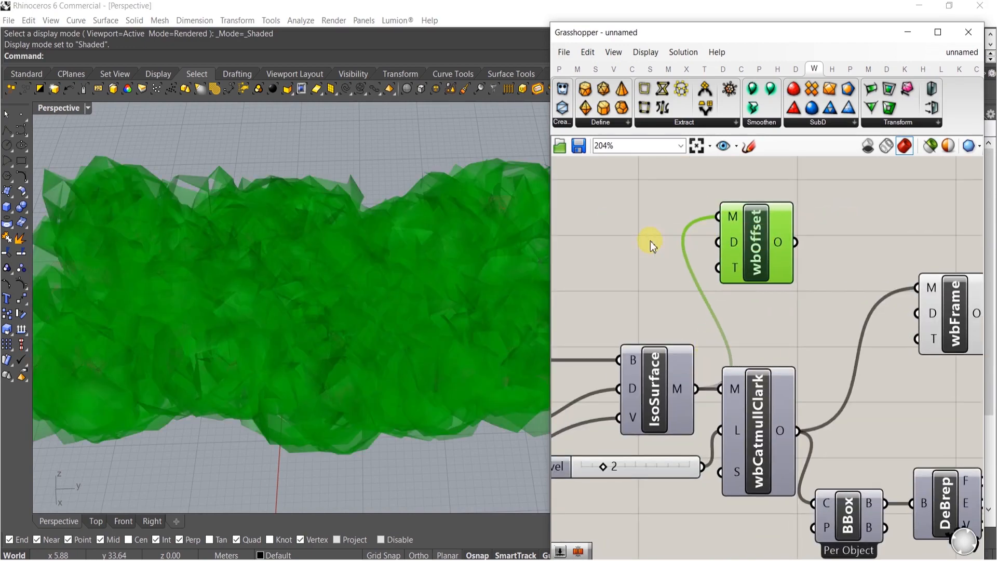
Add a number slider of 0.255 and connect it to the wbOffset distance input
left_click(630, 249)
double_click(630, 249)
type("2")
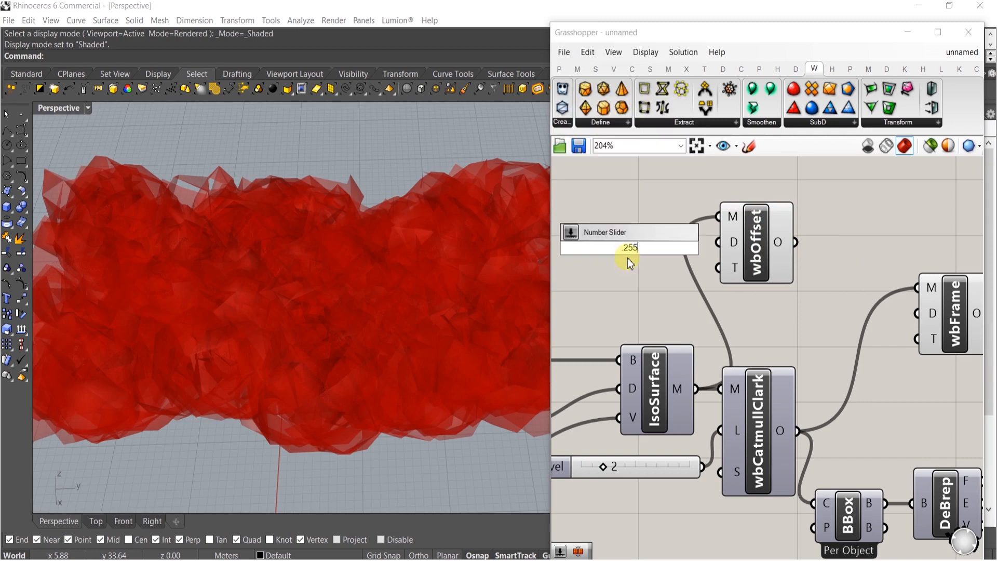
type("55")
key("Return")
mouse_move(670, 247)
left_mouse_down()
mouse_move(642, 229)
mouse_move(672, 242)
left_mouse_up()
Turn off the wbOffset component's preview
left_click(756, 408)
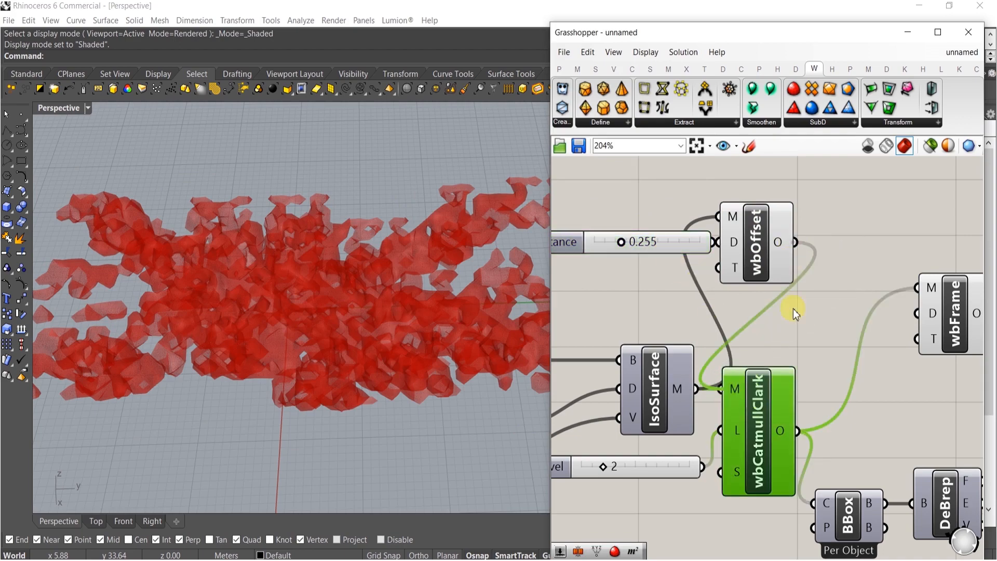
left_click(800, 323)
scroll(478, 282, "up", 5)
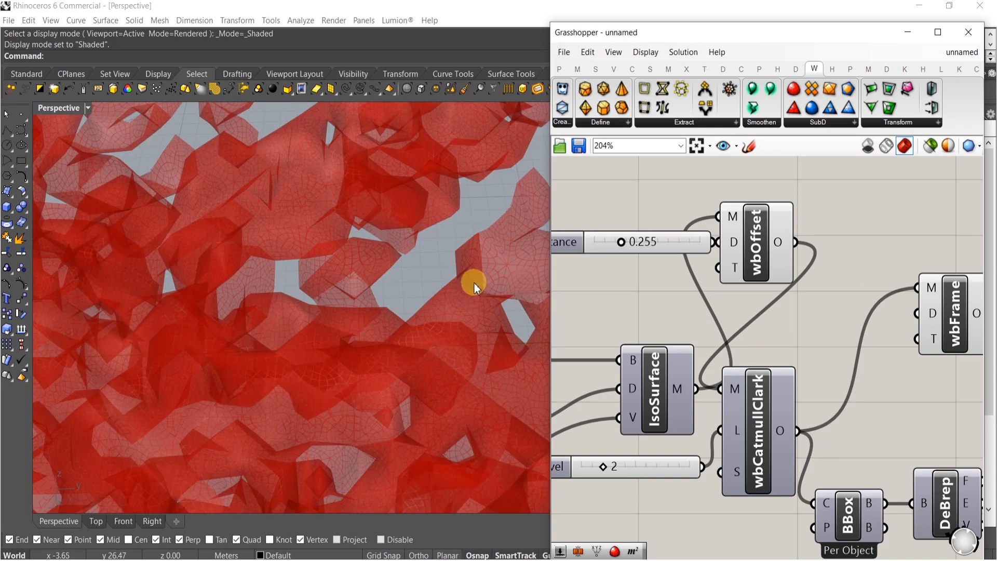
left_click_drag(813, 306, 583, 175)
middle_click(738, 221)
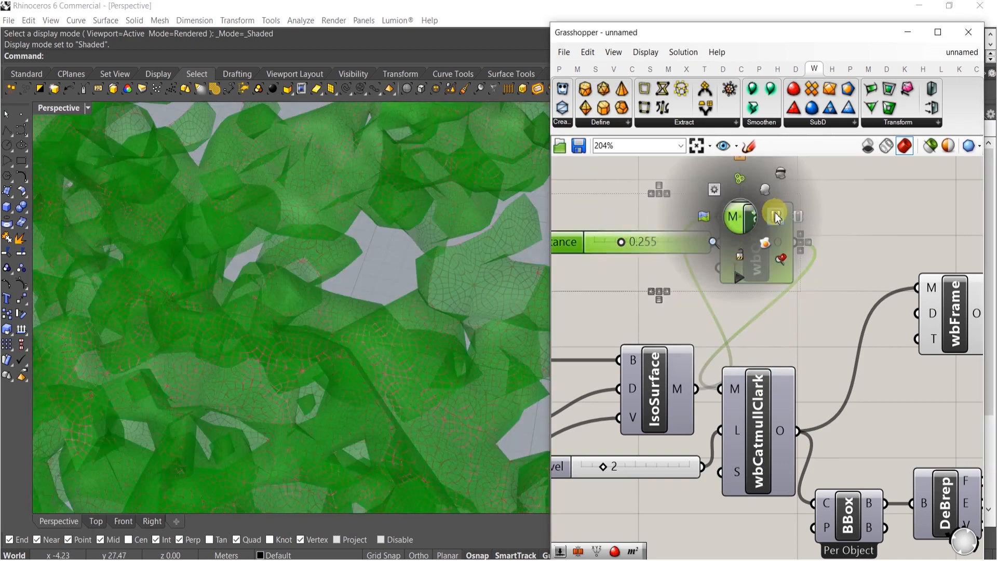
left_click(782, 181)
left_click(576, 269)
scroll(318, 228, "down", 6)
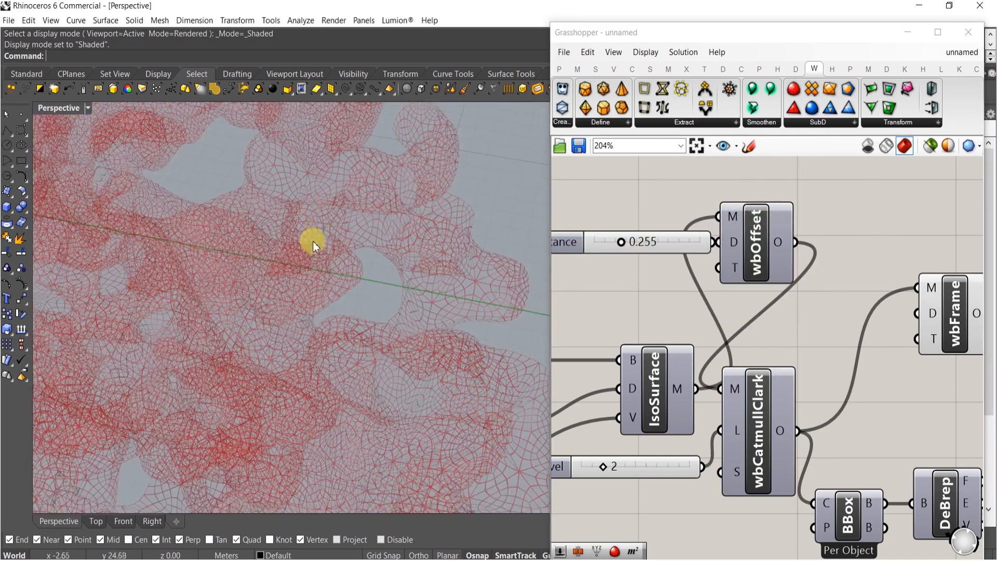
Set the wbOffset distance slider to 0.368
scroll(685, 261, "up", 3)
left_click_drag(563, 229, 588, 229)
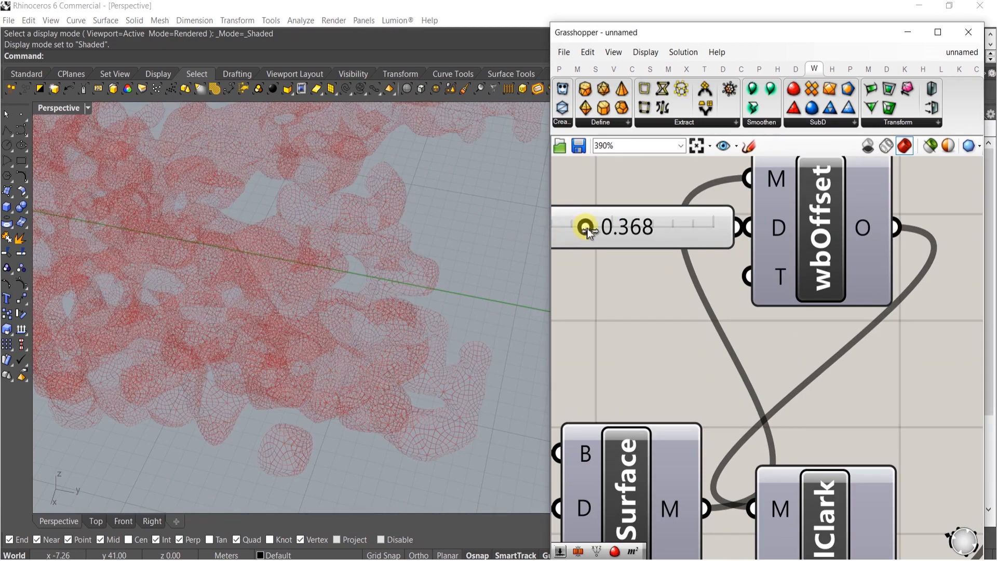
right_click_drag(353, 314, 384, 285)
scroll(846, 356, "down", 5)
scroll(830, 334, "up", 4)
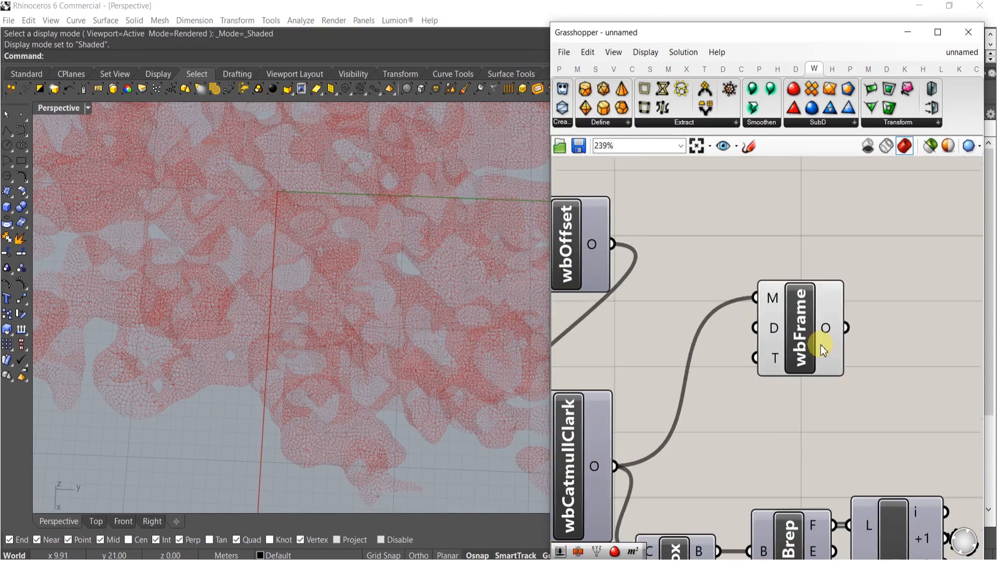
Add a slider set to 15 and connect it to the wbFrame distance input
left_click_drag(774, 328, 867, 284)
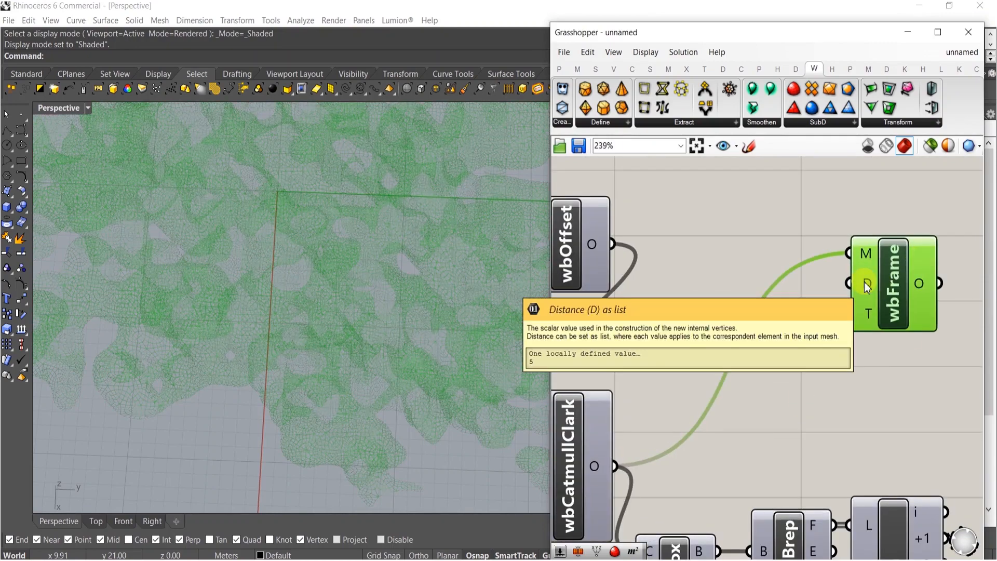
scroll(368, 291, "up", 5)
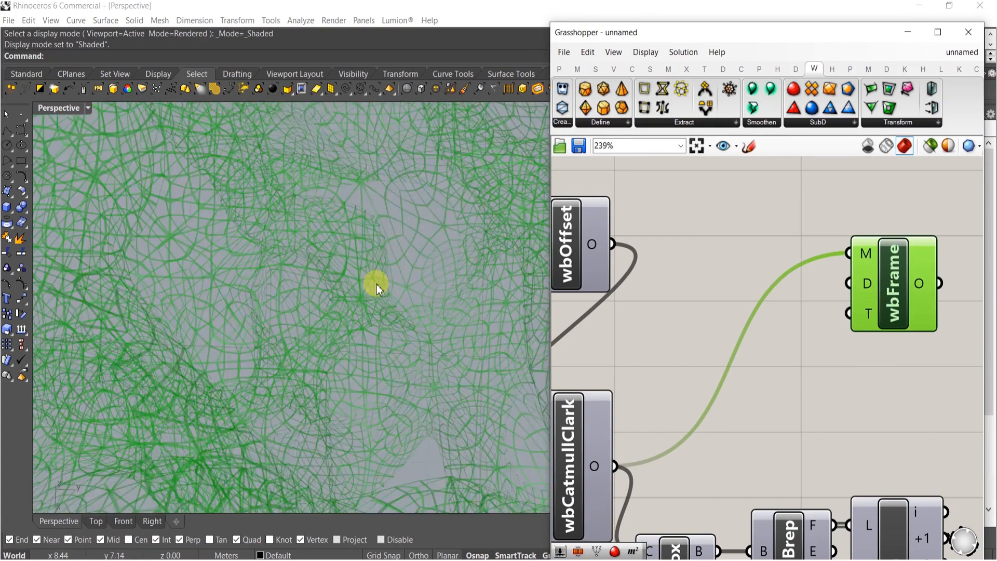
double_click(737, 313)
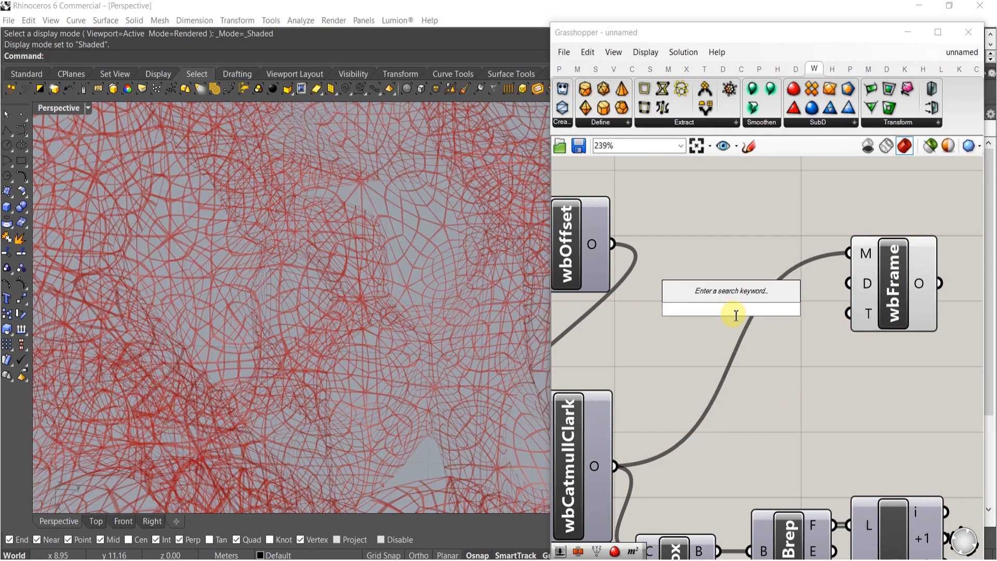
key("Return")
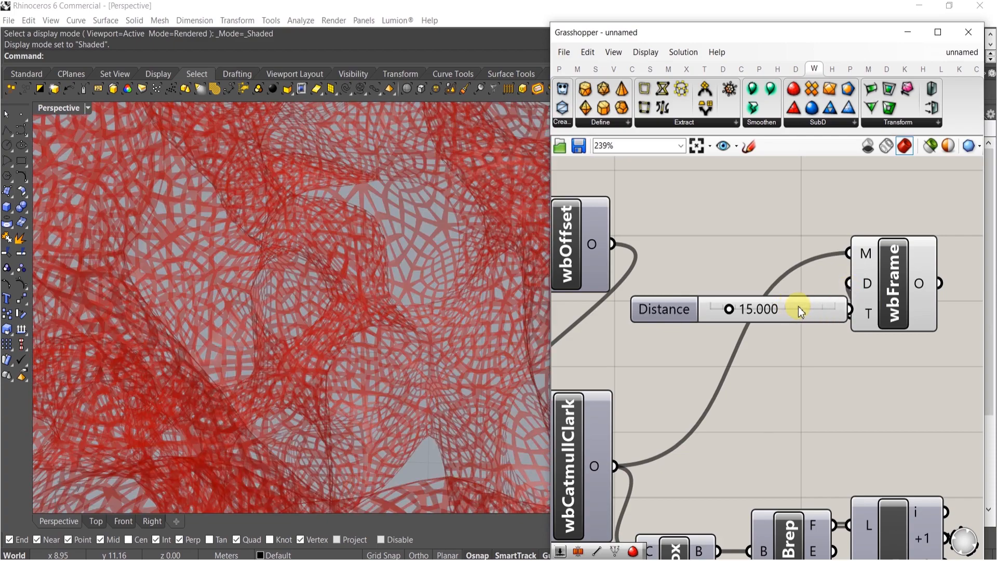
left_click_drag(800, 309, 793, 285)
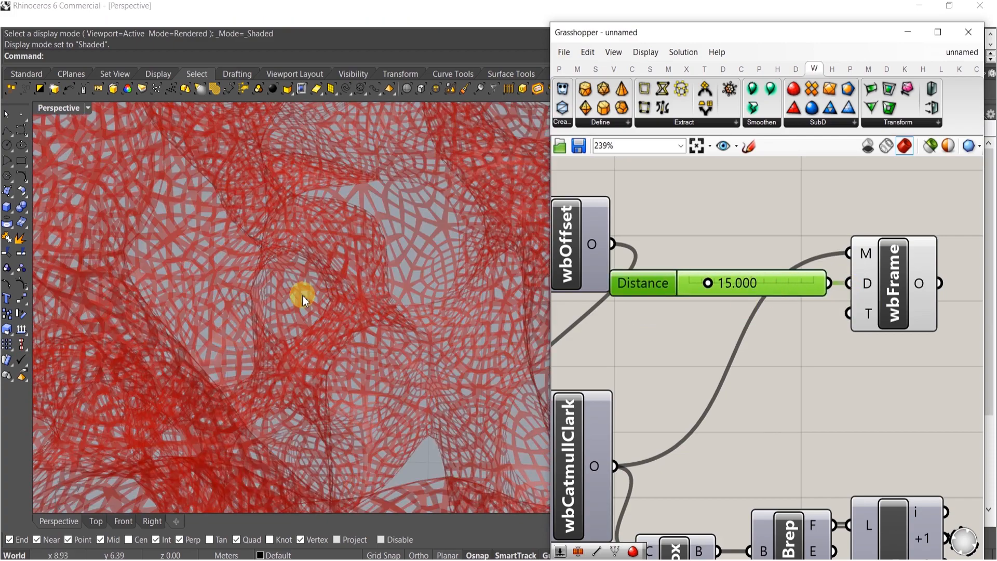
Set the wbFrame distance slider to 12
scroll(303, 299, "down", 8)
right_click_drag(322, 310, 332, 329)
scroll(794, 305, "up", 5)
right_click_drag(756, 355, 763, 353)
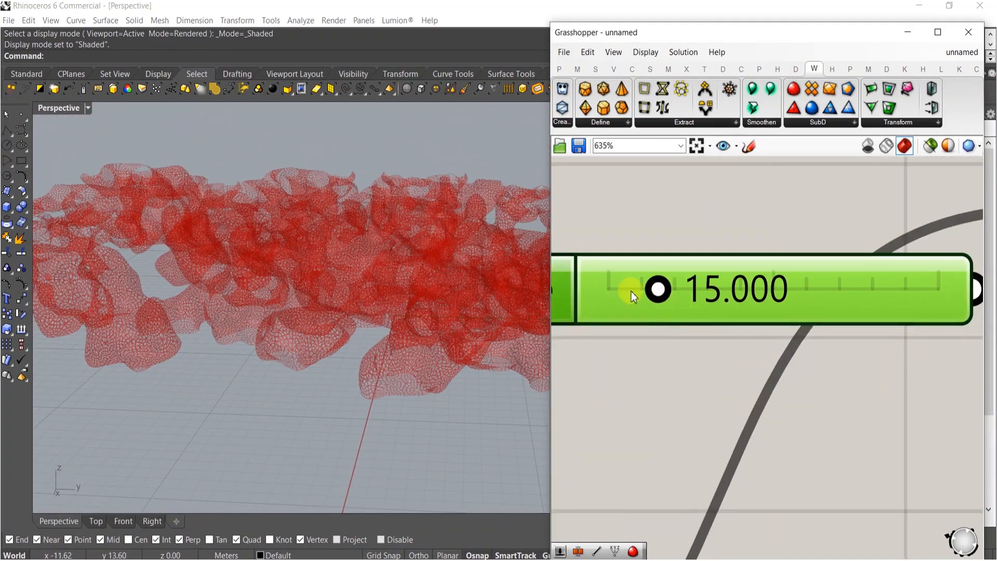
double_click(615, 292)
type("12")
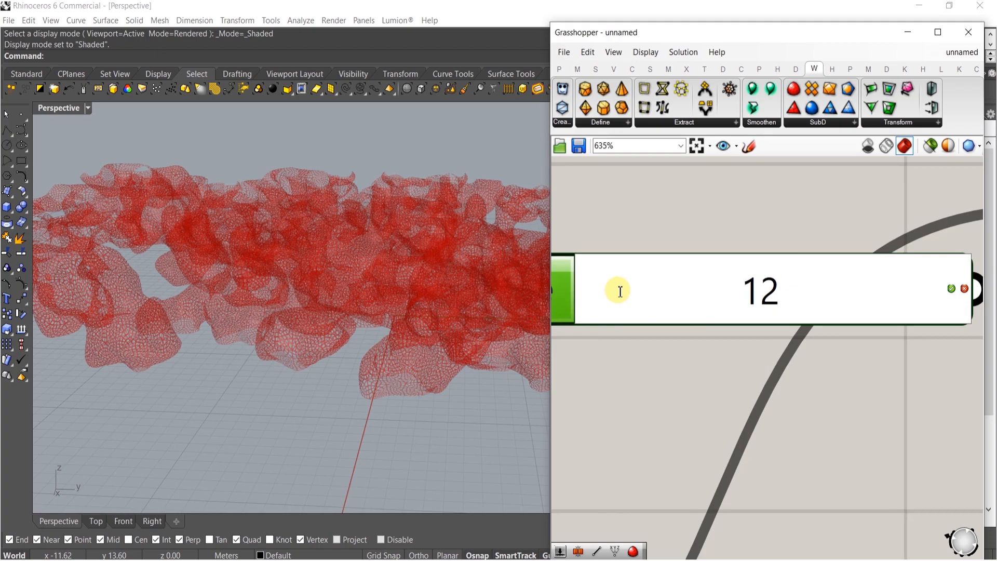
key("Return")
Inspect the framed mesh in the viewport from different distances
right_click_drag(405, 340, 387, 445)
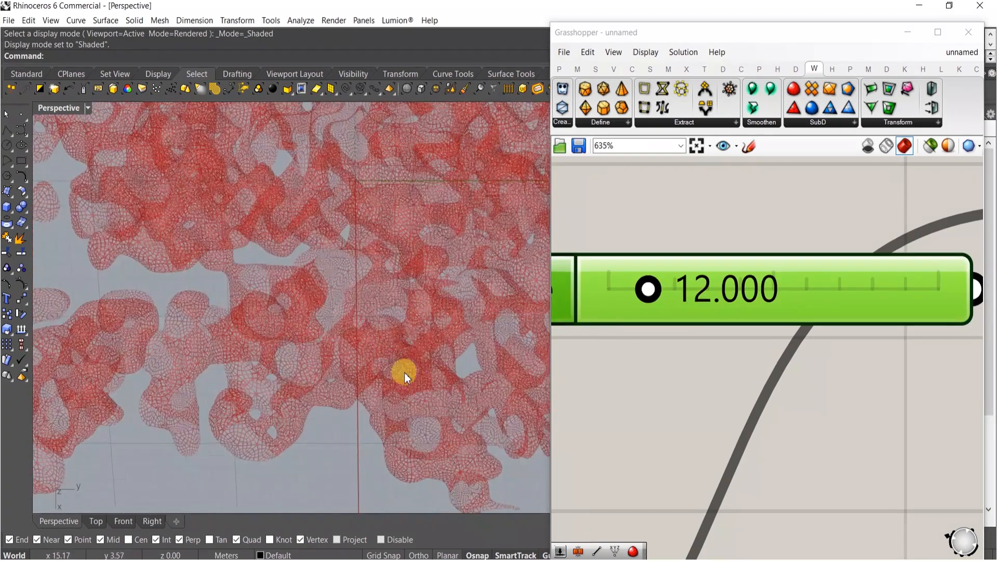
scroll(485, 356, "down", 10)
scroll(824, 307, "down", 4)
right_click_drag(842, 332, 701, 356)
scroll(293, 286, "up", 5)
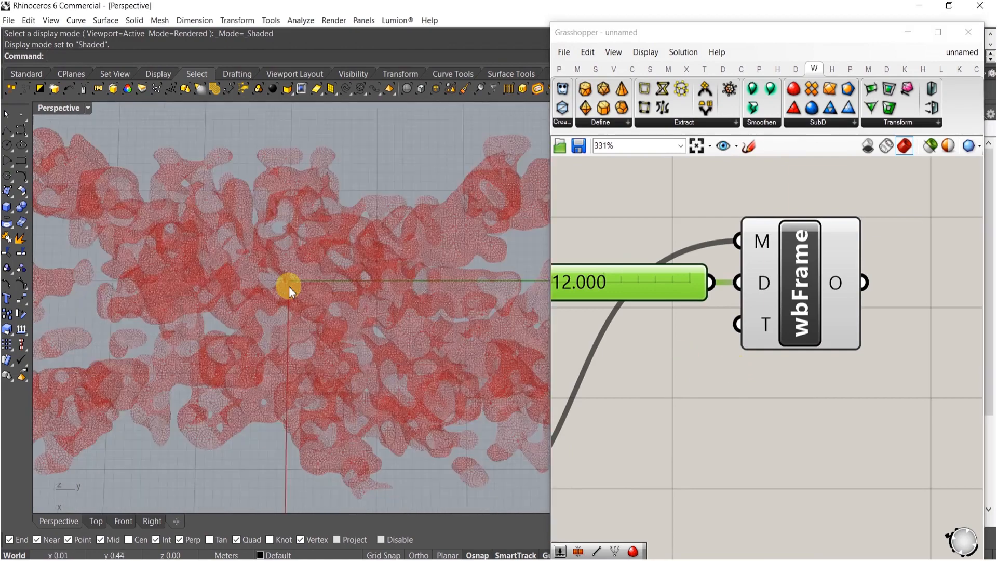
scroll(289, 291, "up", 3)
scroll(374, 281, "down", 5)
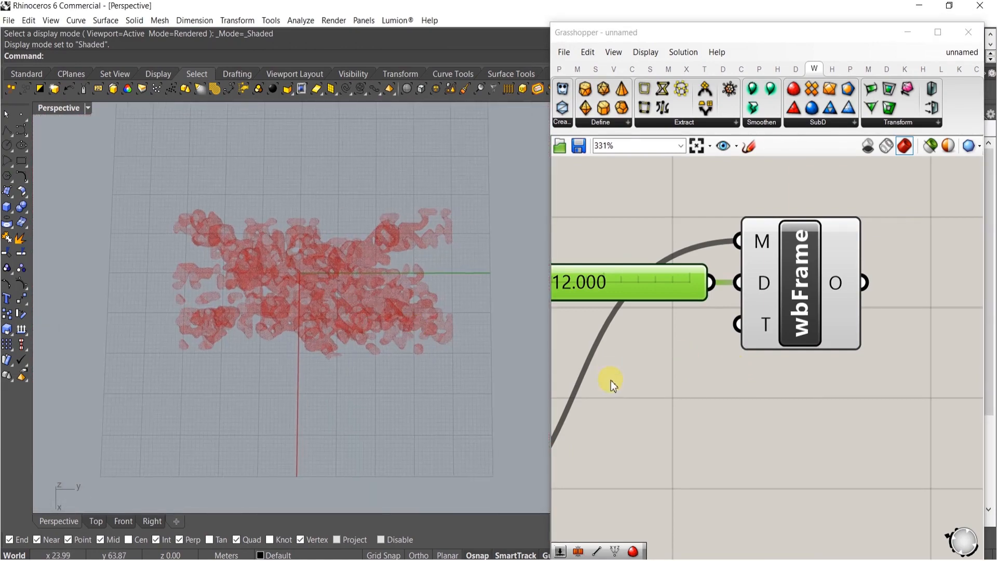
scroll(676, 332, "down", 5)
Duplicate the wbCatmullClark component below the original and wire up its mesh and level inputs
left_click(696, 349)
scroll(696, 348, "up", 4)
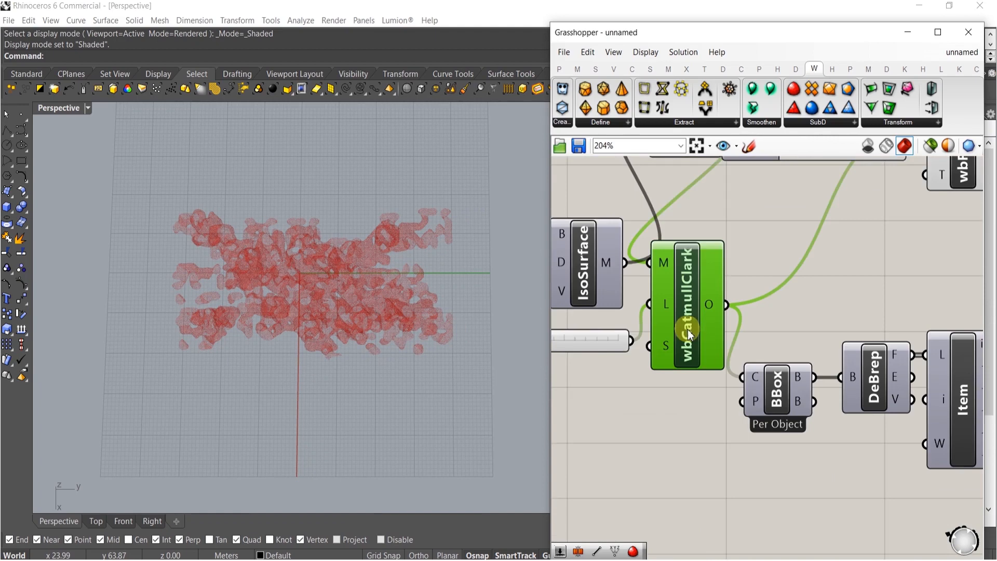
left_click_drag(716, 284, 714, 430, "alt")
left_click(603, 382)
right_click_drag(651, 370, 655, 401)
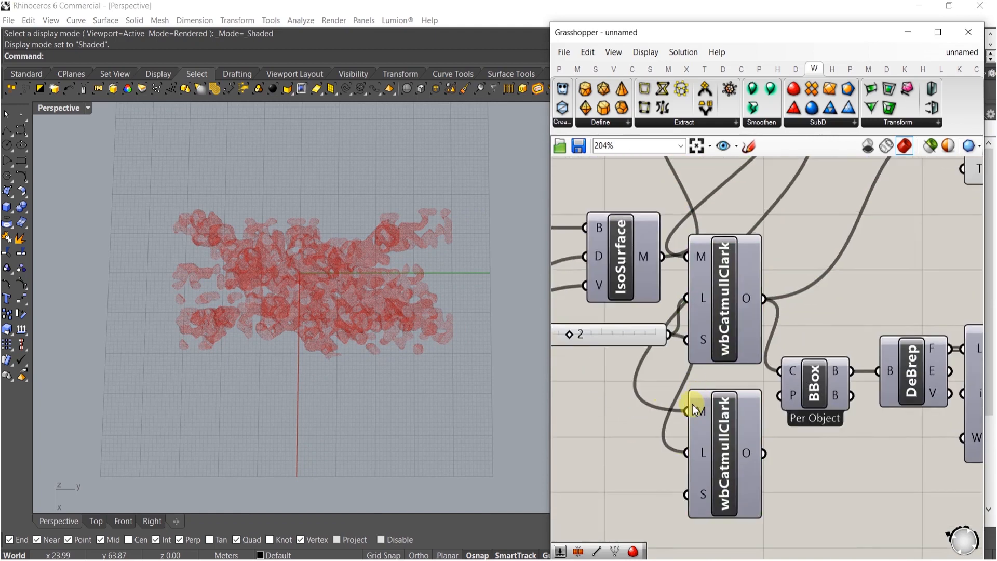
right_click_drag(703, 399, 661, 280)
Turn on the preview of the new wbCatmullClark component
left_click(686, 329)
middle_click(684, 328)
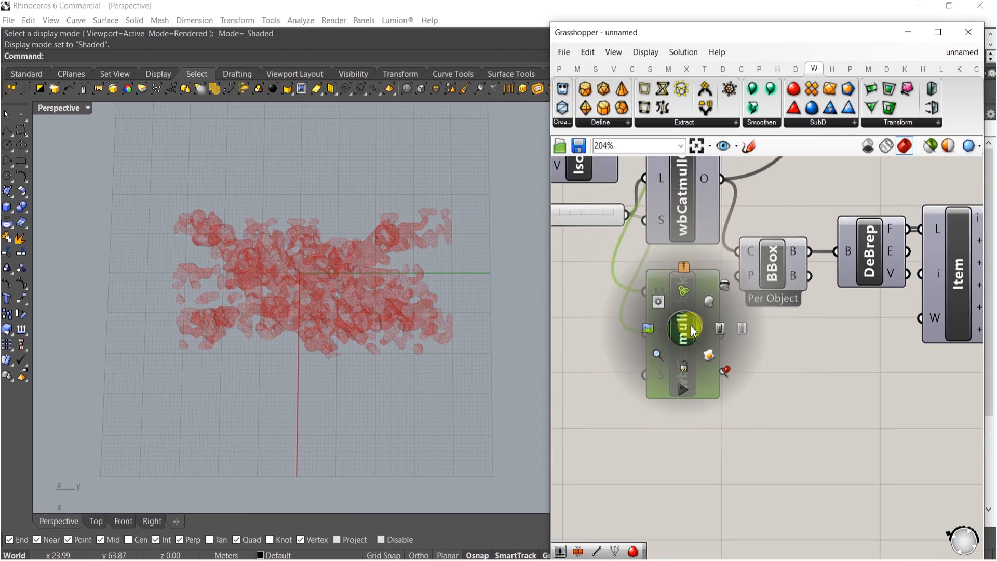
left_click(710, 302)
Inspect the smoothed frame mesh from several angles in the viewport
scroll(460, 344, "up", 6)
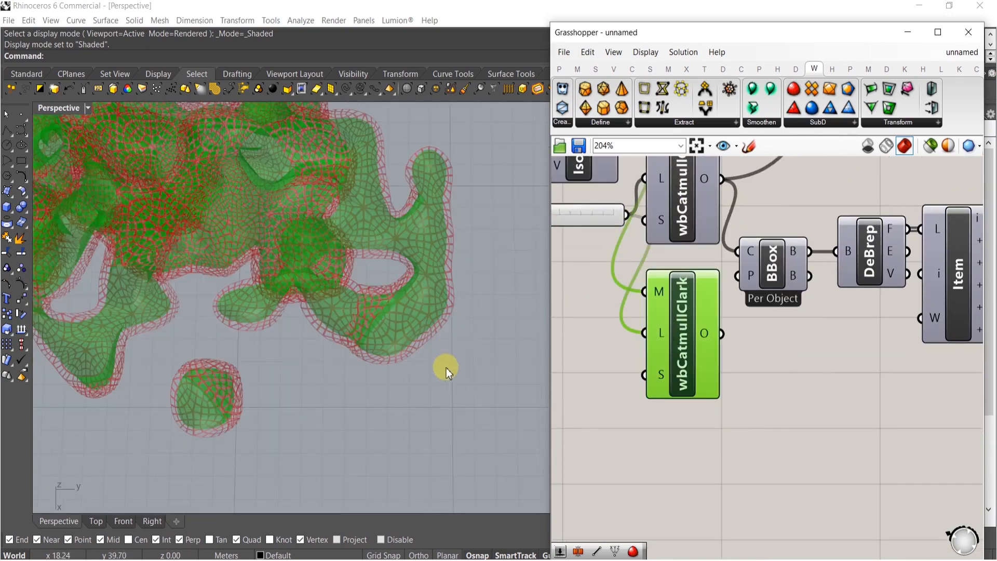
scroll(368, 307, "down", 8)
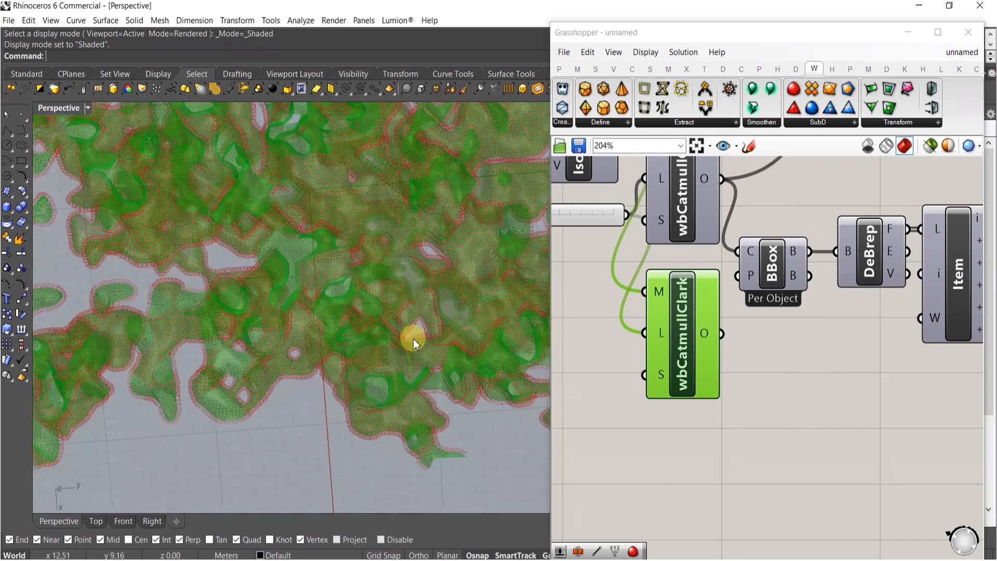
scroll(351, 279, "down", 3)
right_click_drag(356, 294, 307, 141)
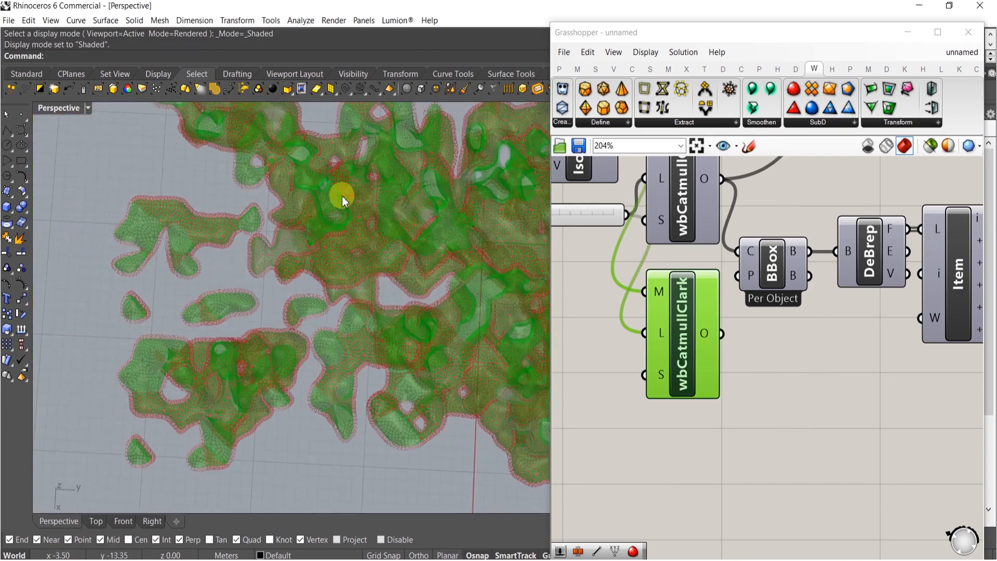
scroll(363, 267, "down", 5)
right_click_drag(363, 267, 346, 167)
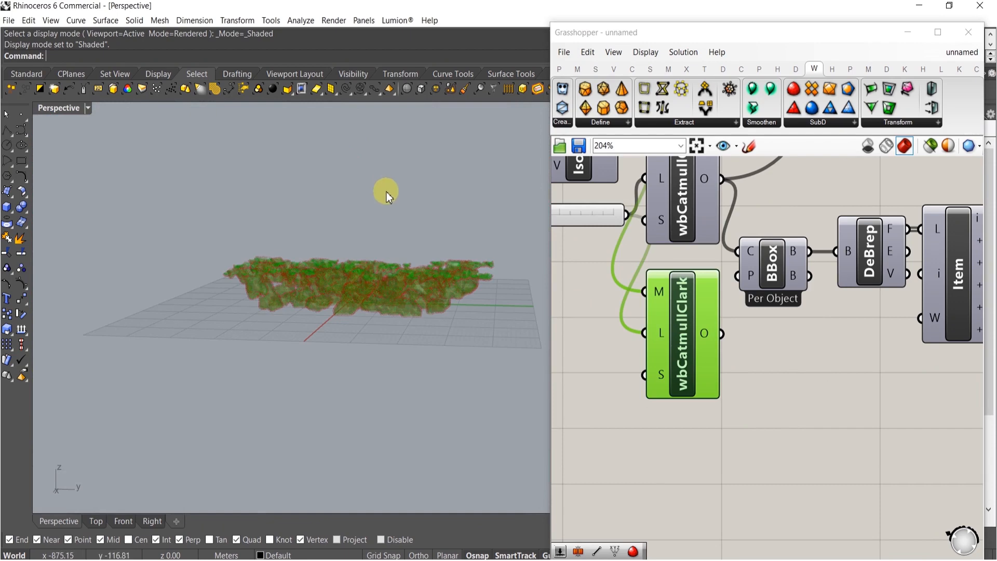
Select the wbFrame, new wbCatmullClark, Loft and Srf components and bake them into Rhino
right_click_drag(386, 194, 441, 326)
left_click(841, 383)
scroll(748, 352, "down", 5)
left_click(866, 268)
left_click_drag(868, 262, 865, 264)
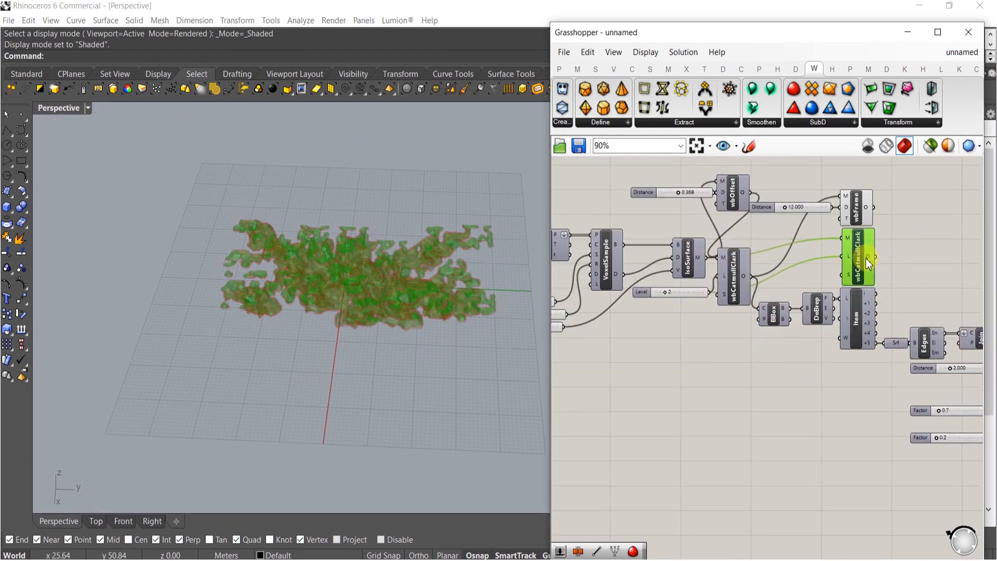
right_click_drag(870, 258, 838, 283)
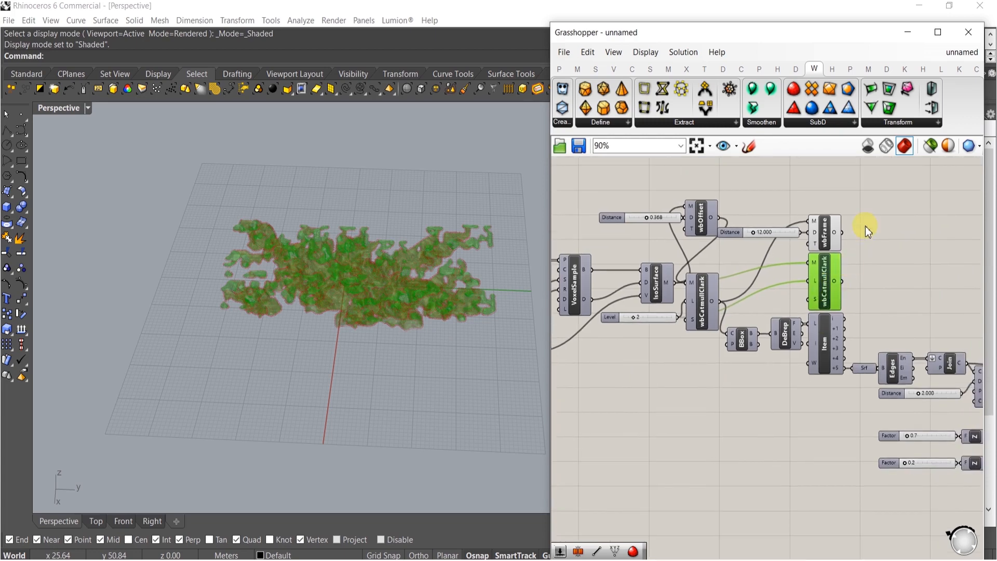
left_click_drag(872, 218, 826, 279)
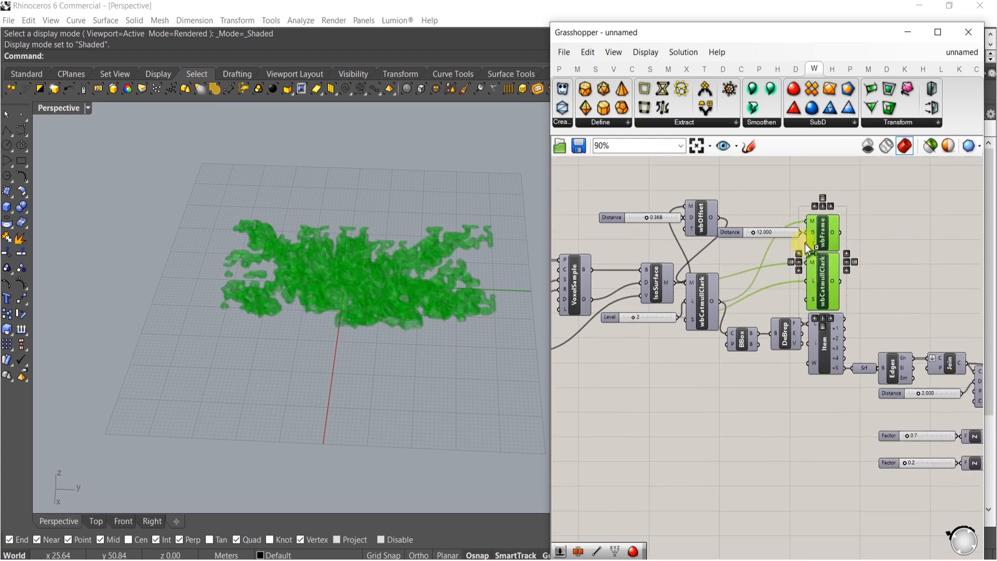
scroll(760, 285, "down", 5)
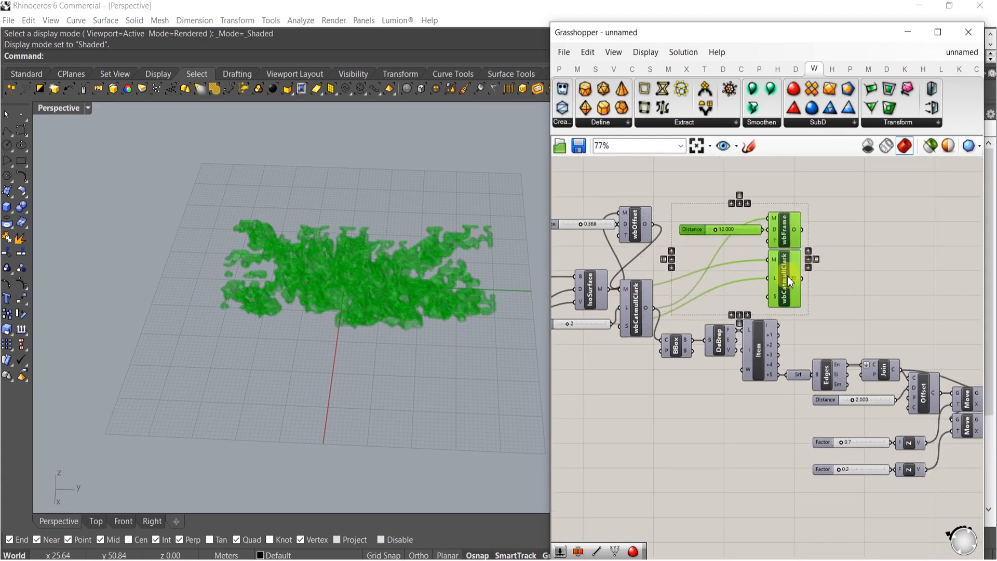
scroll(892, 286, "up", 5)
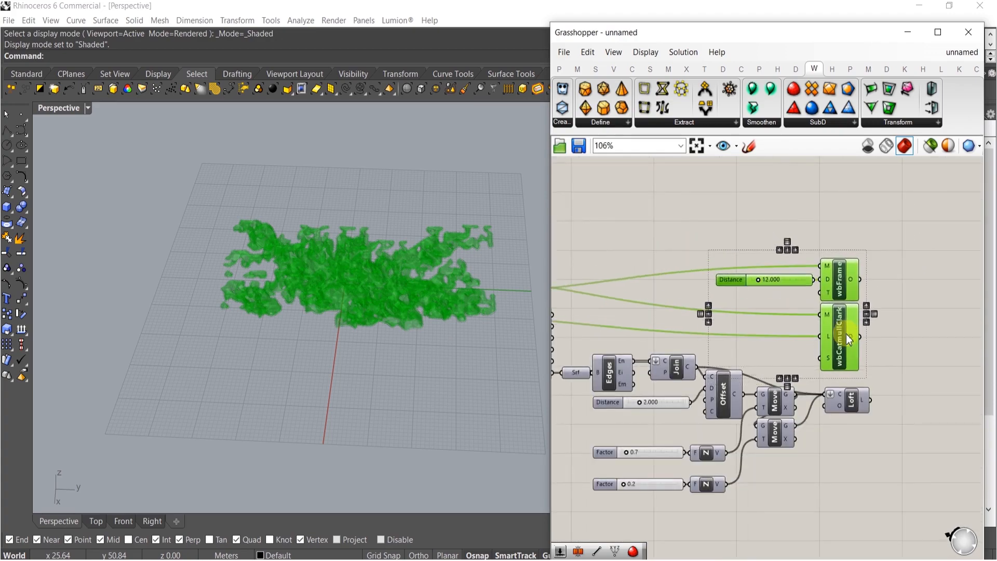
left_click(850, 400, "shift")
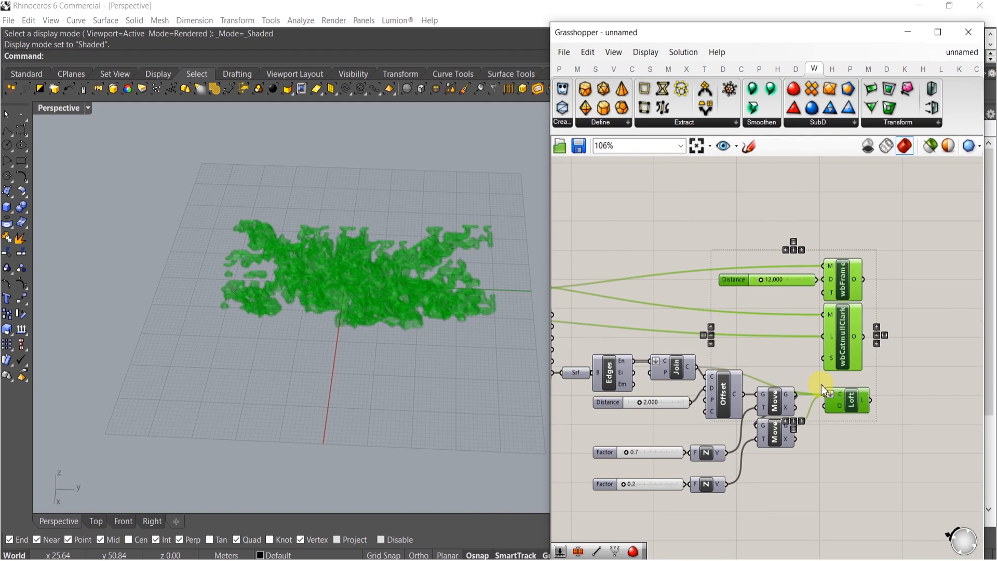
right_click_drag(749, 417, 783, 358)
right_click_drag(674, 320, 715, 332)
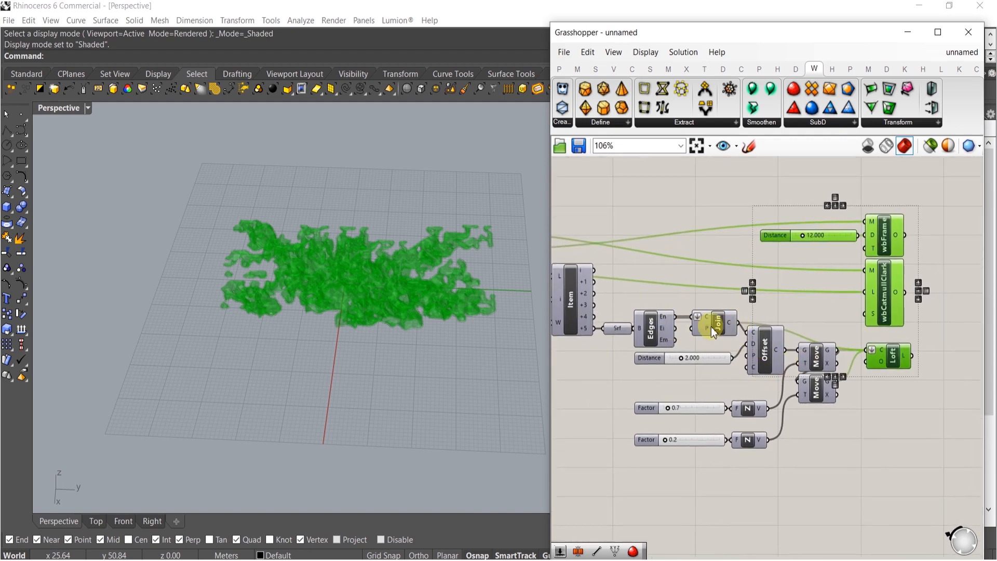
middle_click(625, 329)
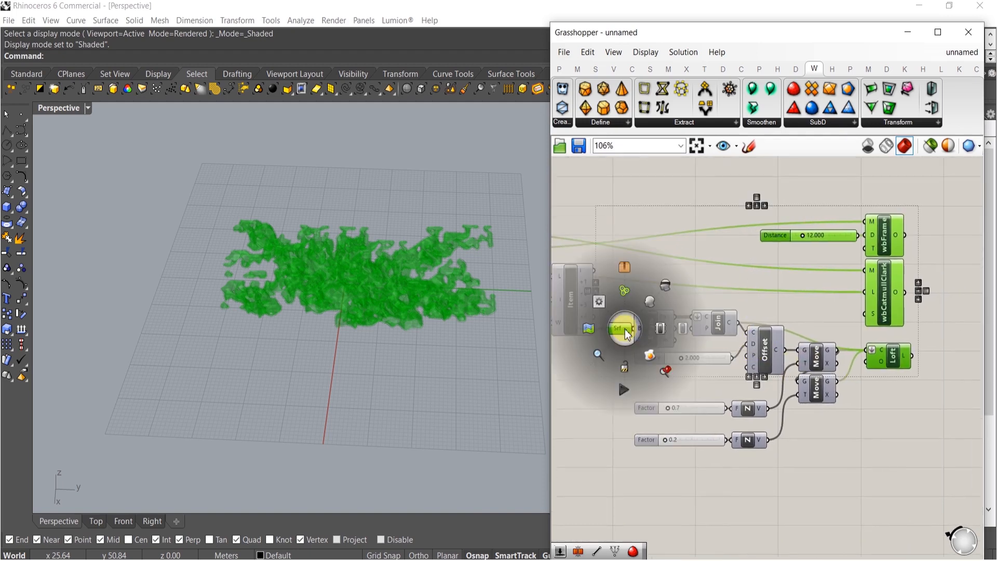
left_click(651, 356)
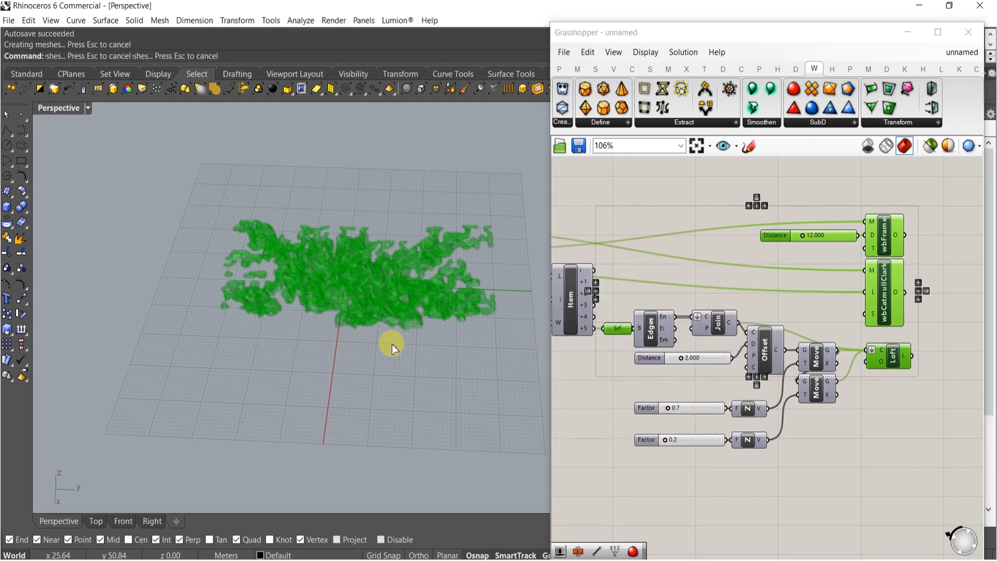
Switch the perspective viewport to Rendered display mode
right_click_drag(344, 313, 389, 285)
scroll(374, 316, "up", 5)
middle_click(365, 297)
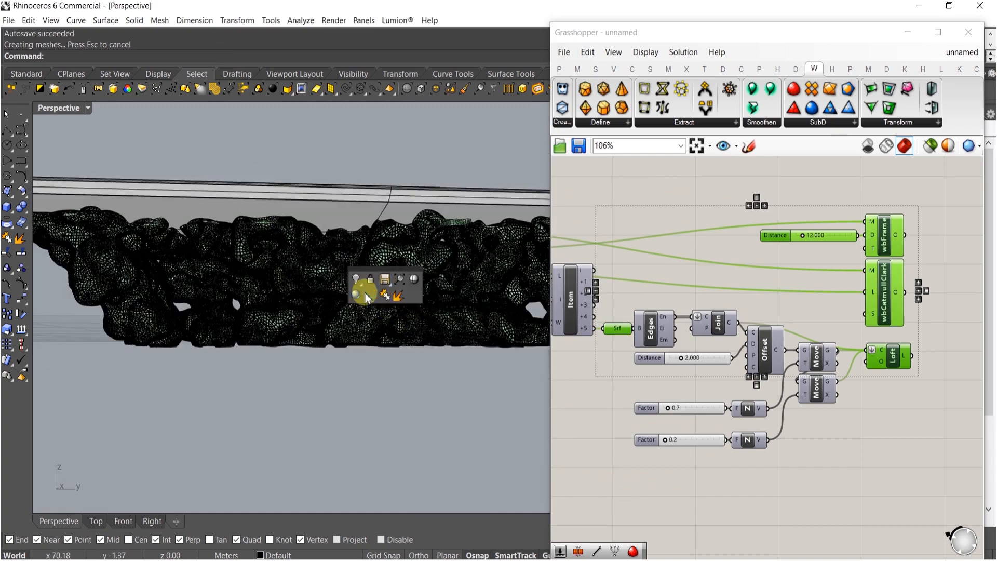
left_click(356, 295)
right_click_drag(407, 285, 281, 234)
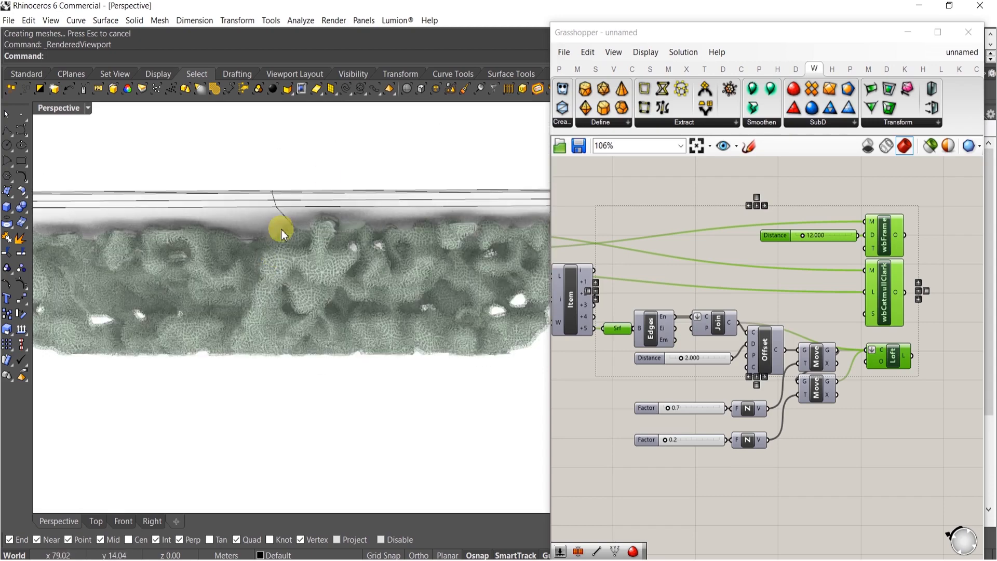
Close the Grasshopper window to work with the baked geometry in Rhino
left_click(664, 267)
right_click_drag(656, 270, 702, 274)
left_click(970, 32)
right_click_drag(486, 272, 429, 170)
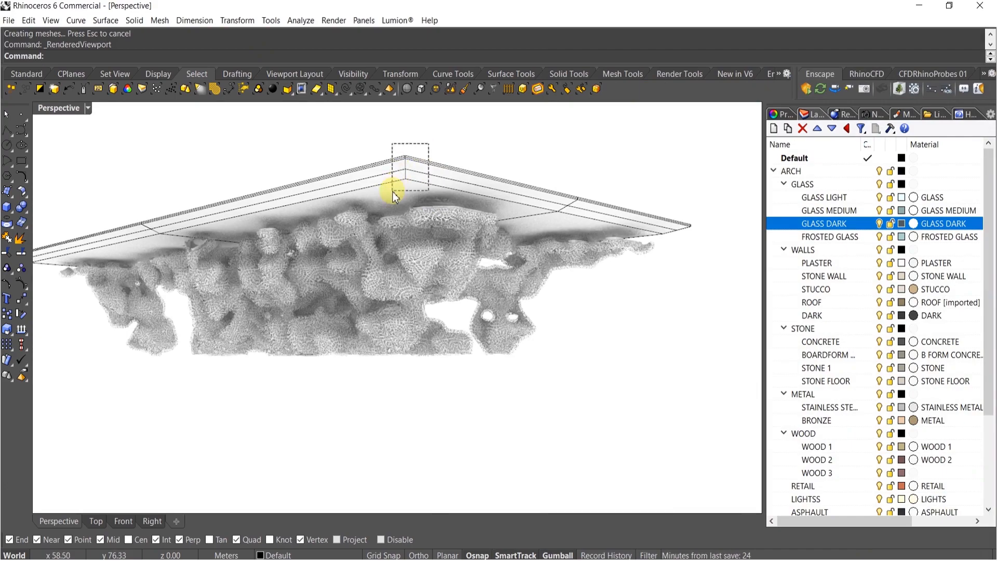
Examine the baked frame and meshes up close in the rendered viewport, undoing an accidental drag
left_click_drag(414, 203, 417, 198)
scroll(418, 200, "up", 4)
mouse_move(423, 232)
right_mouse_down()
mouse_move(398, 221)
mouse_move(422, 229)
right_mouse_up()
scroll(644, 235, "up", 3)
left_click_drag(562, 191, 574, 285)
scroll(573, 284, "down", 8)
right_click_drag(541, 272, 426, 362)
key("Escape")
scroll(445, 307, "up", 4)
mouse_move(399, 375)
left_mouse_down()
mouse_move(400, 431)
mouse_move(401, 338)
mouse_move(405, 363)
left_mouse_up()
key("ctrl+z")
right_click_drag(412, 307, 427, 268)
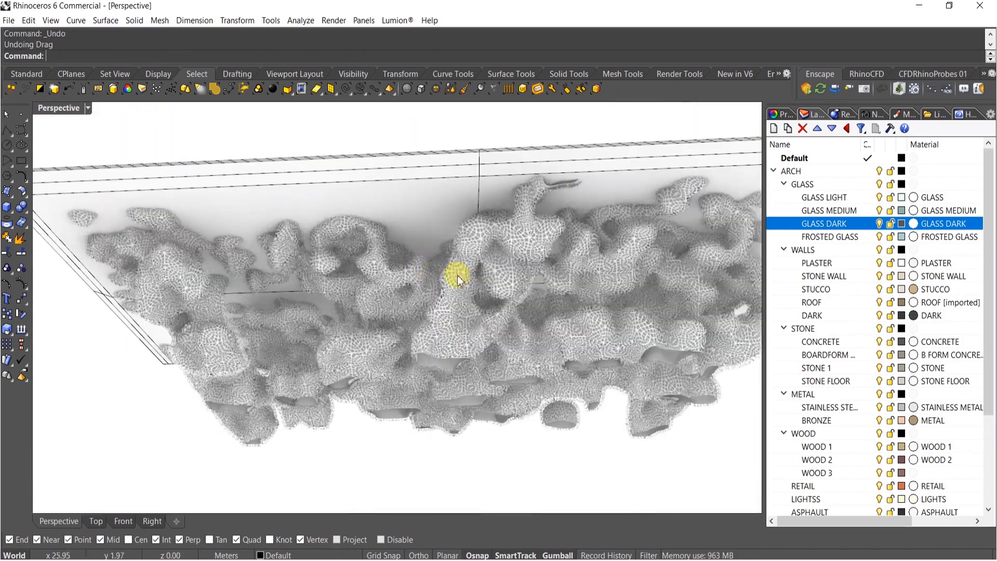
scroll(445, 289, "up", 12)
scroll(431, 302, "up", 6)
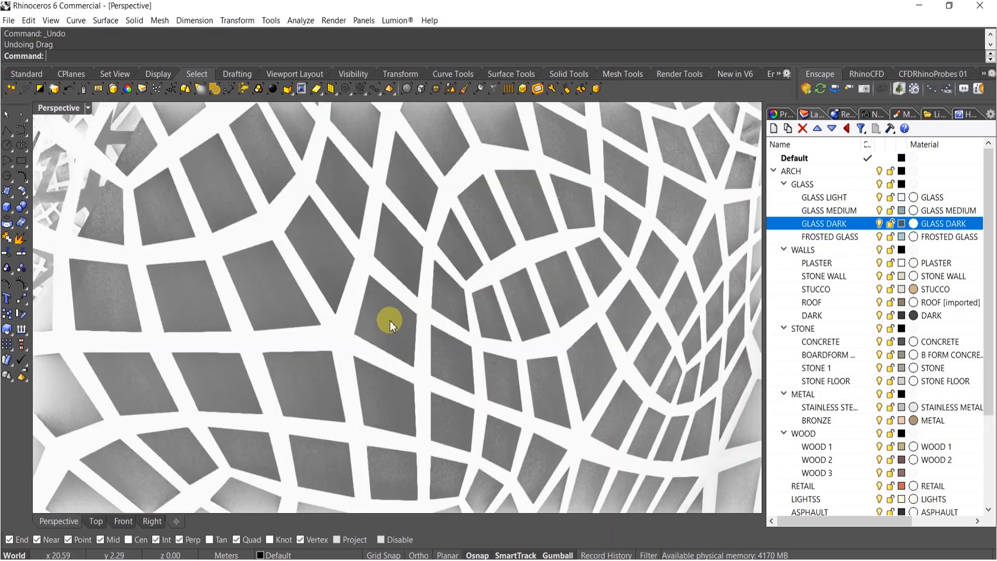
Select one baked mesh and move it to the GRASS layer
left_click(392, 322)
scroll(883, 461, "down", 3)
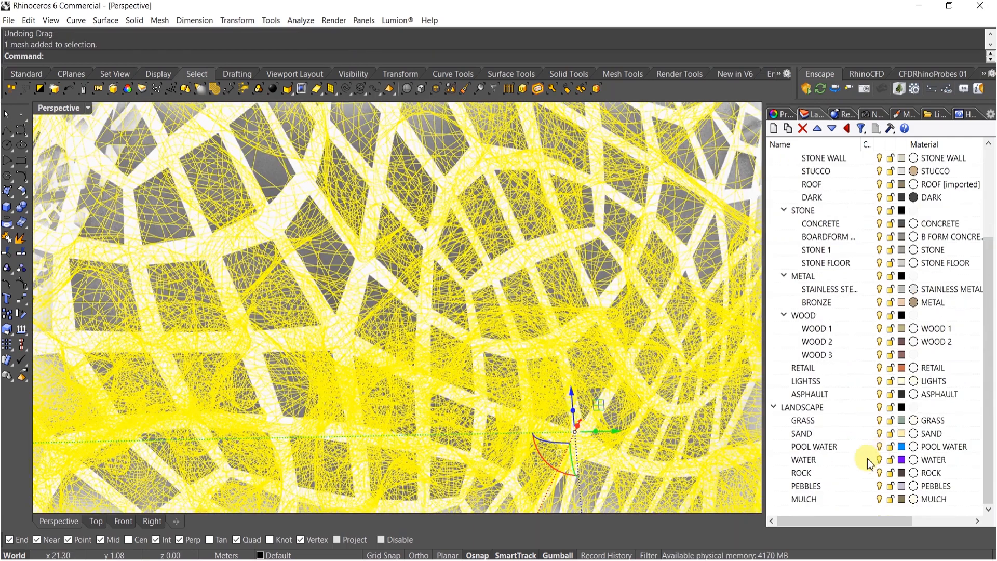
left_click(828, 425)
right_click(804, 421)
left_click(818, 365)
key("Escape")
Select another baked mesh and move it to the STONE WALL layer
left_click(544, 344)
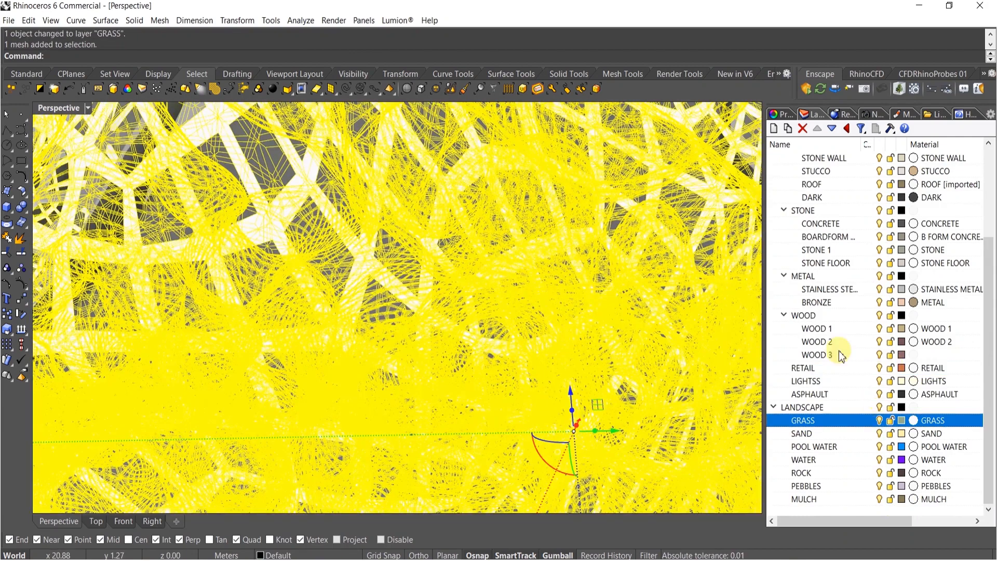
right_click(826, 160)
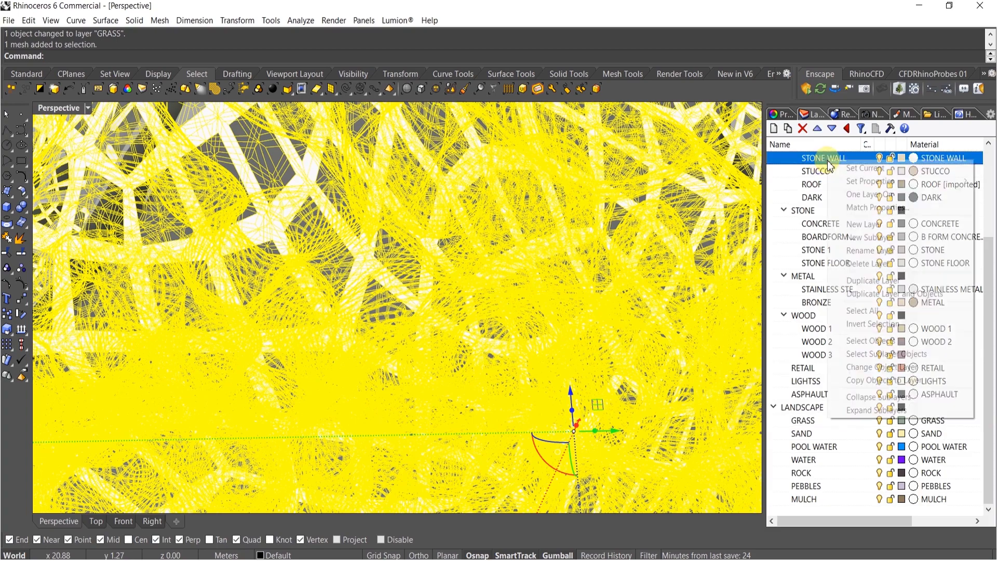
left_click(864, 368)
scroll(434, 218, "down", 10)
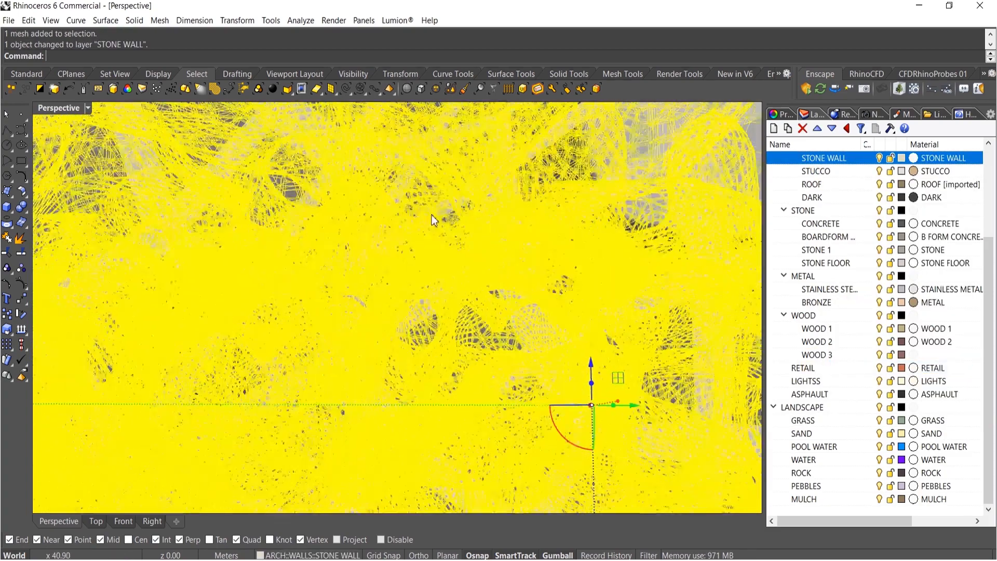
key("Escape")
Select the baked surface and move it to the WOOD 2 layer
right_click_drag(413, 252, 381, 234)
scroll(386, 182, "up", 6)
left_click(381, 234)
right_click_drag(479, 234, 703, 307)
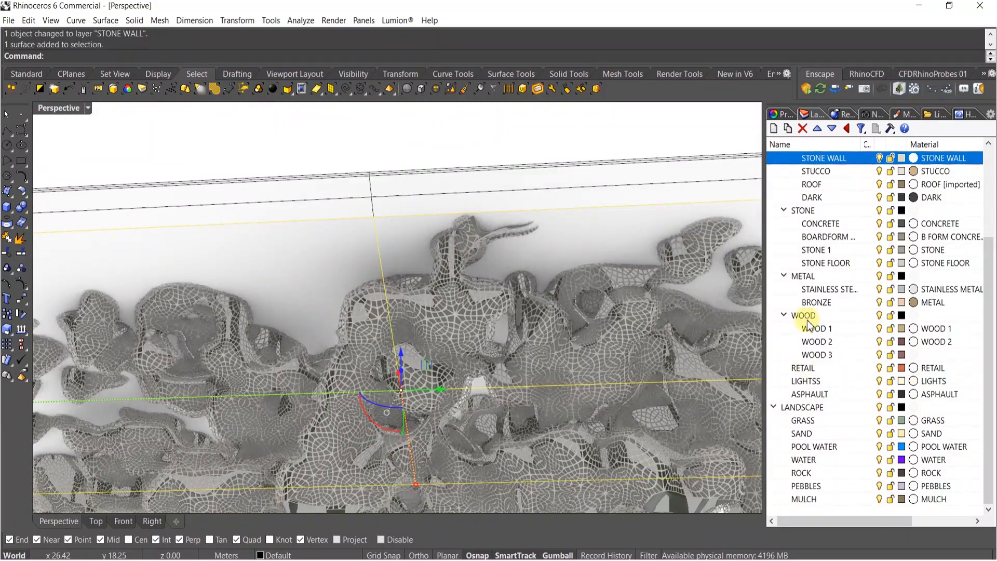
right_click(823, 341)
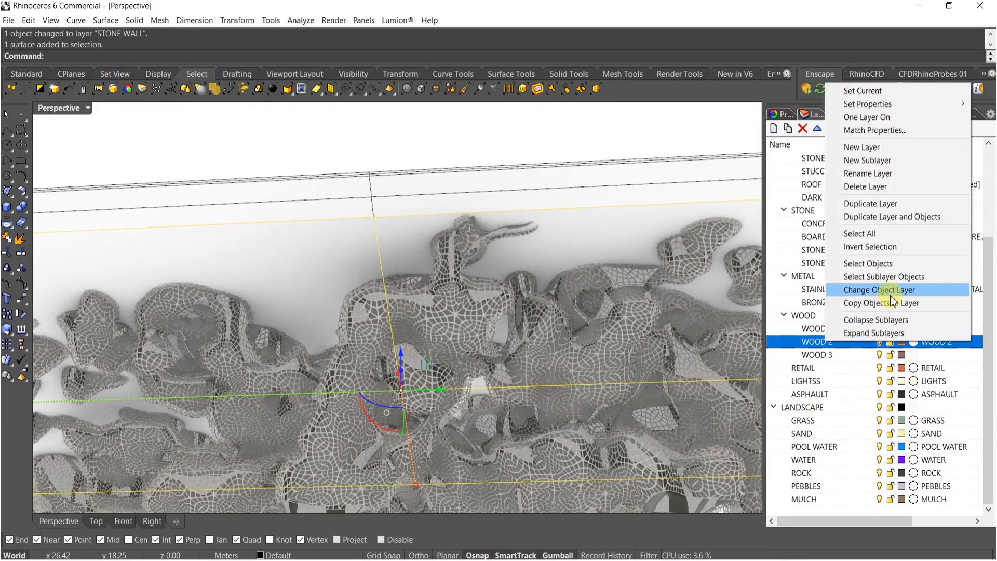
left_click(883, 287)
Select the lofted frame polysurface and move it to the STUCCO layer
right_click_drag(454, 276, 478, 259)
key("Escape")
left_click(423, 212)
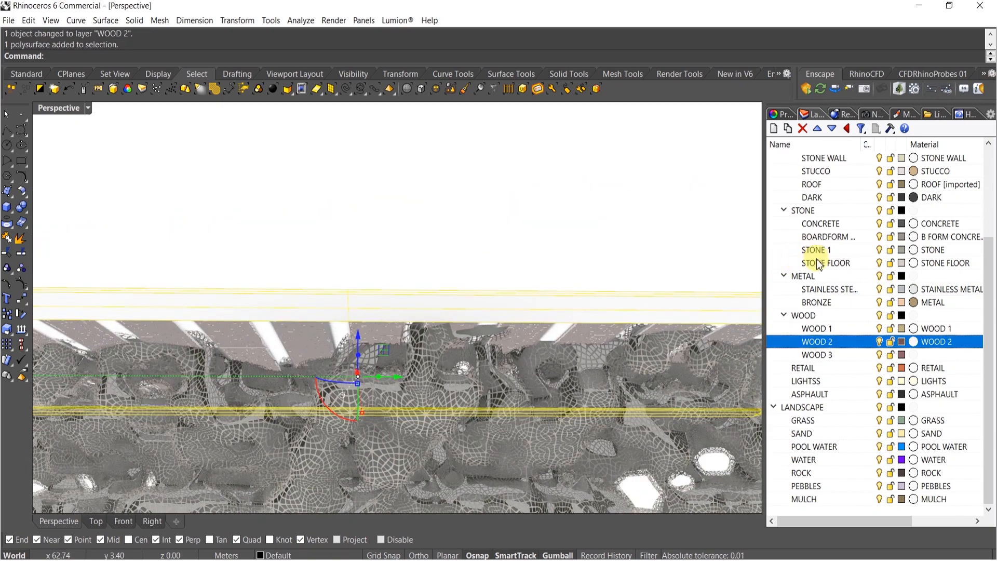
scroll(831, 198, "up", 3)
right_click(817, 293)
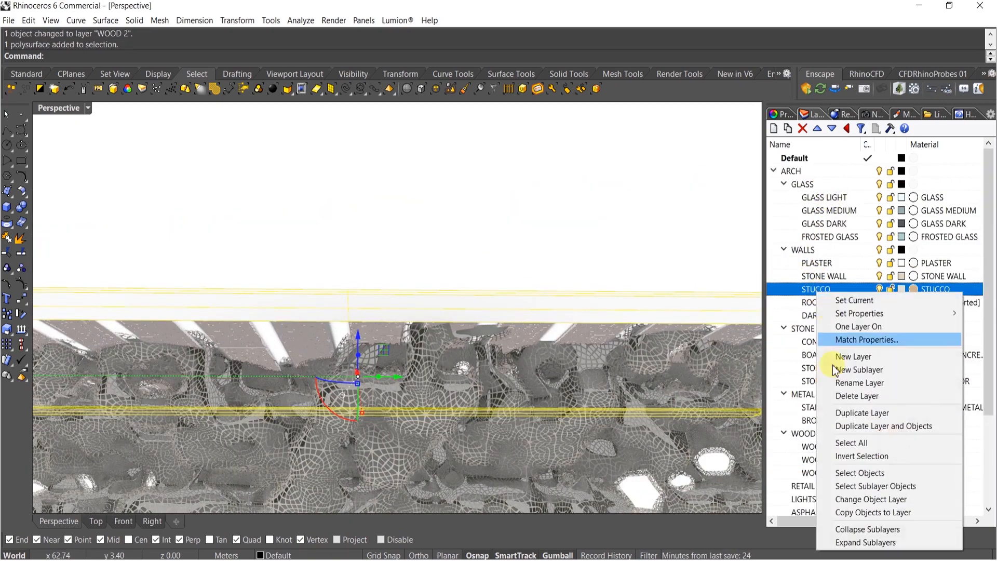
left_click(843, 502)
key("Escape")
Inspect the materials on the baked objects from several viewpoints
right_click_drag(286, 312, 356, 338)
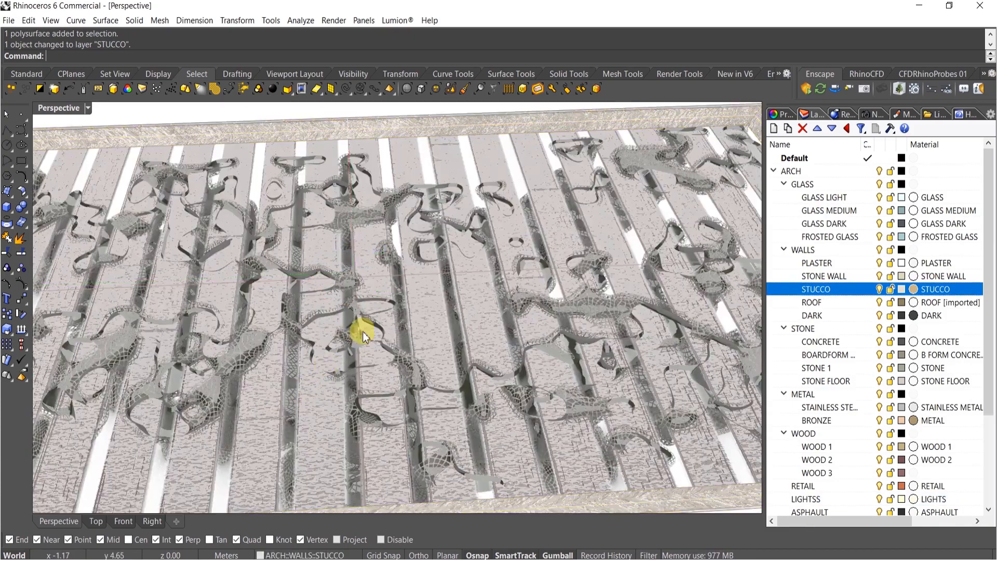
scroll(370, 345, "down", 6)
right_click_drag(376, 380, 403, 245)
scroll(422, 338, "up", 5)
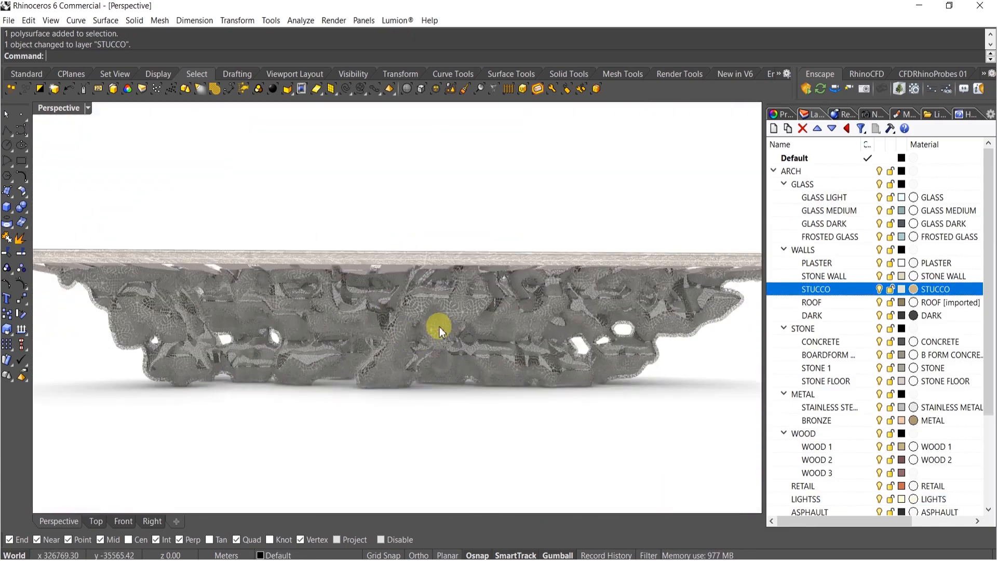
scroll(442, 337, "down", 3)
right_click_drag(443, 337, 284, 262)
scroll(457, 307, "up", 3)
scroll(457, 307, "down", 4)
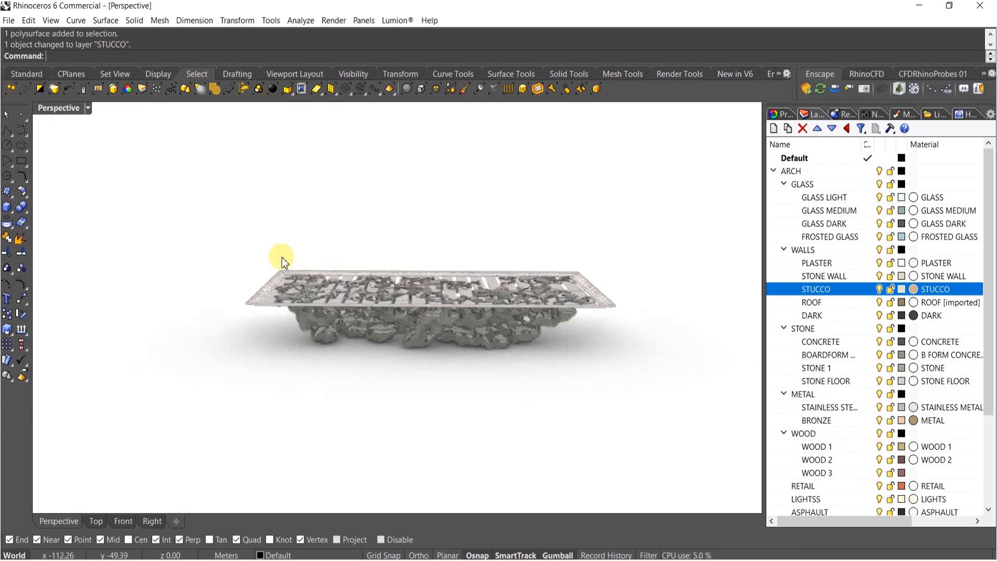
Try to scale all baked objects with the gumball
left_click_drag(222, 227, 681, 412)
scroll(200, 313, "up", 2)
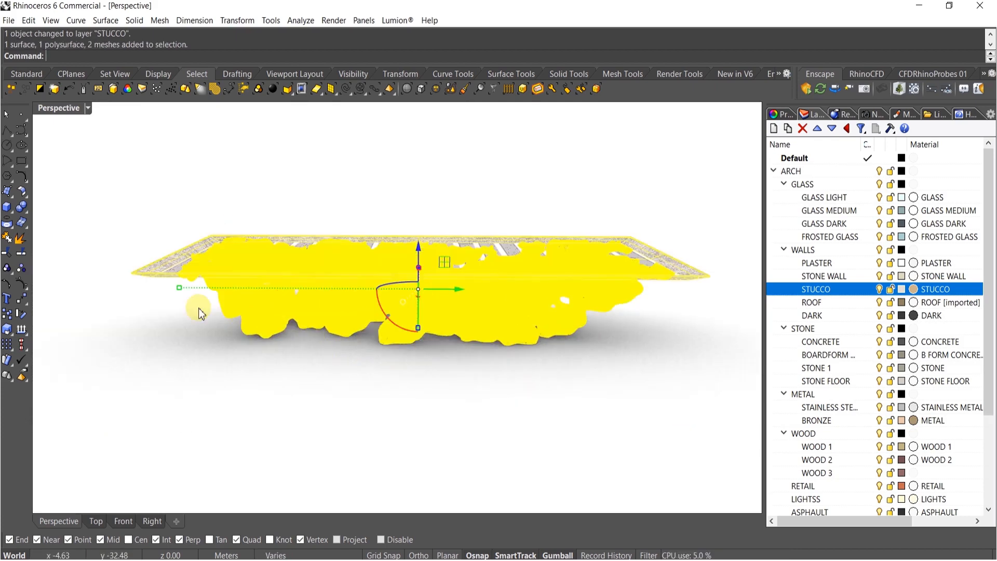
left_click_drag(178, 290, 242, 289)
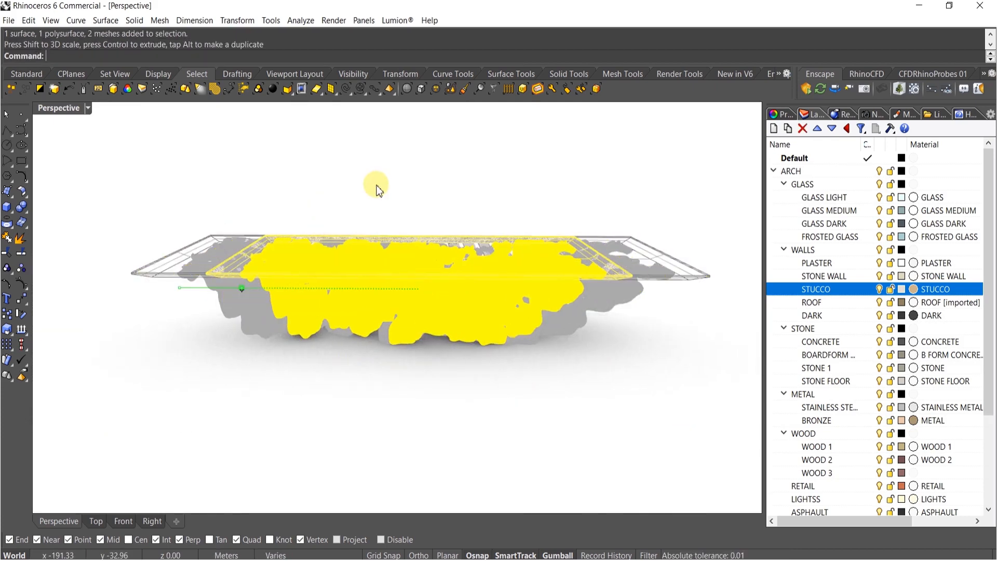
Switch the perspective viewport to Shaded display mode
scroll(440, 297, "up", 4)
left_click(434, 170)
right_click_drag(445, 247, 433, 325)
scroll(404, 338, "up", 5)
scroll(460, 317, "down", 5)
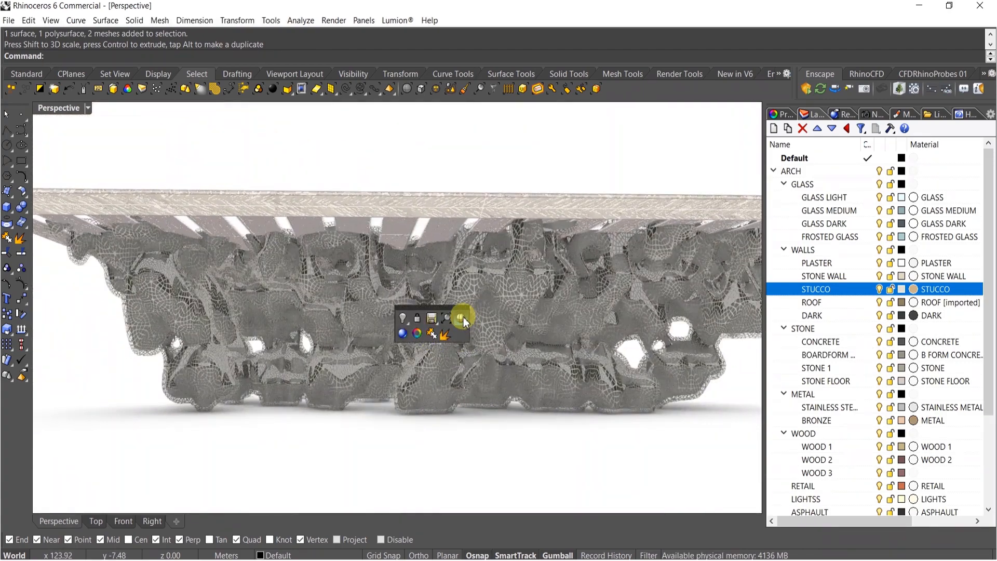
left_click(461, 317)
scroll(425, 327, "down", 3)
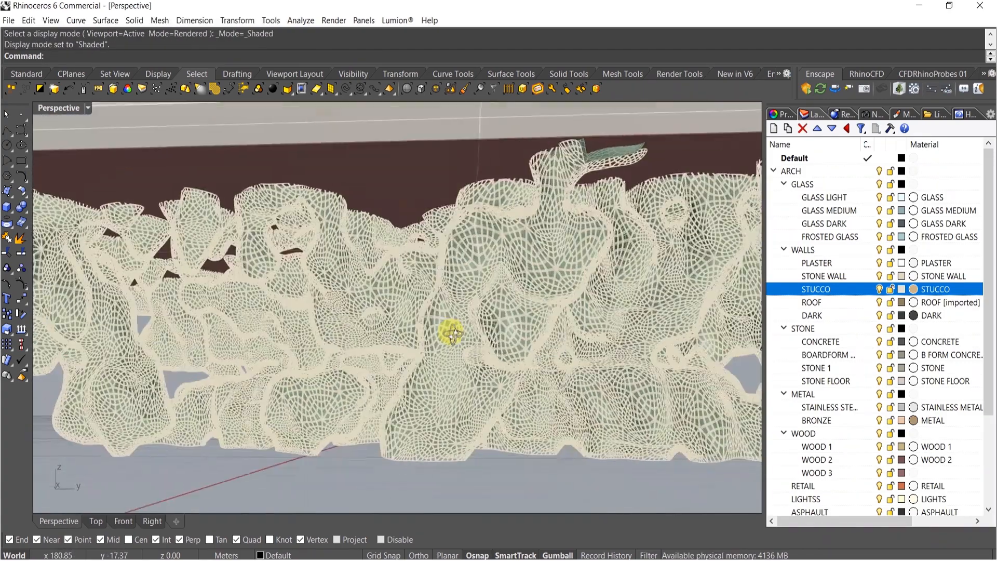
Undo the gumball scale applied to the baked objects
key("ctrl+z")
left_click(386, 295)
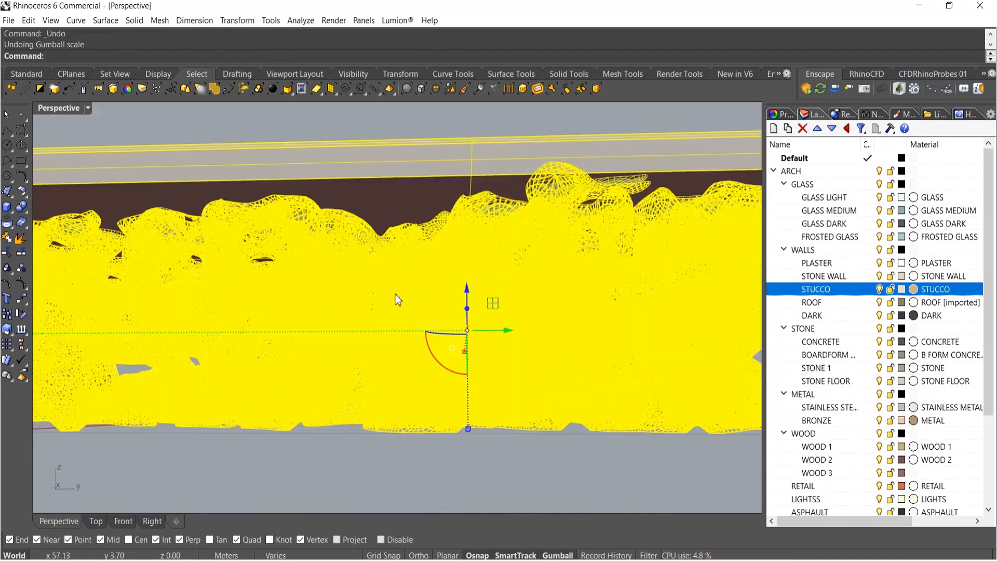
scroll(395, 294, "down", 6)
left_click_drag(235, 304, 246, 306)
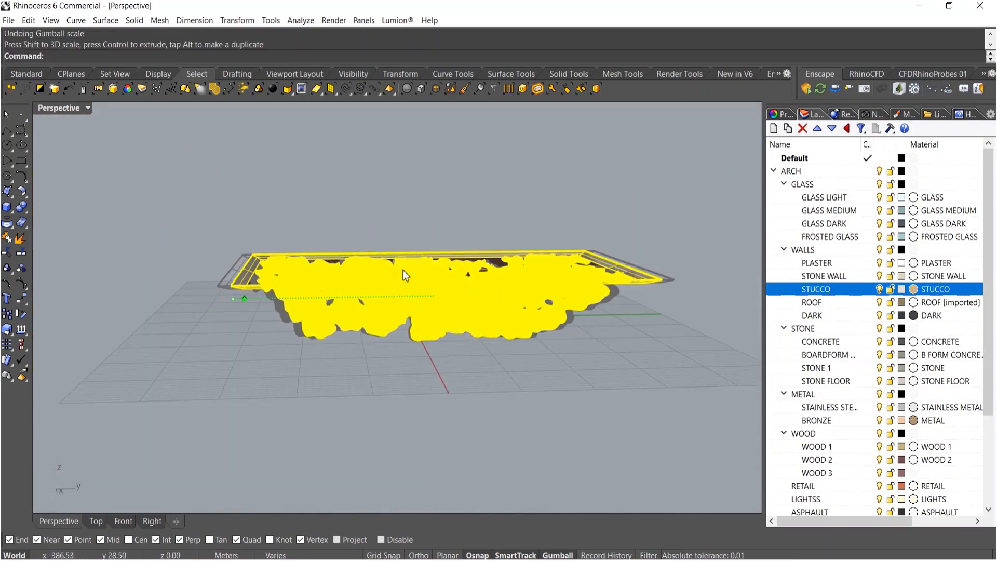
left_click(420, 365)
scroll(418, 362, "up", 3)
left_click(417, 327)
right_click_drag(417, 327, 448, 366)
key("Escape")
scroll(429, 339, "down", 8)
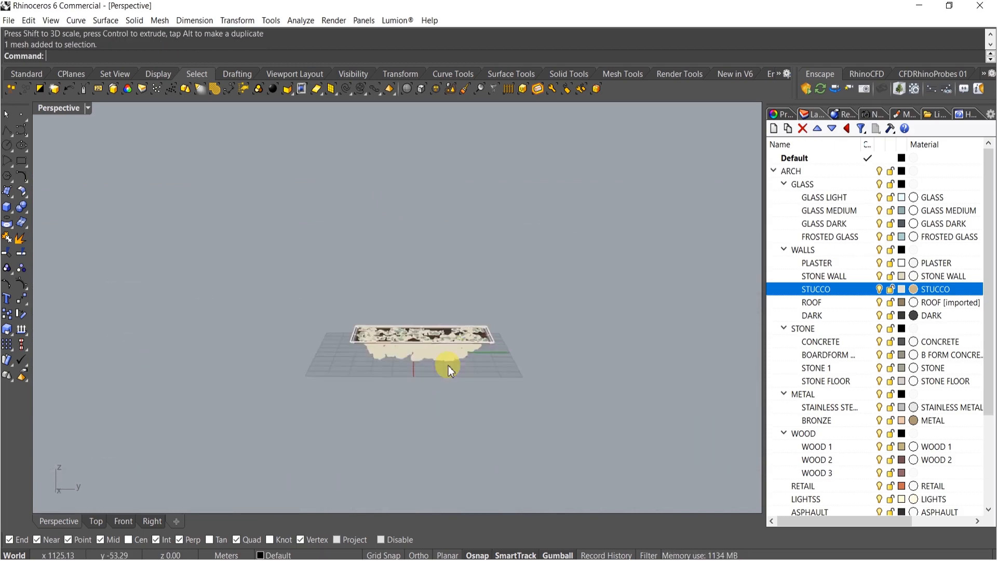
Window-select the box polysurface and explode it into separate surfaces
scroll(468, 373, "up", 3)
left_click_drag(488, 379, 206, 208)
key("Return")
key("Return")
right_click_drag(323, 319, 317, 437)
left_click(318, 436)
middle_click(352, 423)
left_click(336, 417)
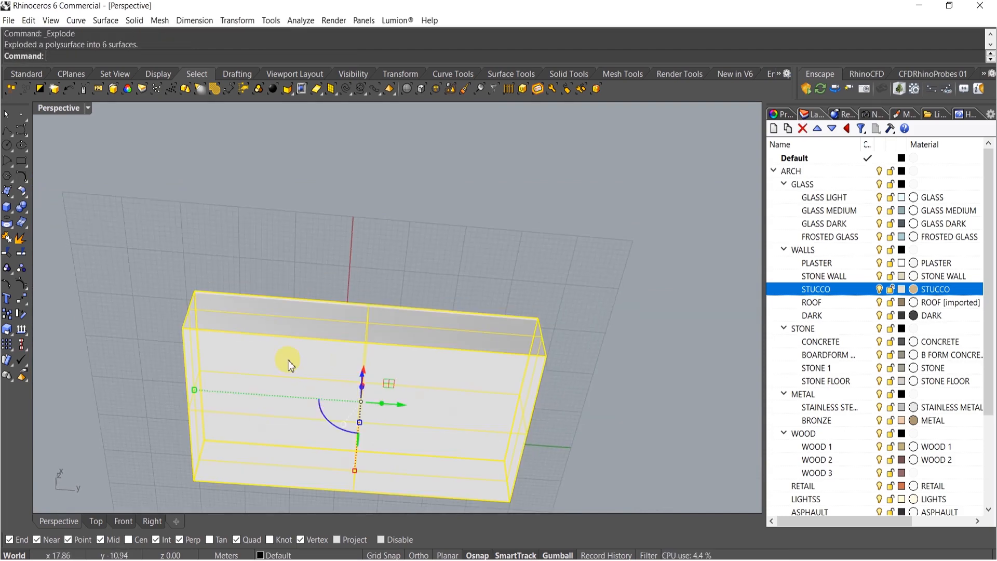
Delete one face of the exploded box and lock the baked objects
left_click(292, 370, "ctrl")
key("Delete")
right_click_drag(307, 414, 306, 452)
left_click(305, 414)
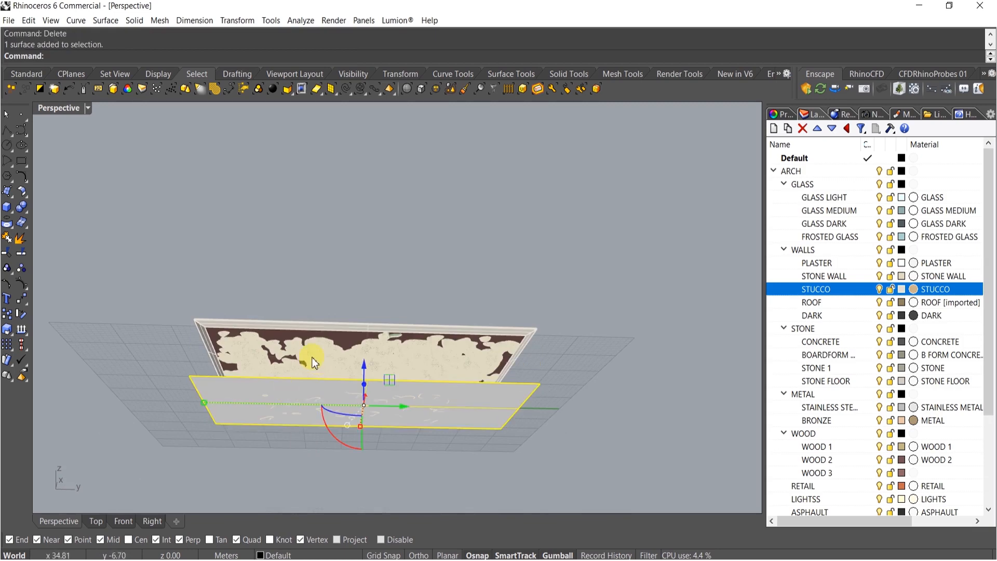
key("Return")
key("ctrl+l")
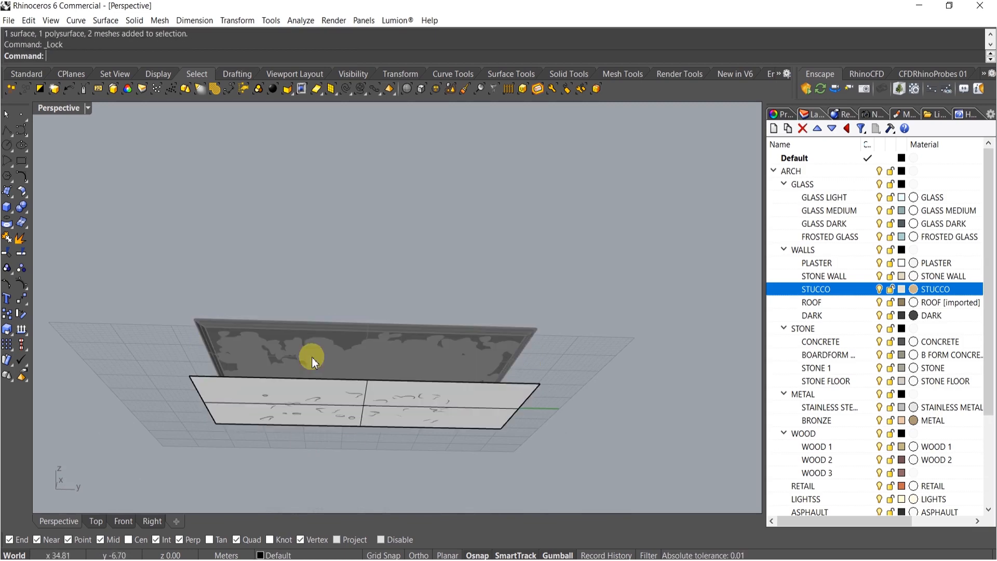
Scale the selected flat surface with the gumball into a large square ground plane around the model
left_click(270, 392)
right_click_drag(322, 459, 378, 357)
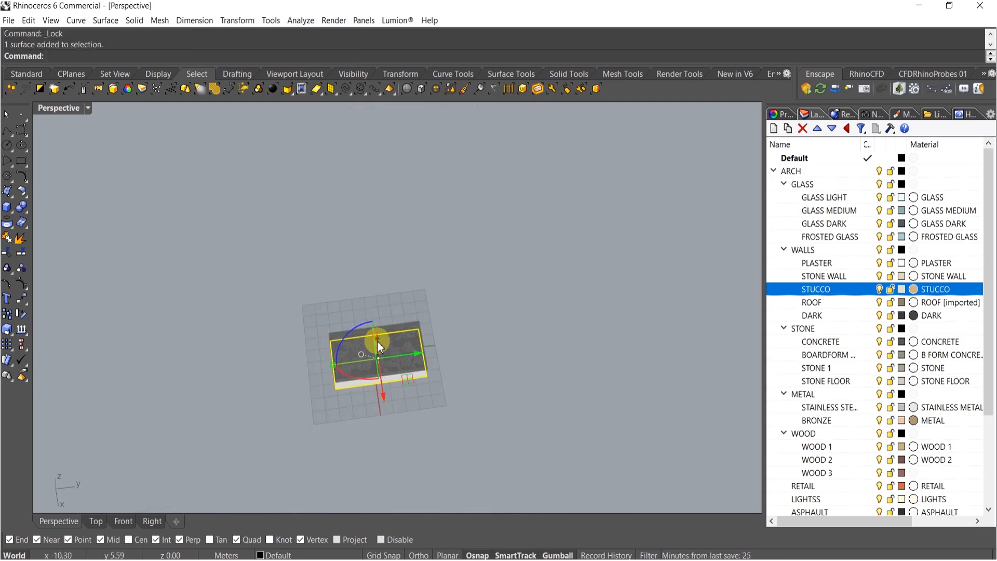
left_click_drag(375, 335, 362, 231)
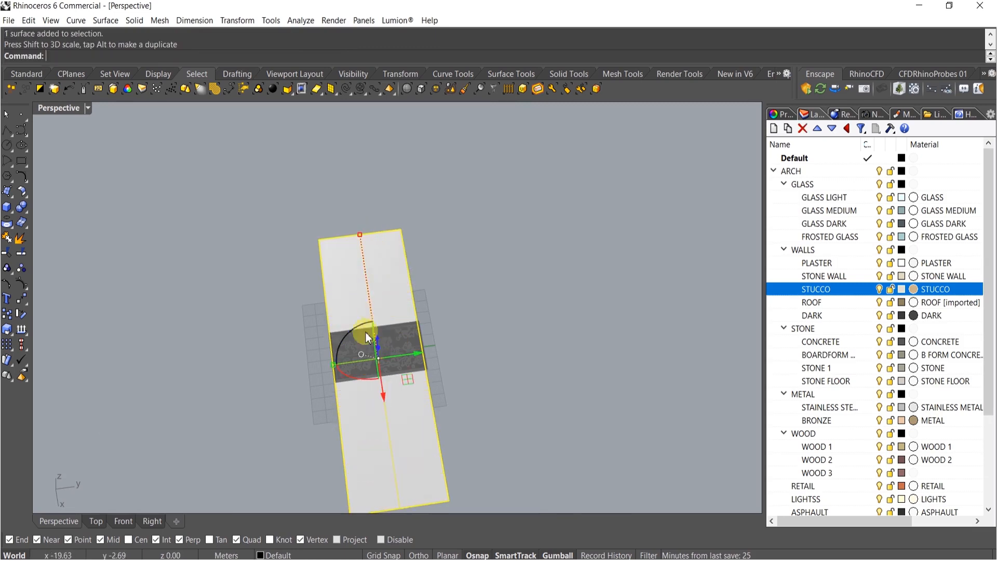
right_click_drag(364, 335, 401, 280)
left_click_drag(395, 254, 364, 354)
right_click_drag(363, 353, 327, 290)
left_click_drag(467, 323, 643, 317)
scroll(581, 282, "down", 9)
right_click_drag(500, 293, 436, 307)
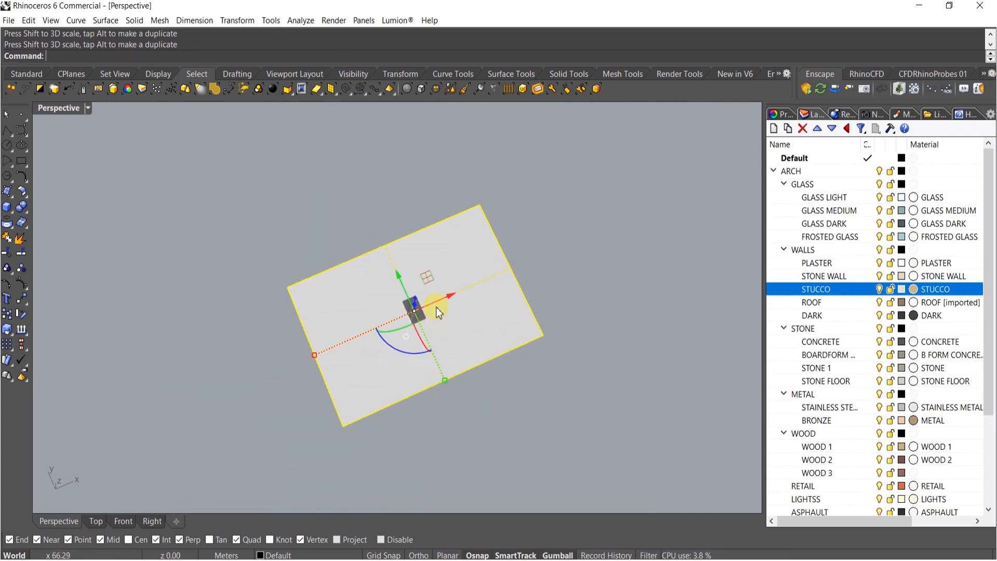
left_click_drag(446, 382, 473, 436)
right_click_drag(553, 356, 487, 322)
key("Escape")
right_click_drag(413, 299, 393, 314)
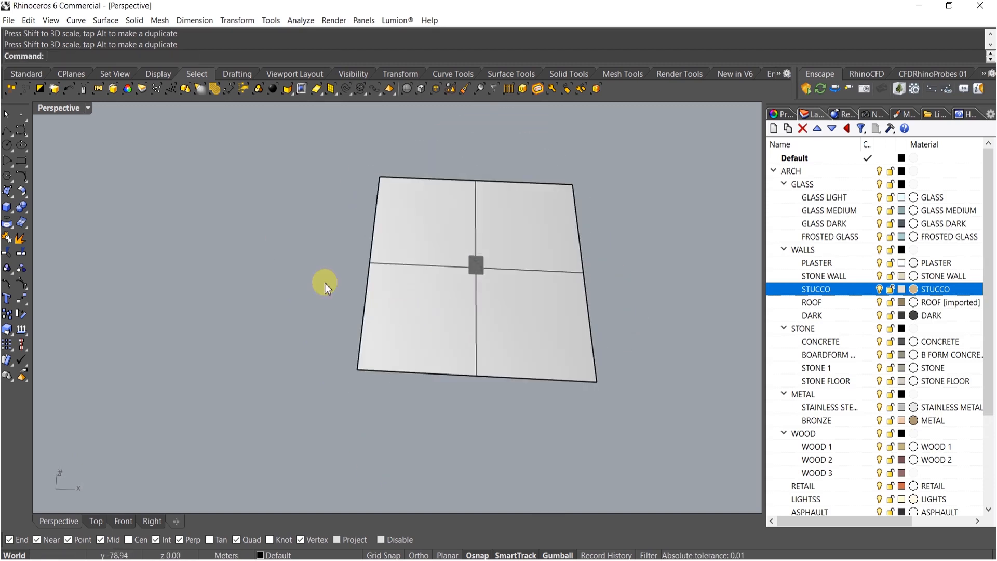
Rebuild the ground surface with 25 by 25 control points and degree 3
left_click(394, 261)
left_click_drag(370, 263, 356, 263)
right_click_drag(477, 279, 424, 292, "shift")
key("Escape")
scroll(424, 292, "up", 6)
mouse_move(406, 341)
right_mouse_down()
mouse_move(512, 294)
mouse_move(391, 291)
mouse_move(410, 339)
right_mouse_up()
left_click(416, 300)
type("Rebuild")
key("Return")
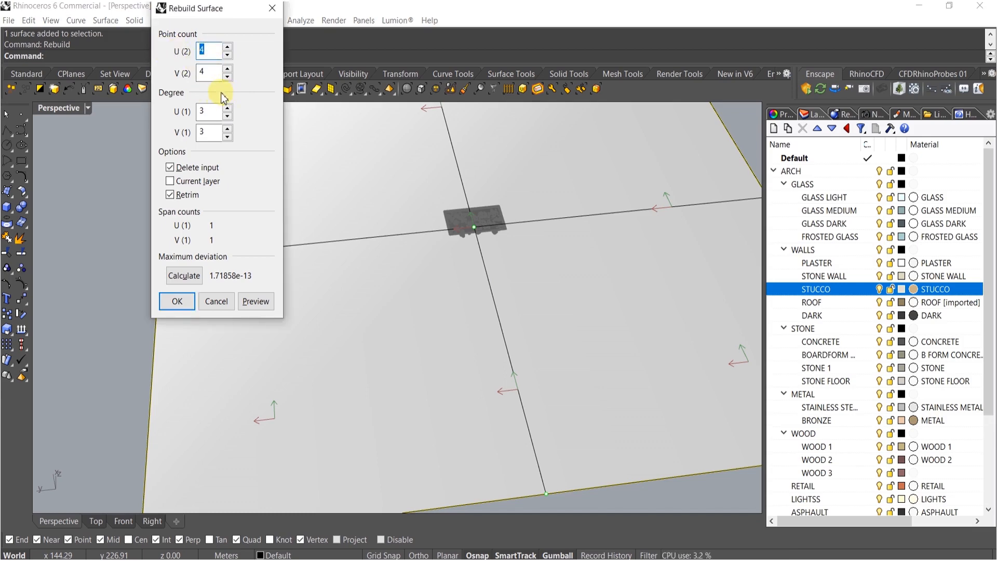
type("5")
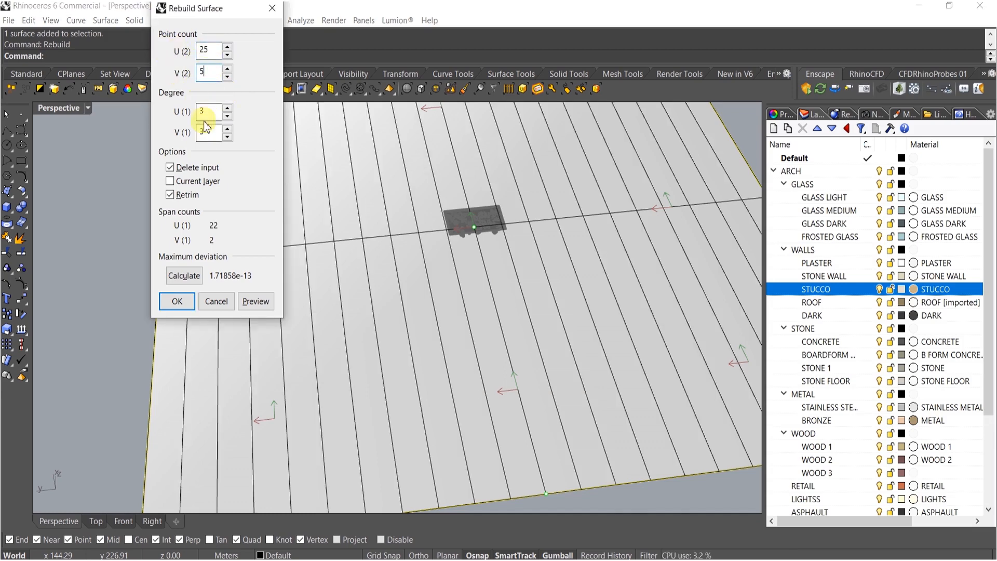
left_click(178, 306)
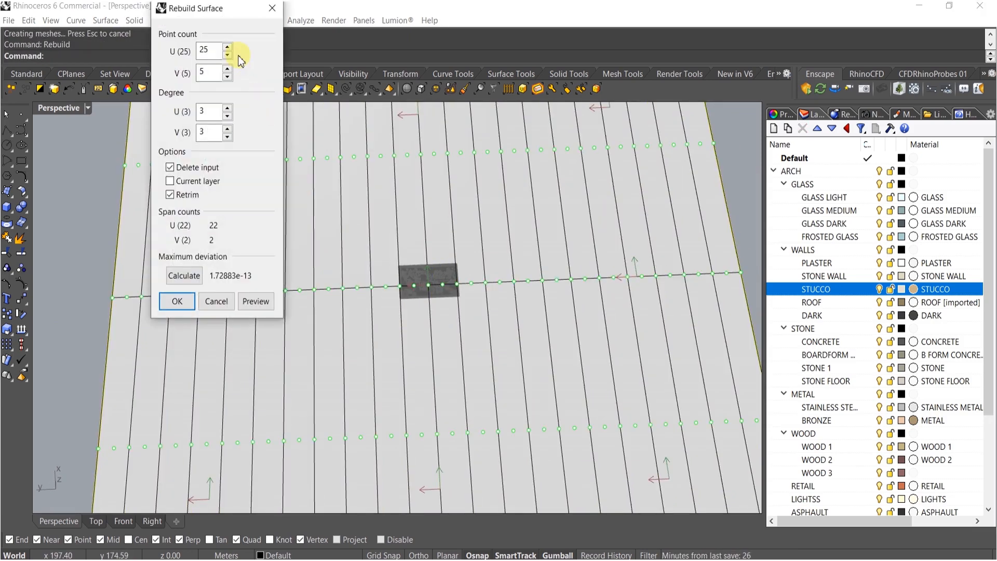
left_click(178, 301)
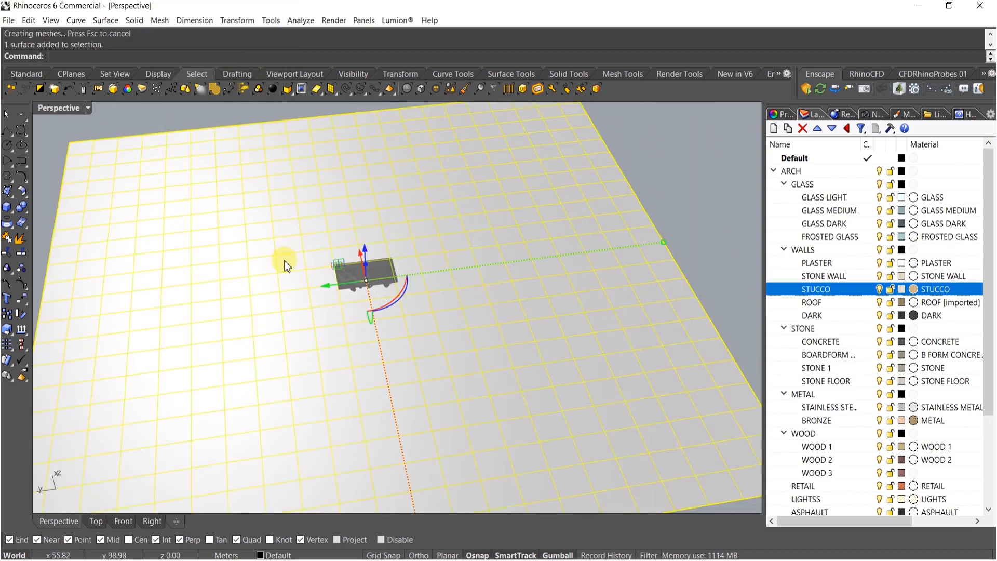
Turn on the ground surface's control points, brush-select a band of points and raise them with the gumball
right_click_drag(266, 235, 385, 155, "shift")
left_click(26, 280)
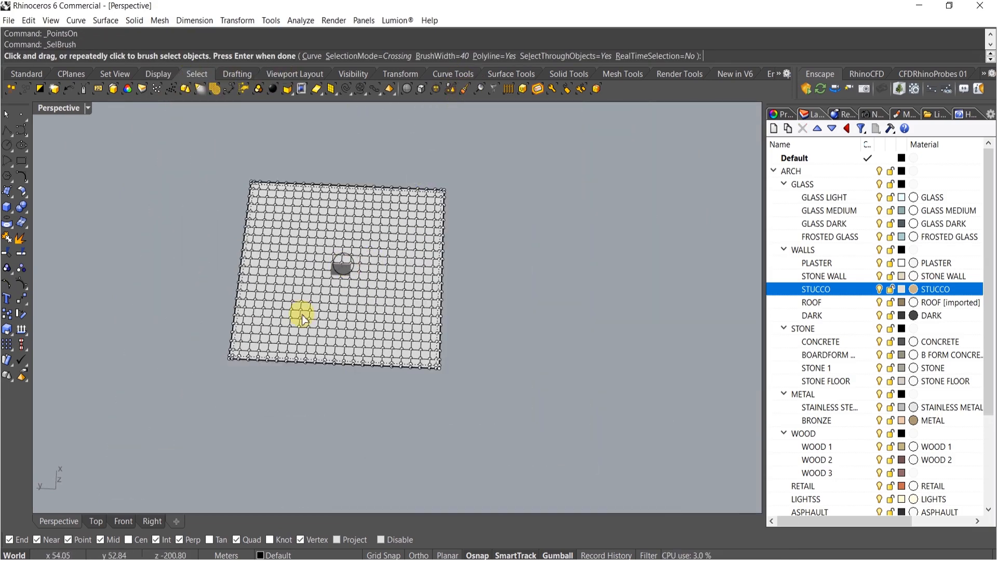
mouse_move(303, 342)
left_mouse_down()
mouse_move(294, 196)
mouse_move(385, 211)
left_mouse_up()
left_click_drag(372, 347, 402, 341)
key("Return")
right_click_drag(383, 282, 345, 259)
scroll(290, 259, "up", 8)
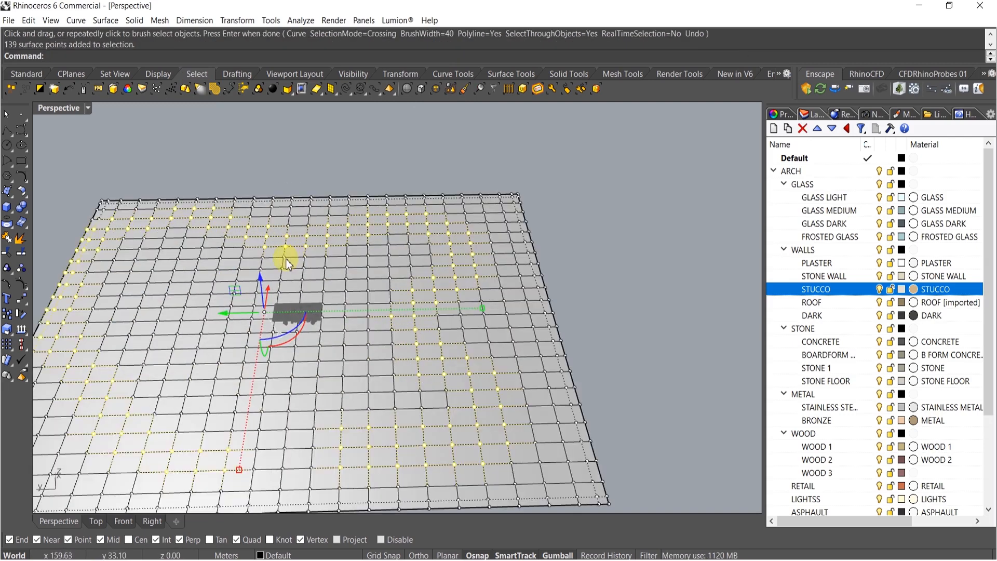
left_click_drag(262, 283, 261, 241)
mouse_move(272, 290)
right_mouse_down()
mouse_move(312, 289)
mouse_move(274, 378)
mouse_move(323, 296)
right_mouse_up()
key("Escape")
Brush-select further groups of control points and move them vertically to sculpt the terrain
right_click(324, 297)
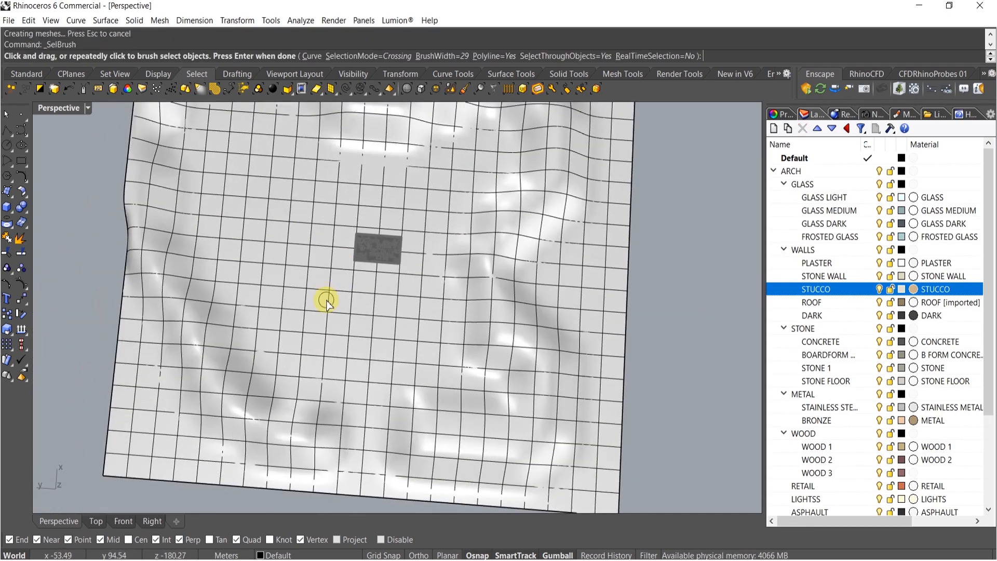
left_click_drag(325, 298, 120, 303)
left_click(20, 283)
right_click_drag(256, 317, 316, 239)
right_click_drag(338, 195, 339, 219)
left_click(464, 90)
scroll(339, 293, "up", 2)
scroll(338, 295, "down", 2)
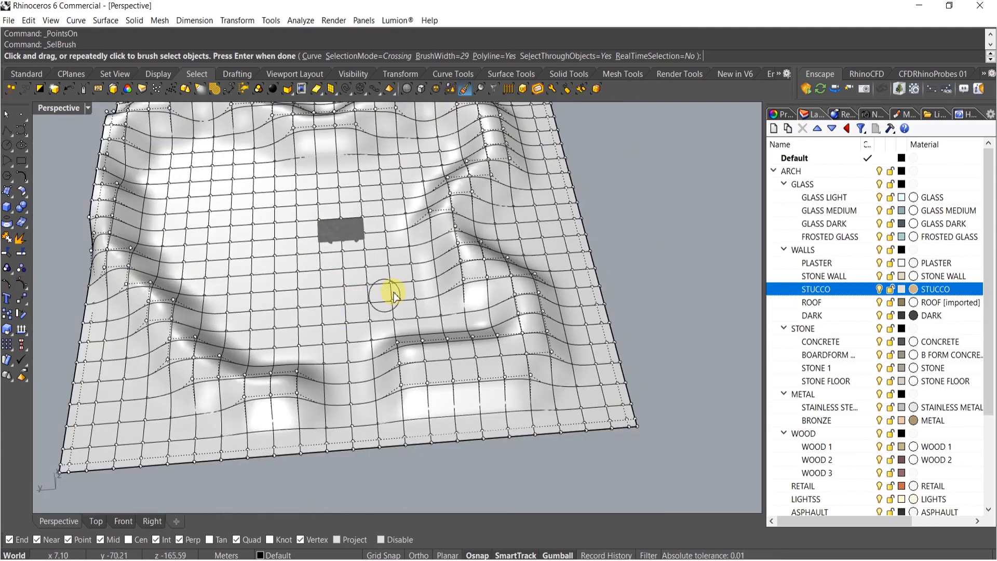
left_click_drag(393, 295, 307, 293)
left_click_drag(316, 200, 412, 172)
left_click_drag(211, 182, 240, 229)
right_click(251, 229)
right_click_drag(278, 225, 301, 204)
scroll(311, 244, "up", 5)
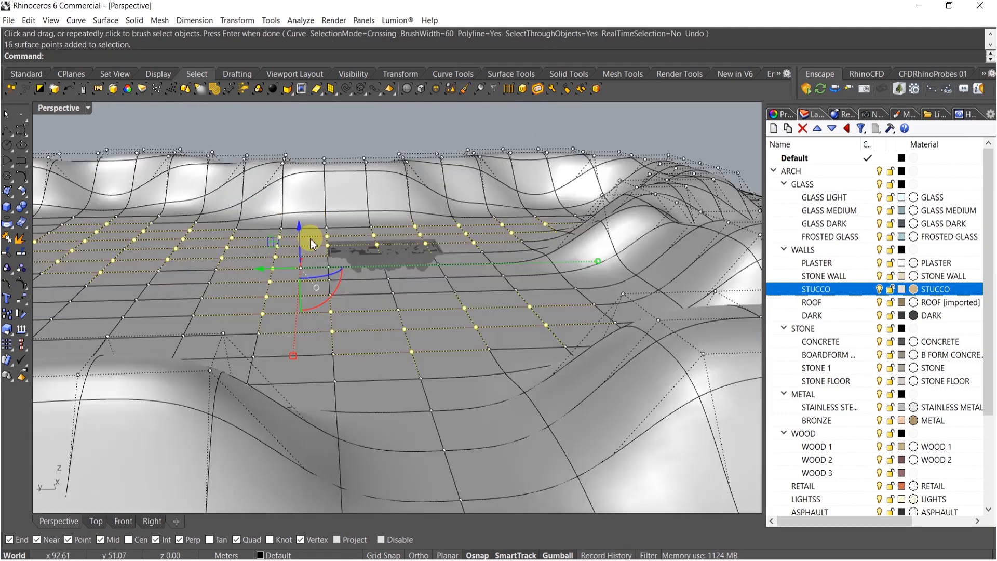
left_click_drag(290, 244, 299, 295)
key("Escape")
key("Escape")
Smooth the terrain surface twice using 75 smoothing steps
left_click(540, 327)
scroll(546, 329, "up", 3)
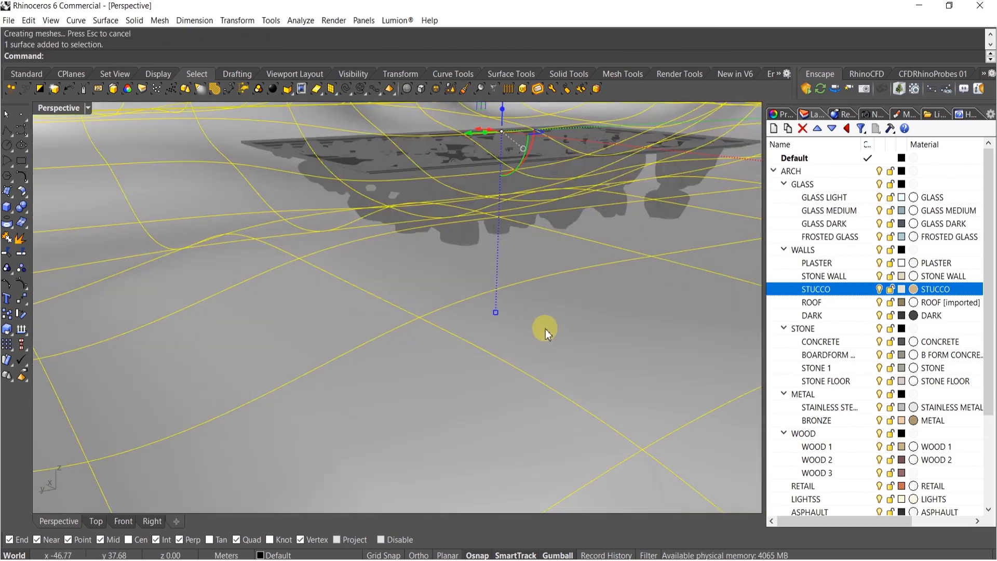
scroll(451, 365, "down", 5)
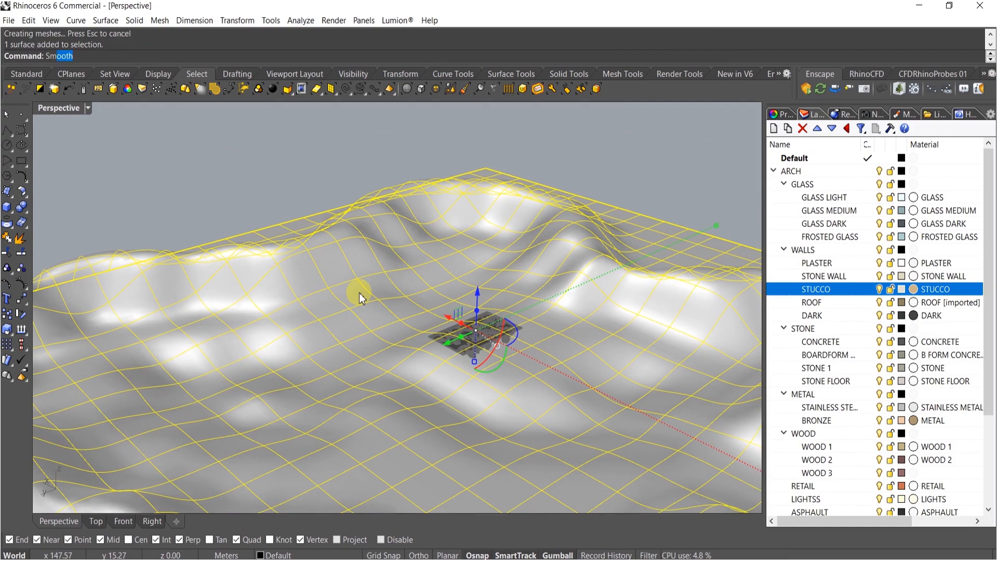
key("Return")
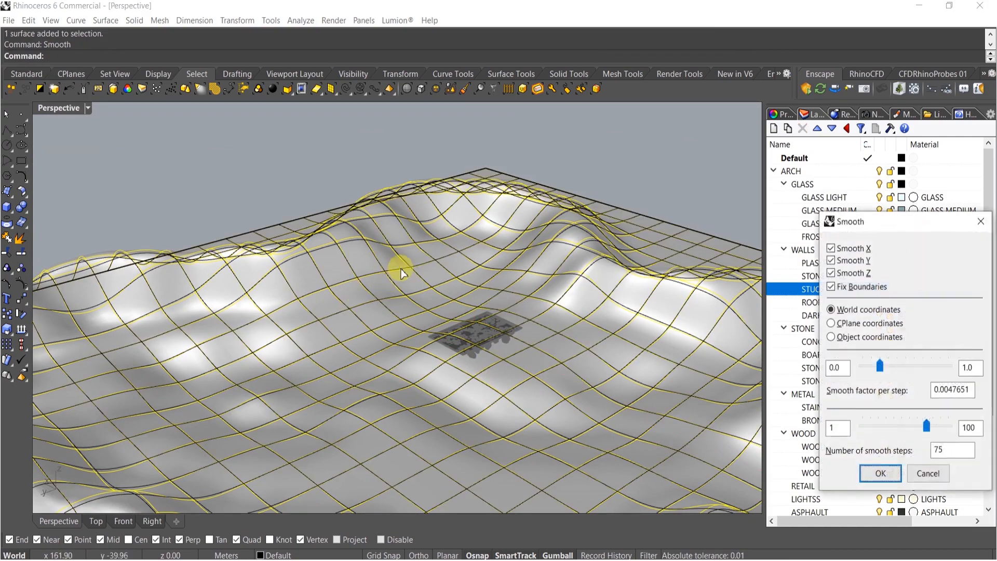
key("Return")
key("Return")
key("Return")
key("Return")
key("Return")
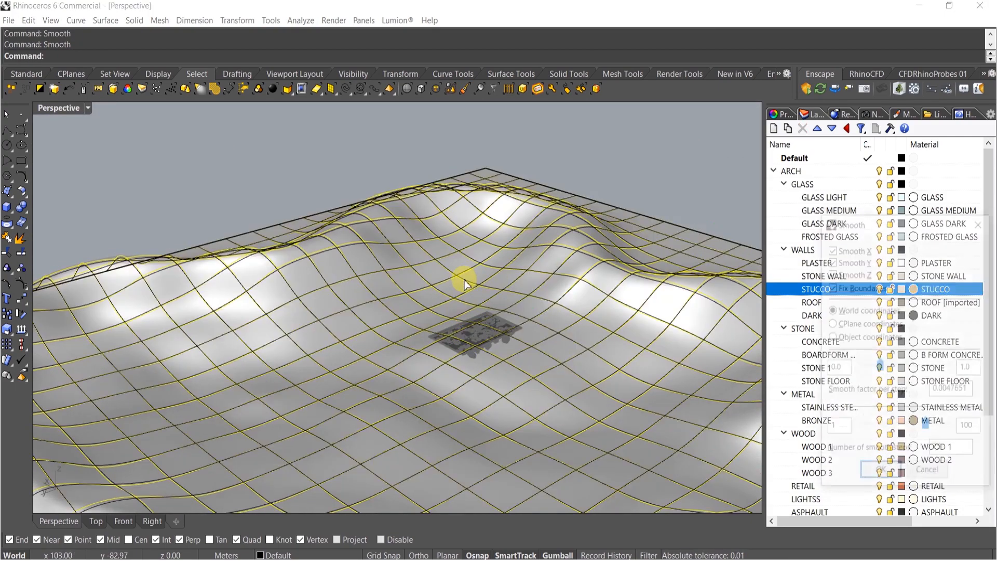
Move the terrain surface upward with the gumball so it sits around the baked building
right_click_drag(489, 307, 468, 387)
scroll(431, 420, "up", 5)
key("Escape")
left_click(421, 418)
scroll(401, 398, "up", 7)
scroll(458, 391, "down", 8)
right_click_drag(443, 331, 463, 329)
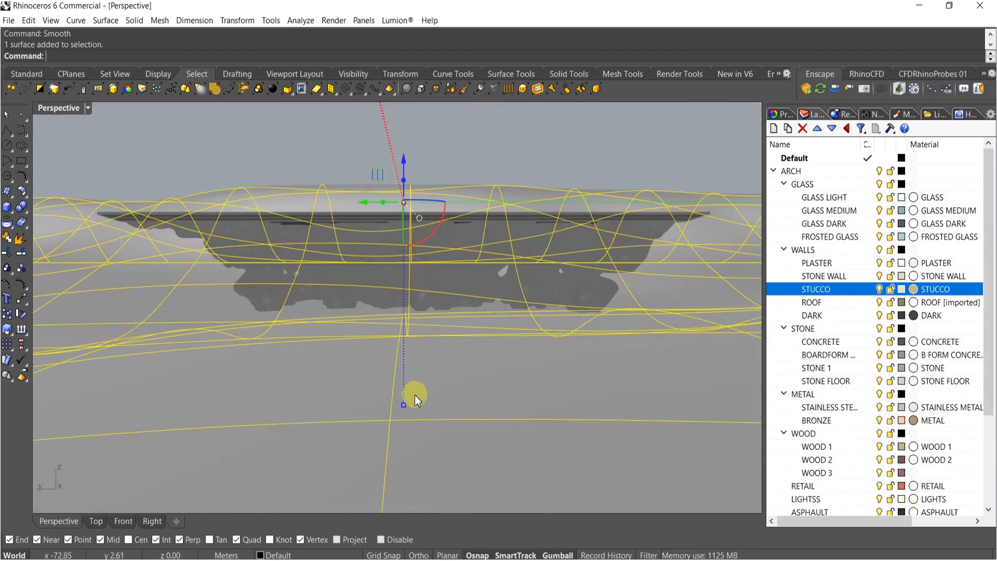
left_click_drag(403, 405, 403, 366)
right_click_drag(439, 329, 576, 416)
left_click_drag(576, 416, 462, 403)
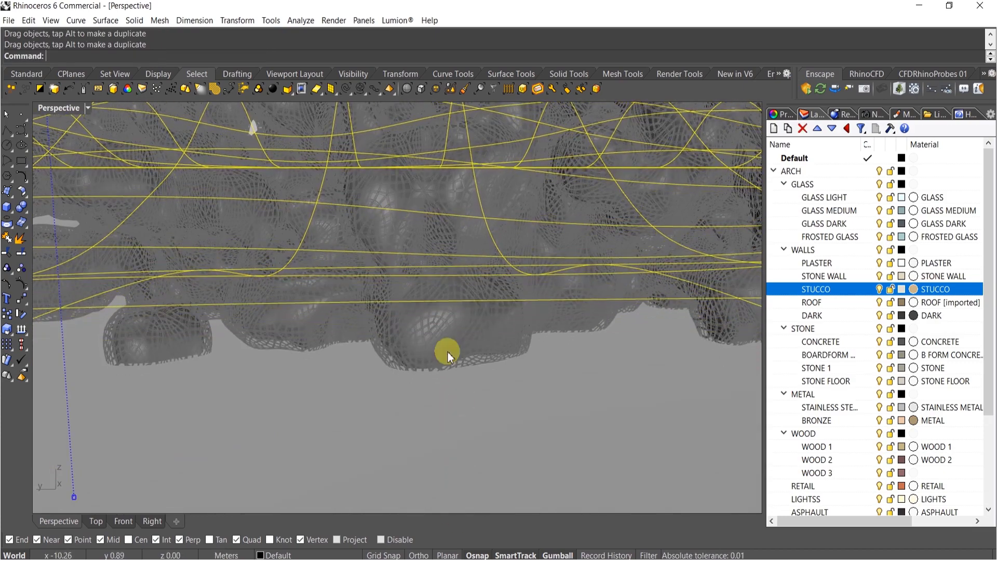
scroll(462, 403, "down", 5)
mouse_move(443, 305)
right_mouse_down()
mouse_move(426, 321)
mouse_move(444, 375)
mouse_move(445, 328)
mouse_move(469, 327)
mouse_move(444, 316)
right_mouse_up()
key("Escape")
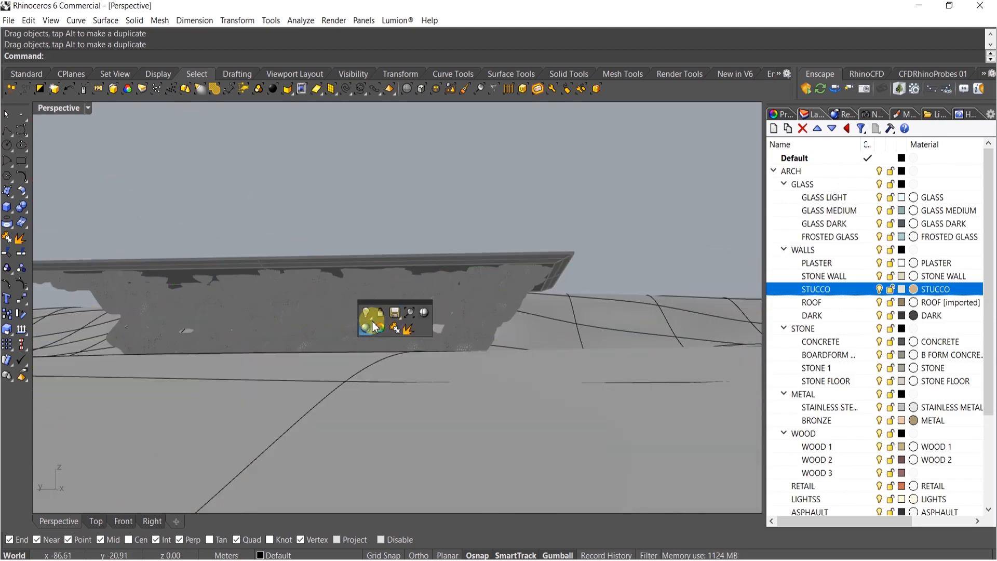
Preview the viewport in Rendered display mode and switch back to Shaded
left_click(373, 323)
right_click_drag(379, 307, 479, 281)
left_click(438, 282)
middle_click(438, 282)
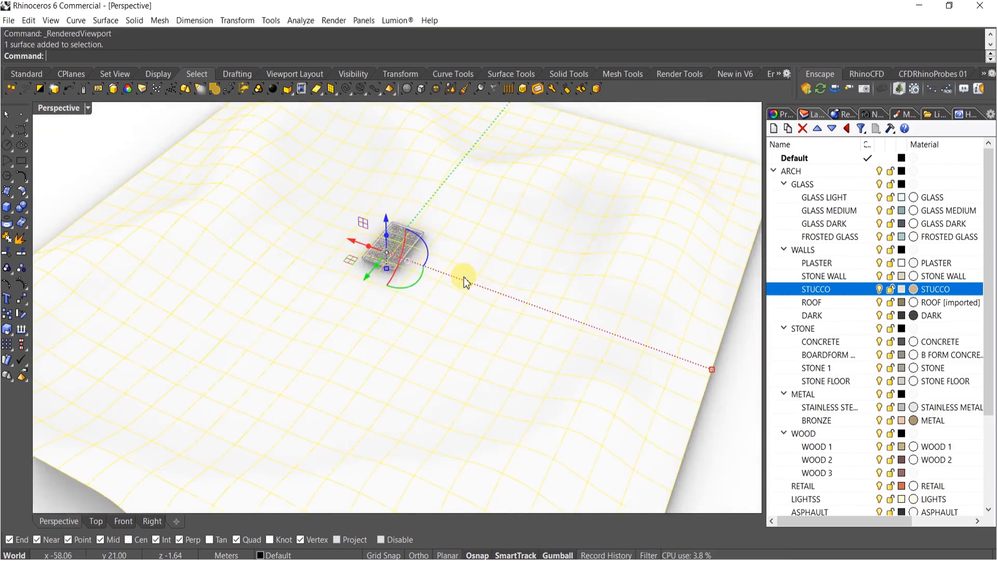
key("ctrl+alt+e")
middle_click(450, 297)
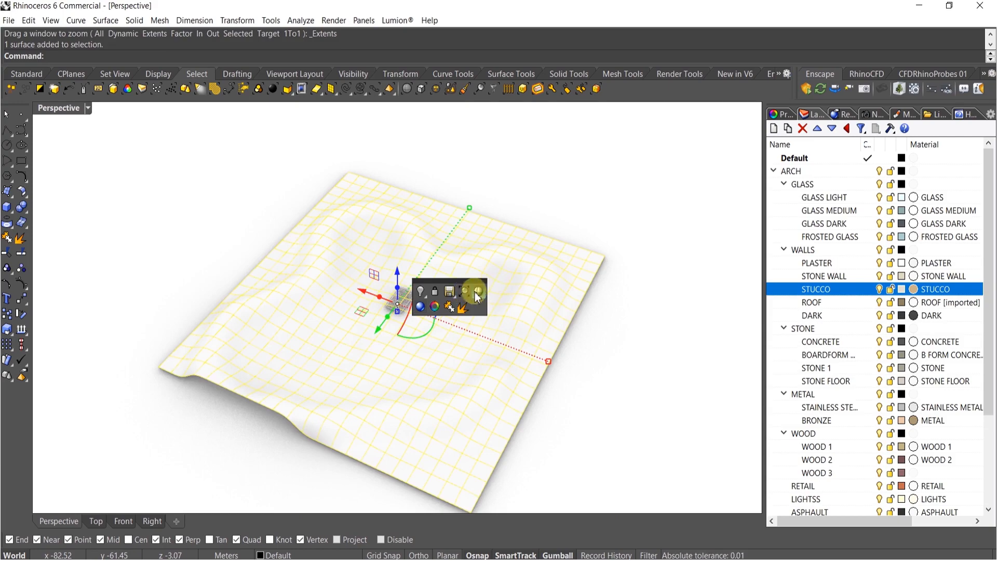
left_click(477, 295)
mouse_move(522, 191)
right_mouse_down()
mouse_move(541, 256)
mouse_move(453, 213)
right_mouse_up()
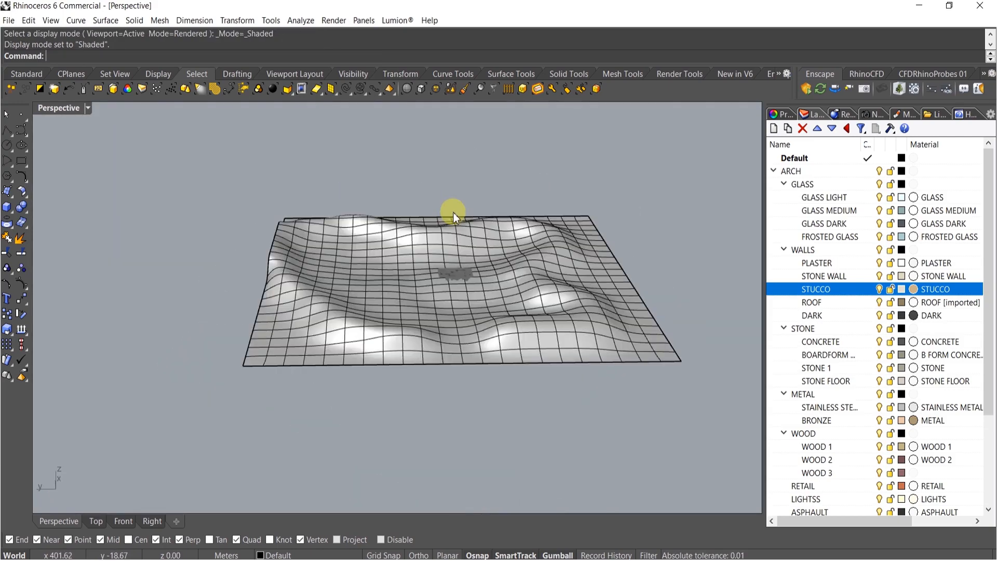
Assign the terrain surface to the ROCK layer
left_click(509, 322)
scroll(819, 464, "down", 3)
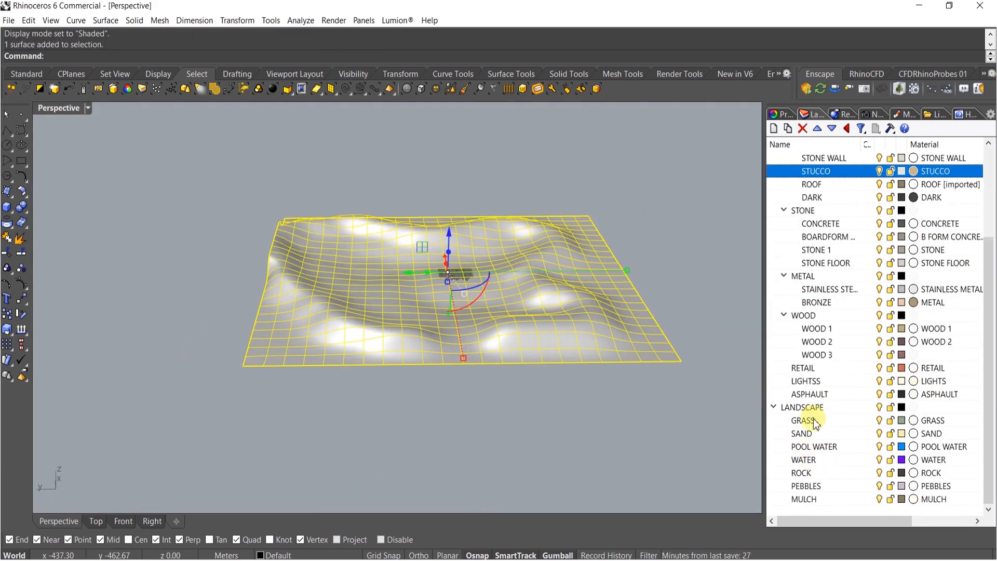
right_click(802, 471)
left_click(844, 414)
left_click(663, 421)
right_click_drag(539, 390, 496, 421, "shift")
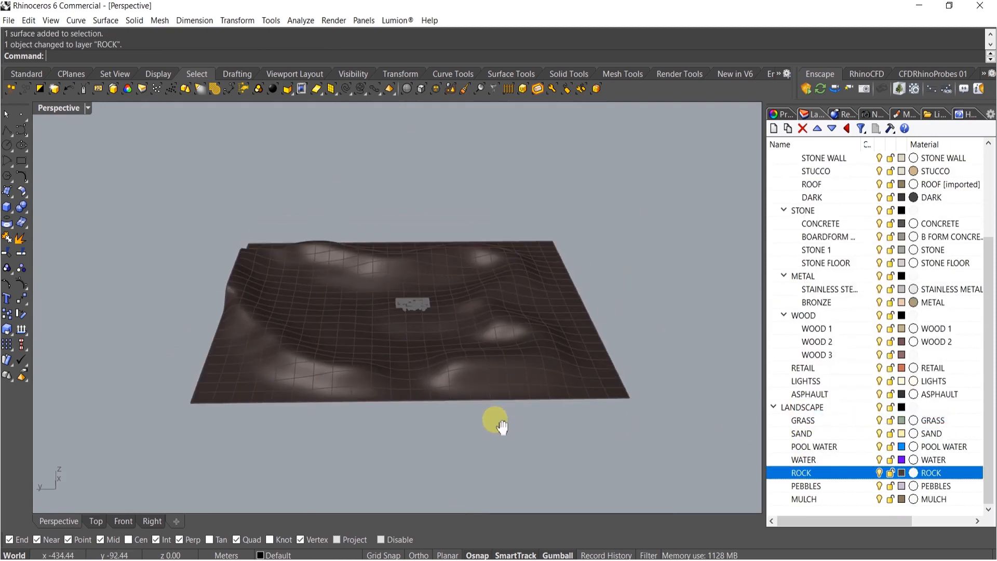
Draw a plane spanning the terrain from one corner to the opposite corner
left_click(8, 194)
left_click(109, 200)
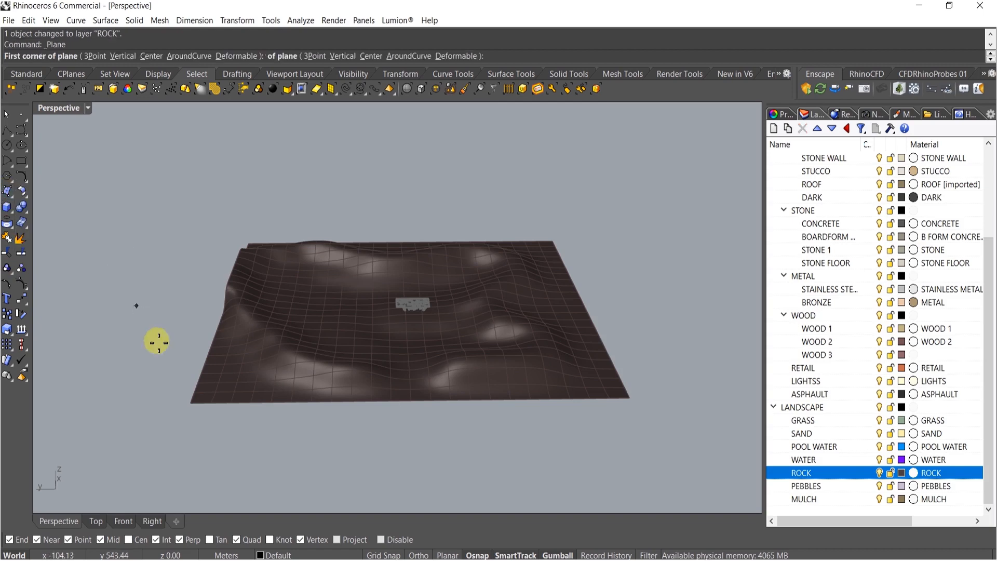
left_click(191, 403)
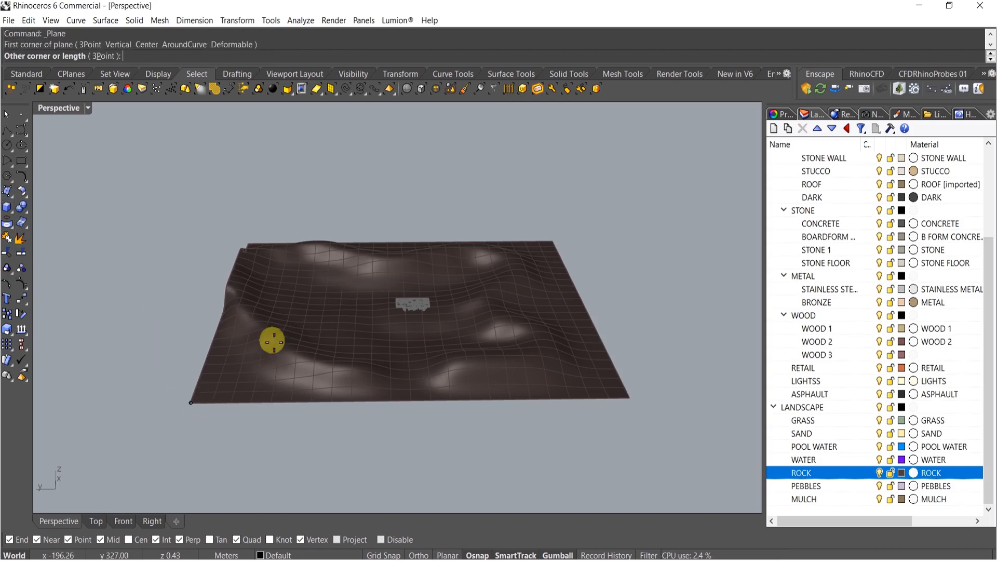
left_click(546, 250)
scroll(442, 312, "up", 5)
scroll(419, 356, "up", 10)
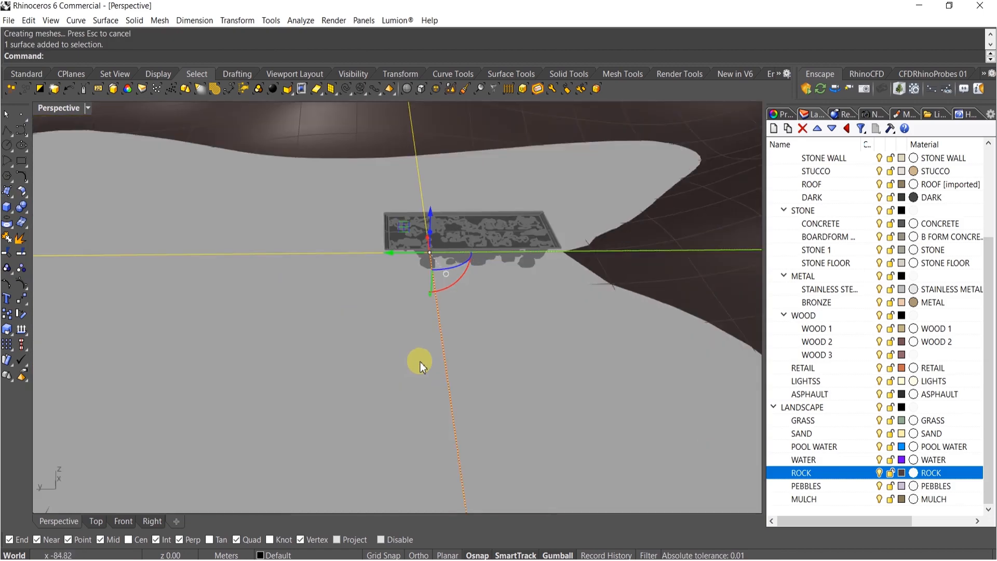
mouse_move(420, 314)
left_mouse_down("ctrl")
mouse_move(419, 341)
mouse_move(423, 322)
left_mouse_up("ctrl")
scroll(470, 287, "down", 6)
right_click_drag(470, 287, 507, 313)
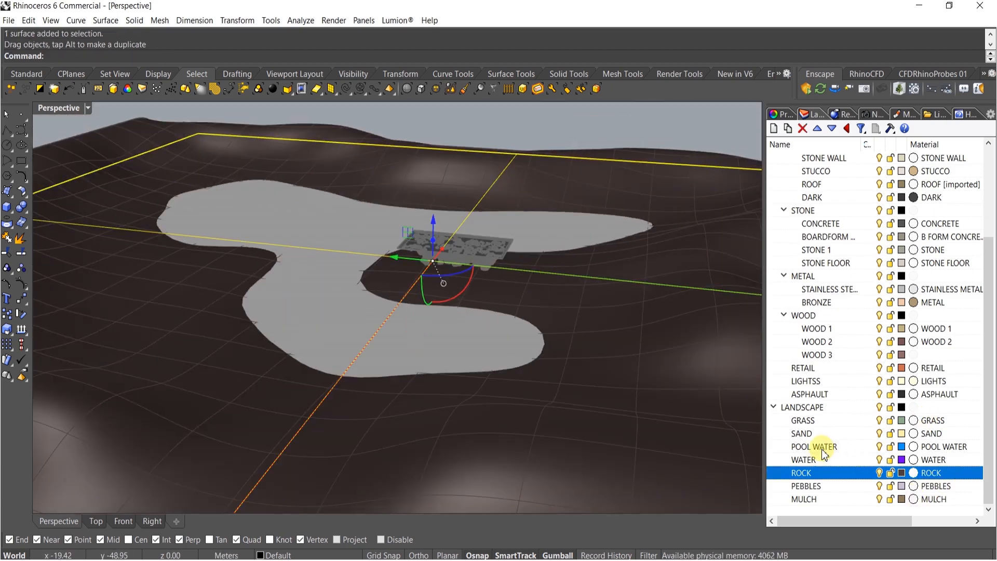
Move the new plane onto the WATER layer
right_click(813, 462)
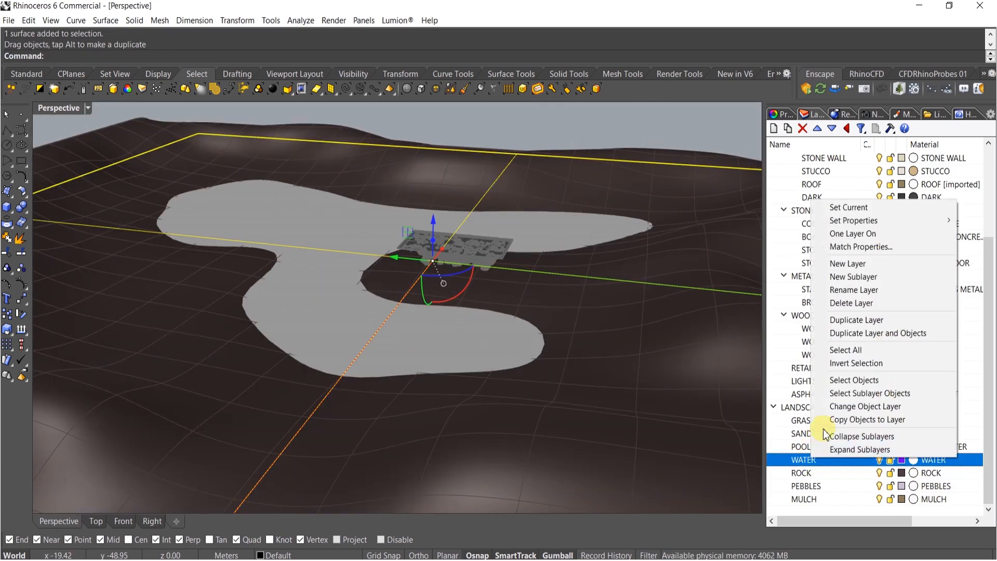
left_click(857, 406)
key("Escape")
Unlock all locked objects
right_click_drag(423, 311, 516, 396)
scroll(495, 332, "down", 10)
scroll(358, 332, "up", 3)
type("Unl")
key("Return")
Select all objects and scale them from a corner of the structure's frame using reference points with a 10 m second reference distance
key("ctrl+a")
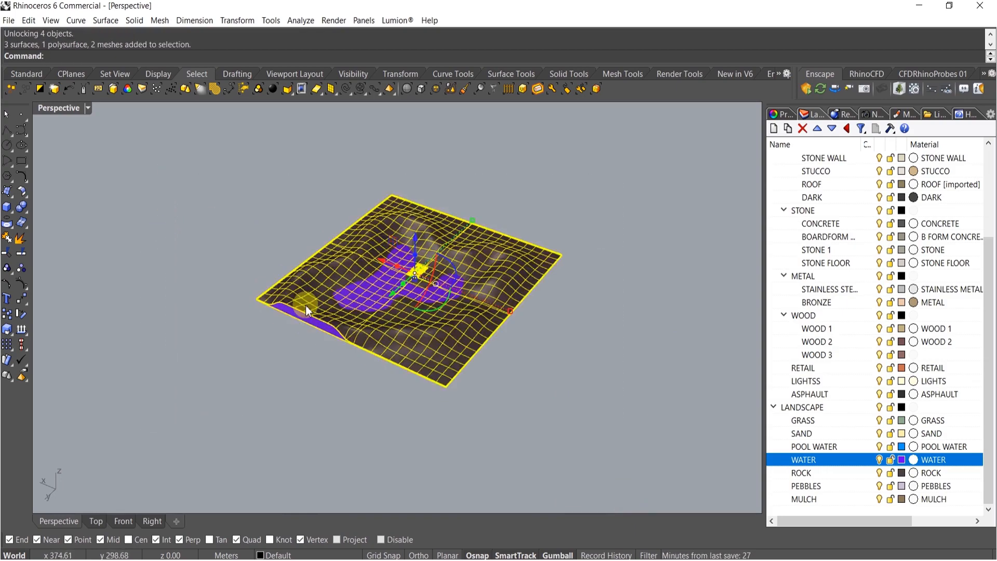
scroll(352, 289, "up", 8)
scroll(597, 252, "up", 6)
right_click_drag(501, 283, 463, 333)
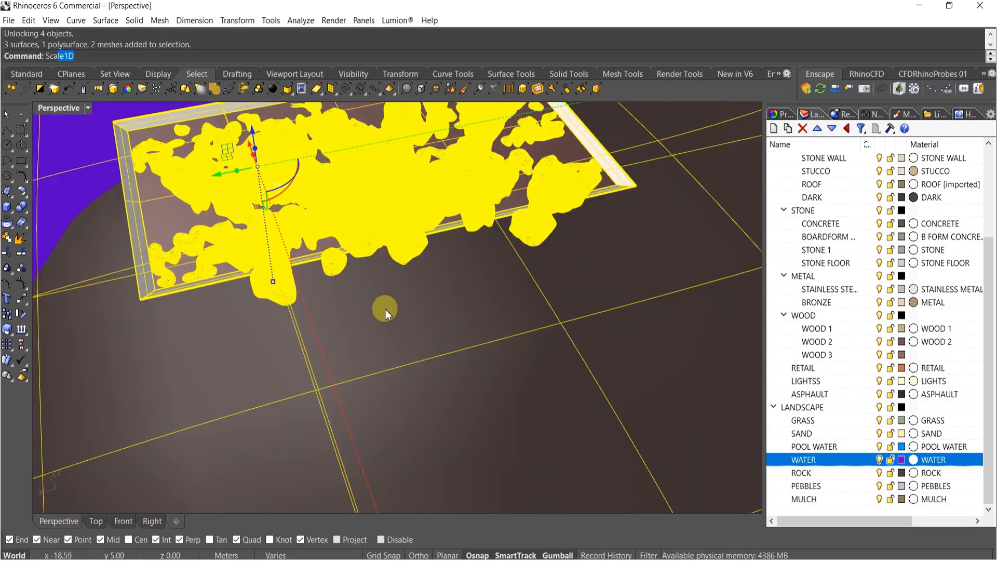
type("le")
key("Return")
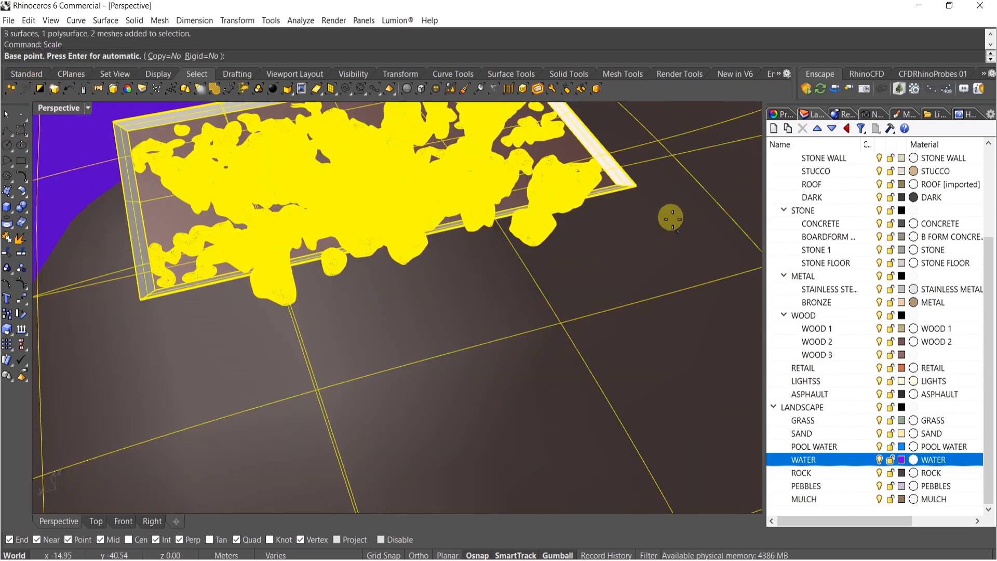
left_click(638, 185)
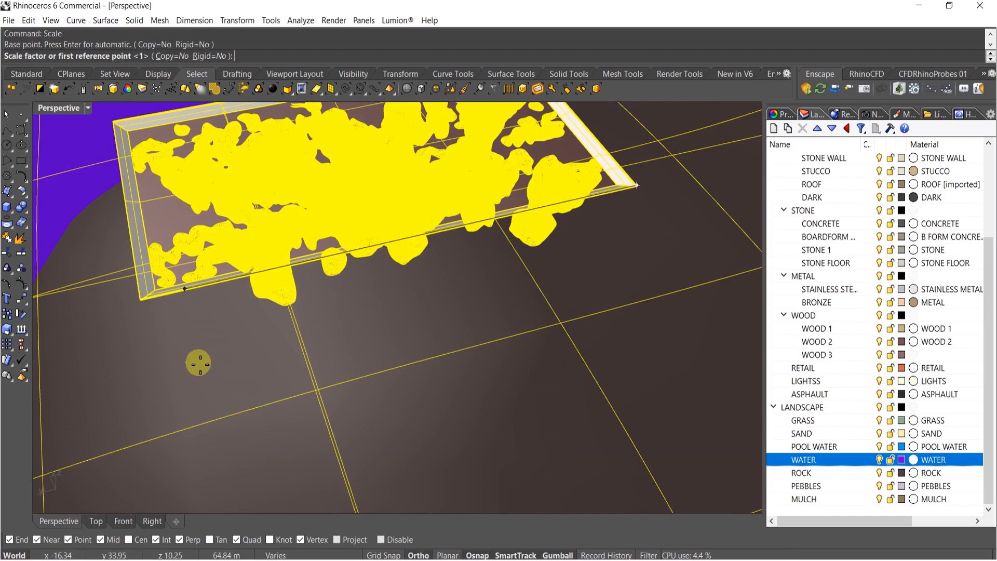
left_click(140, 300)
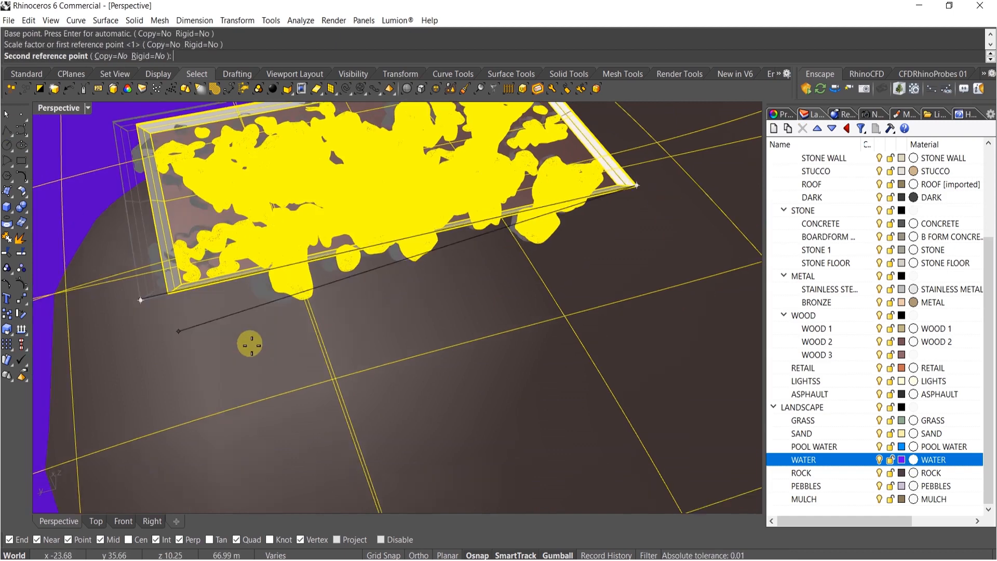
type("10")
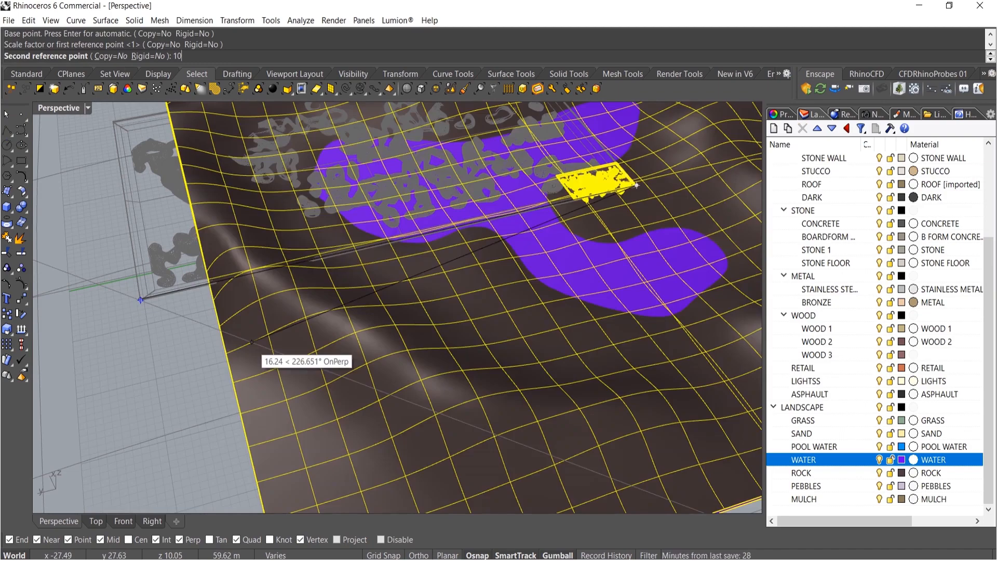
key("Return")
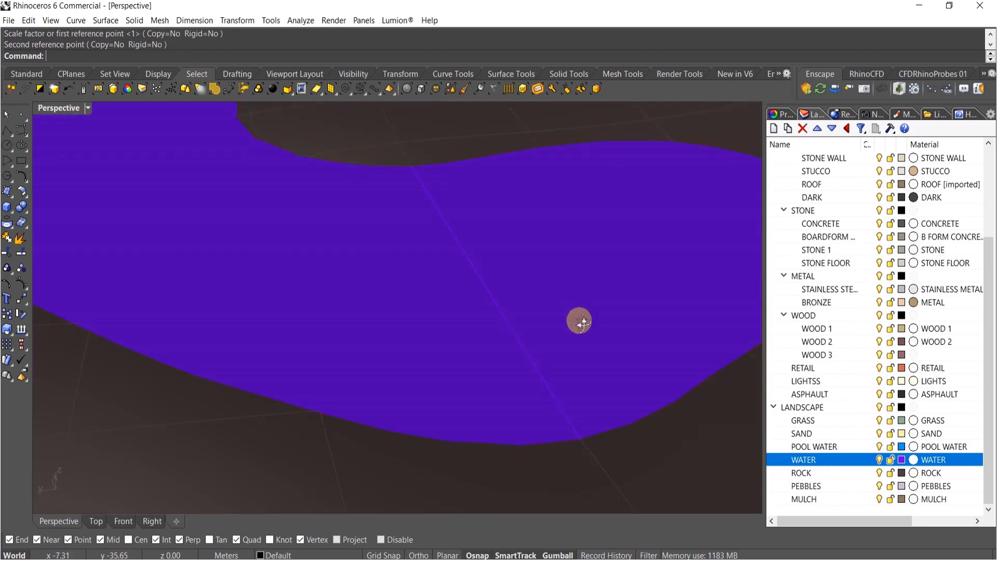
Select all objects and export them as a COLLADA (*.dae) file named 1.dae in the Desktop SPEED folder
right_click_drag(582, 324, 483, 370)
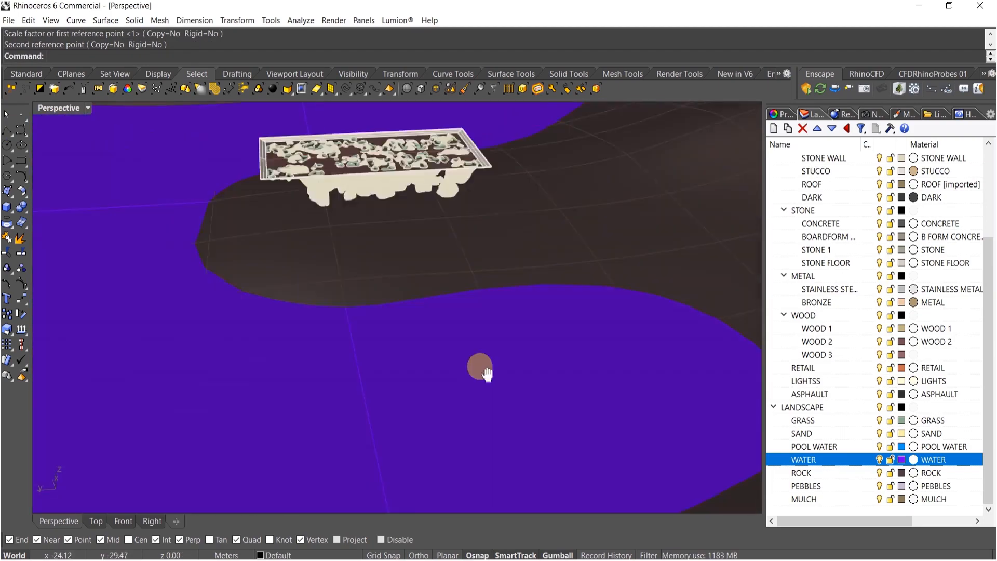
scroll(438, 258, "down", 12)
right_click_drag(438, 259, 507, 365)
key("ctrl+a")
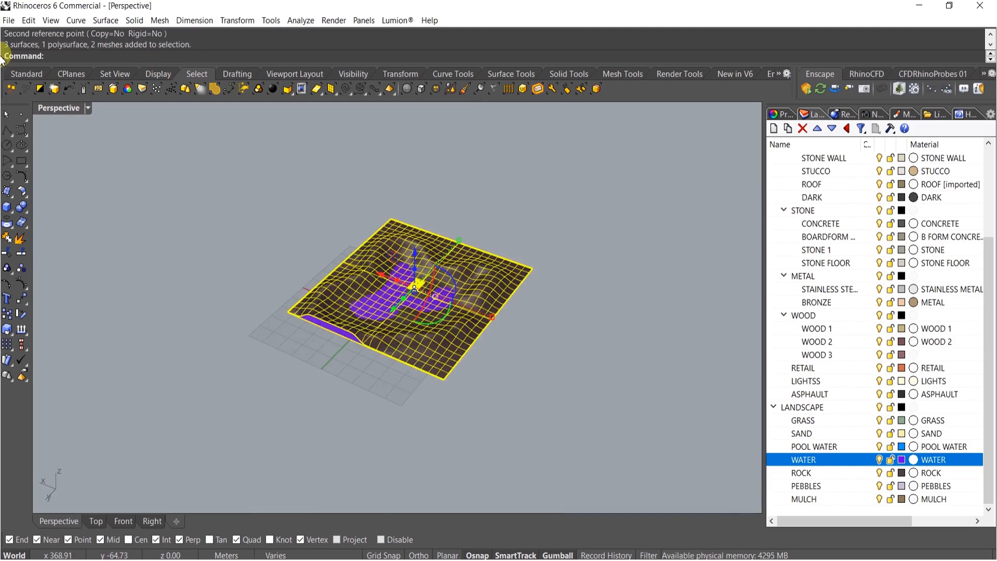
key("Return")
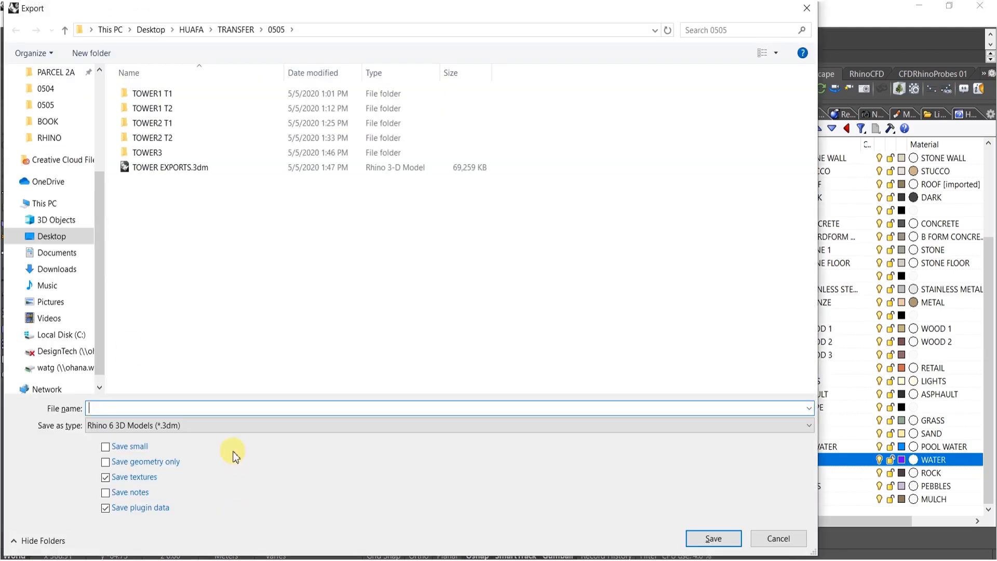
scroll(44, 226, "up", 2)
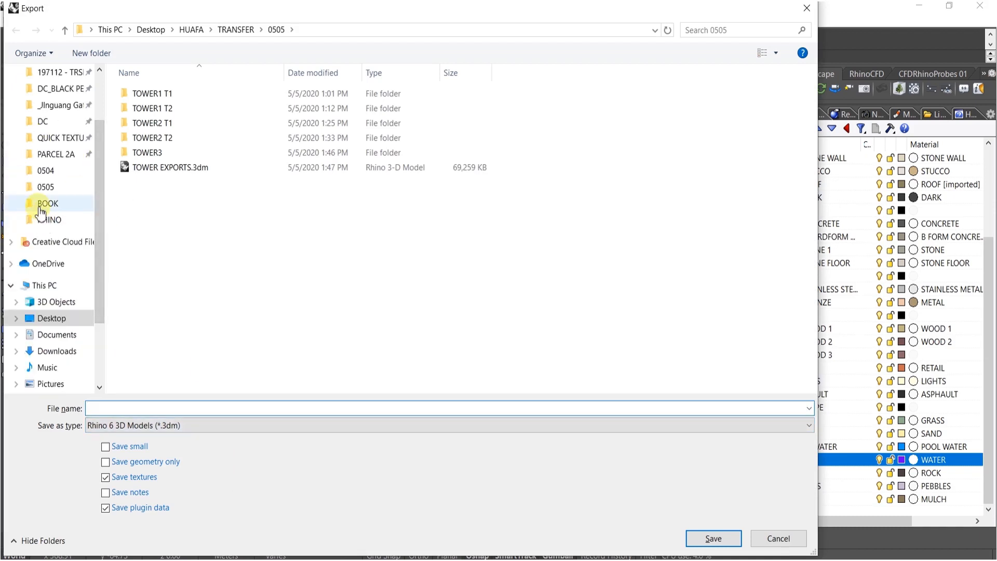
left_click(48, 203)
left_click(190, 30)
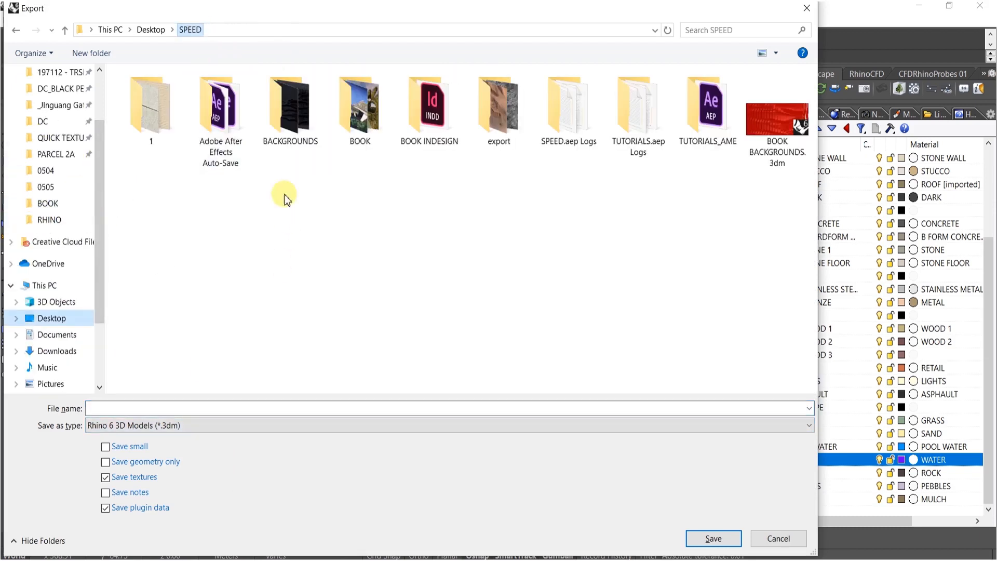
left_click(429, 426)
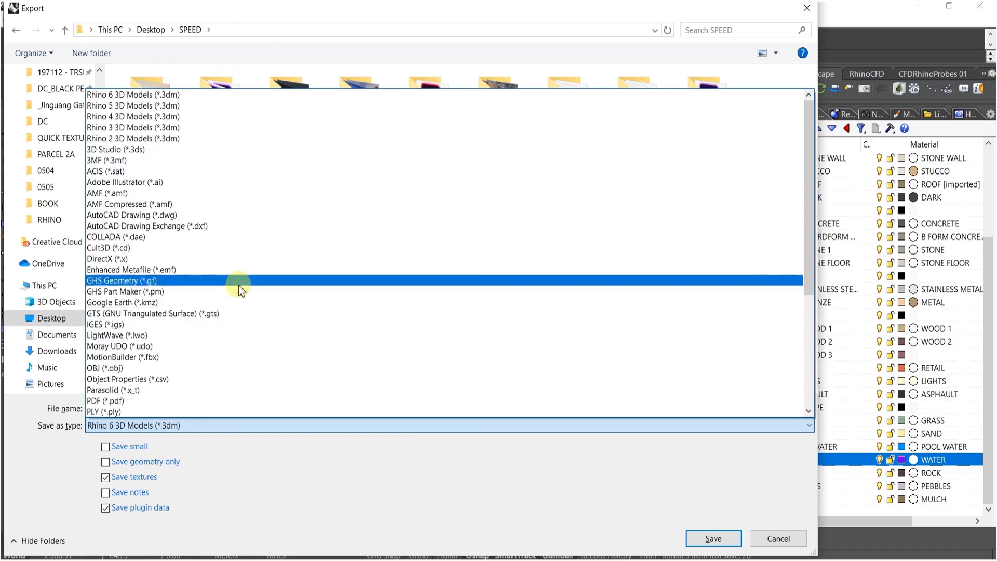
left_click(156, 236)
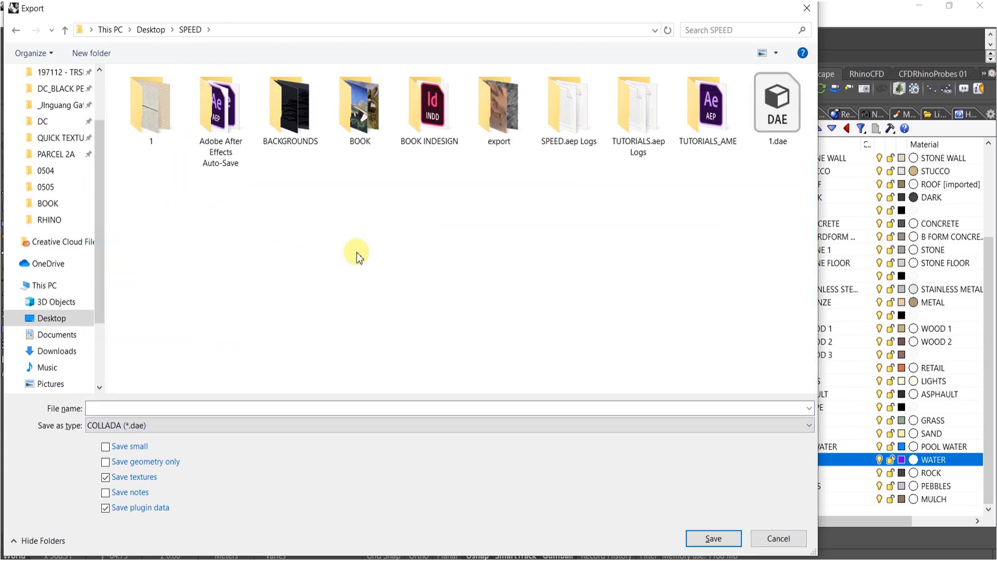
left_click(773, 136)
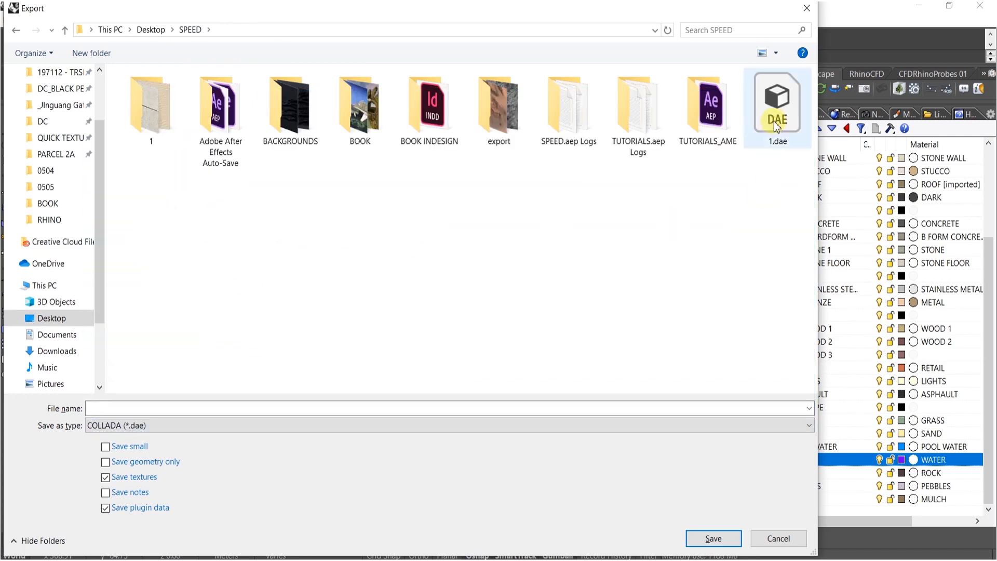
left_click(715, 538)
Switch to Lumion and start a new scene from the White template
left_click(481, 336)
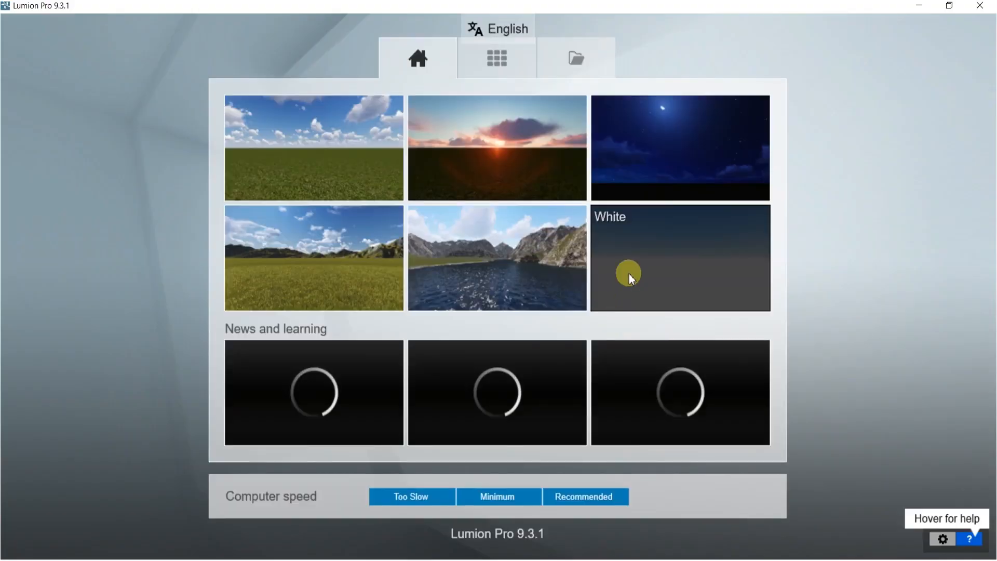
left_click(642, 265)
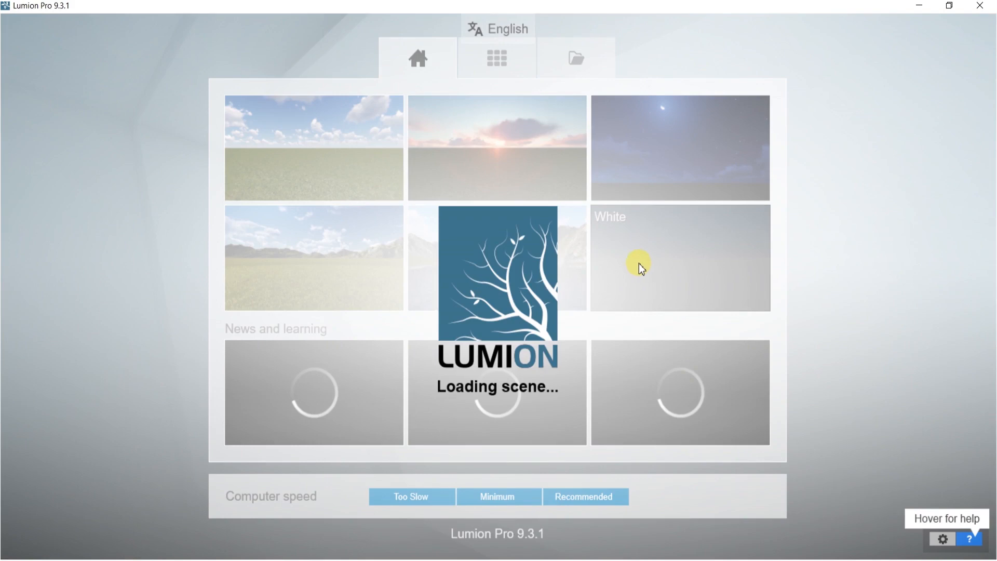
left_click(267, 560)
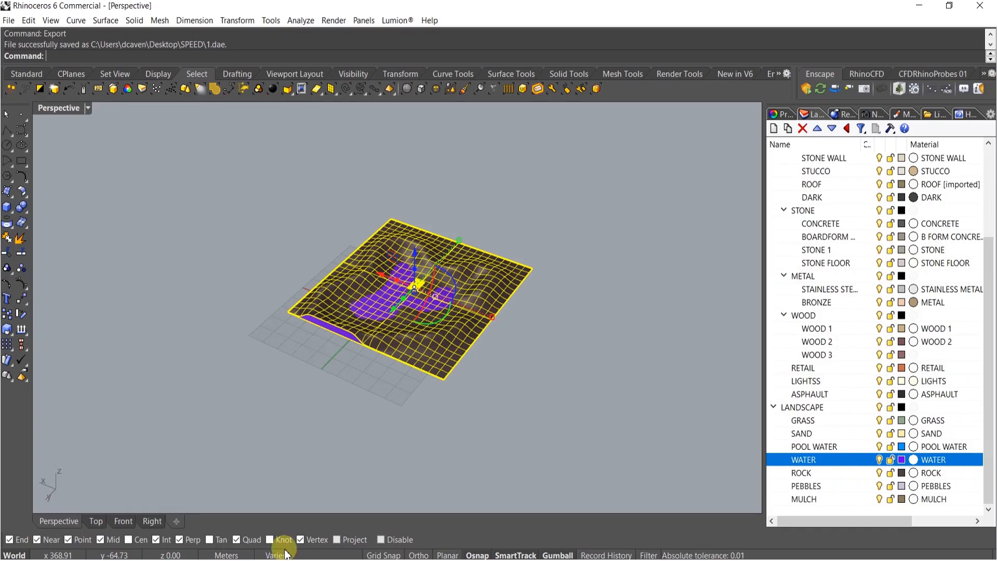
right_click_drag(429, 388, 404, 409)
left_click(404, 409)
left_click(326, 560)
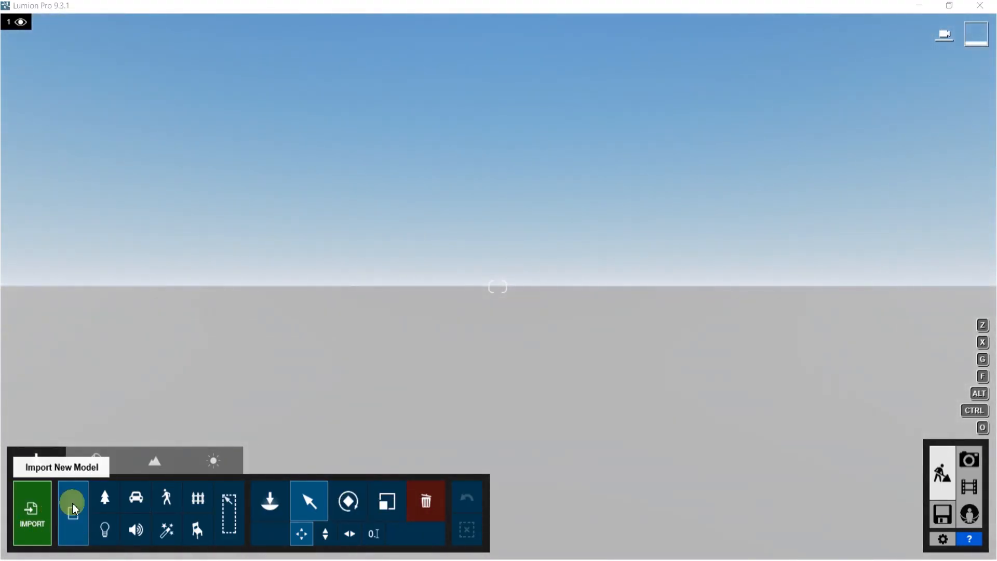
Import the 1.dae model from the SPEED folder as a new model, entering a quick placeholder model name
left_click(73, 508)
left_click(190, 48)
double_click(455, 231)
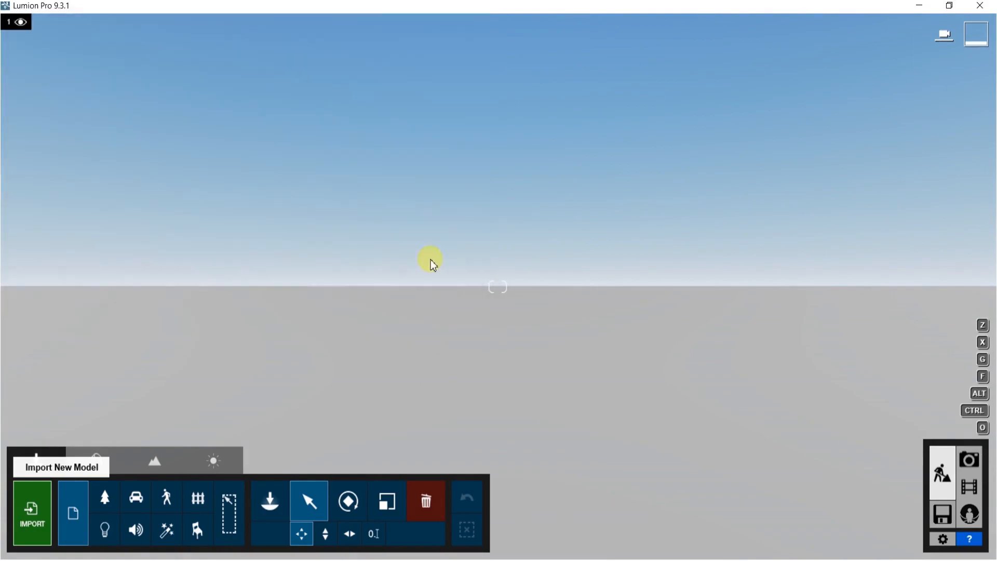
left_click(514, 214)
type("i,kujmhjnhgbfg")
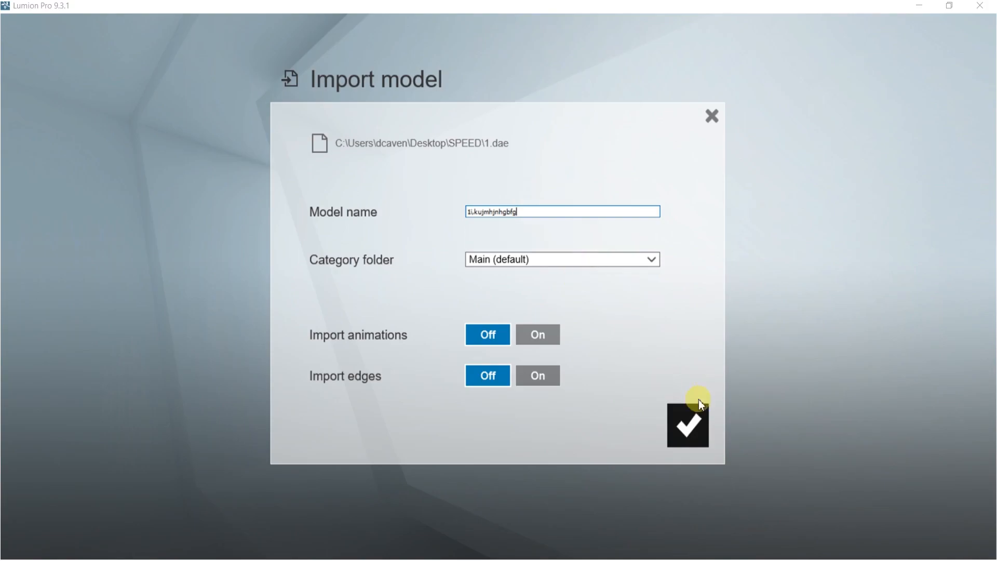
left_click(682, 420)
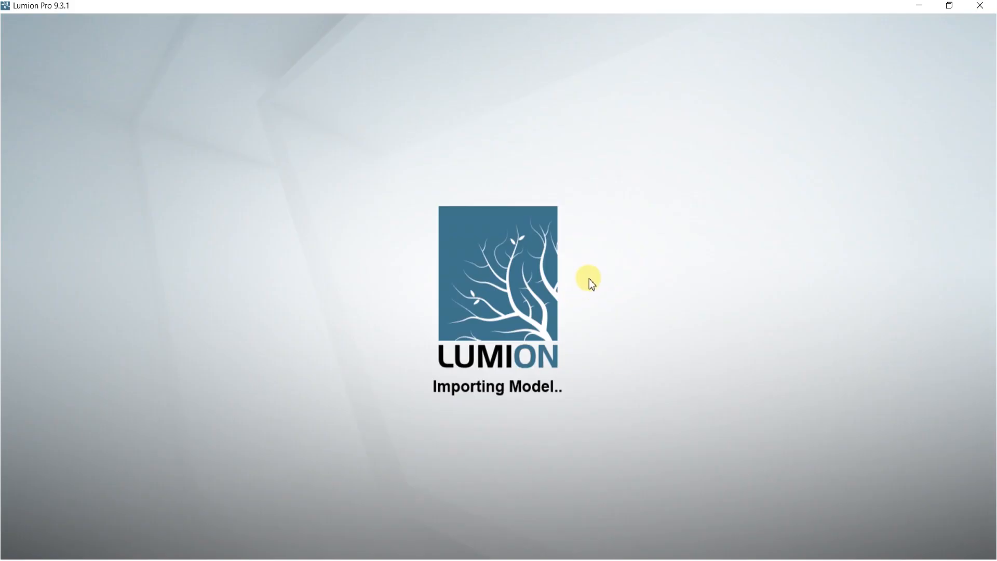
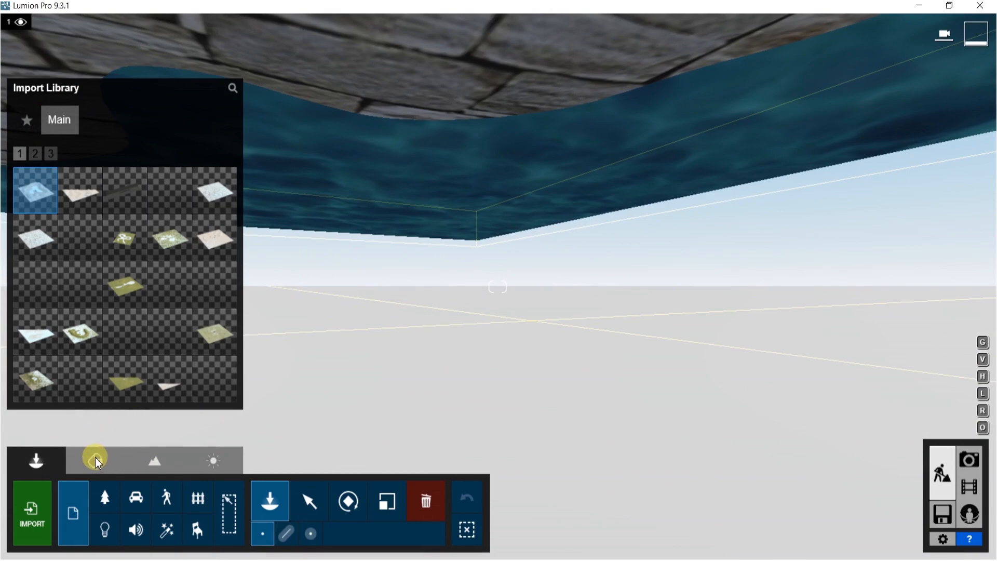
Open the Material Editor and pick the imported Chromodoris model to edit its materials
left_click(96, 461)
right_click_drag(525, 205, 431, 104)
mouse_move(497, 287)
right_mouse_down()
mouse_move(498, 156)
mouse_move(498, 363)
mouse_move(506, 228)
mouse_move(493, 359)
mouse_move(491, 302)
right_mouse_up()
key("w")
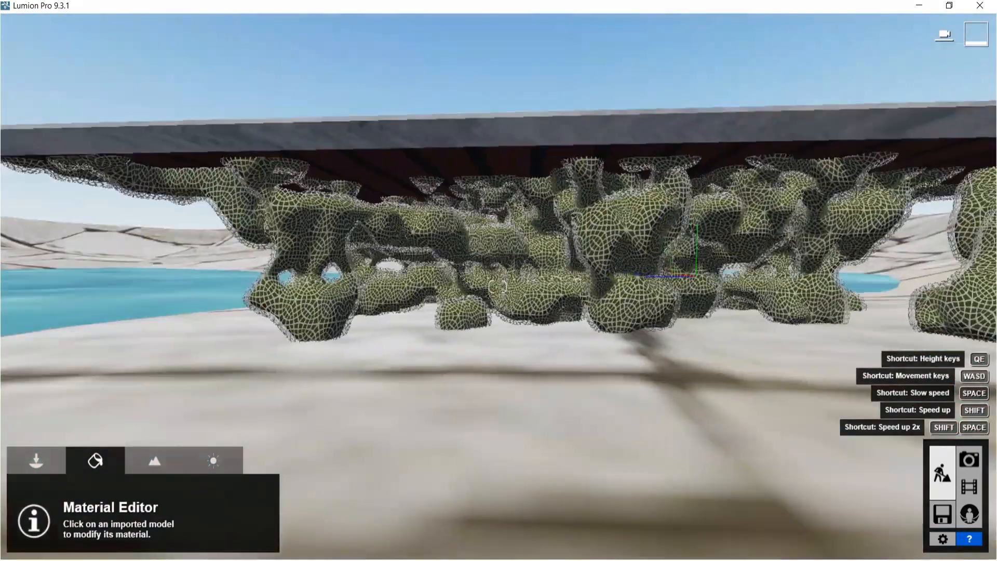
key("s")
key("w")
key("w")
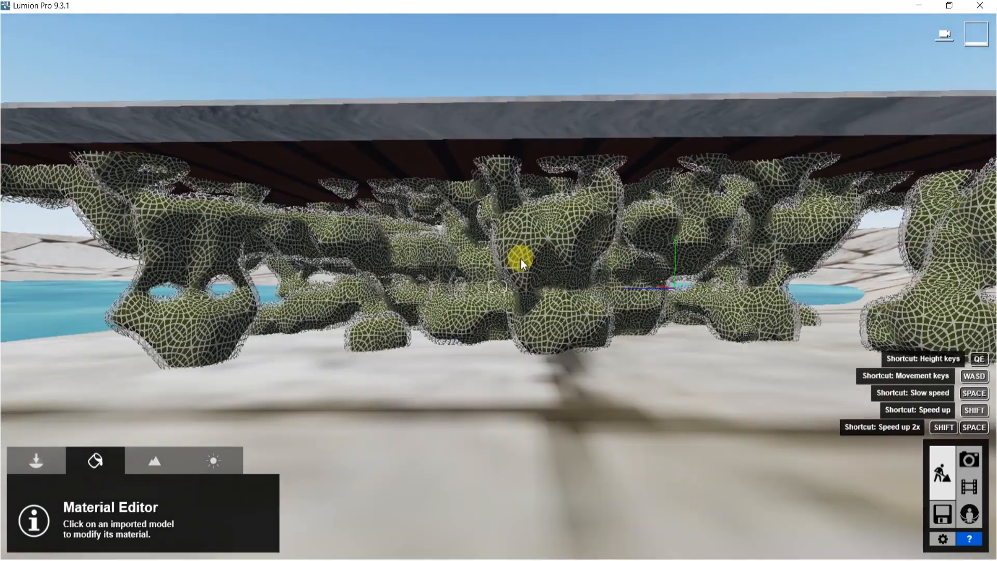
key("w")
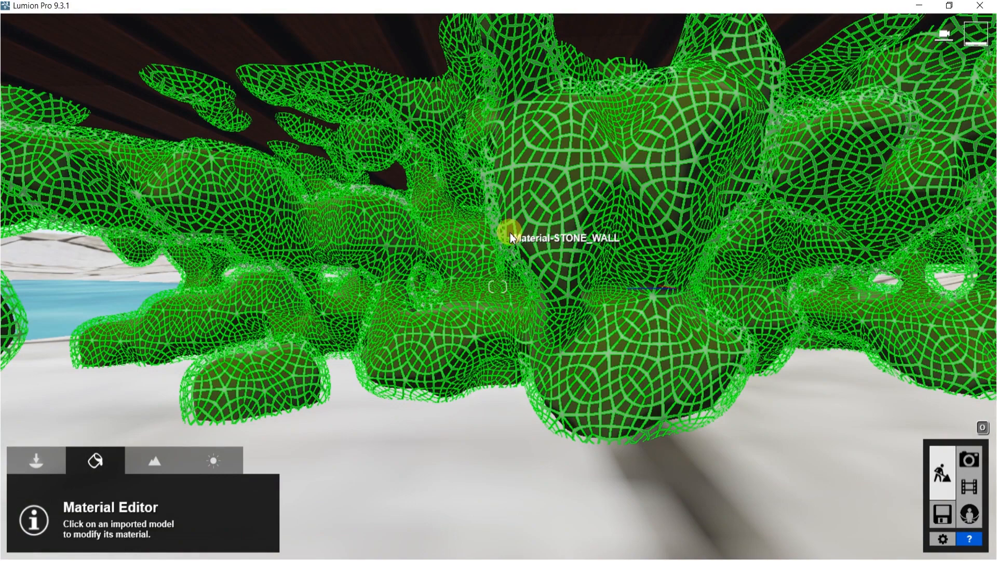
left_click(511, 234)
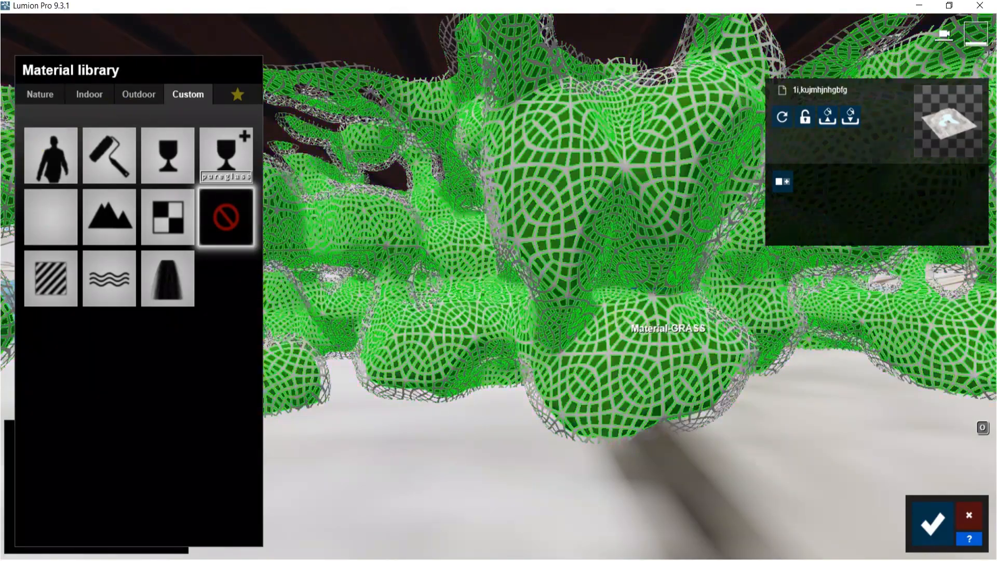
Select the structure's GRASS material for editing
scroll(582, 315, "down", 2)
scroll(581, 315, "up", 1)
scroll(591, 230, "down", 4)
scroll(408, 188, "up", 5)
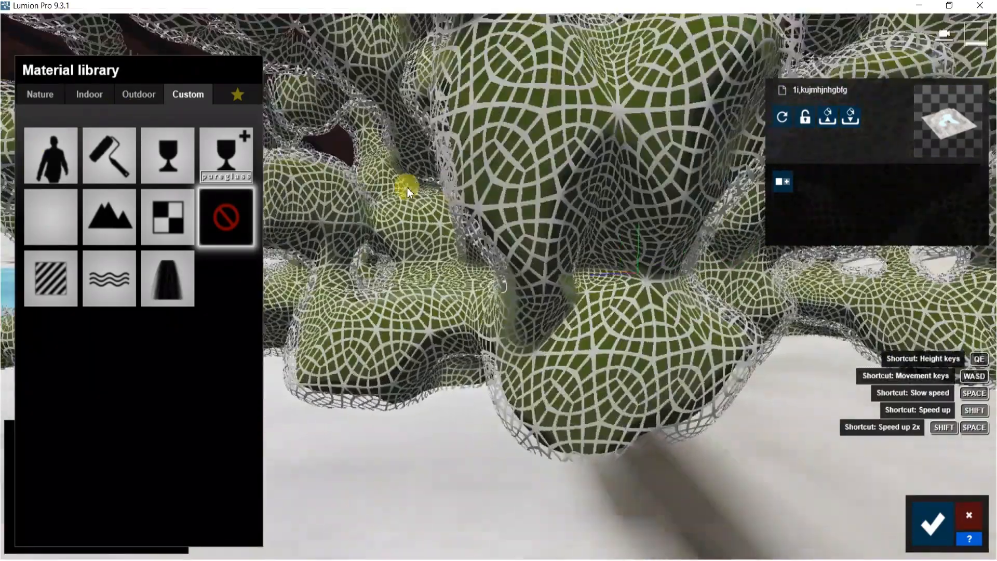
scroll(407, 188, "up", 2)
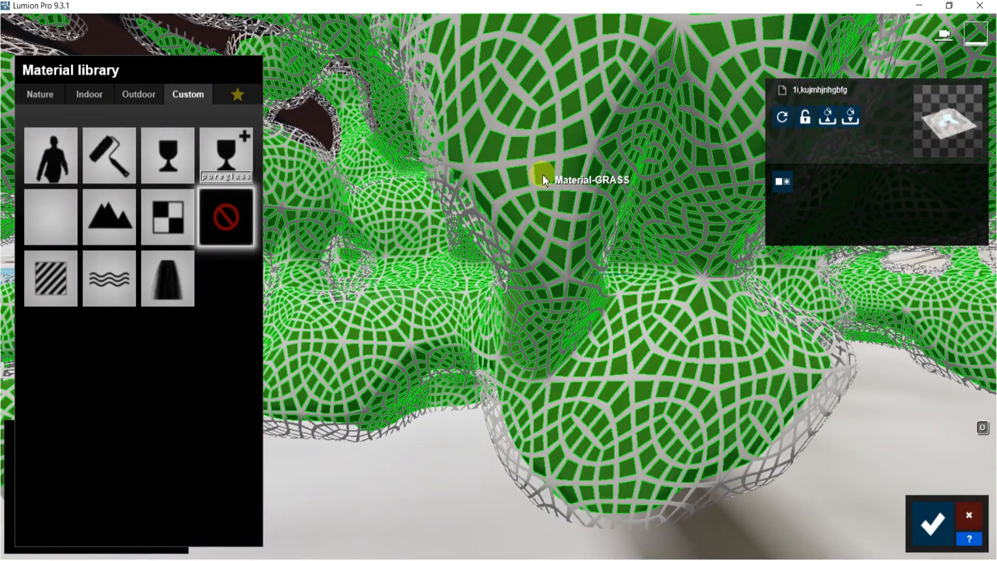
left_click(543, 175)
Assign Interior Glass 001 from the Indoor glass materials to the GRASS material and open its properties
left_click(93, 95)
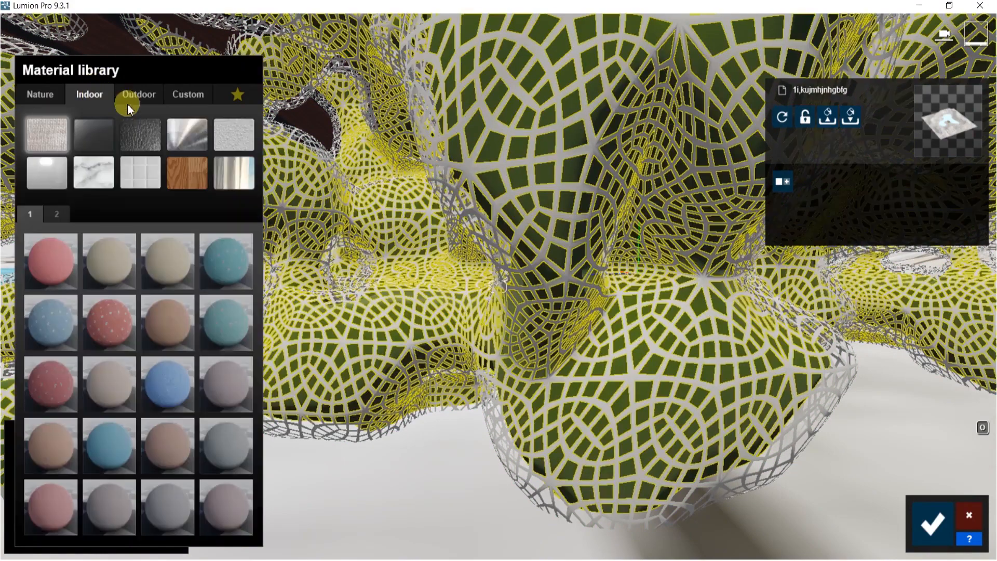
left_click(93, 135)
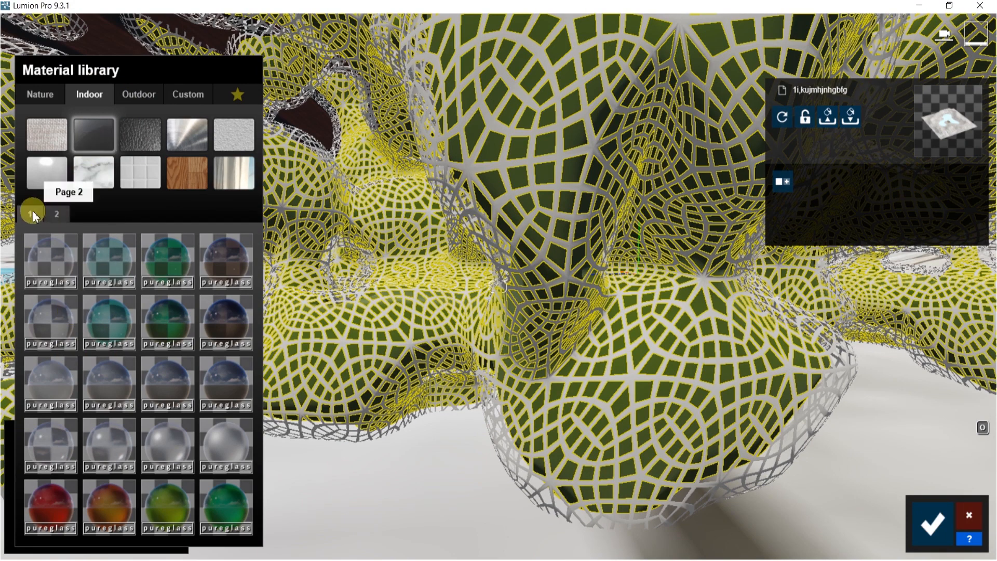
left_click(52, 260)
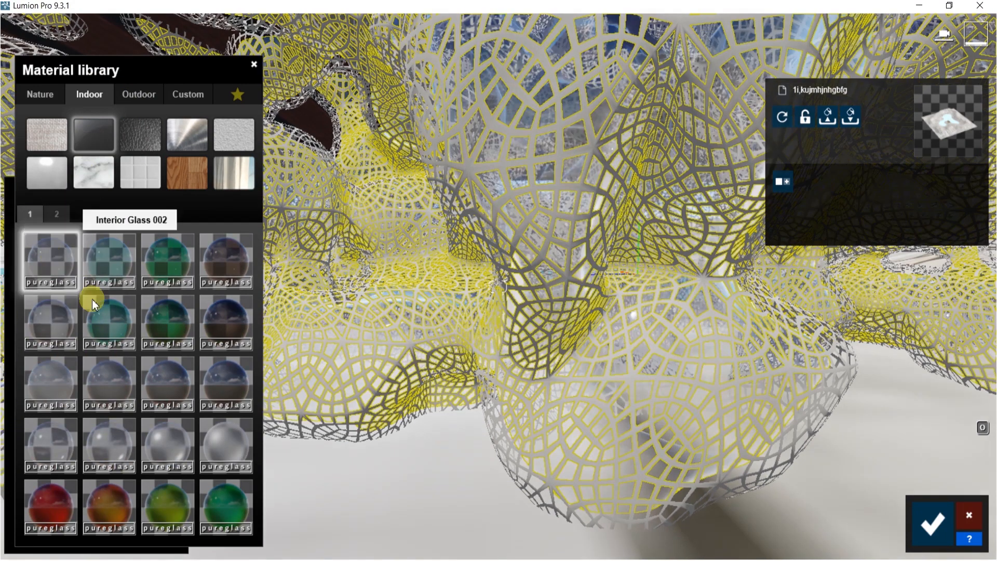
left_click(64, 249)
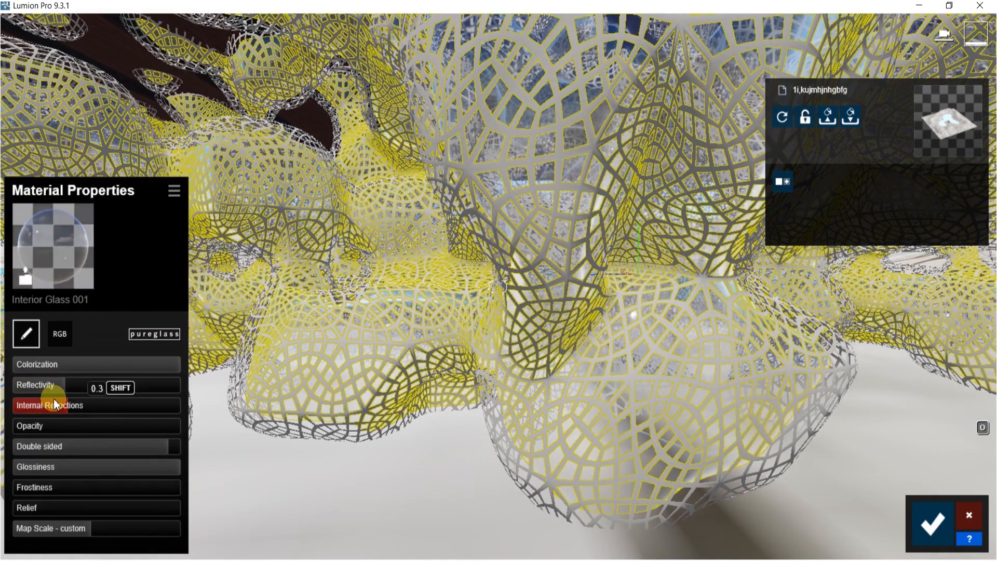
Set the glass reflectivity and opacity to 0.0 and raise its glossiness
left_click_drag(24, 387, 2, 385)
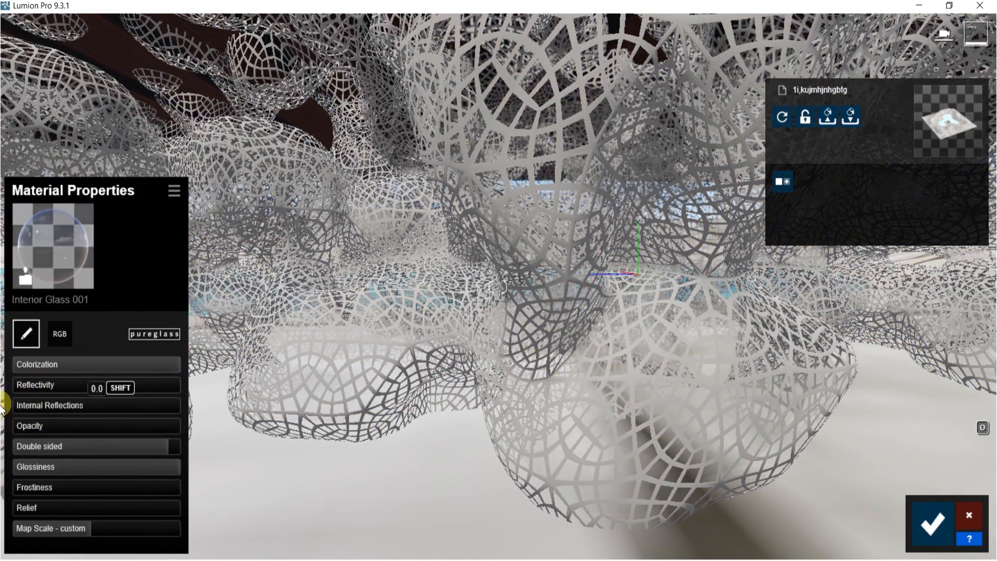
left_click_drag(97, 448, 10, 458)
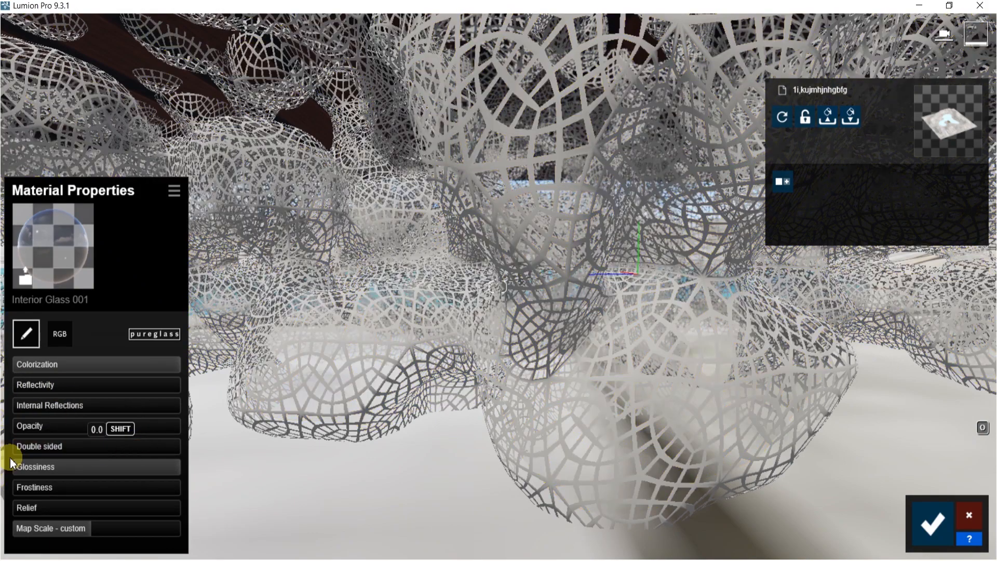
left_click_drag(156, 466, 28, 469)
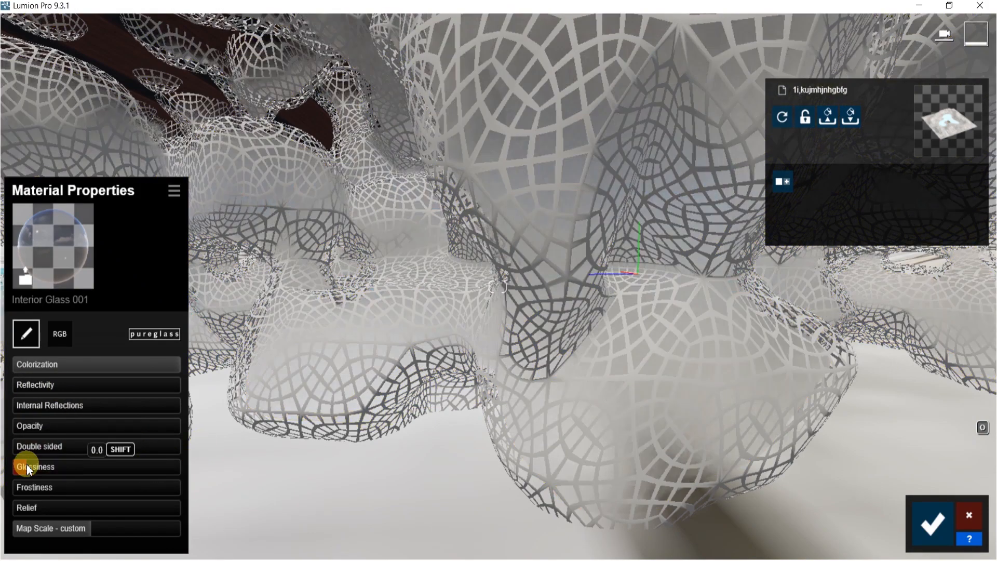
left_click_drag(139, 466, 250, 472)
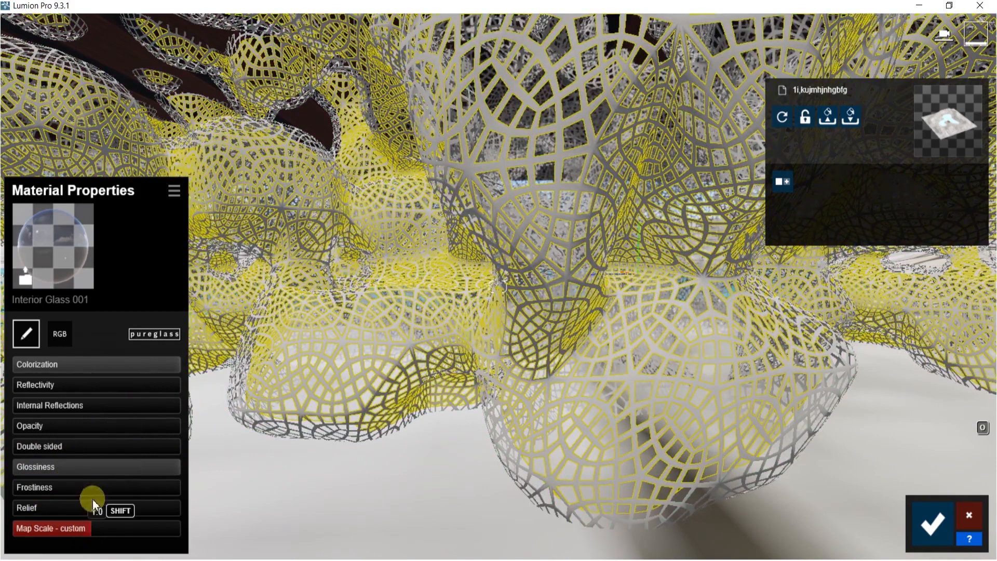
left_click(58, 337)
left_click(26, 333)
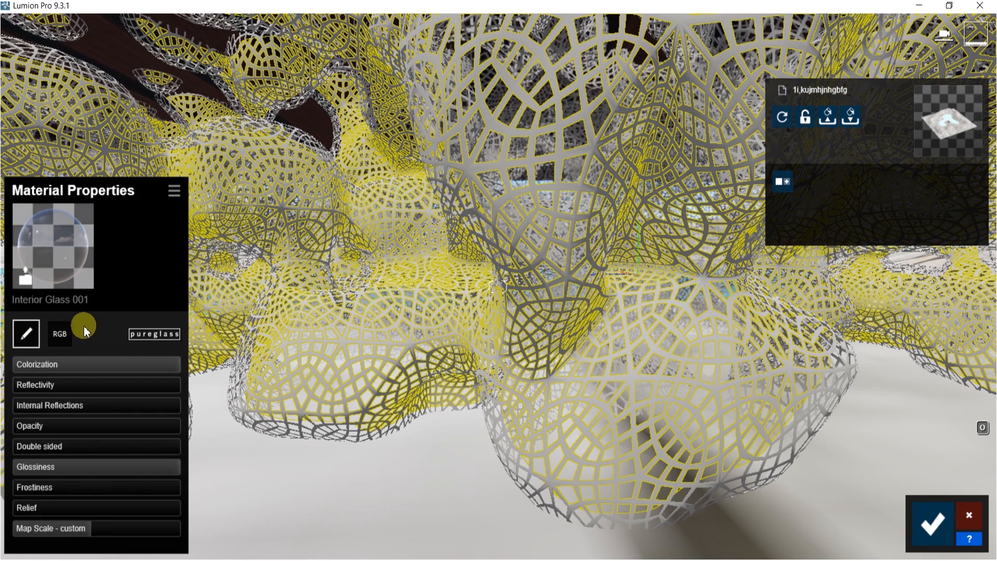
Replace the material with Plaster 002 1024 from the Indoor plaster category and open its properties
left_click(25, 271)
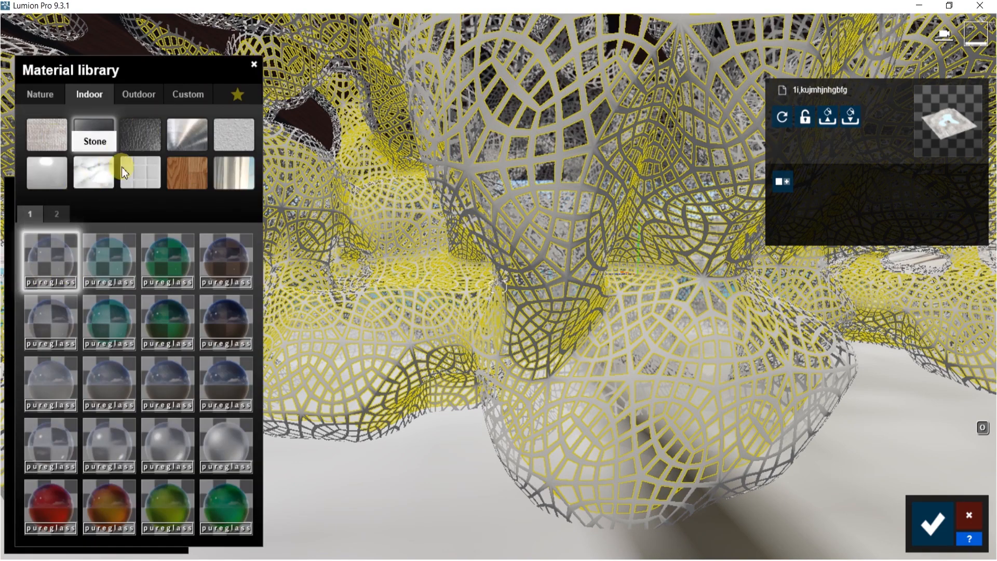
left_click(236, 138)
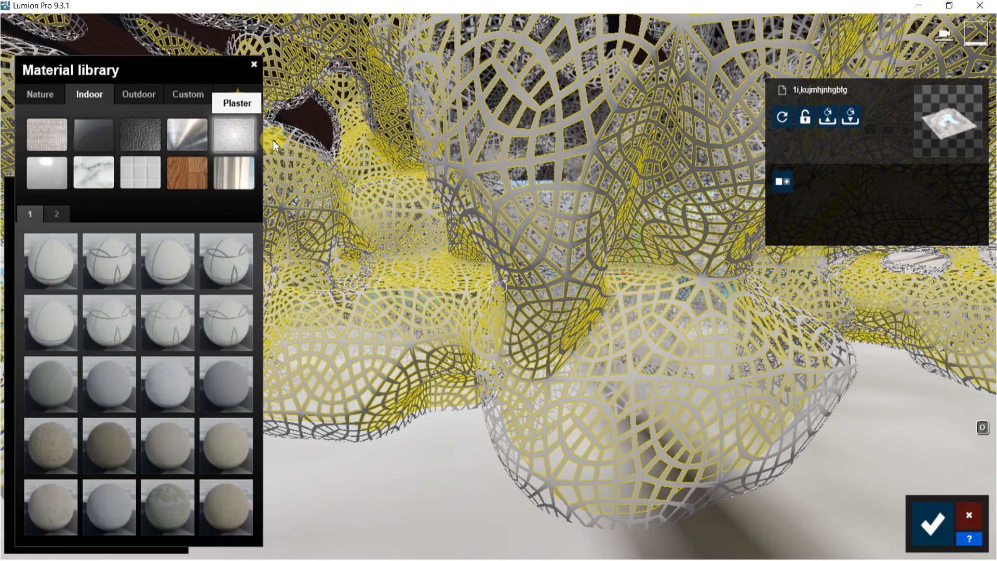
left_click(120, 369)
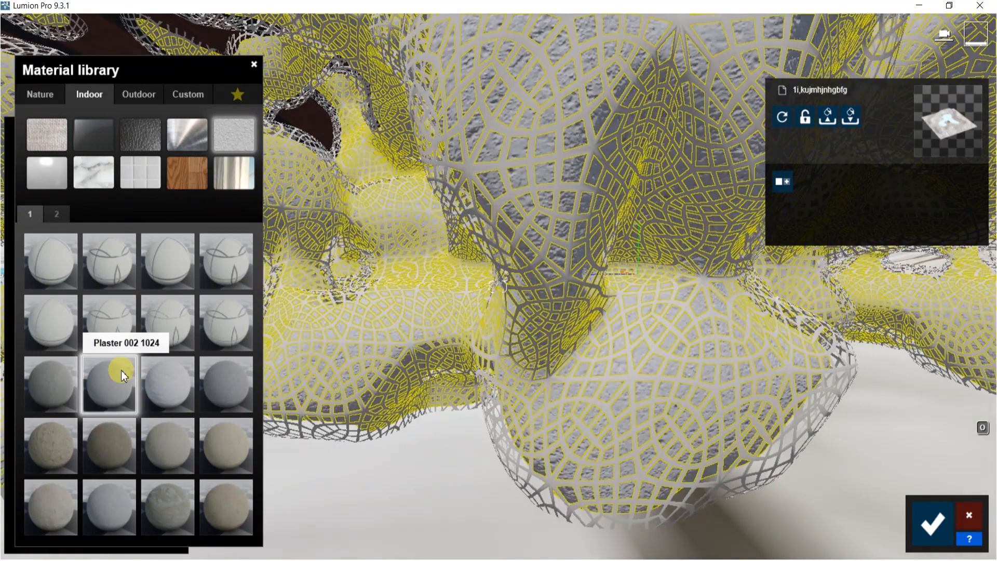
left_click(121, 370)
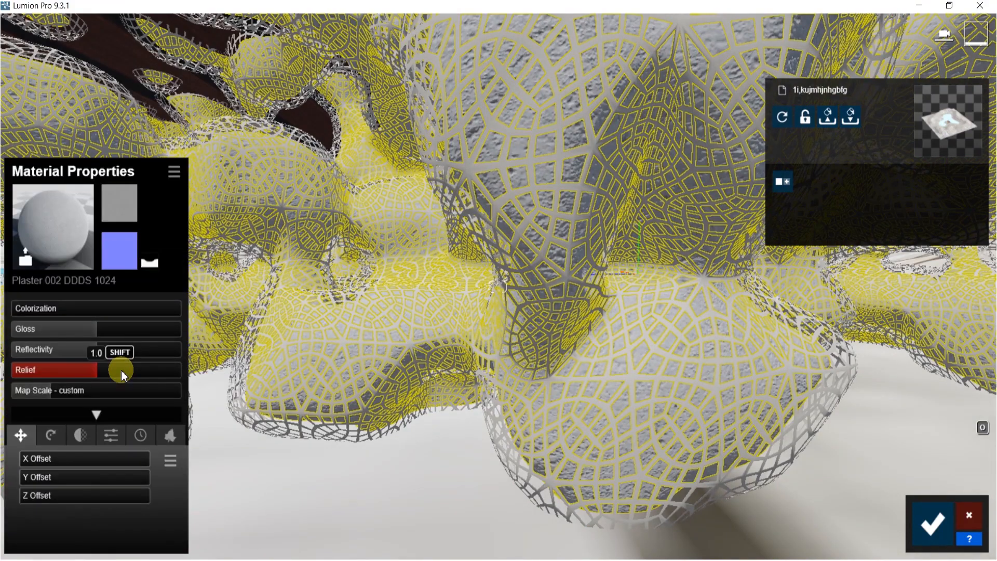
Enable Transparency on the plaster at 1.0 and lower its gloss
left_click(81, 436)
left_click(18, 478)
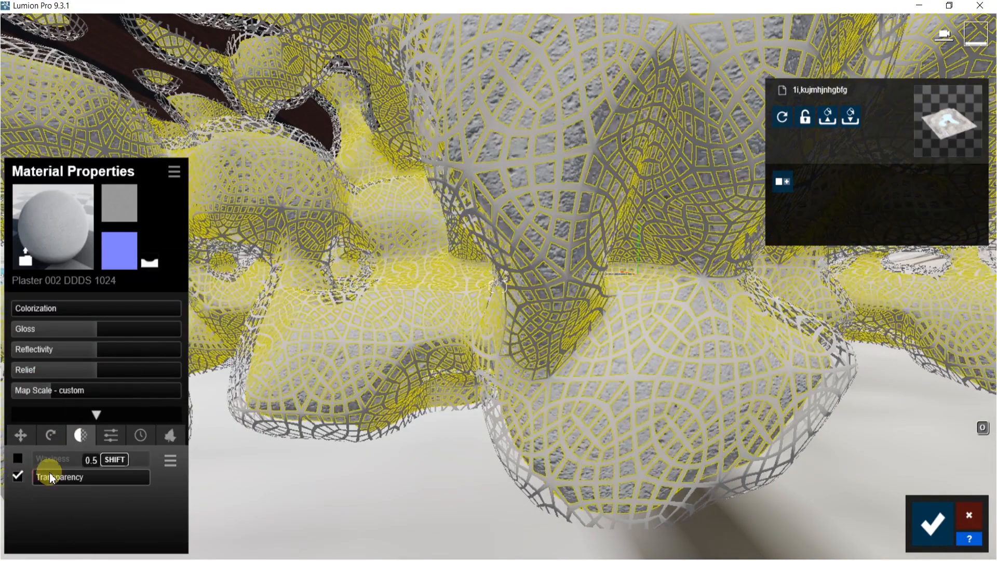
left_click_drag(51, 477, 226, 477)
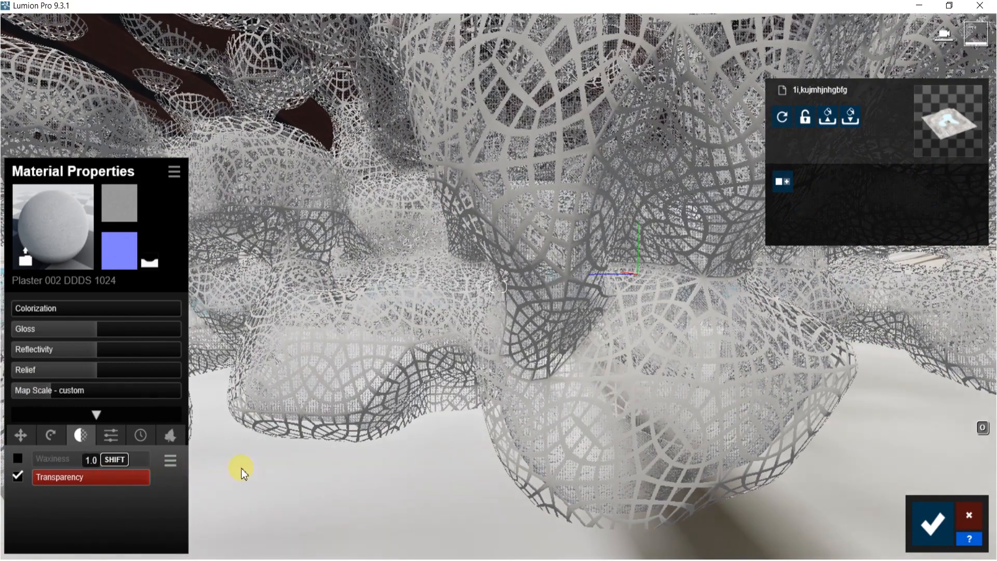
left_click_drag(91, 329, 5, 371)
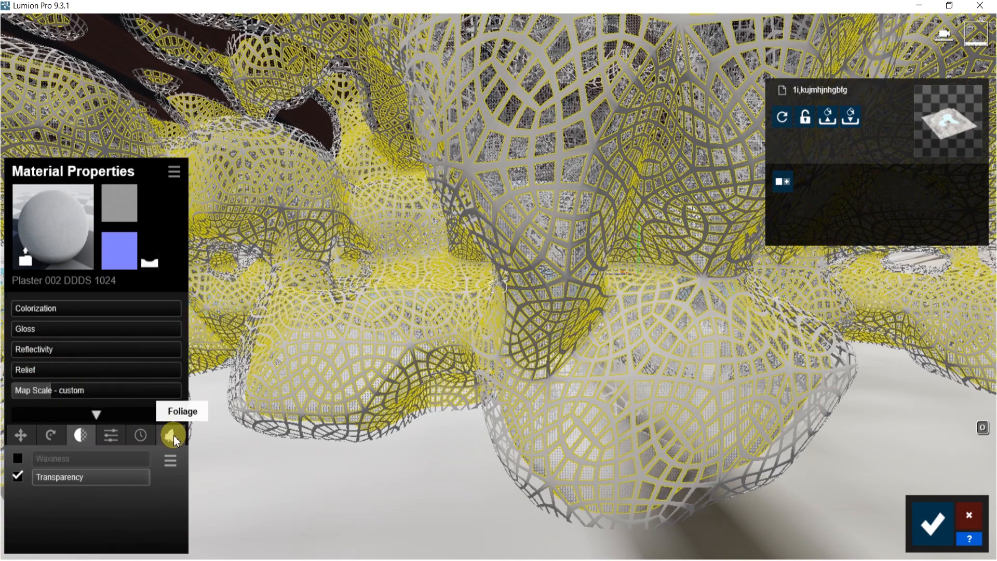
Add Foliage to the plaster with spread 0.5 and ground level about 2.08 m
left_click(179, 441)
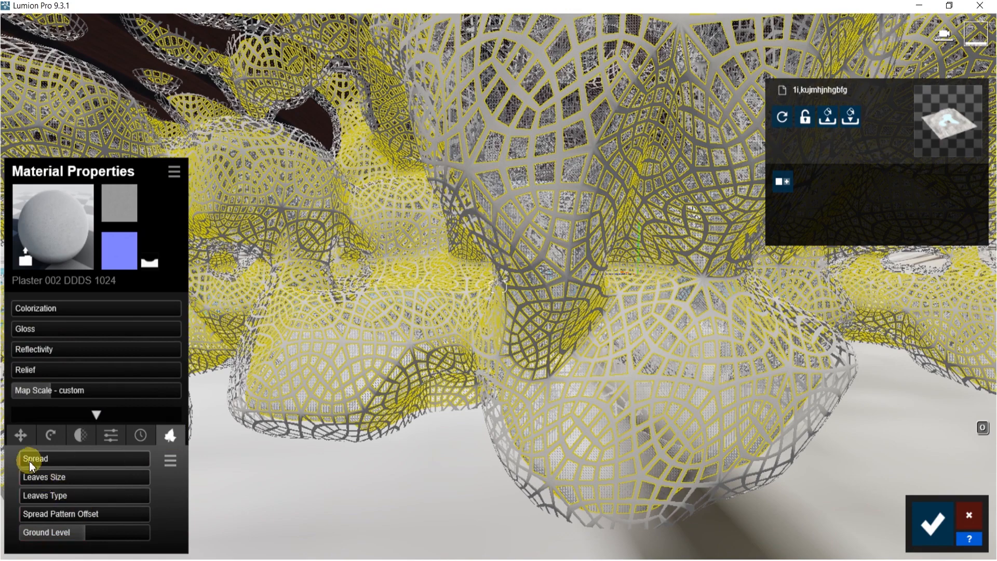
left_click_drag(23, 461, 56, 460)
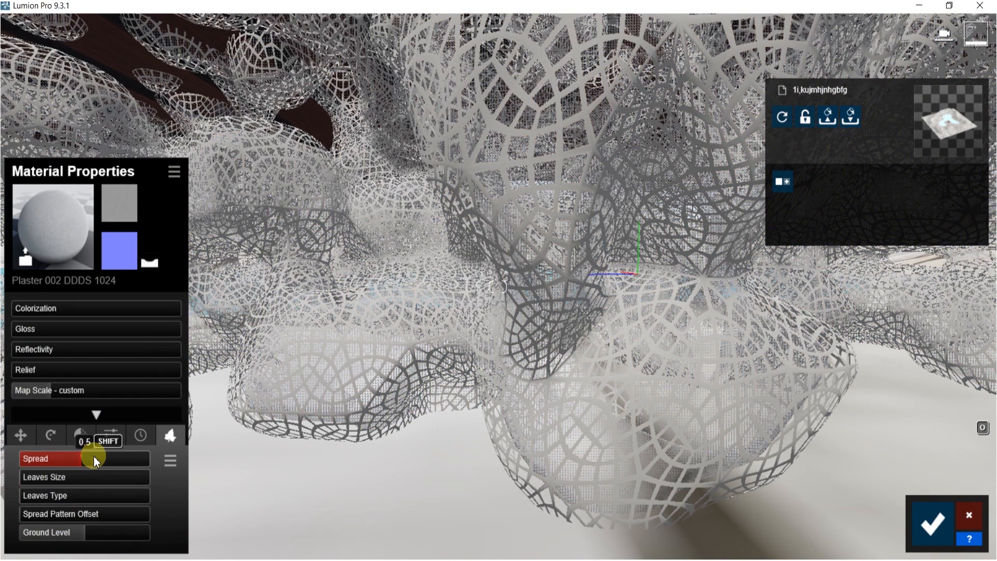
left_click_drag(94, 461, 98, 460)
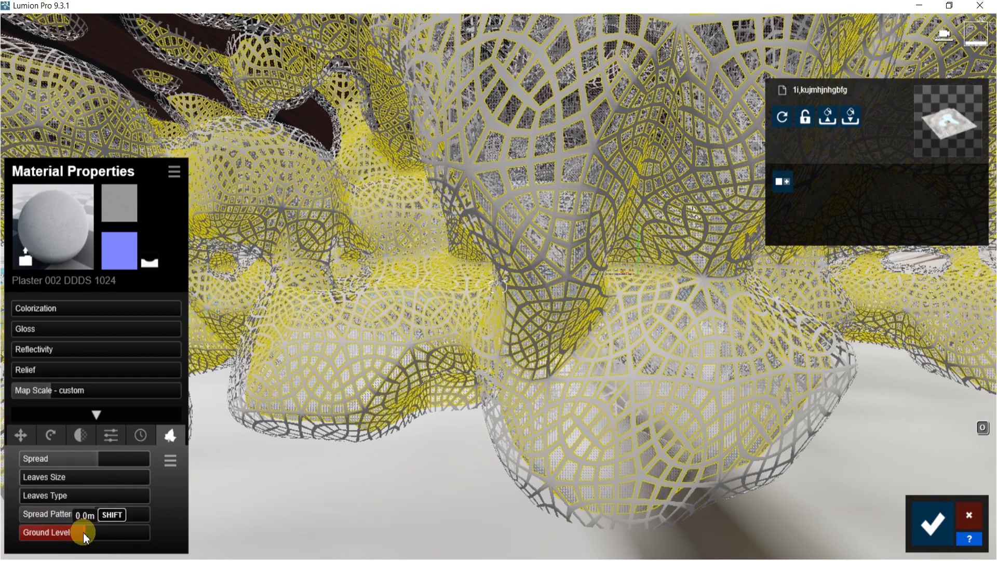
left_click_drag(85, 538, 99, 538)
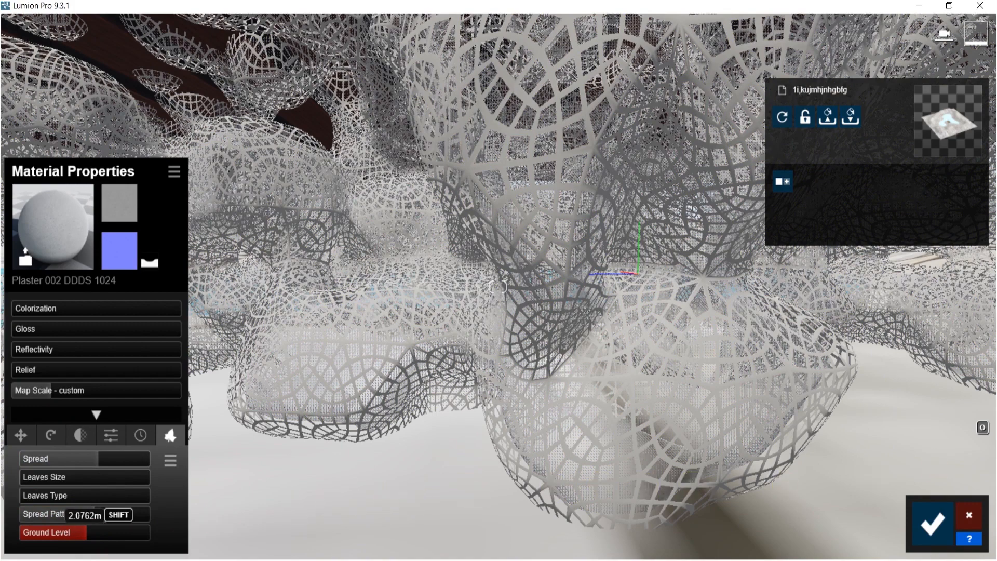
left_click_drag(88, 533, 89, 533, "shift")
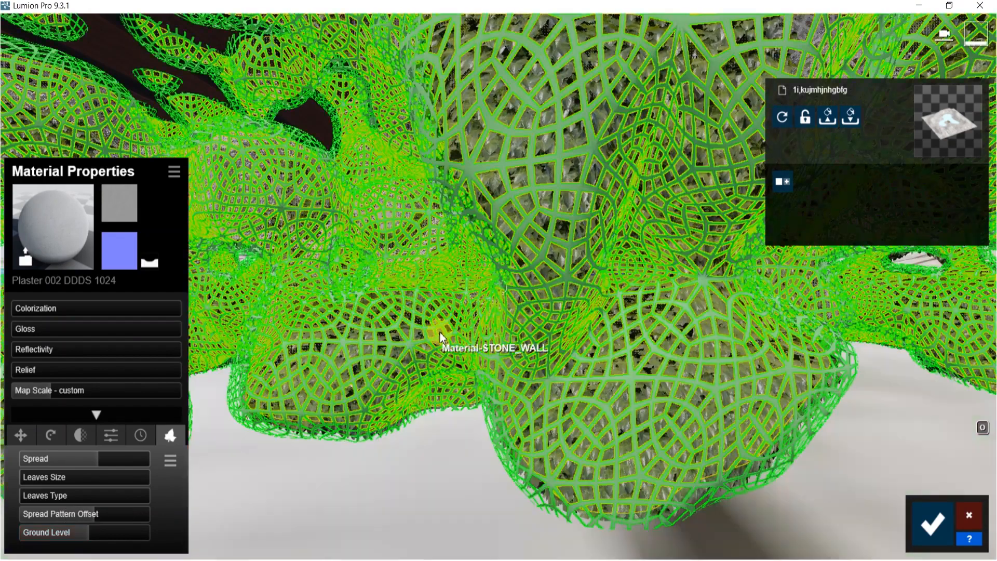
Set the foliage spread to 0.6, spread pattern offset to 0.6 and leaves size to 0.2
key("s")
right_click_drag(440, 338, 440, 299)
key("w")
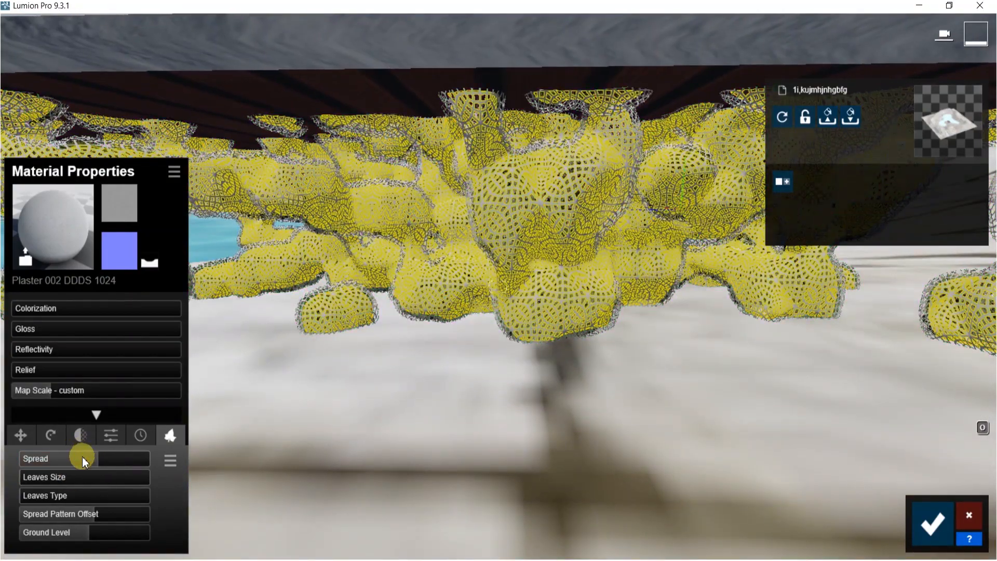
mouse_move(99, 461)
left_mouse_down()
mouse_move(120, 460)
mouse_move(103, 459)
left_mouse_up()
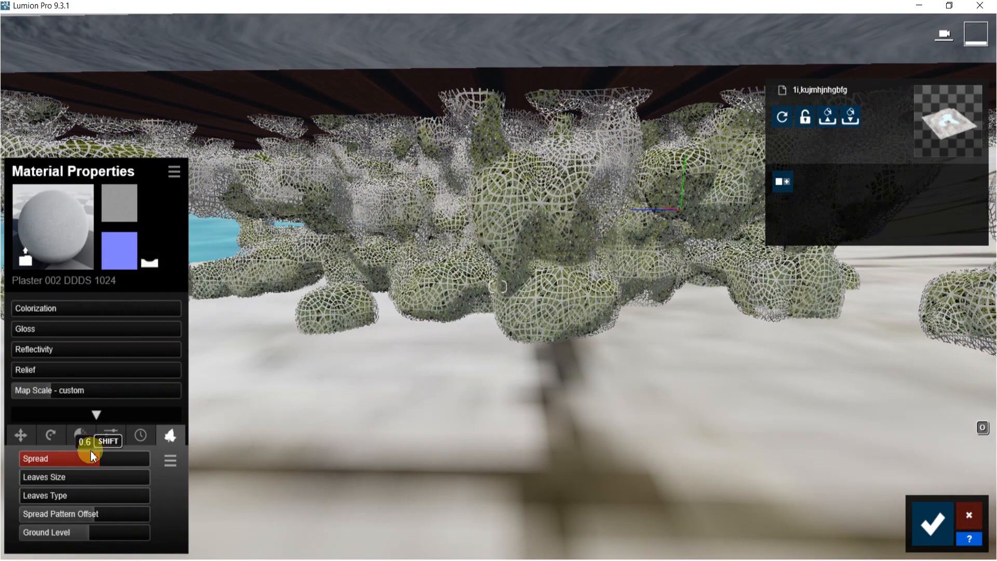
mouse_move(93, 513)
left_mouse_down()
mouse_move(111, 517)
mouse_move(76, 511)
left_mouse_up()
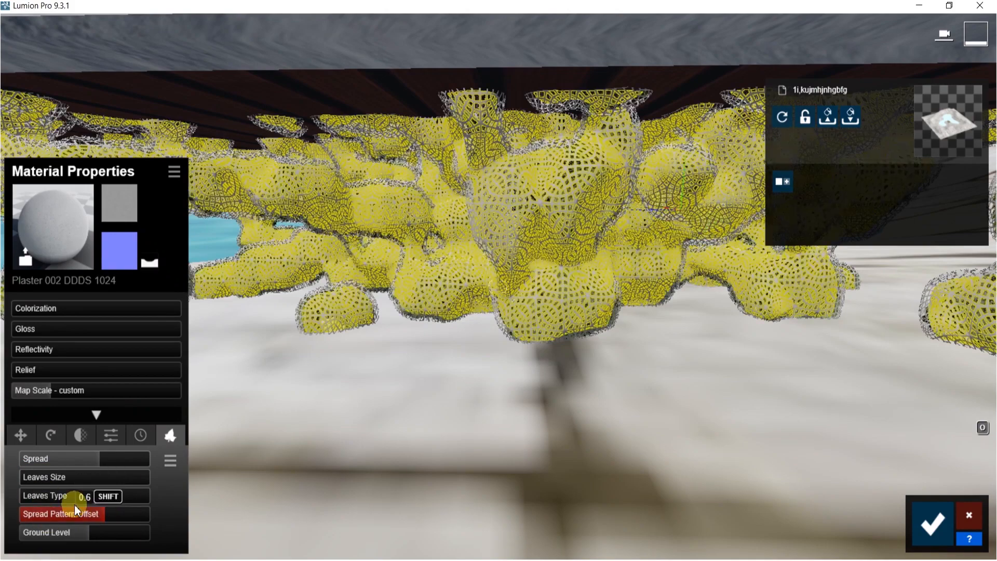
left_click_drag(26, 468, 43, 479)
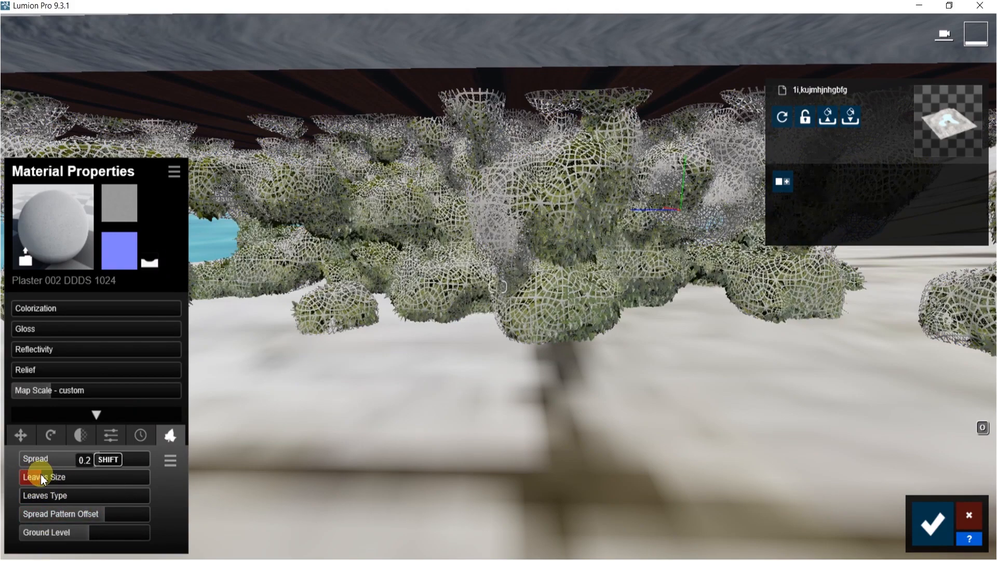
Select the ceiling surface and preview several Outdoor wood materials on it, such as Wood 004 1024
right_click_drag(438, 297, 455, 176)
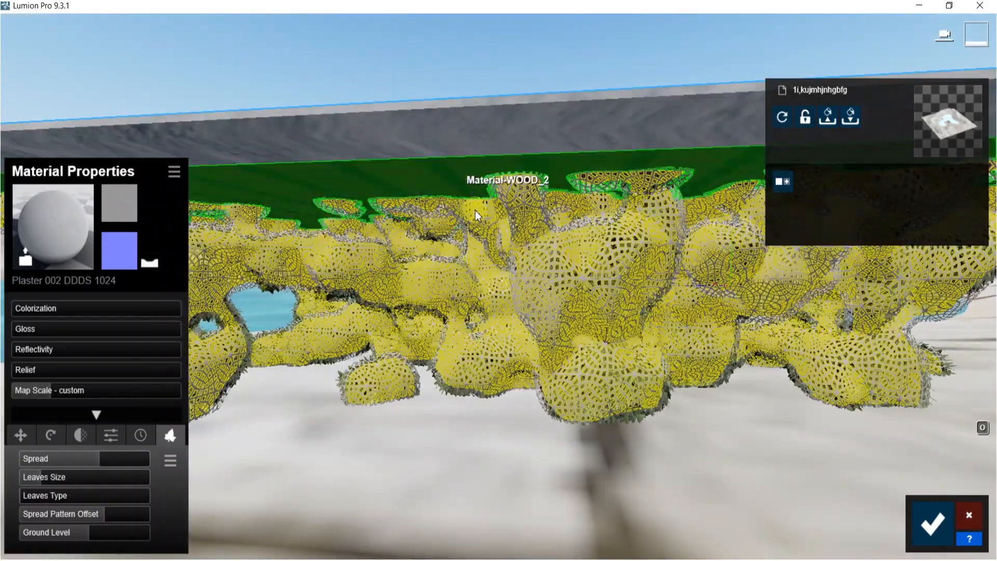
key("w")
right_click_drag(474, 285, 263, 170)
key("s")
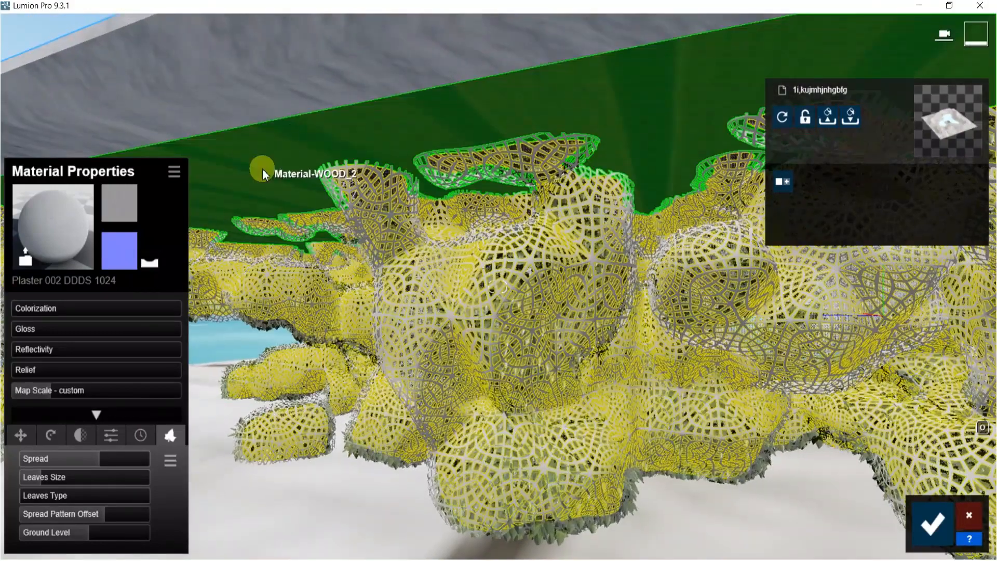
left_click(263, 169)
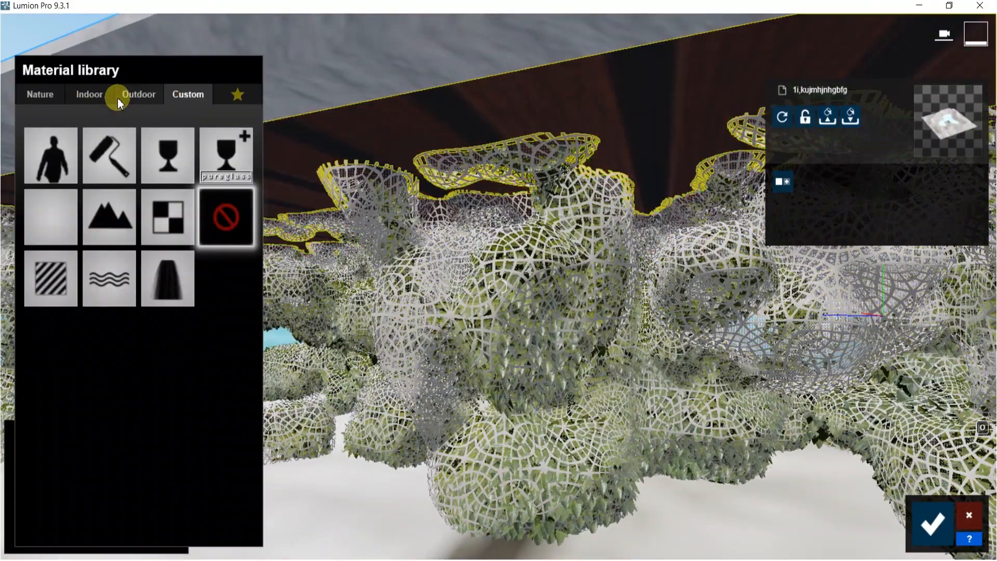
left_click(123, 97)
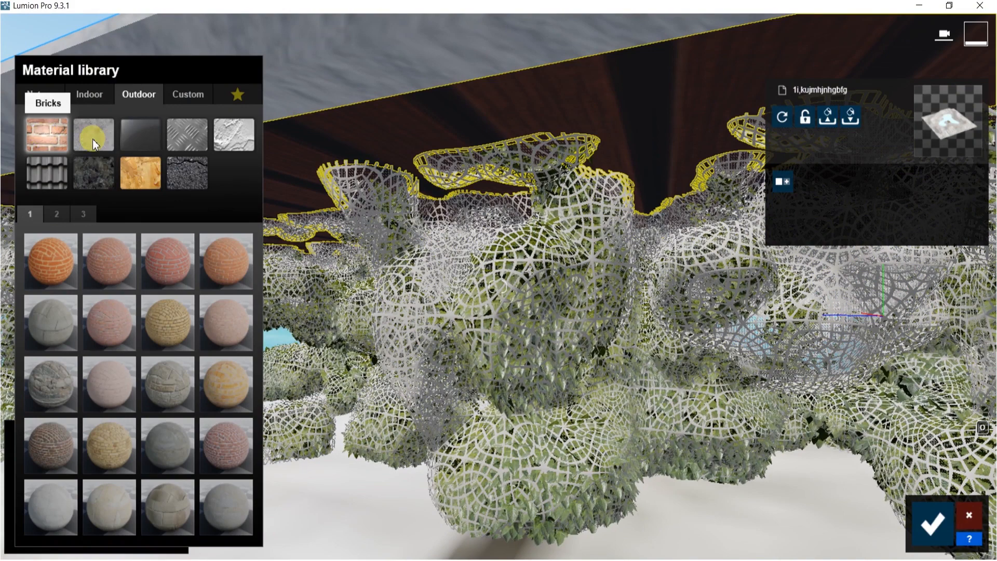
left_click(145, 168)
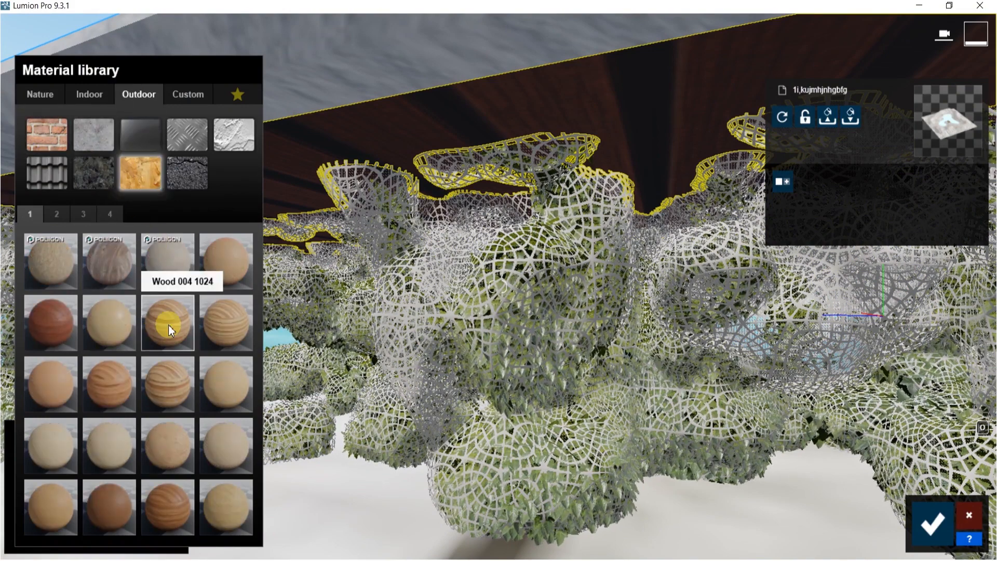
left_click(168, 325)
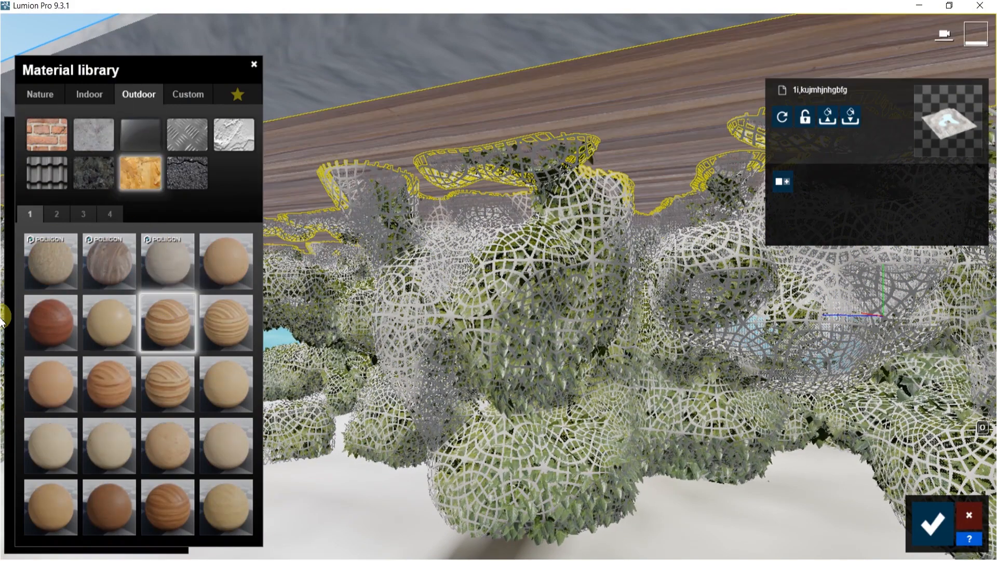
left_click(38, 325)
left_click(117, 252)
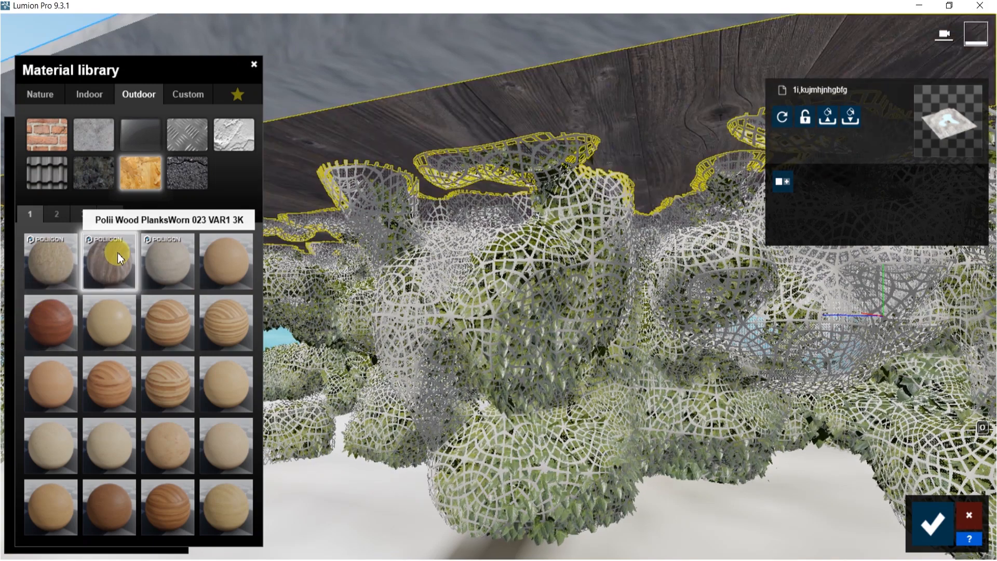
left_click(164, 327)
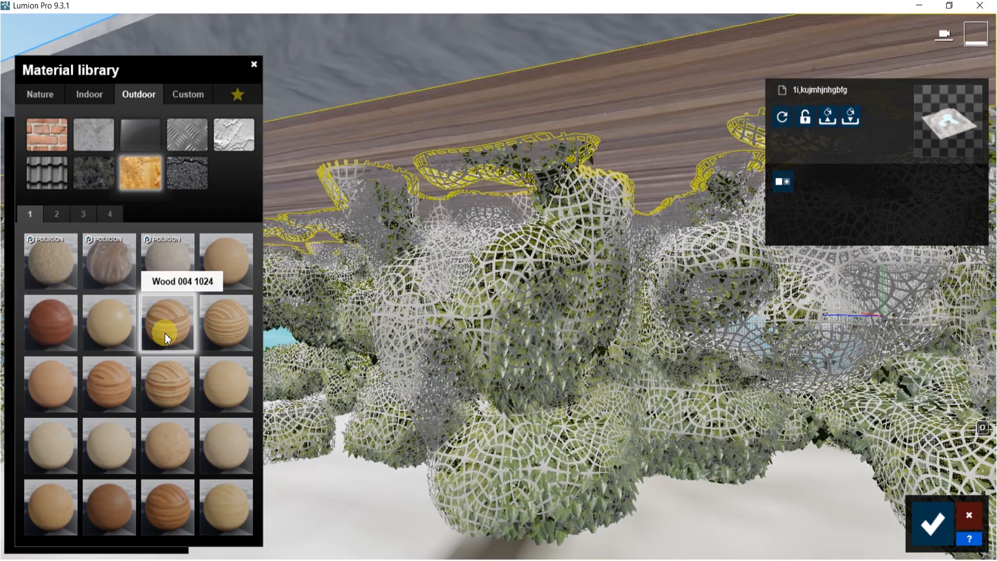
Apply Wood 032 DDDS 1024 from the second wood page to the ceiling and set its reflectivity to 1.1
left_click(62, 215)
left_click(181, 258)
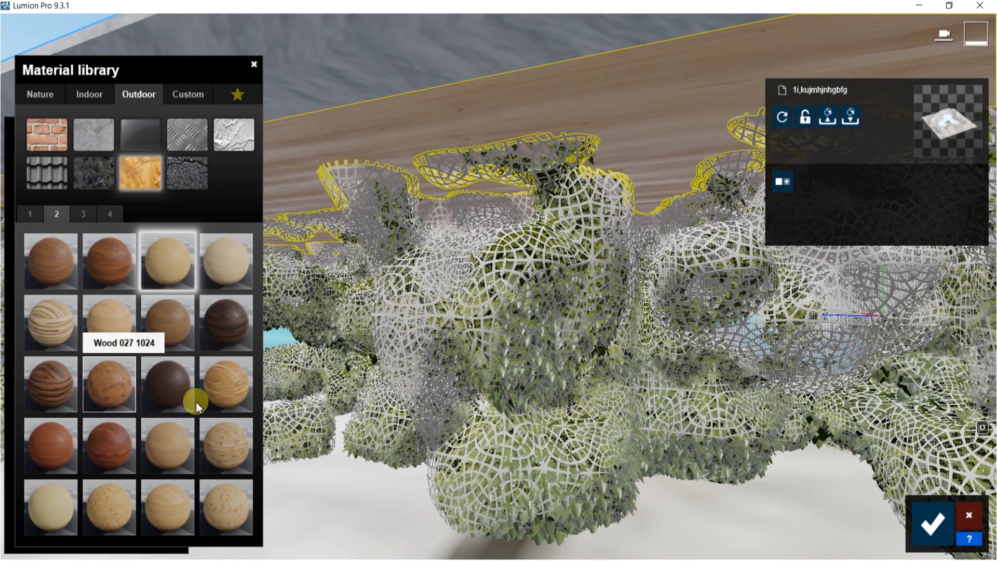
left_click(222, 439)
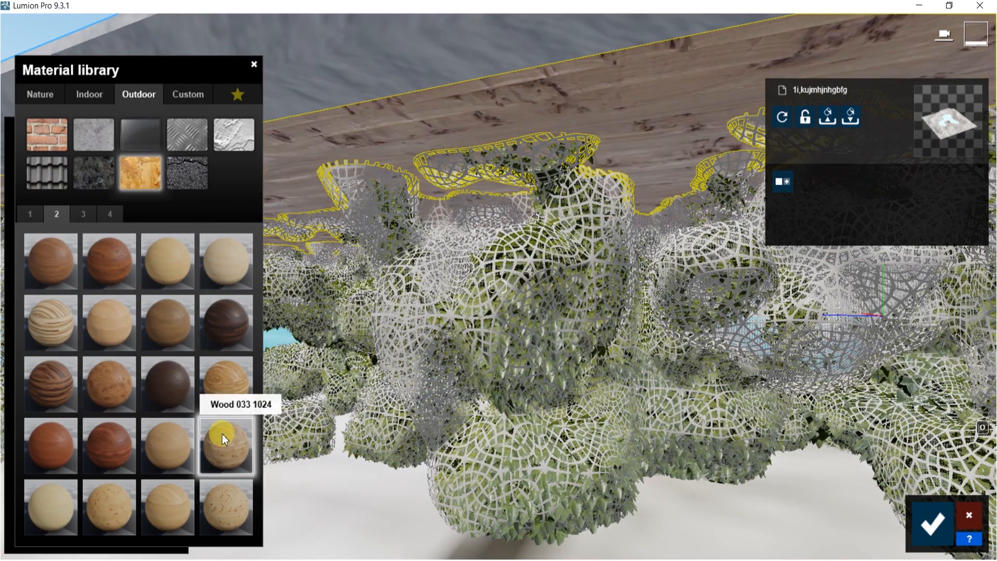
left_click(225, 387)
left_click(187, 432)
right_click_drag(261, 371, 332, 354)
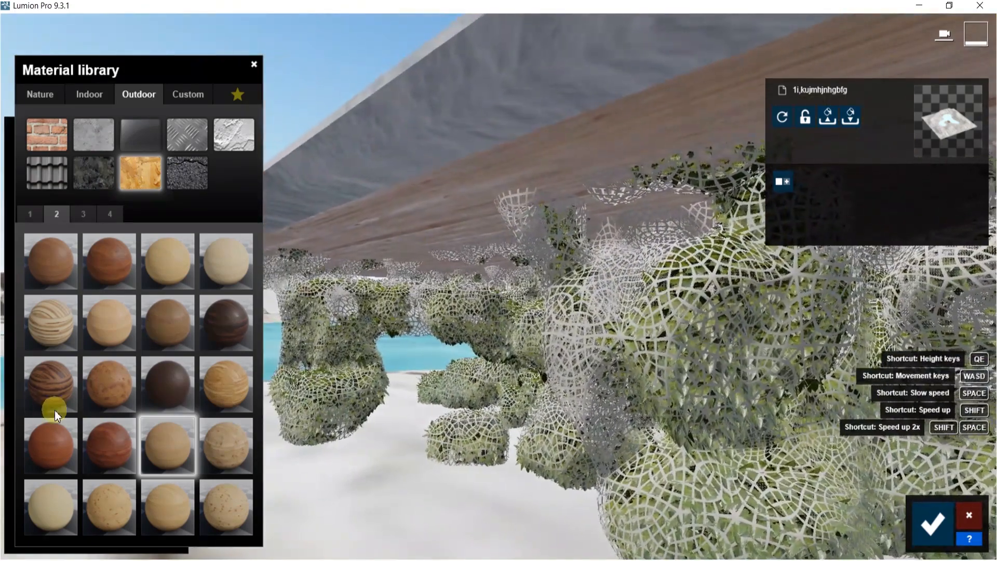
left_click(161, 453)
left_click_drag(78, 349, 117, 355)
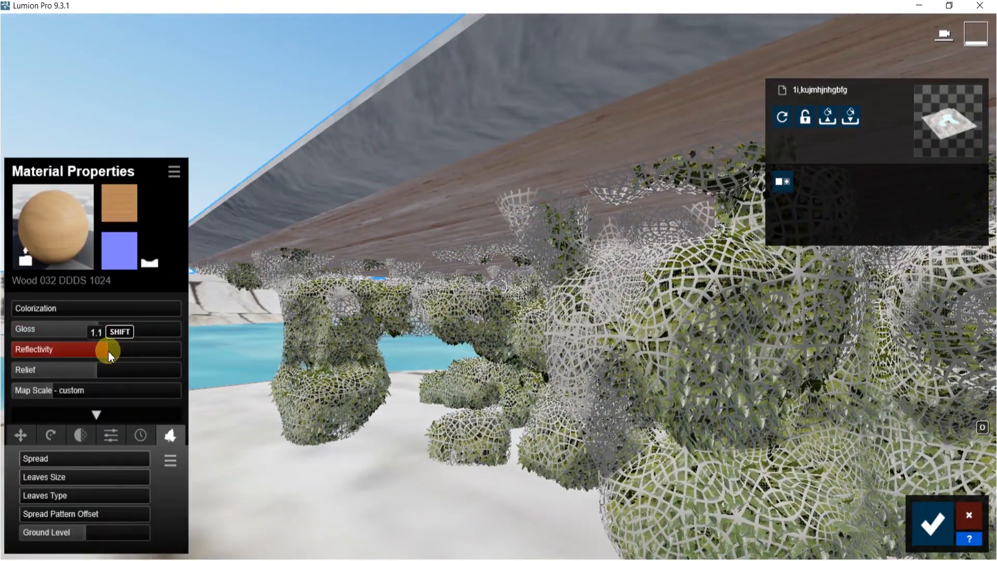
Apply a white marble from the Indoor Stone category to the stucco slab surface and raise its reflectivity
left_click(297, 180)
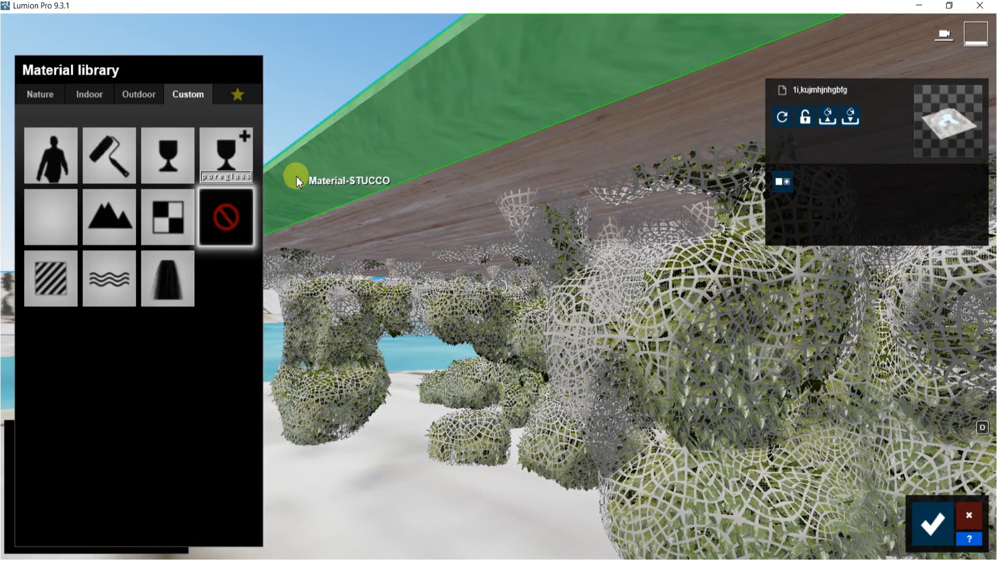
left_click(89, 103)
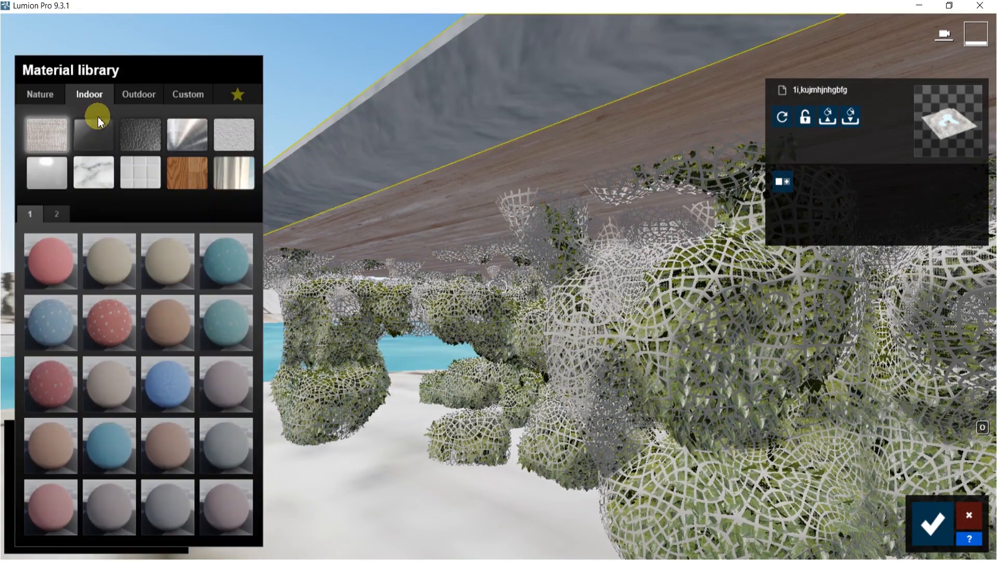
left_click(94, 172)
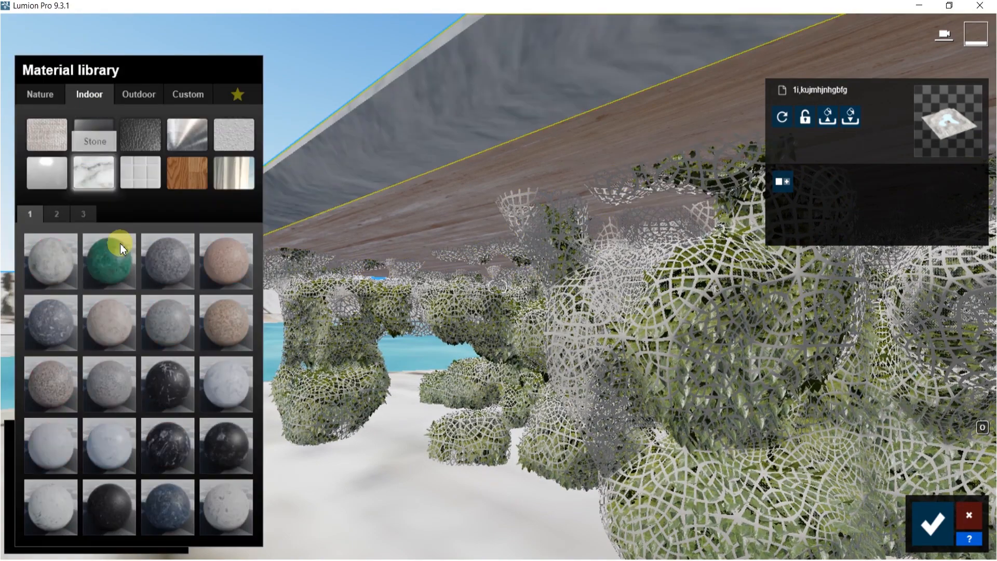
left_click(104, 448)
left_click(58, 448)
left_click(55, 448)
left_click_drag(78, 350, 101, 353)
Reopen the ceiling's Wood 032 DDDS 1024 material and increase its relief
left_click(341, 225)
left_click_drag(132, 372, 147, 373)
key("s")
right_click_drag(423, 348, 452, 318)
key("w")
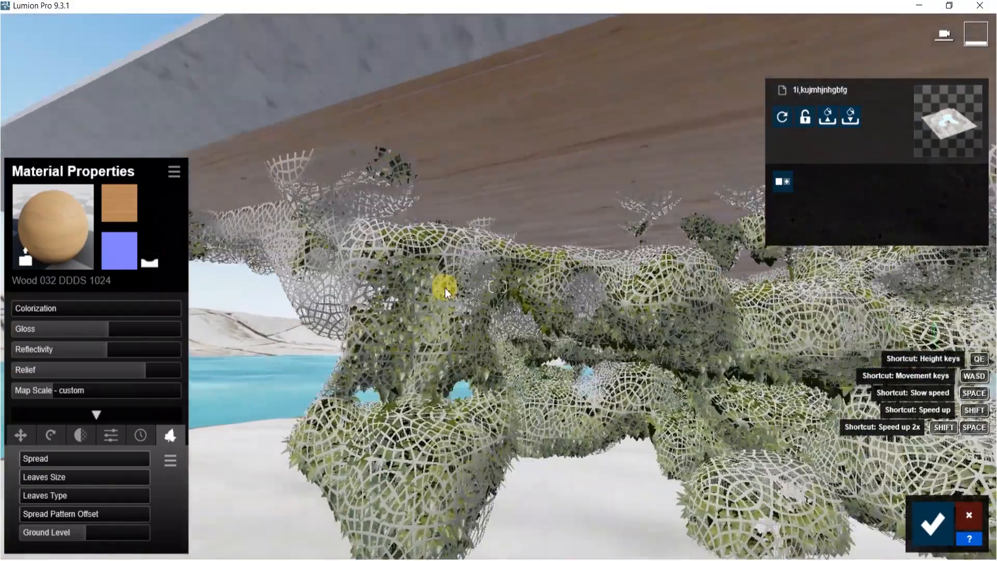
Select the structure's grass material and preview several Outdoor Roofing materials on it
key("w")
key("w")
right_click_drag(337, 259, 358, 202)
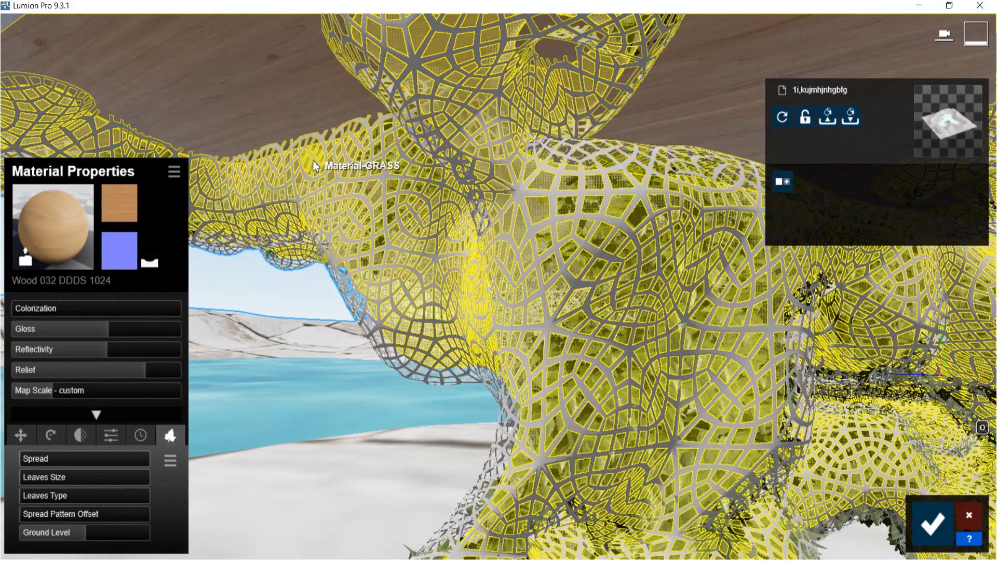
left_click(313, 161)
left_click(139, 94)
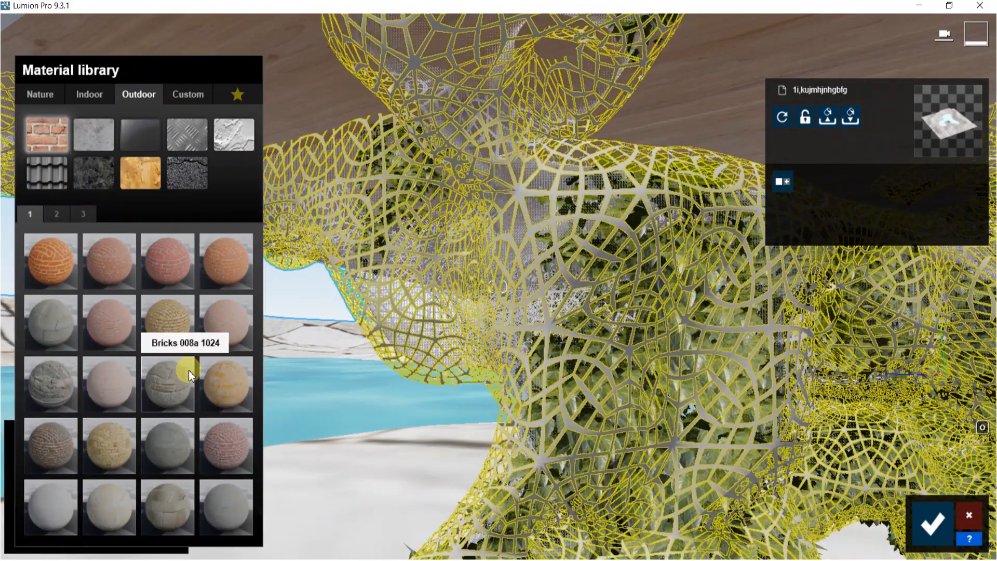
left_click(30, 170)
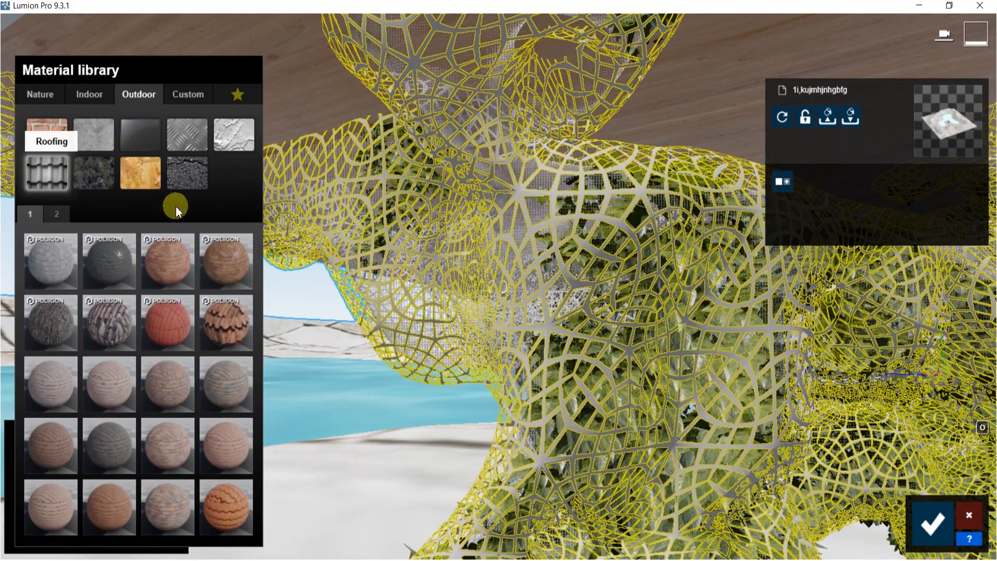
left_click(221, 319)
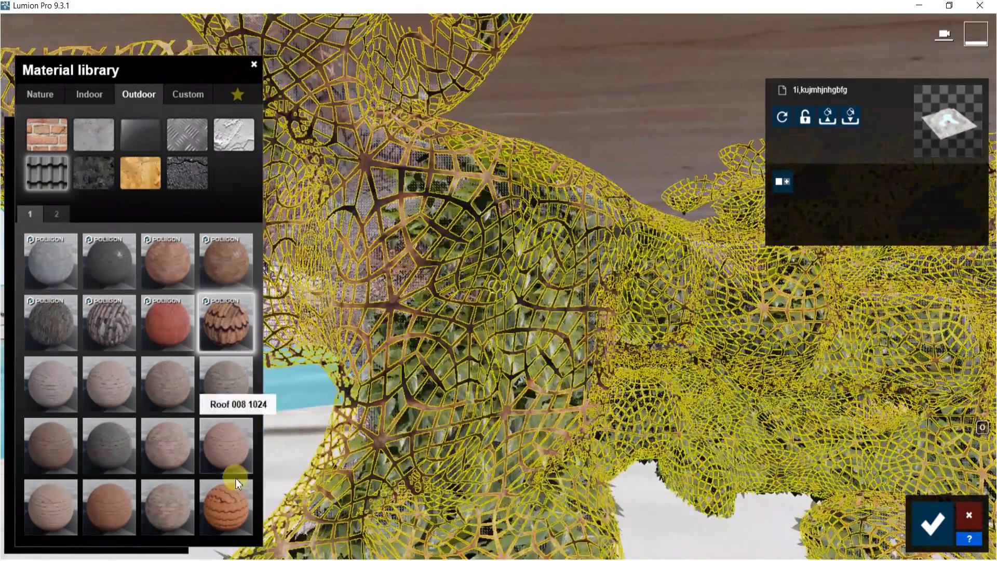
left_click(241, 500)
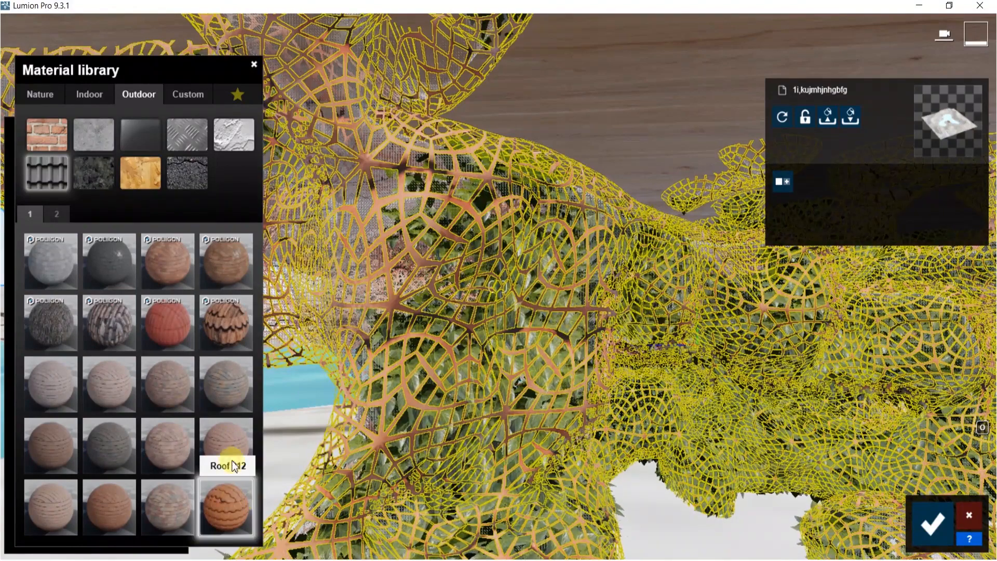
left_click(225, 384)
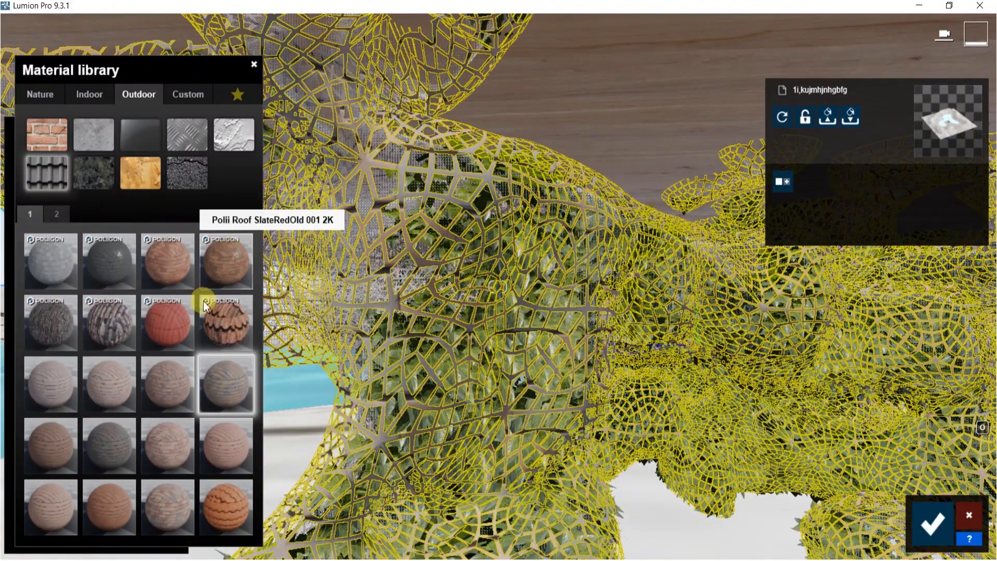
left_click(223, 238)
left_click(165, 321)
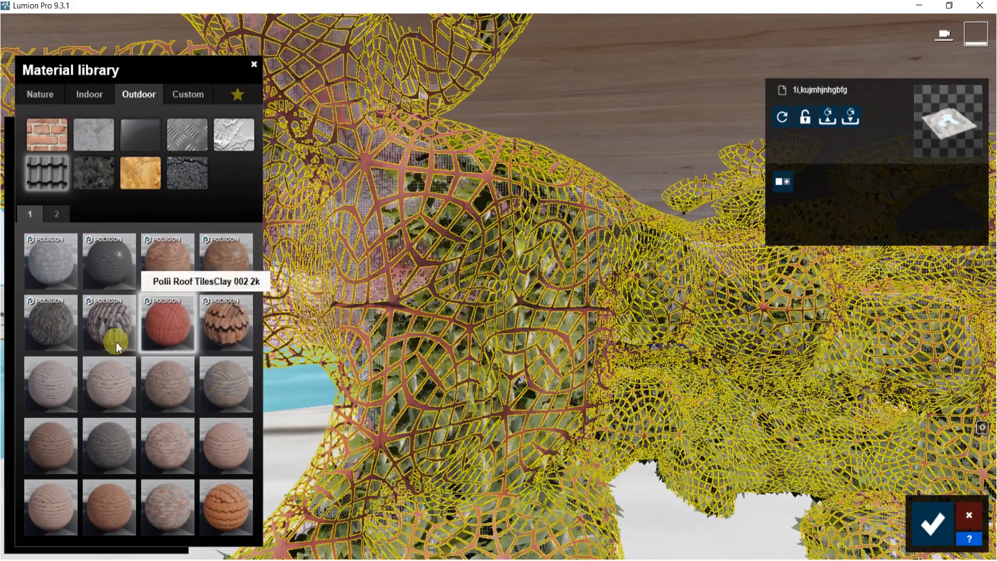
left_click(94, 315)
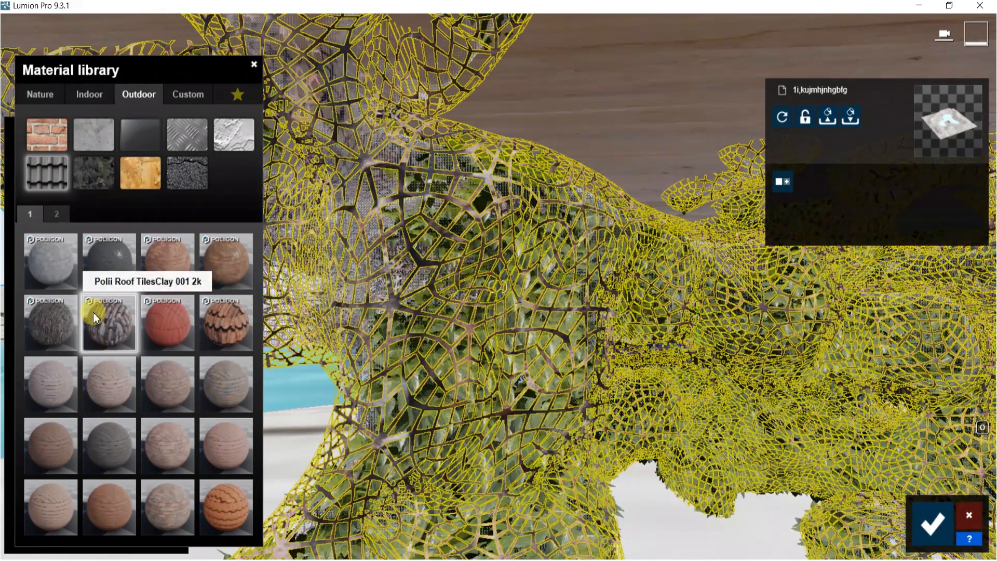
Apply Polii Roof TilesClay 001 2k to the structure and slightly adjust its map scale
left_click(126, 325)
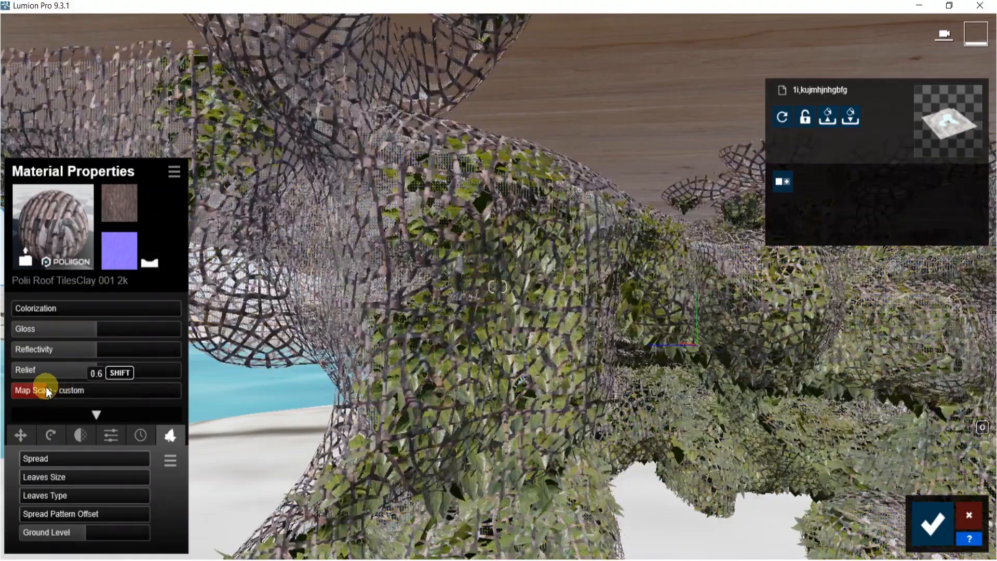
mouse_move(46, 388)
left_mouse_down()
mouse_move(36, 388)
mouse_move(44, 389)
left_mouse_up()
key("d")
mouse_move(425, 355)
right_mouse_down()
mouse_move(441, 352)
mouse_move(430, 351)
right_mouse_up()
key("s")
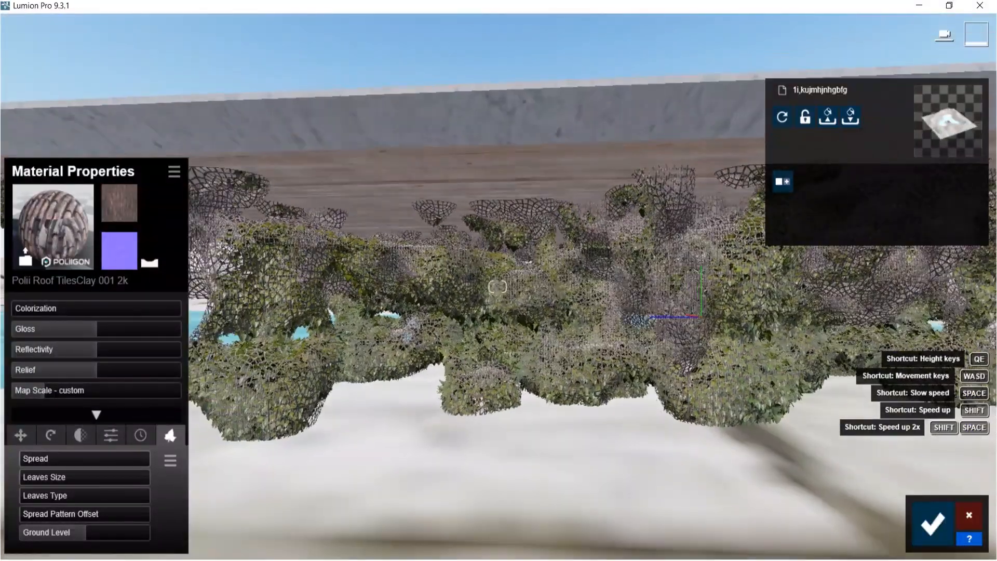
Replace the structure's material with Roof 015 from the second Roofing page
left_click(21, 256)
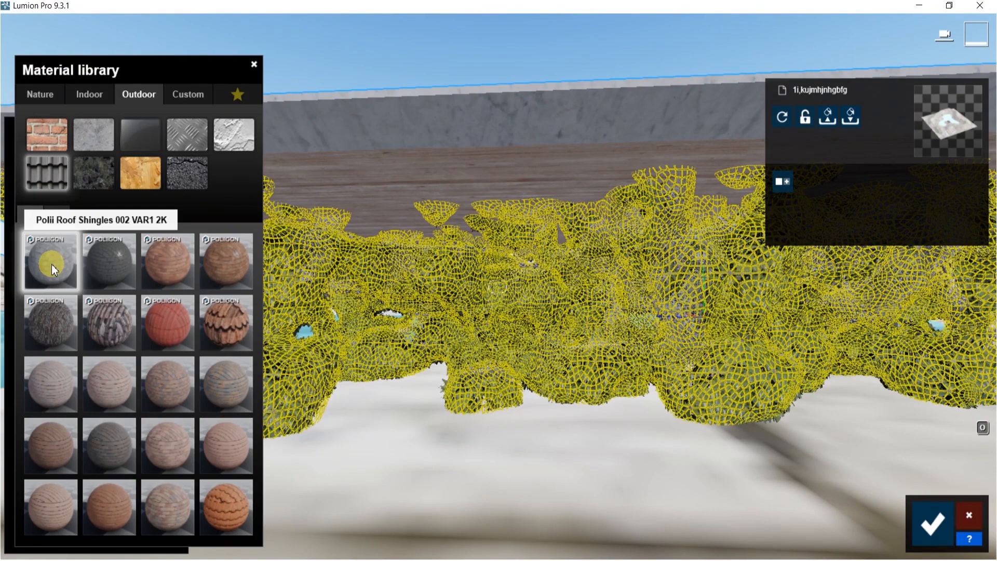
left_click(58, 215)
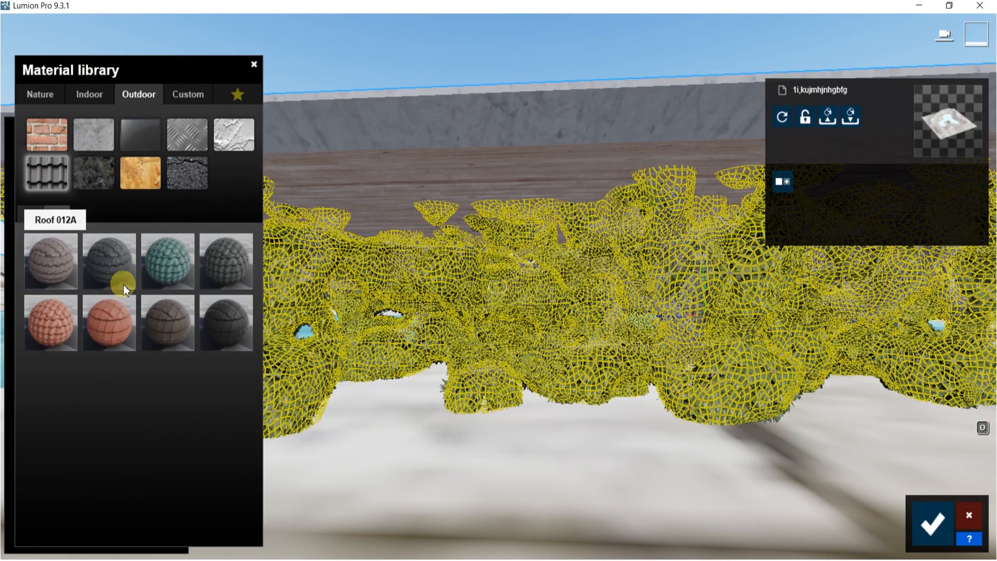
left_click(173, 266)
left_click(113, 338)
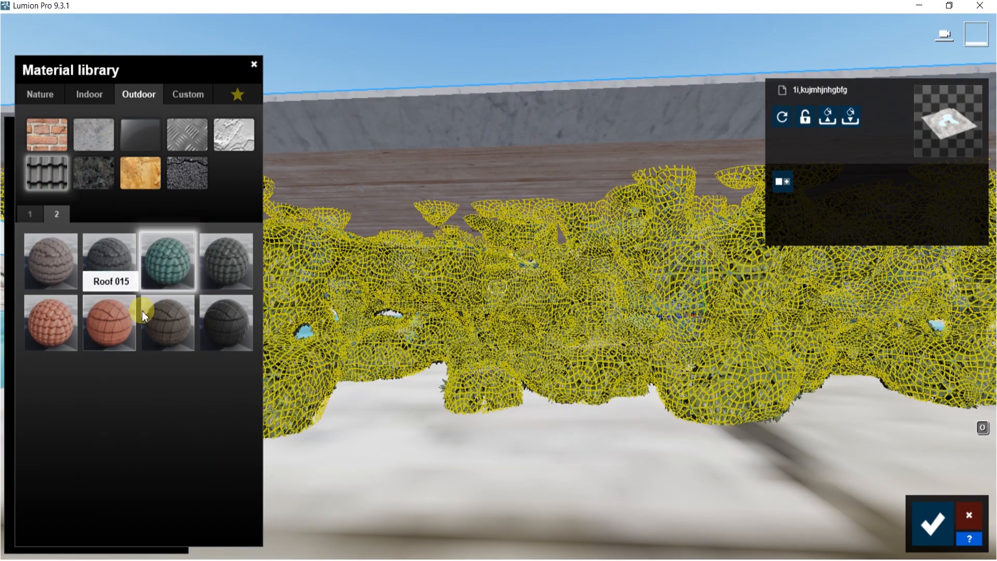
Open the stone wall's plaster material properties
right_click_drag(551, 343, 461, 395)
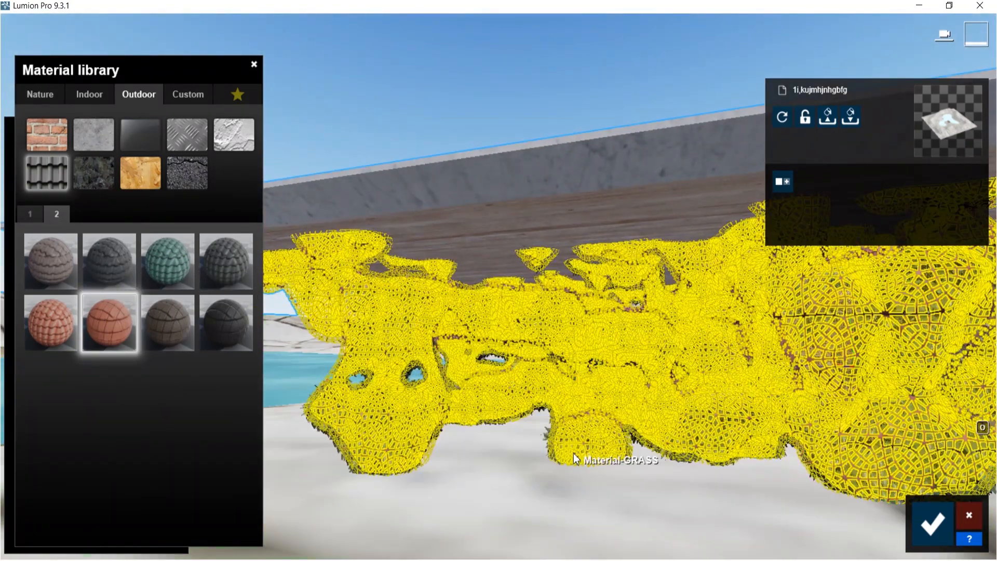
left_click(497, 476)
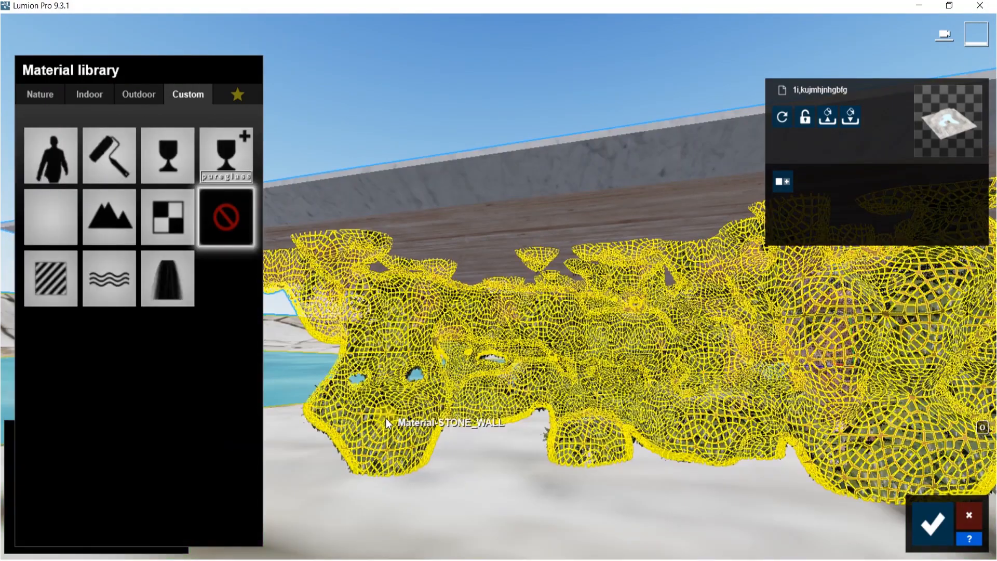
left_click(401, 417)
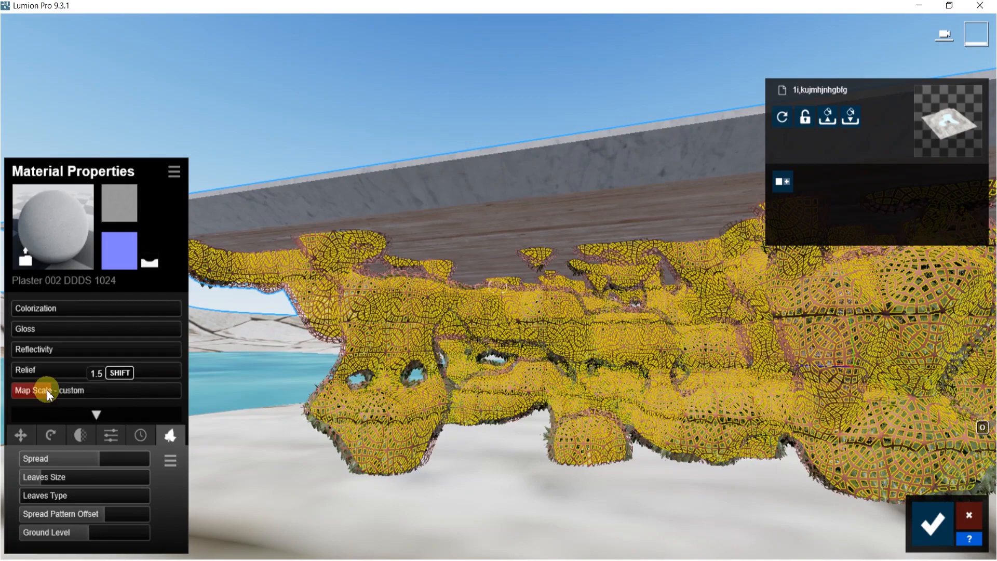
Select the Roof 015 material on the structure and lower its map scale
scroll(374, 421, "up", 6)
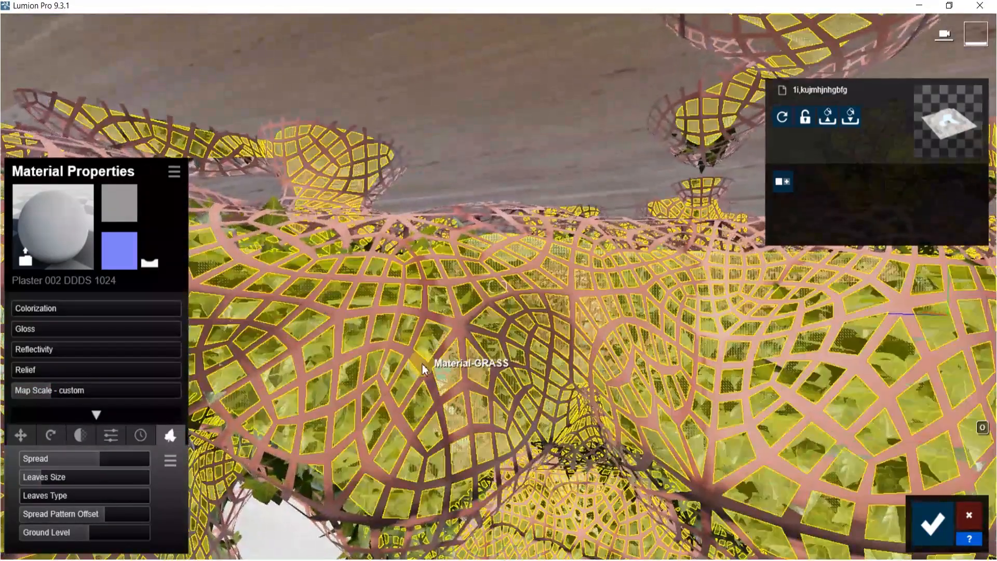
left_click(423, 369)
mouse_move(51, 391)
left_mouse_down()
mouse_move(2, 393)
mouse_move(34, 394)
left_mouse_up()
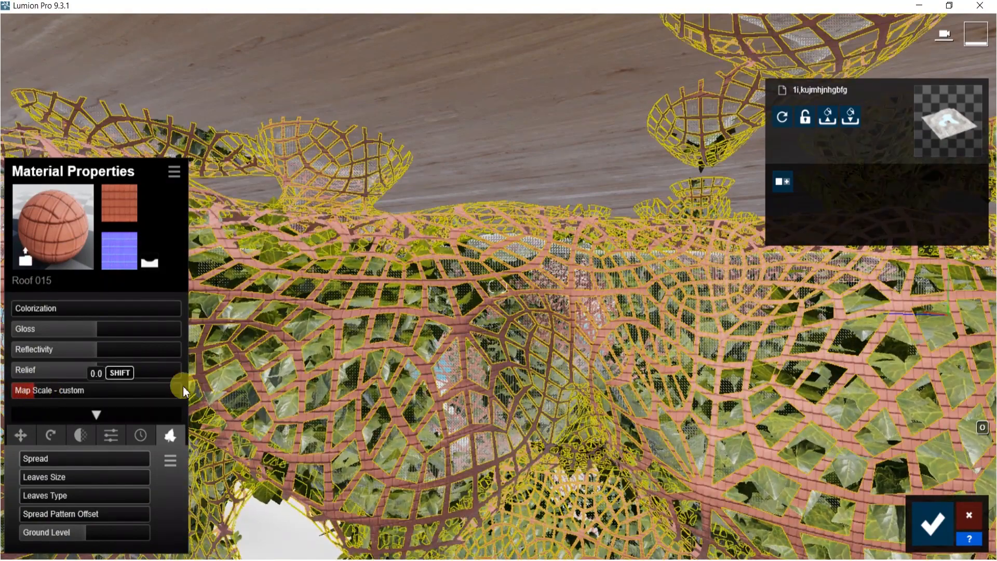
key("s")
key("s")
key("d")
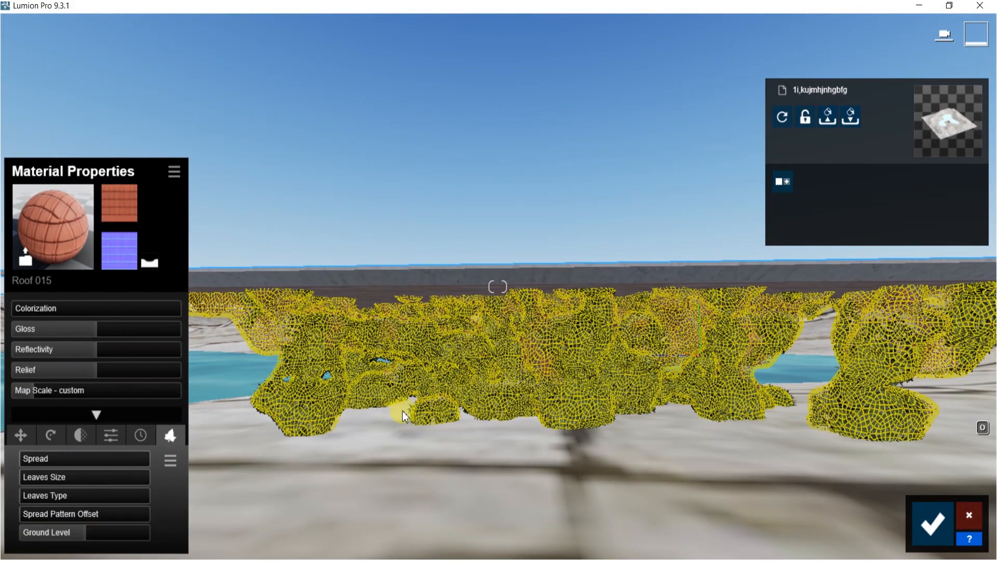
Apply the Wild Grass 02 material from the 3D Grass category to the ground terrain
left_click(438, 497)
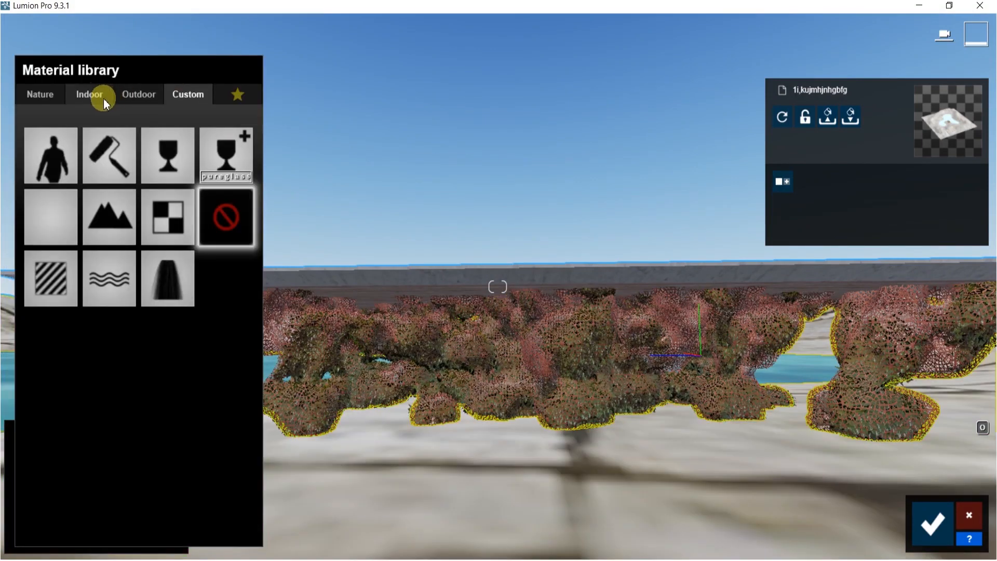
left_click(35, 96)
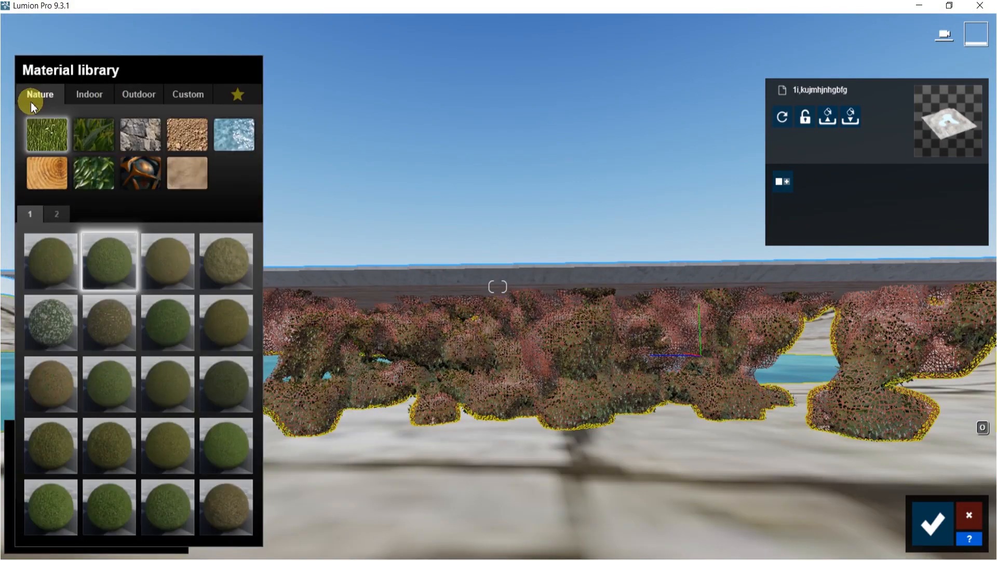
left_click(86, 142)
left_click(101, 438)
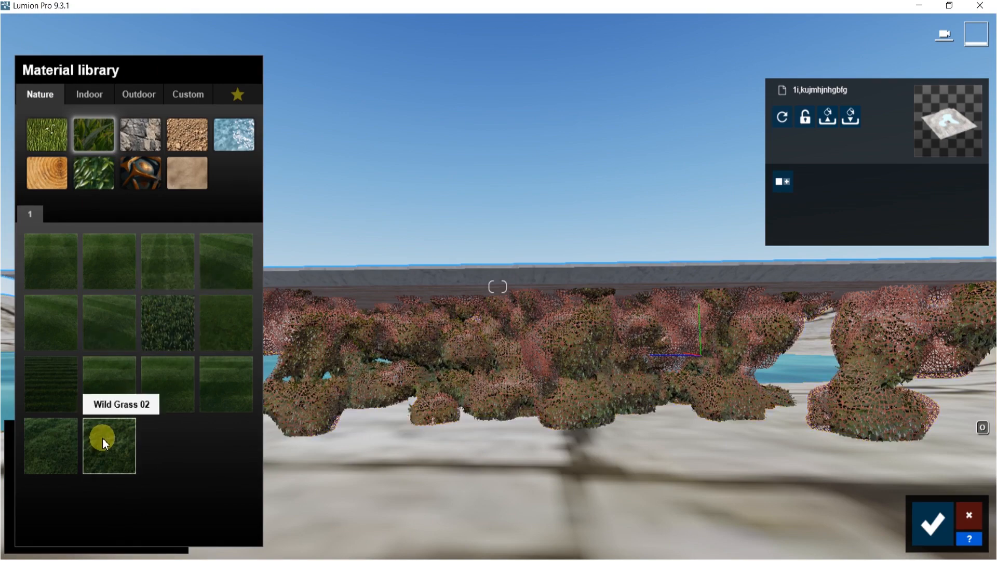
right_click_drag(454, 487, 520, 298)
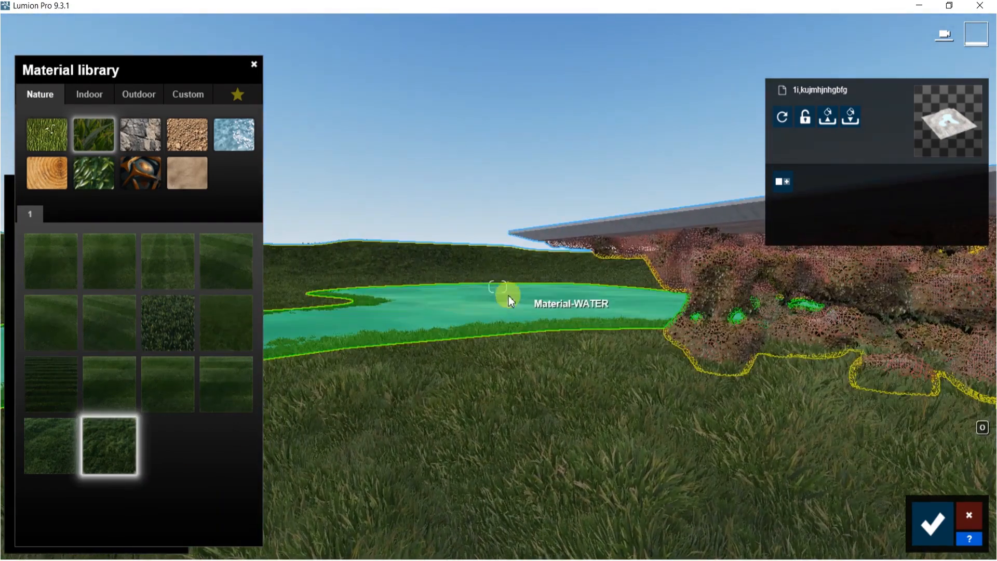
Apply a Nature water material to the lake surface and confirm the material edits
left_click(482, 286)
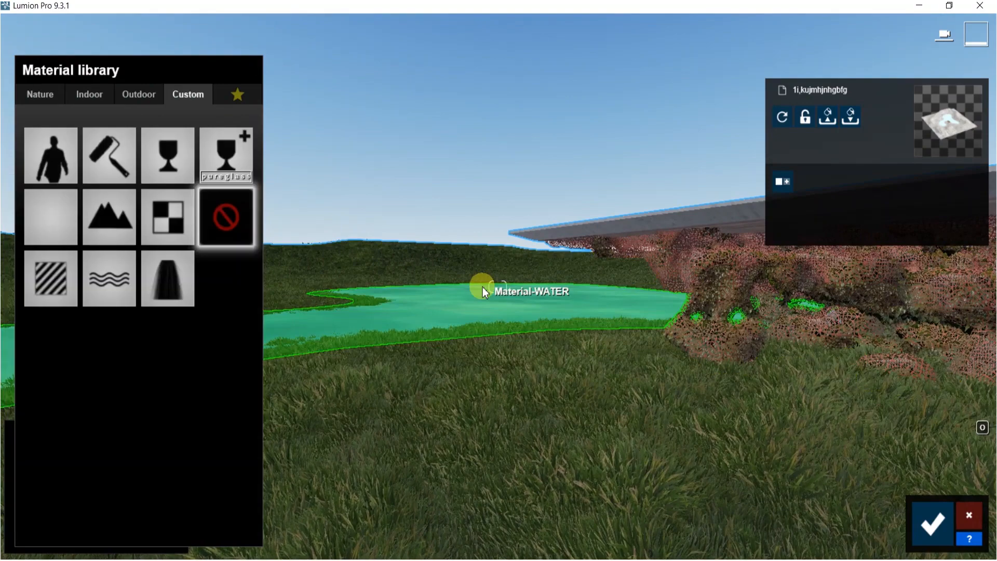
left_click(38, 96)
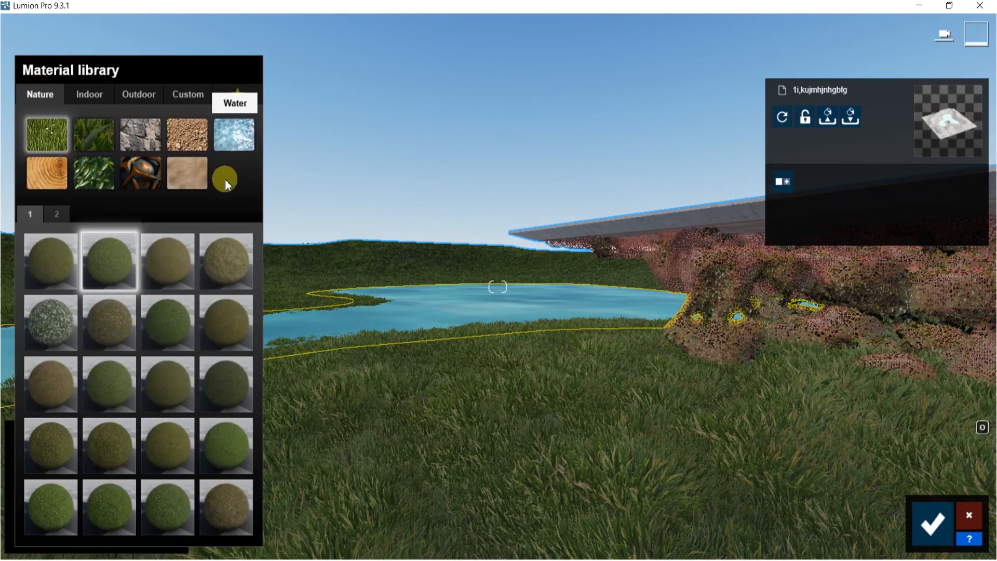
left_click(228, 136)
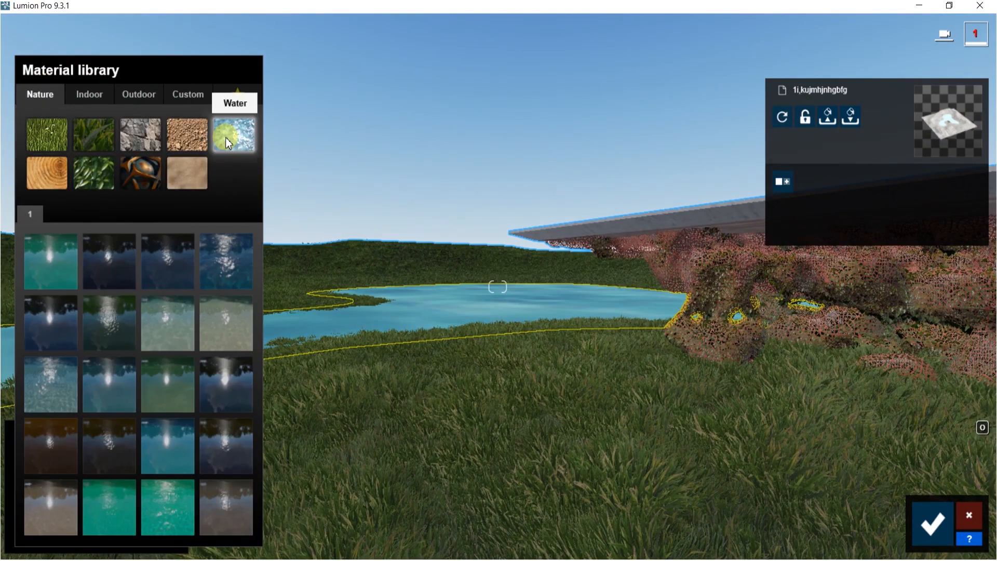
left_click(108, 378)
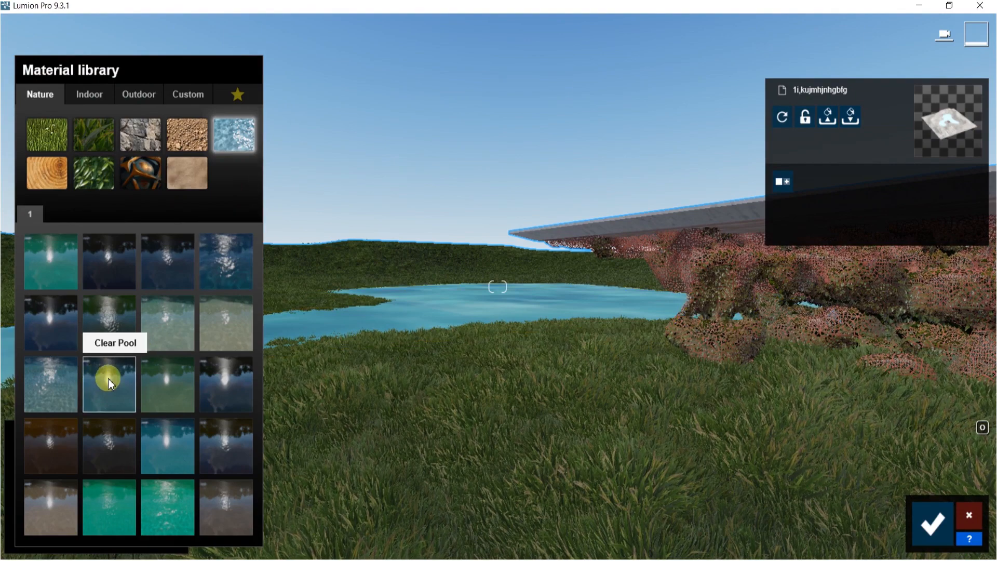
left_click(60, 381)
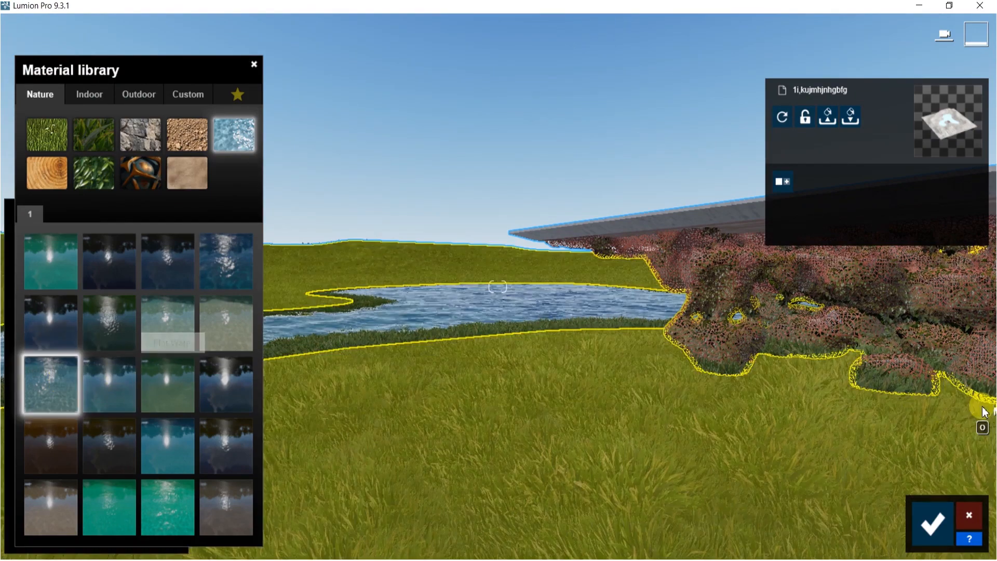
right_click_drag(984, 412, 996, 407)
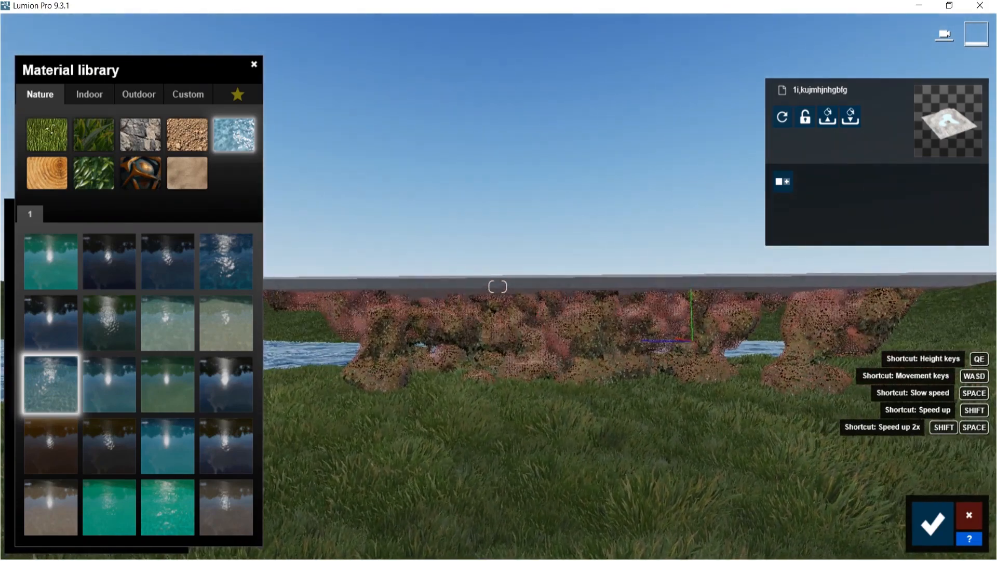
left_click(930, 519)
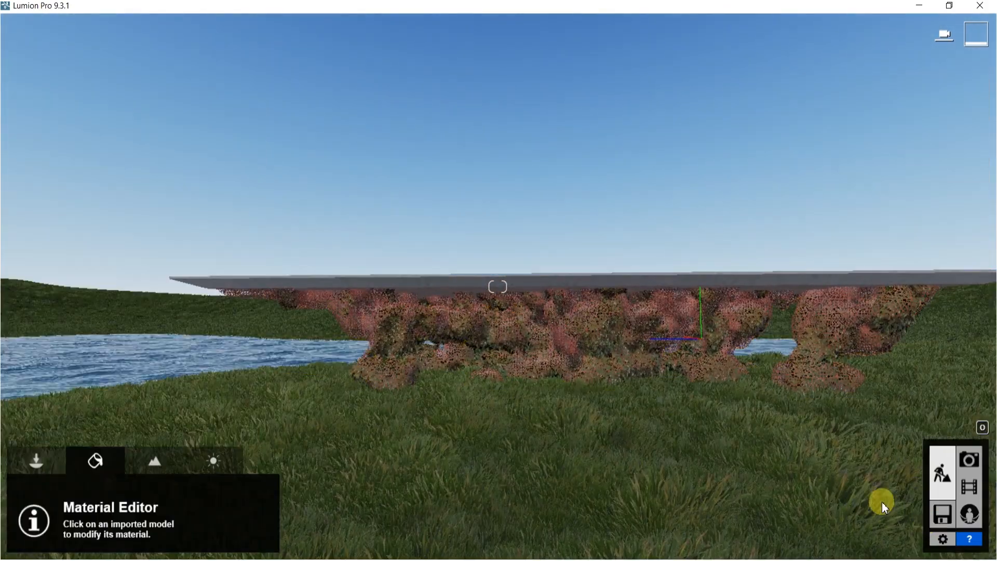
Open the Nature objects library and place grass clumps from the Grass category on the slope near the structure
right_click_drag(631, 334, 574, 393)
key("w")
right_click_drag(384, 91, 363, 95)
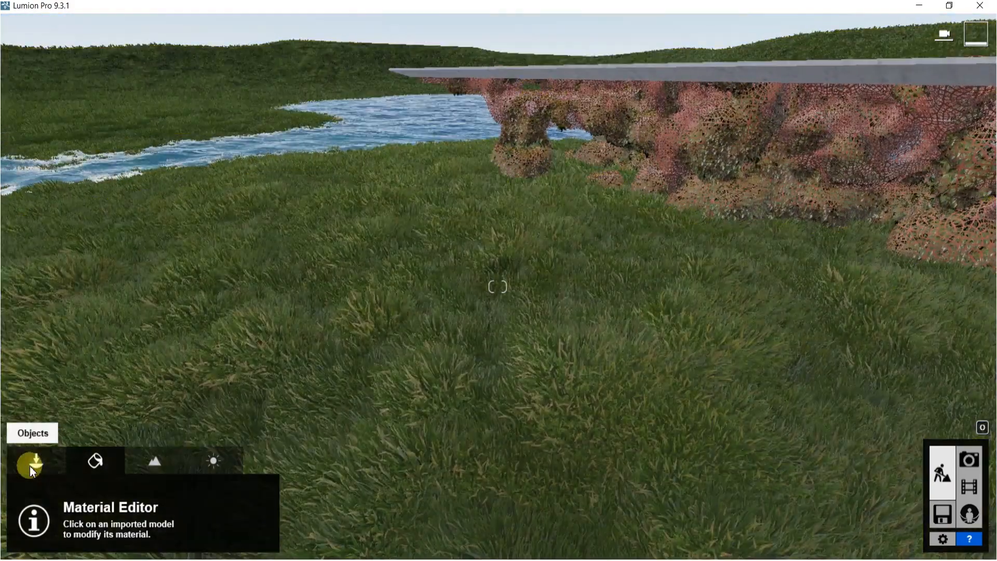
left_click(30, 466)
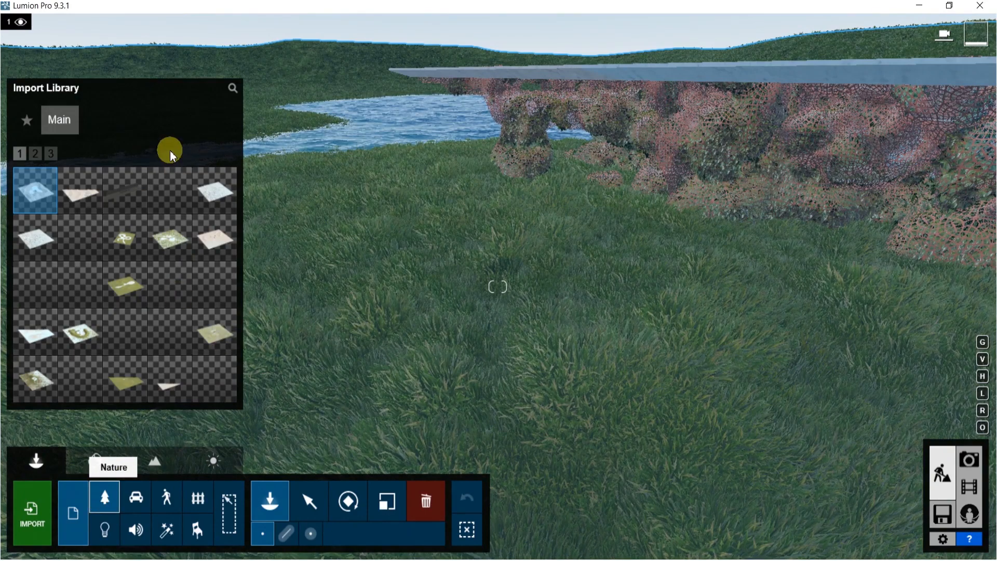
left_click(103, 545)
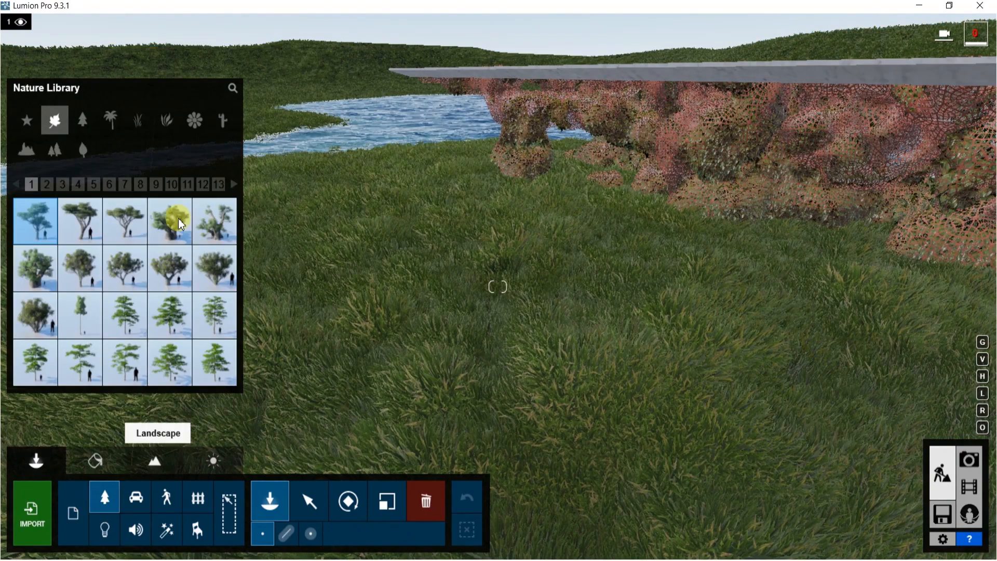
left_click(167, 125)
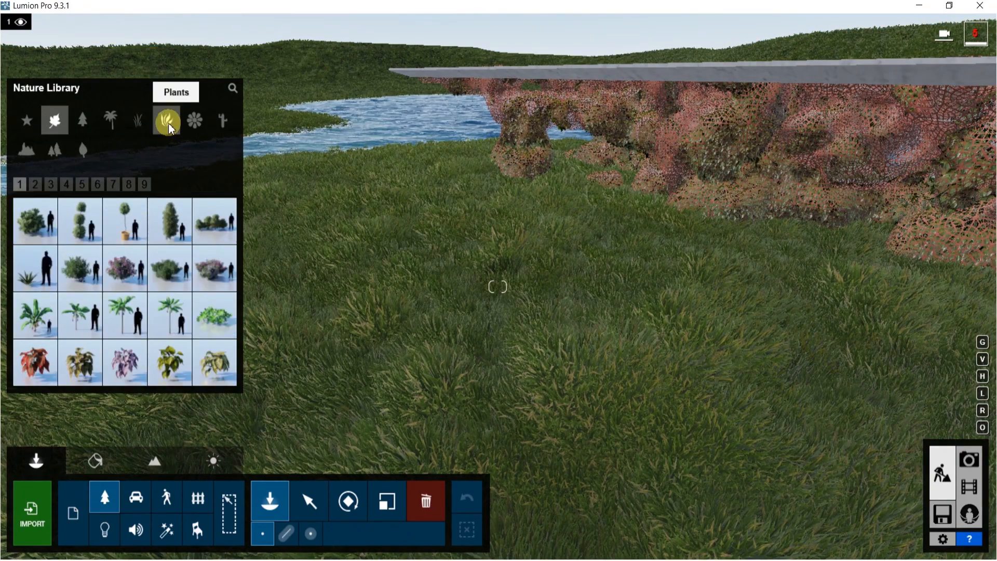
left_click(71, 277)
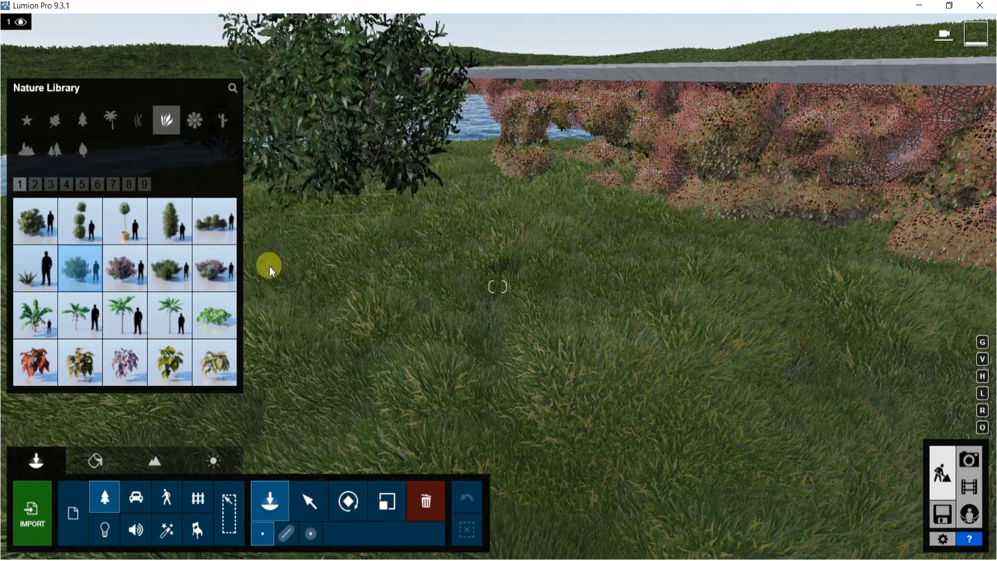
left_click(138, 121)
left_click(166, 230)
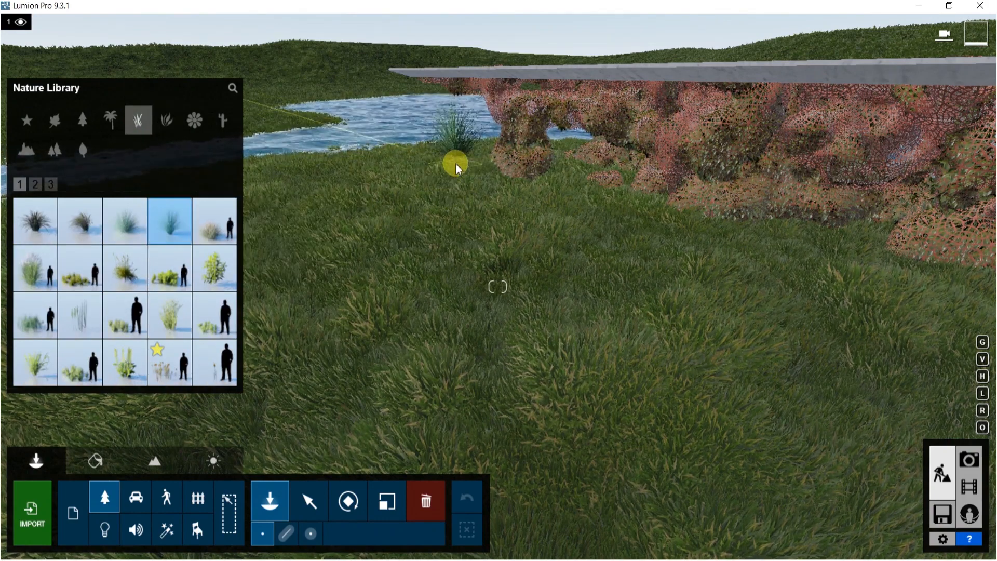
left_click(78, 266)
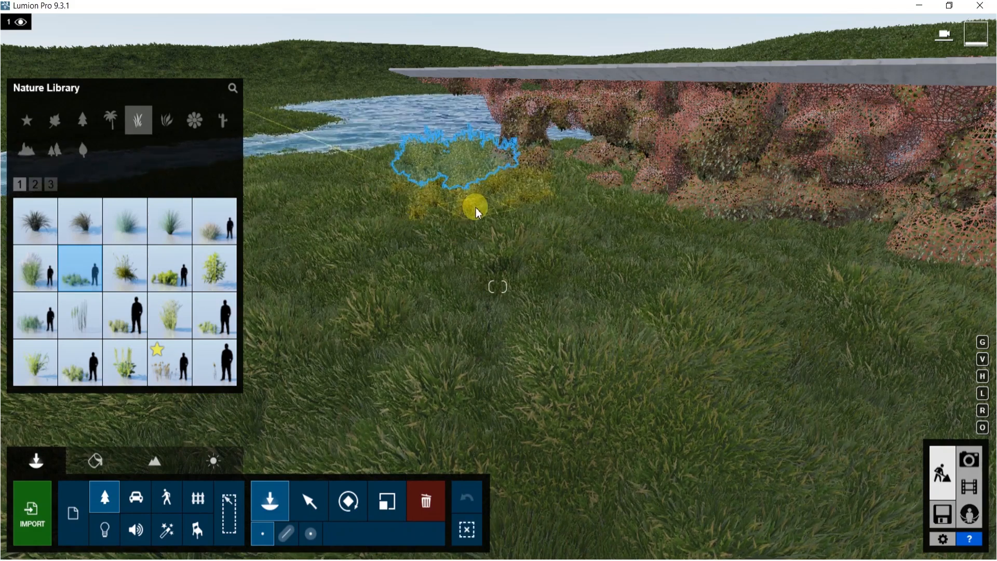
left_click(504, 204)
left_click(335, 187)
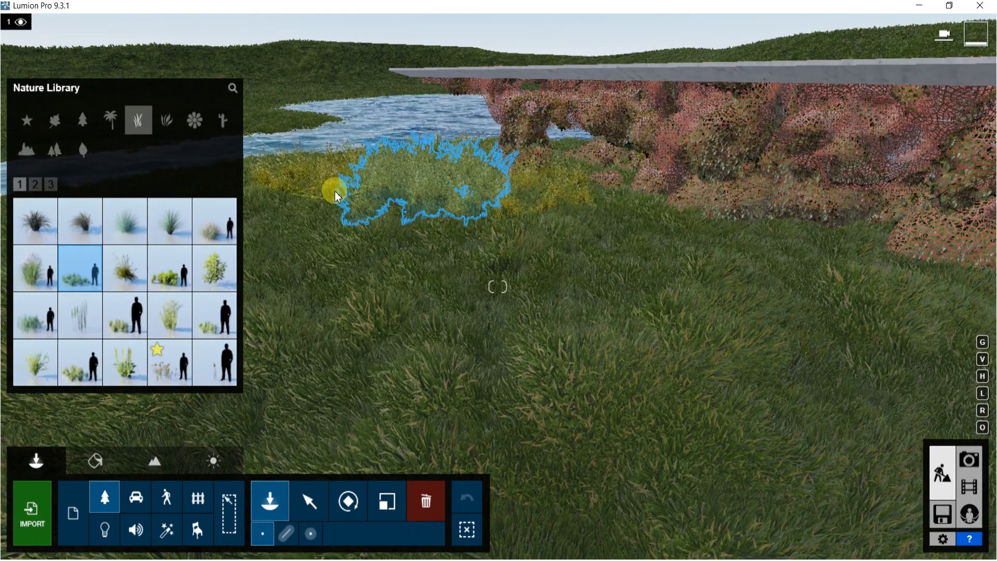
Place more clumps of the same grass along the slope beside the structure
key("s")
right_click_drag(463, 215, 663, 147)
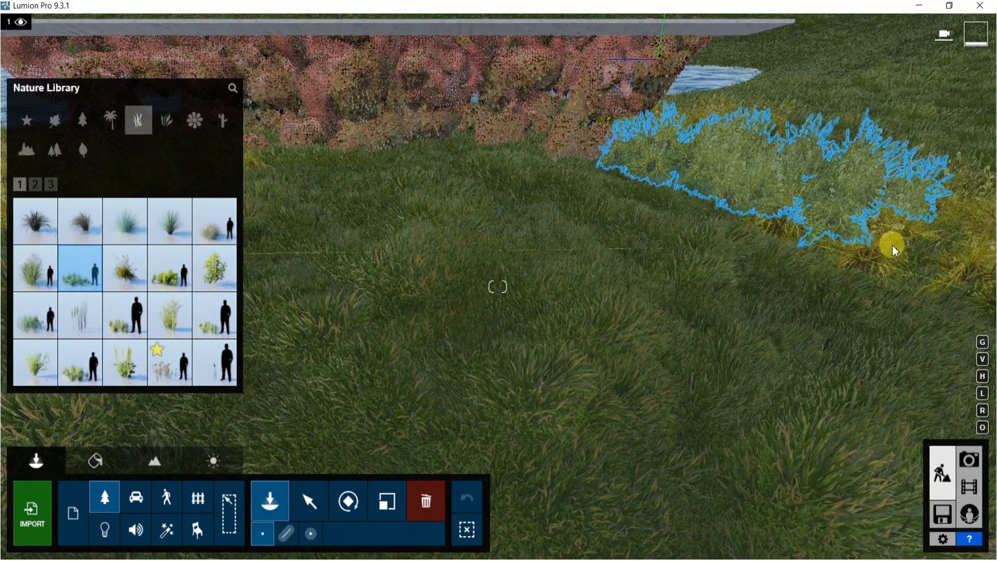
left_click(779, 260)
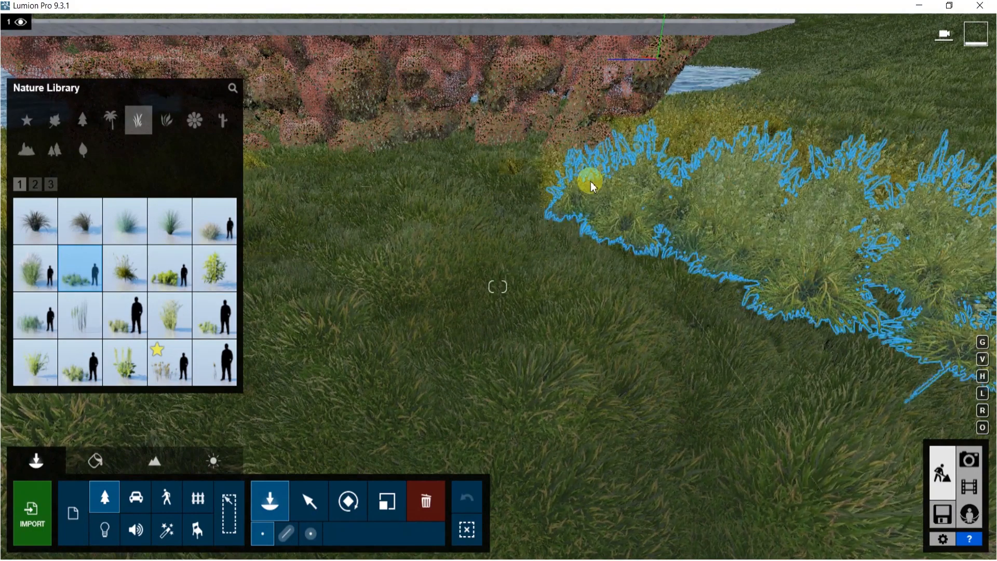
left_click(527, 183)
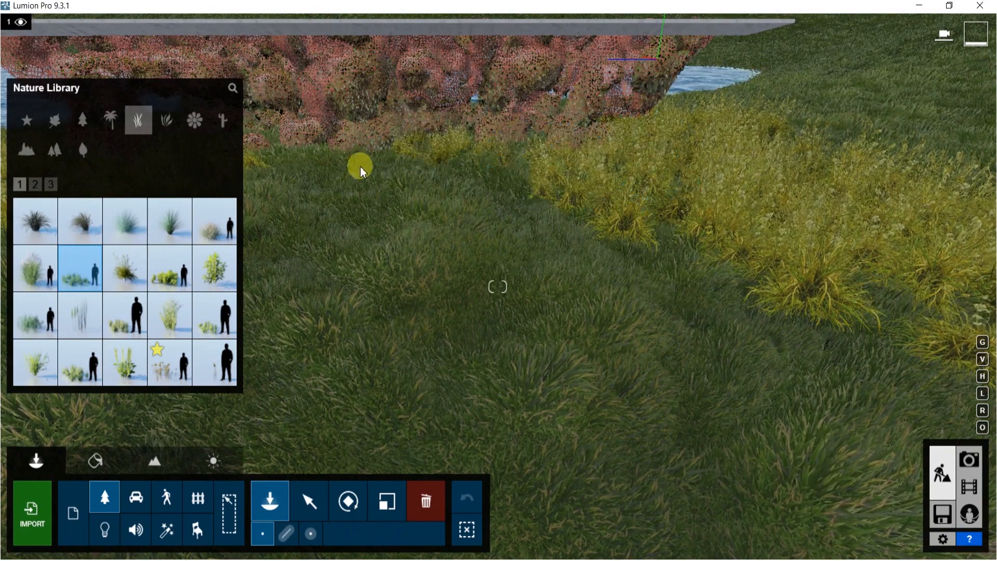
Place Grass Green 007 reeds and another grass type along the water's edge
left_click(170, 362)
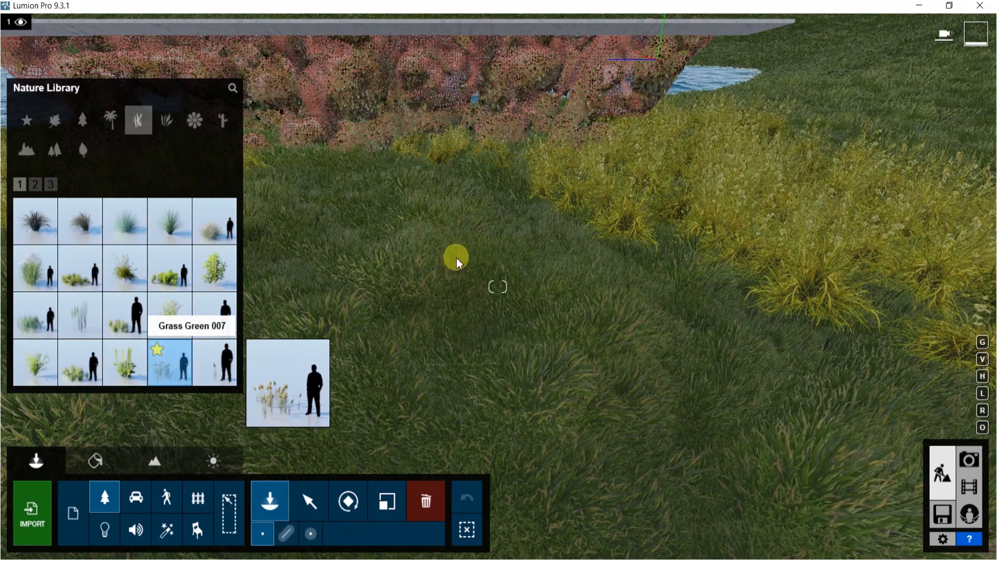
right_click_drag(735, 222, 296, 152)
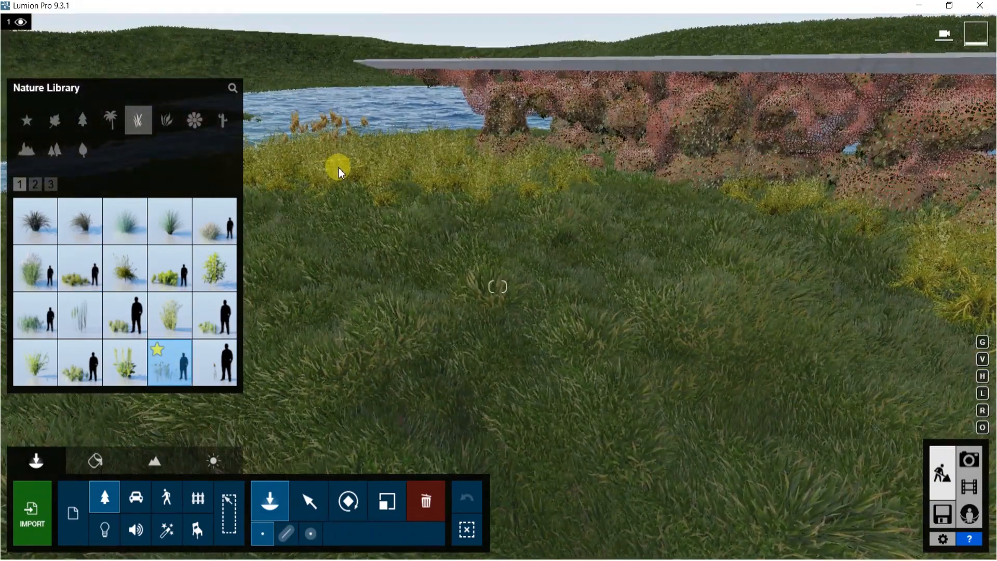
left_click(214, 315)
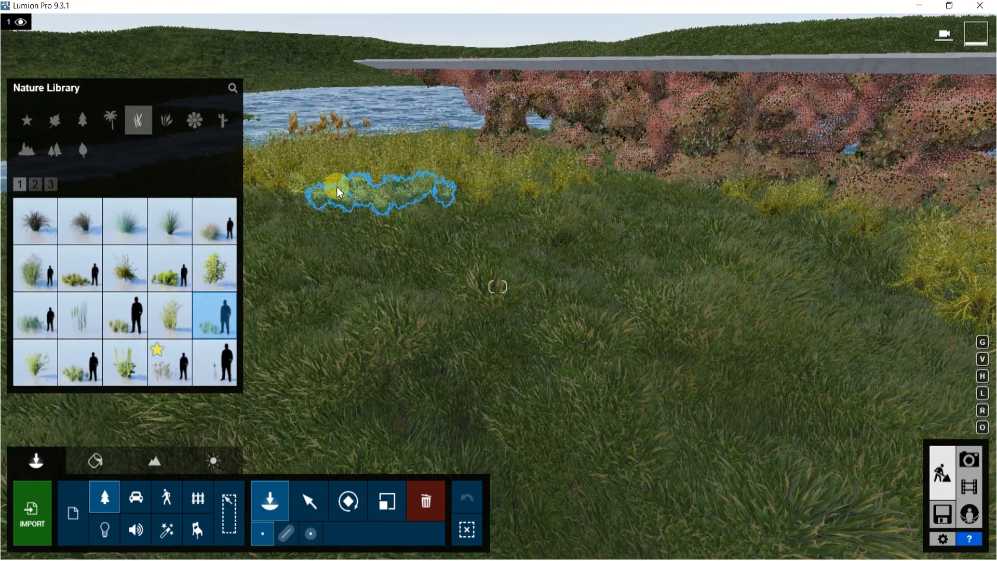
right_click_drag(332, 174, 783, 249)
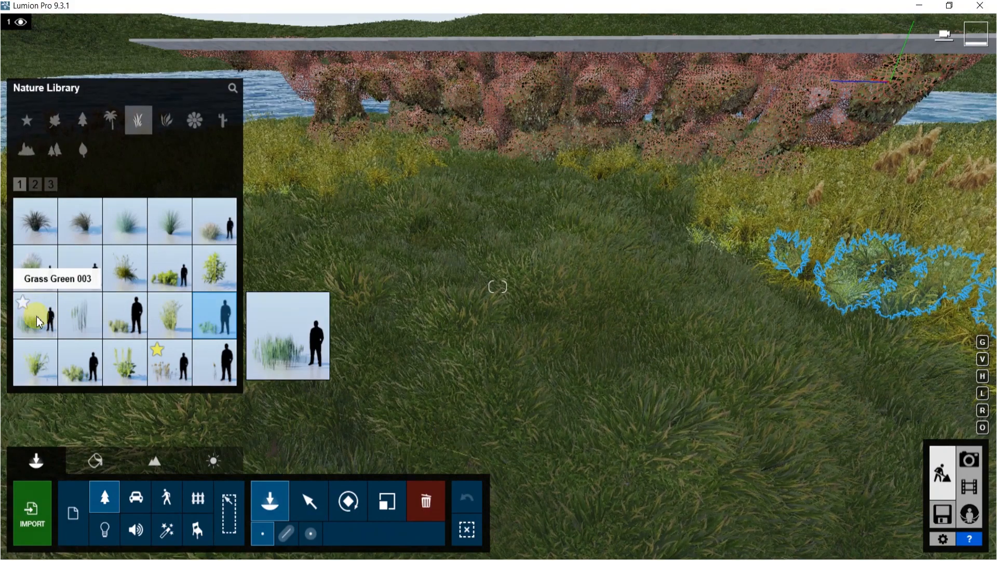
left_click(486, 186)
right_click_drag(486, 186, 533, 68)
key("s")
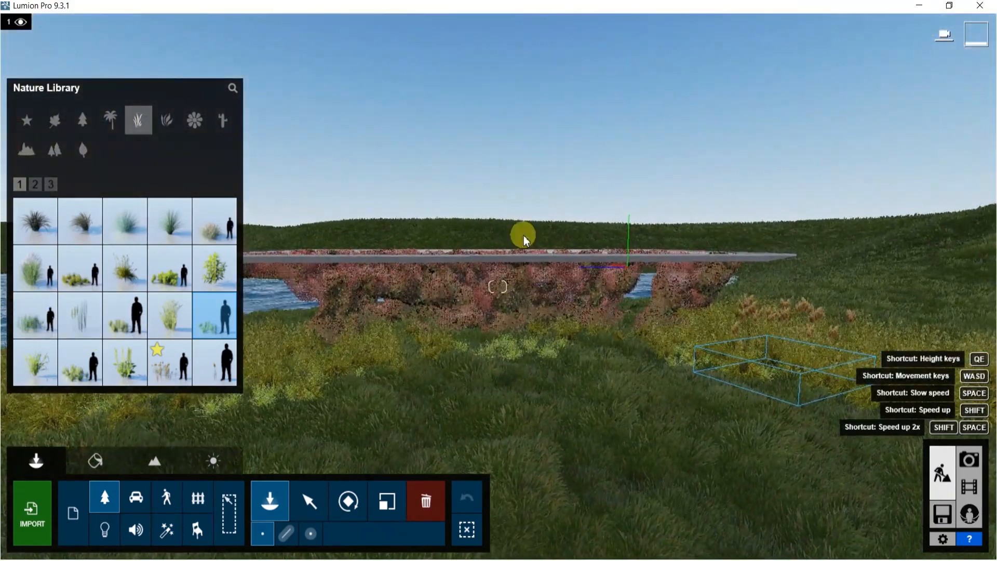
Place Eulalia Grass and other tall grass varieties near the lake shore
key("e")
key("e")
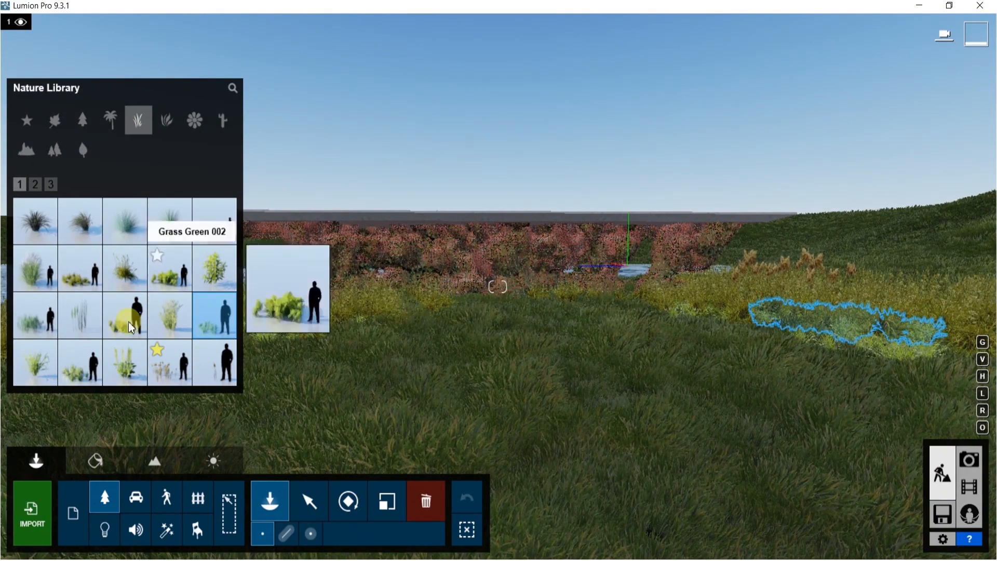
left_click(78, 315)
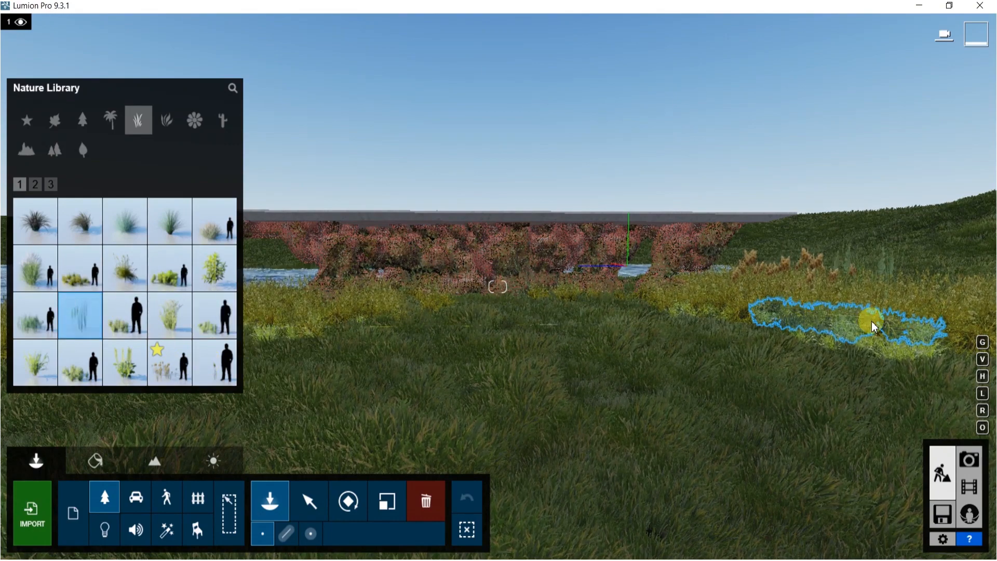
right_click_drag(751, 321, 371, 259)
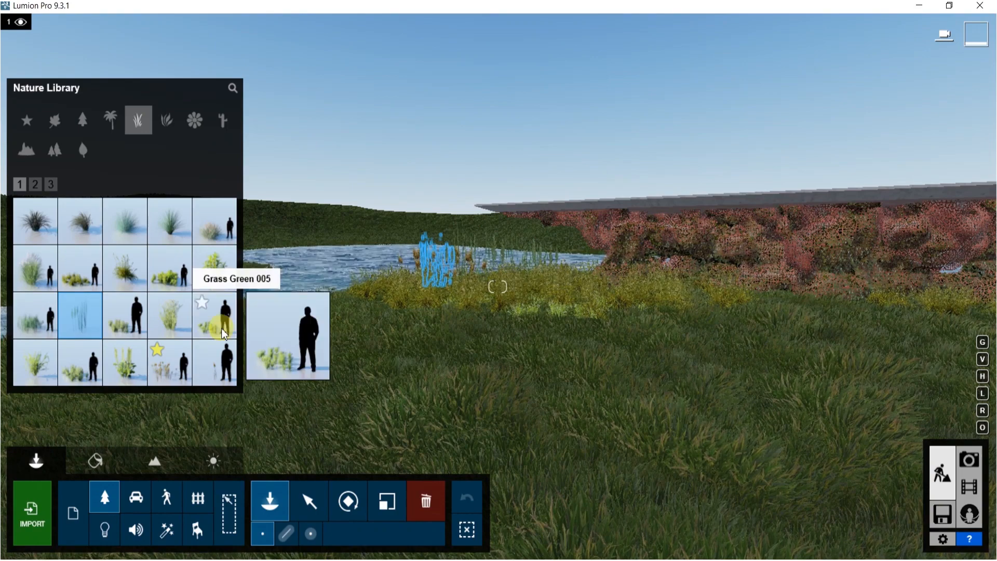
left_click(36, 264)
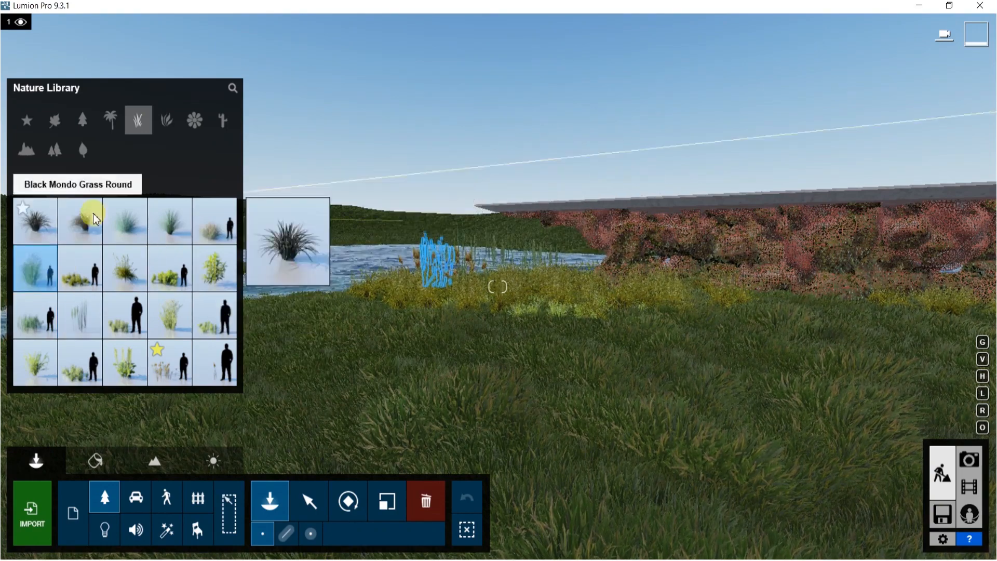
left_click(222, 231)
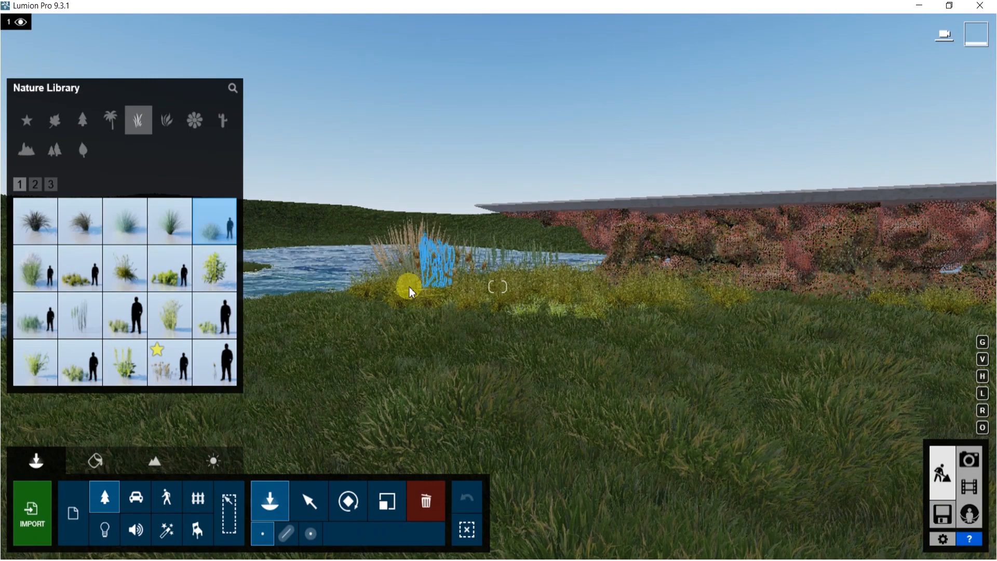
left_click(35, 221)
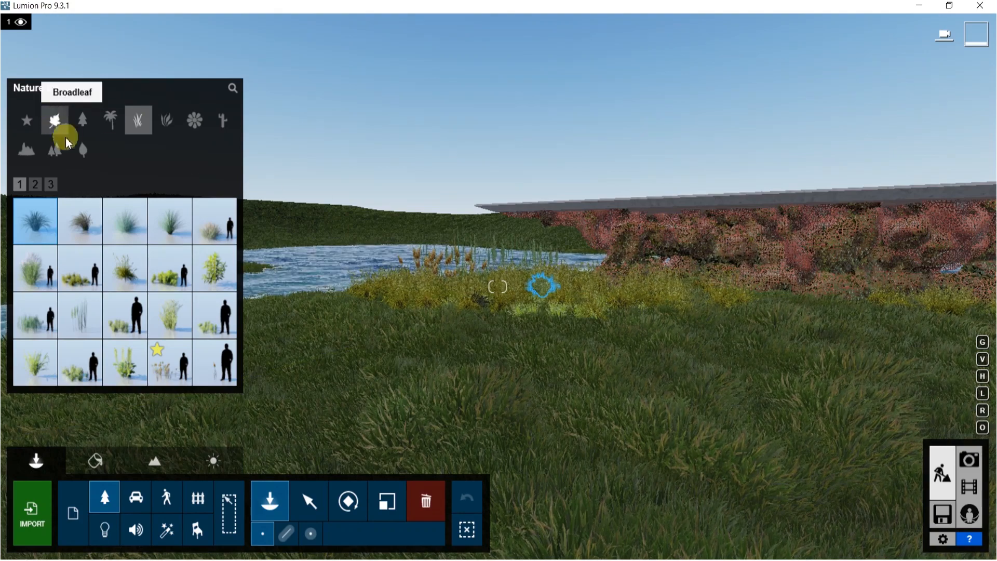
Place two FallenTreeV1-2 RT fallen trees from the Broadleaf nature category on the grass beside the lake
left_click(63, 132)
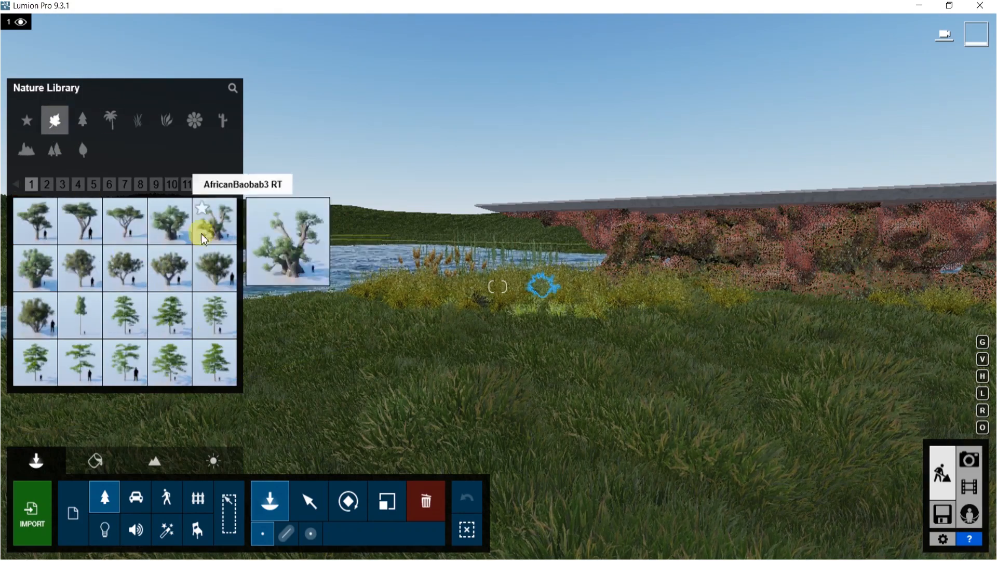
left_click(110, 187)
left_click(125, 190)
left_click(141, 188)
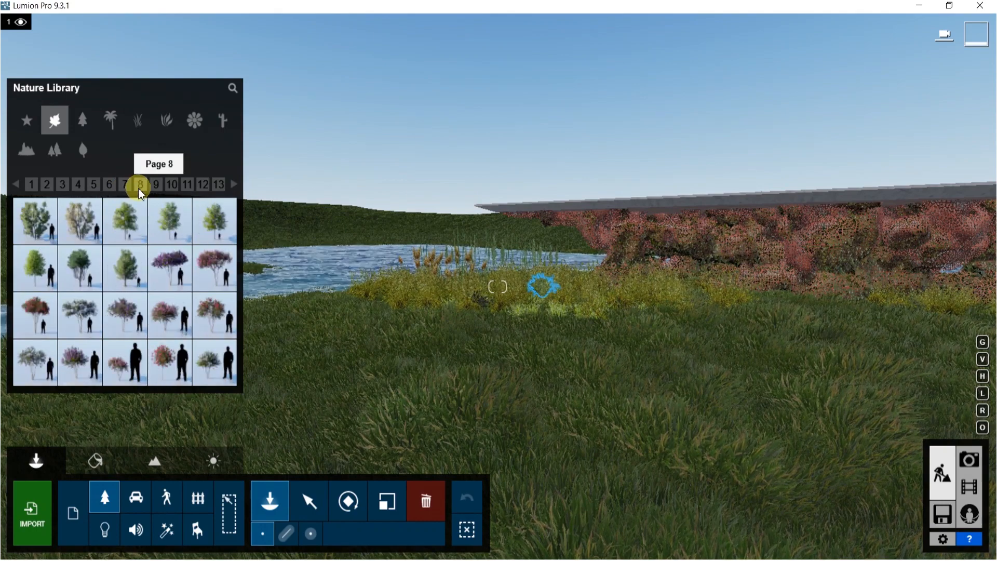
left_click(156, 189)
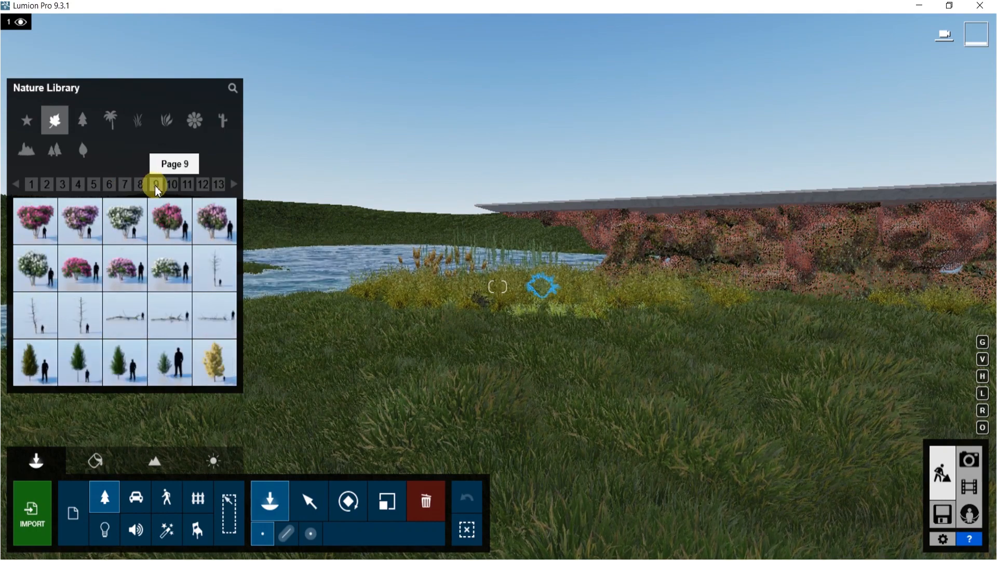
left_click(170, 317)
key("r")
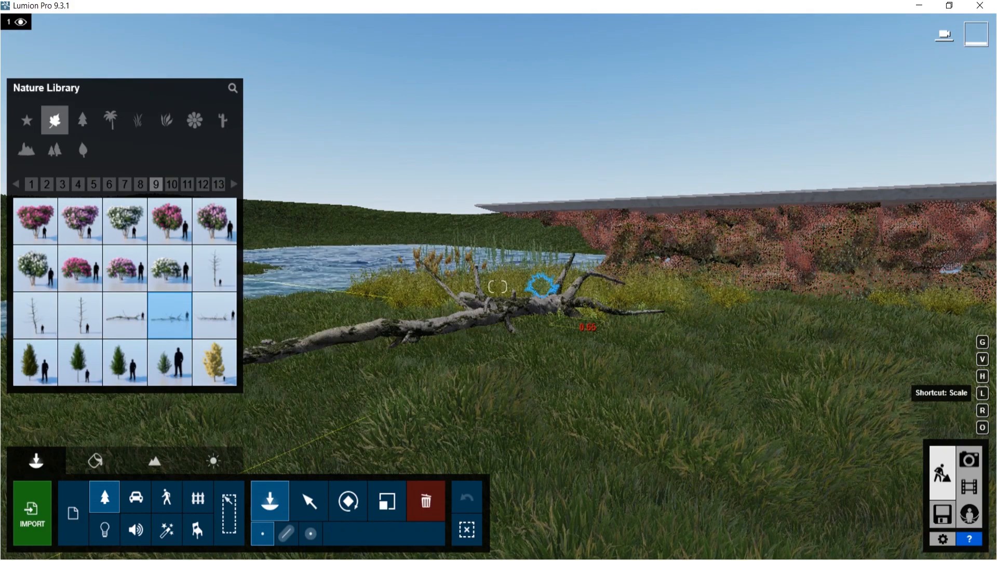
key("r")
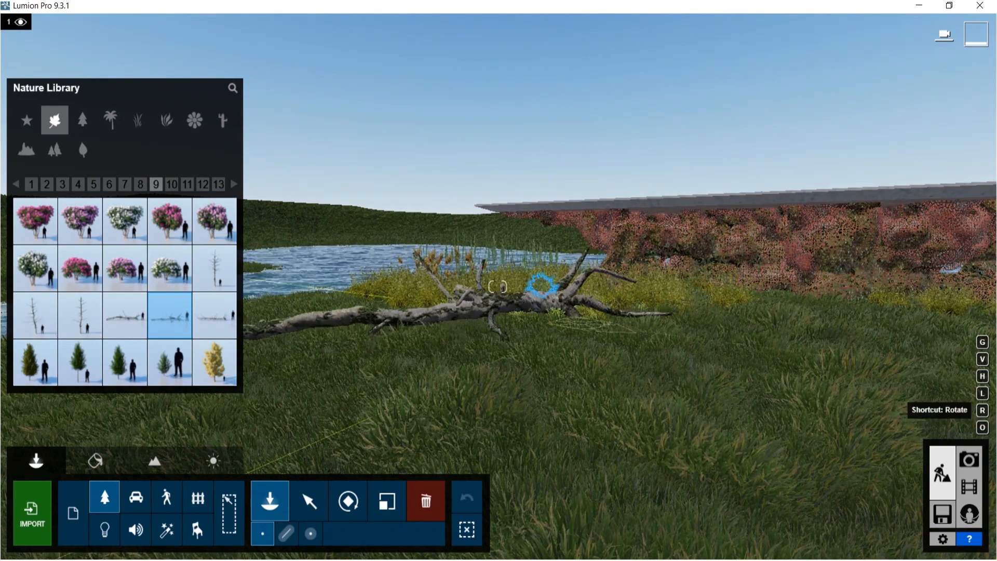
left_click(609, 330)
key("l")
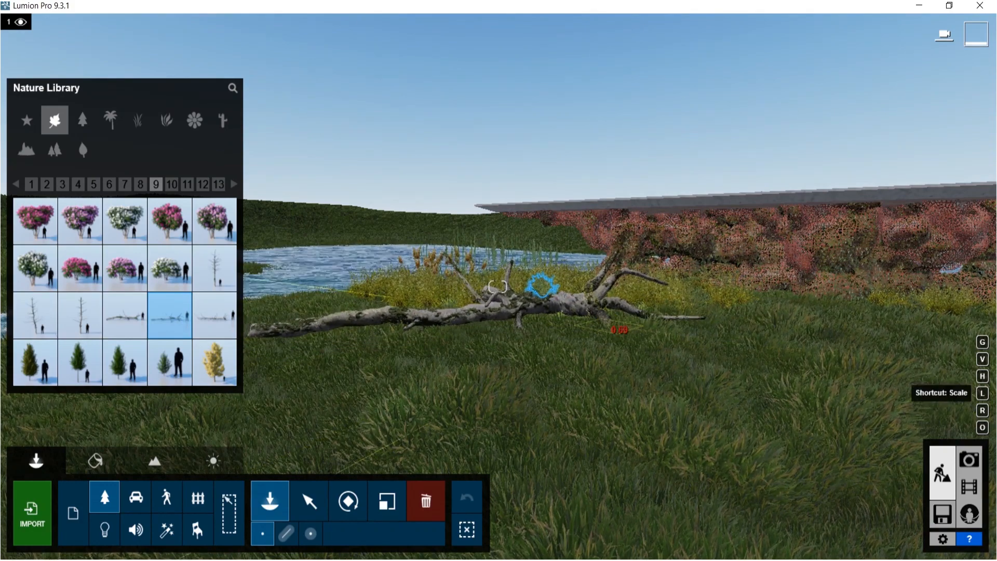
left_click(611, 331)
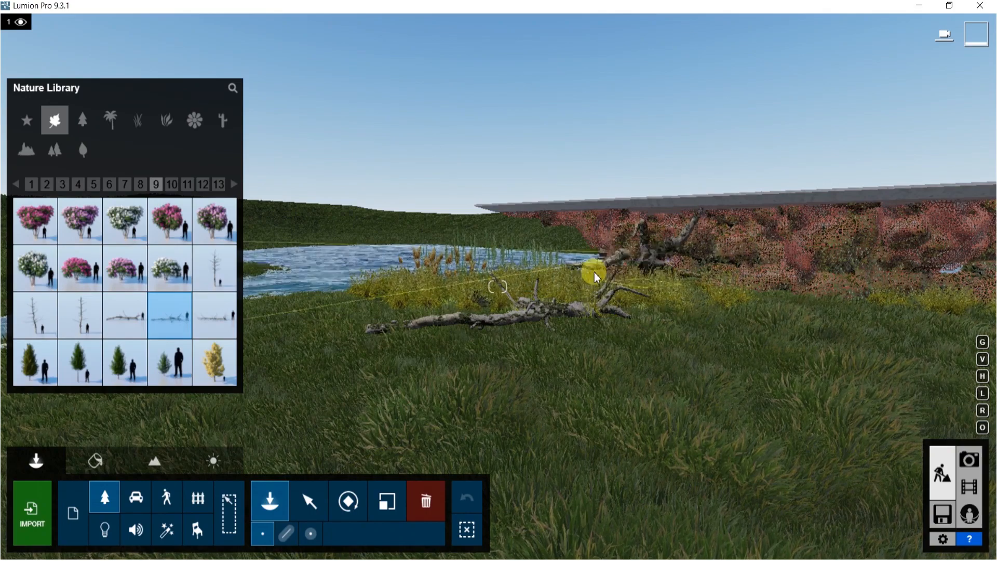
Place a Woman Caucasian 0015 Idle character standing on the grass in front of the structure
right_click_drag(704, 296, 820, 276)
key("w")
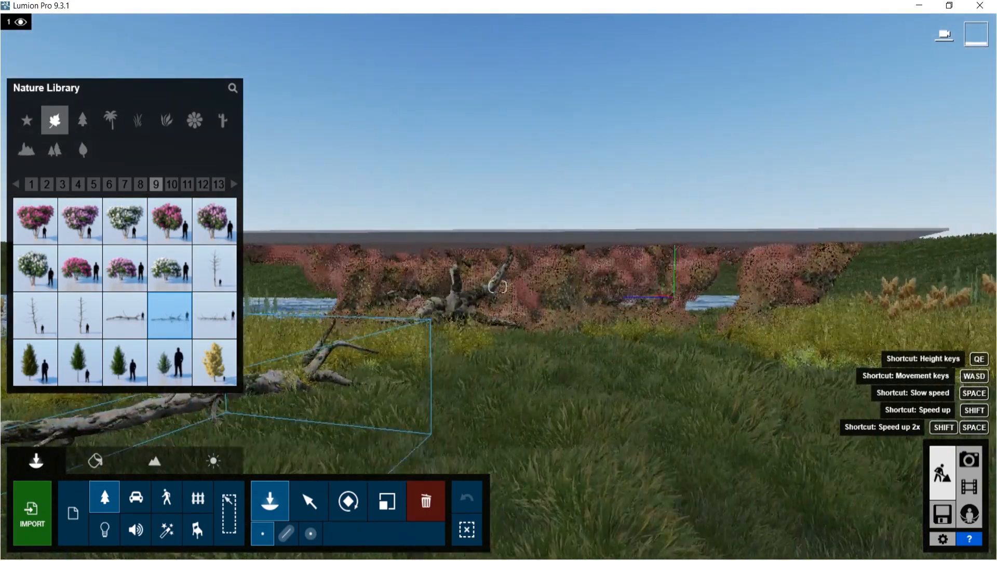
key("d")
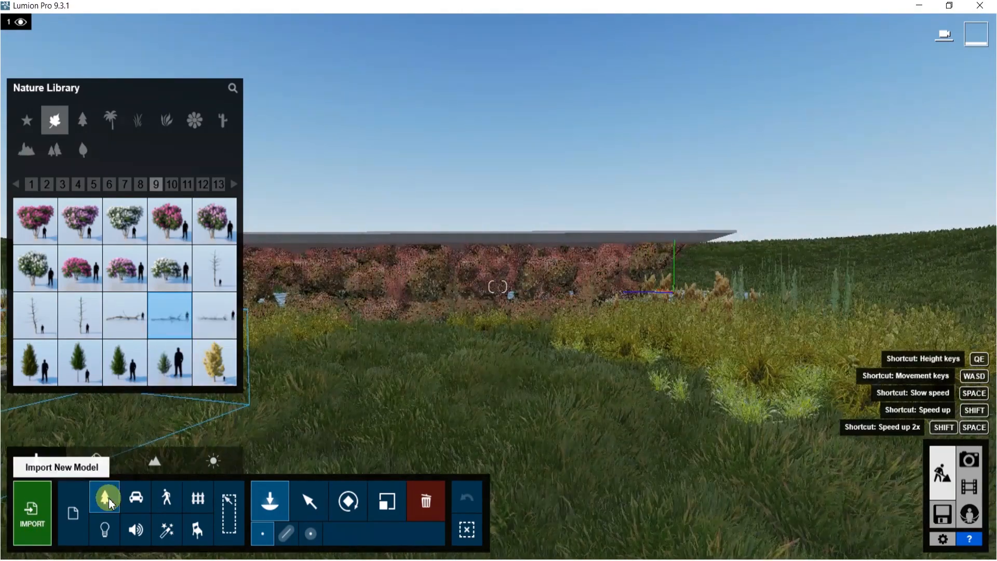
left_click(169, 498)
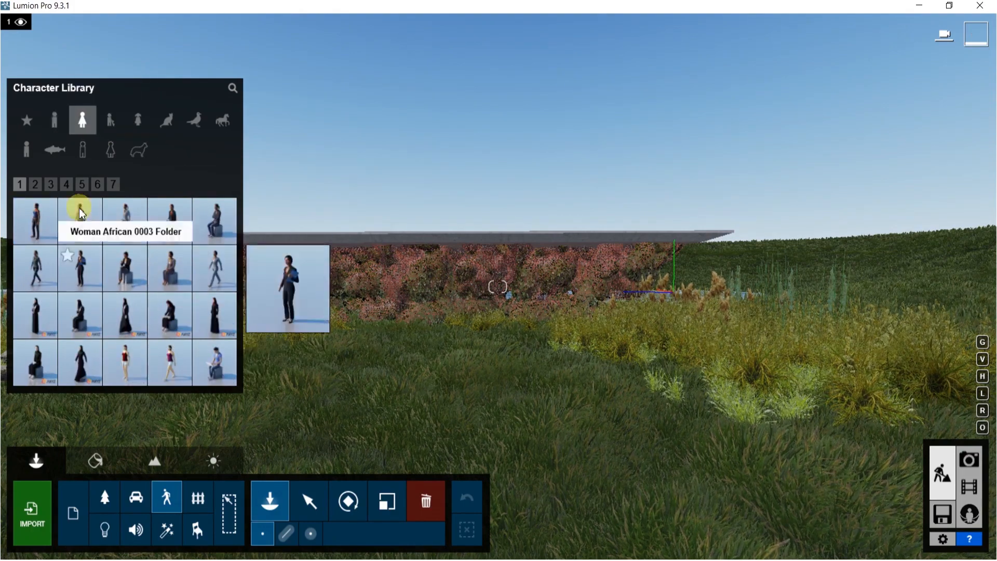
left_click(51, 184)
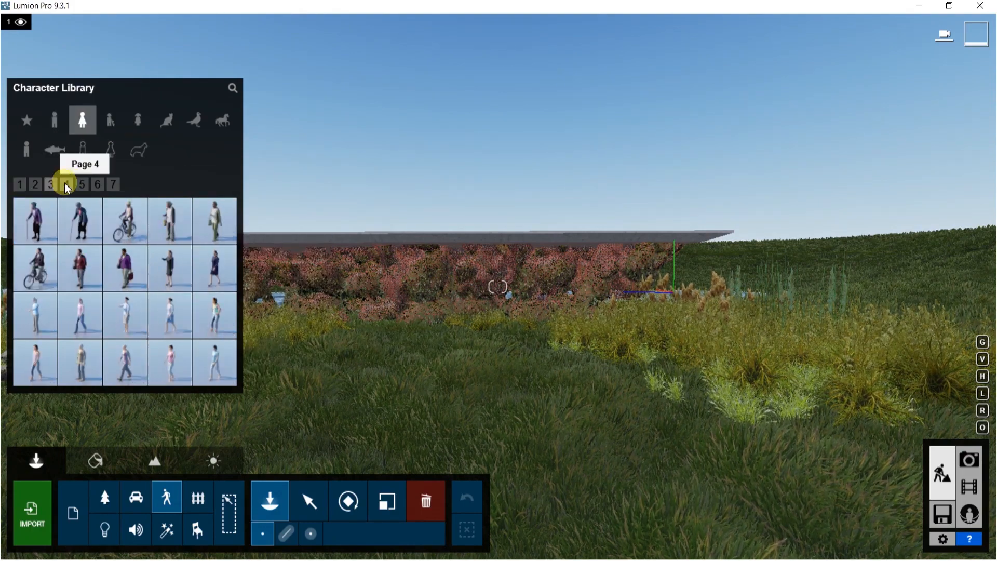
left_click(66, 185)
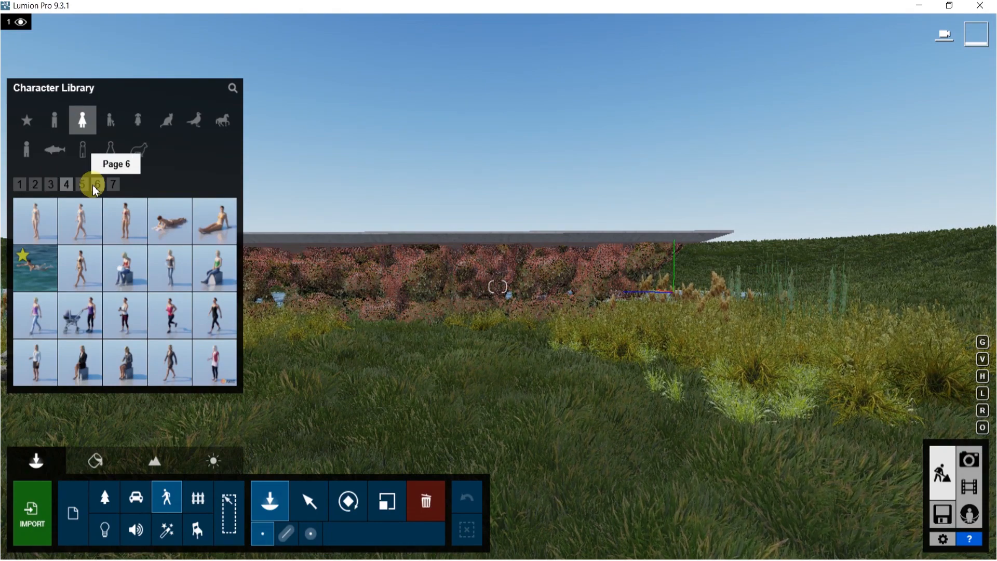
left_click(82, 185)
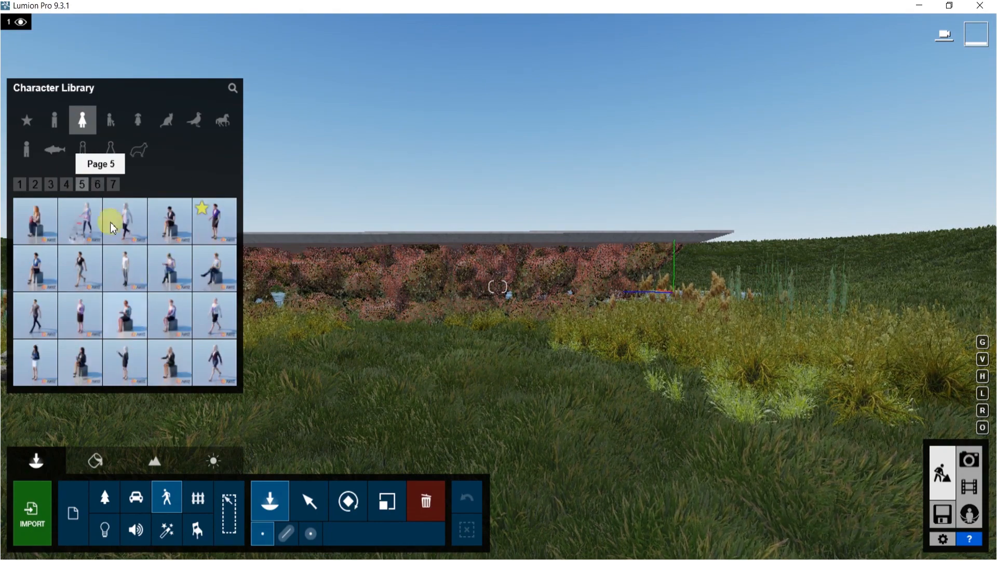
left_click(130, 283)
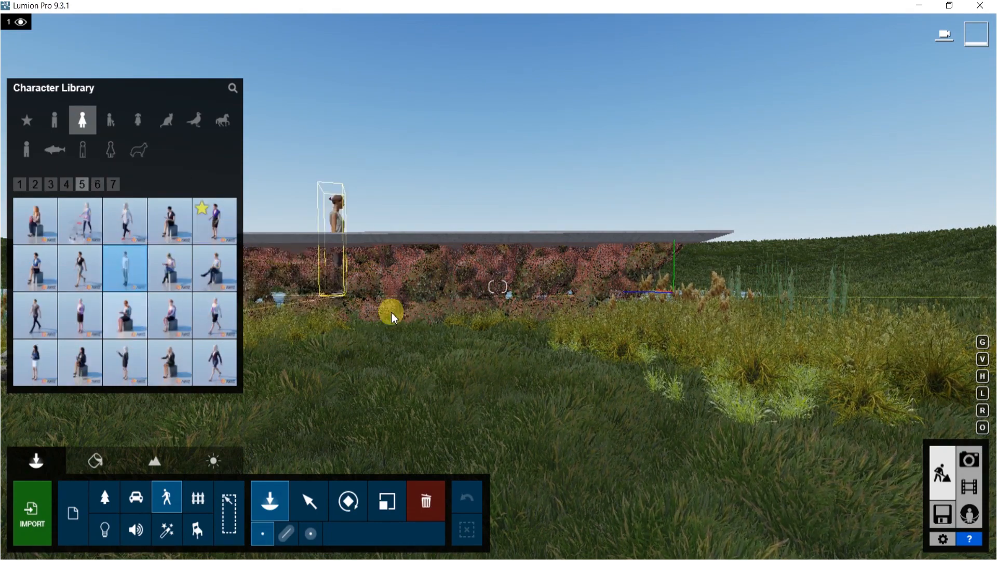
right_click_drag(379, 329, 327, 390)
key("w")
key("q")
right_click_drag(488, 324, 476, 296)
key("d")
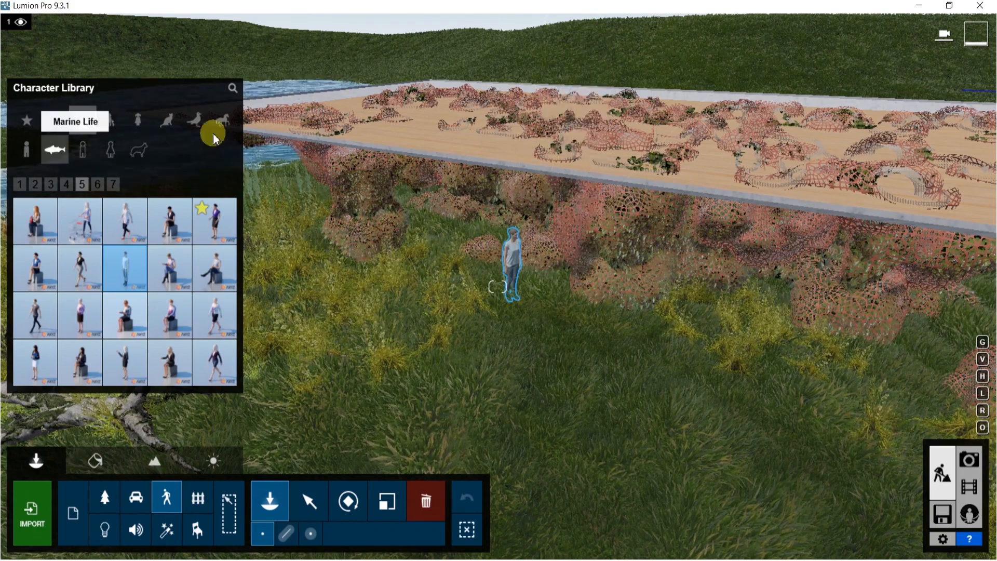
Mass-place a cluster of Pigeon 001 Flying birds over the lake from the Birds category
left_click(198, 118)
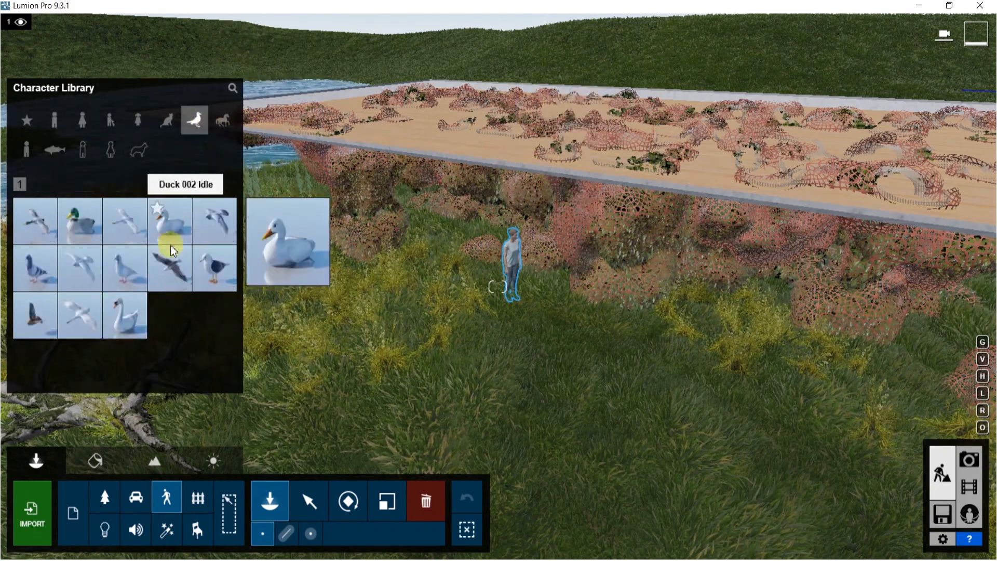
left_click(224, 211)
key("s")
right_click_drag(369, 385, 265, 415)
right_click_drag(301, 335, 307, 318)
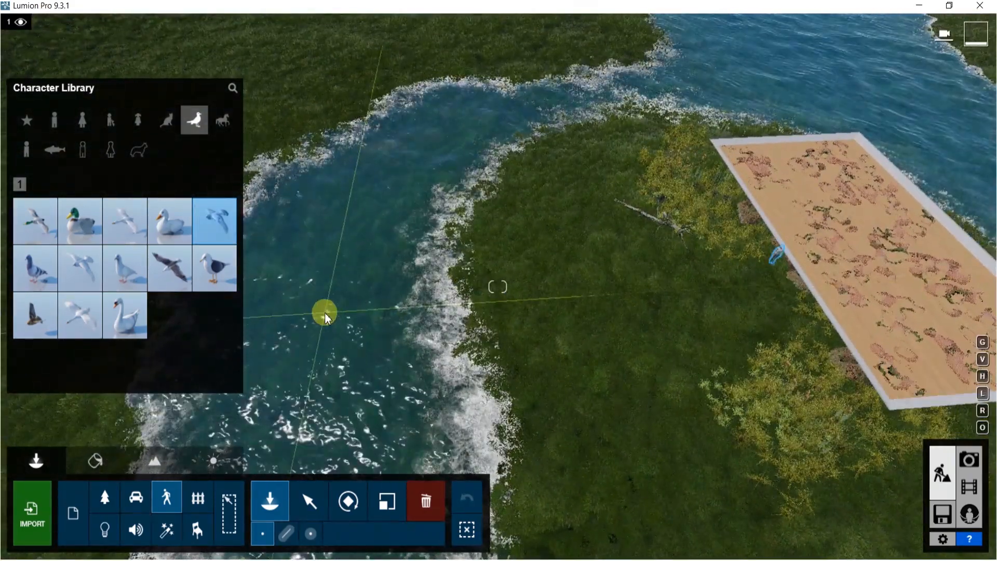
left_click(312, 535)
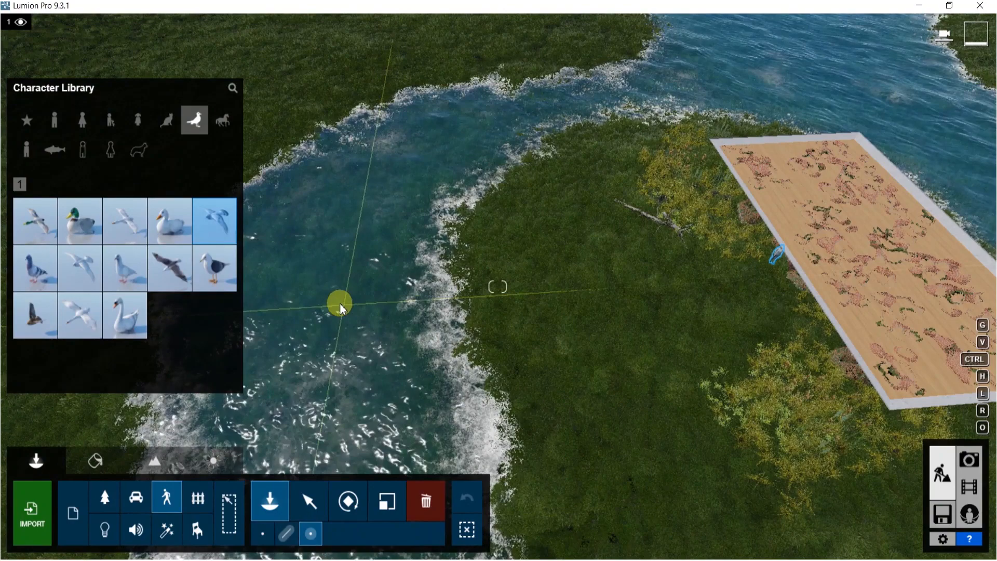
right_click_drag(339, 303, 342, 244)
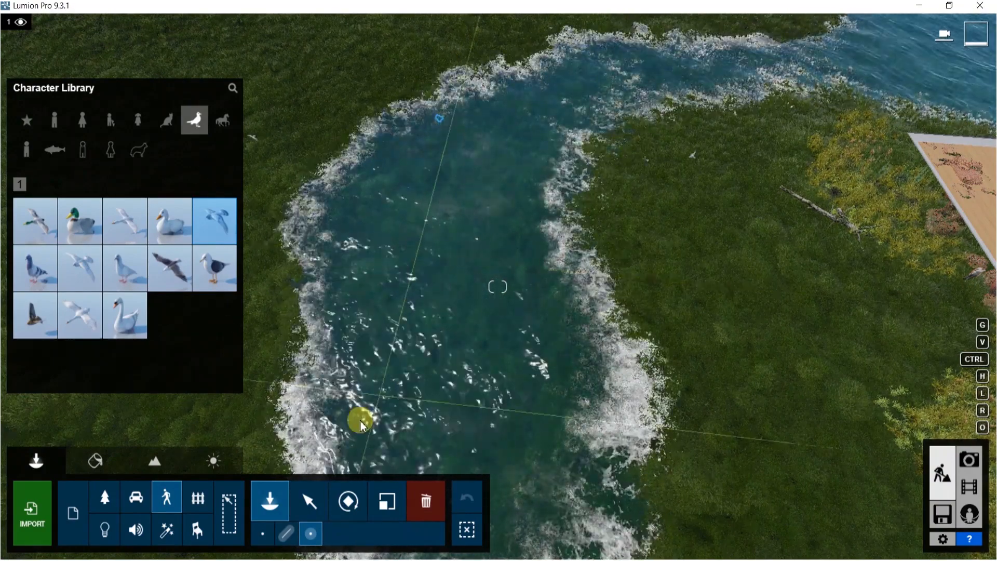
Select all 19 pigeons, move them over the structure and raise them up into the sky
left_click(305, 508)
mouse_move(430, 227)
right_mouse_down()
mouse_move(429, 254)
mouse_move(431, 221)
right_mouse_up()
scroll(431, 221, "down", 3)
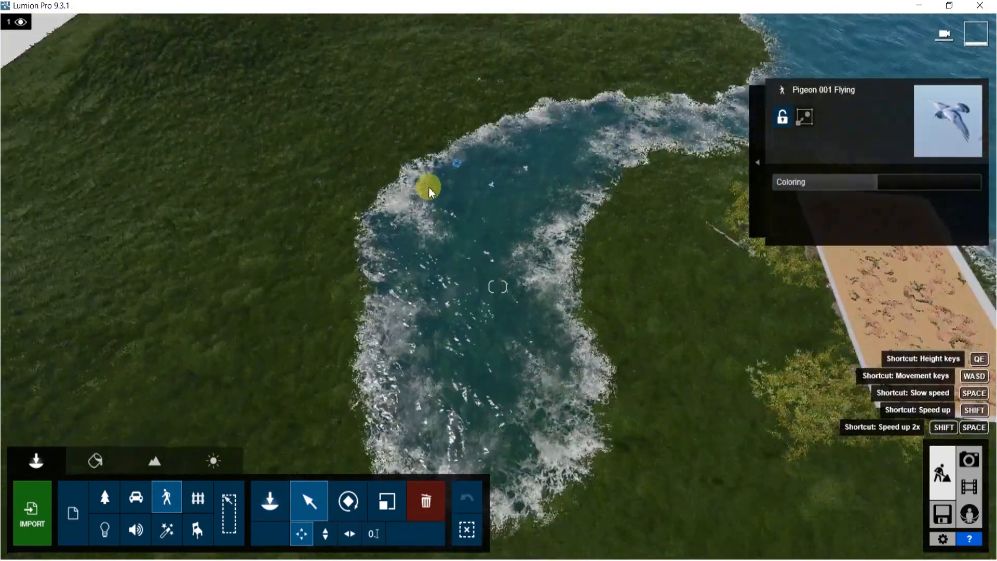
left_click_drag(280, 96, 653, 473, "ctrl")
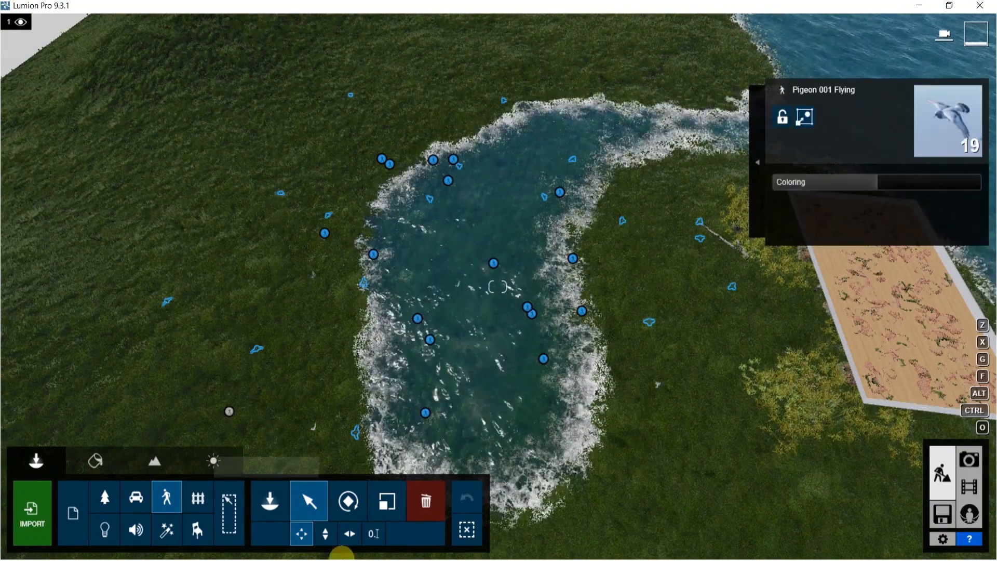
left_click(349, 534)
left_click_drag(494, 263, 822, 329)
right_click_drag(823, 330, 914, 288)
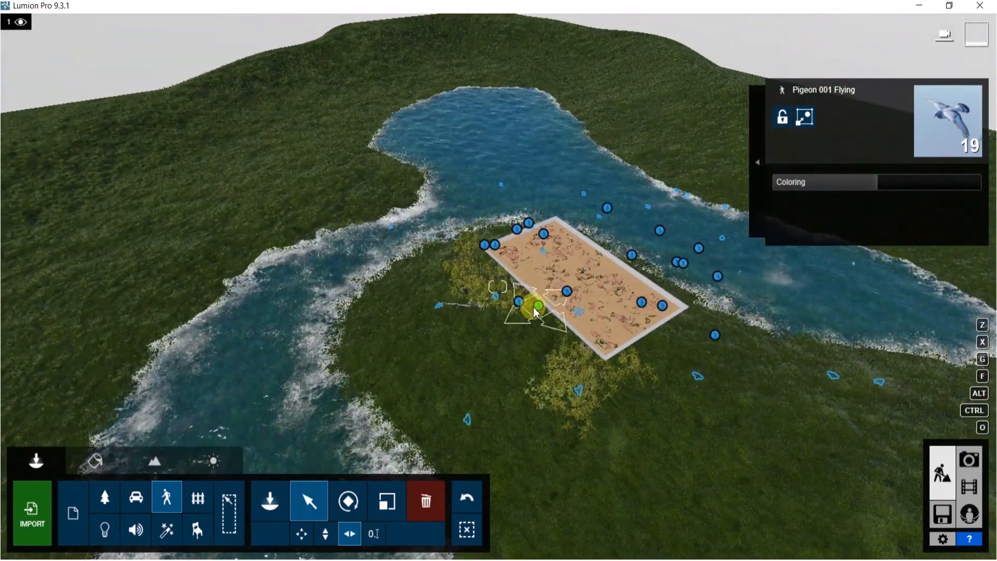
left_click_drag(567, 297, 675, 245)
left_click(326, 533)
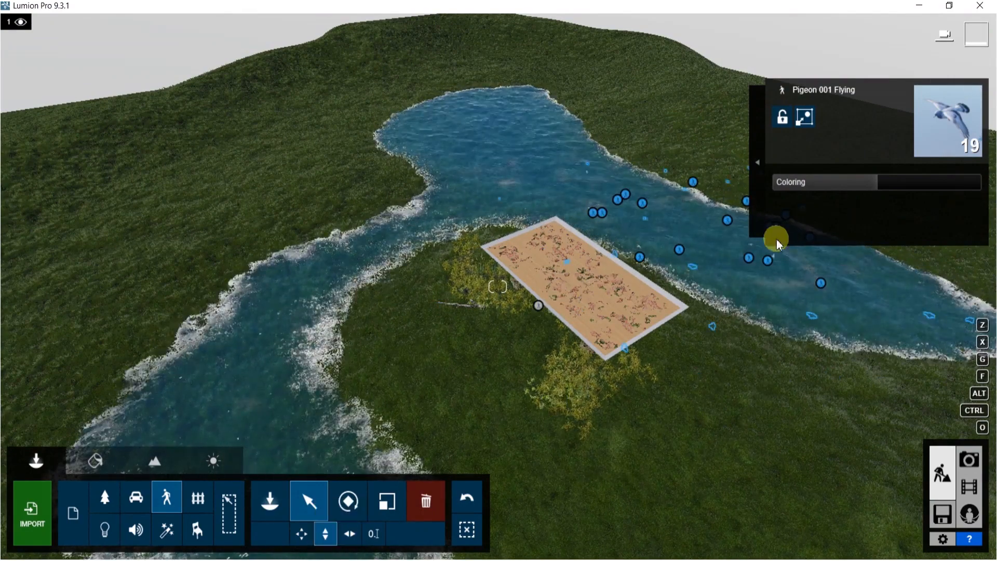
left_click_drag(682, 251, 777, 5)
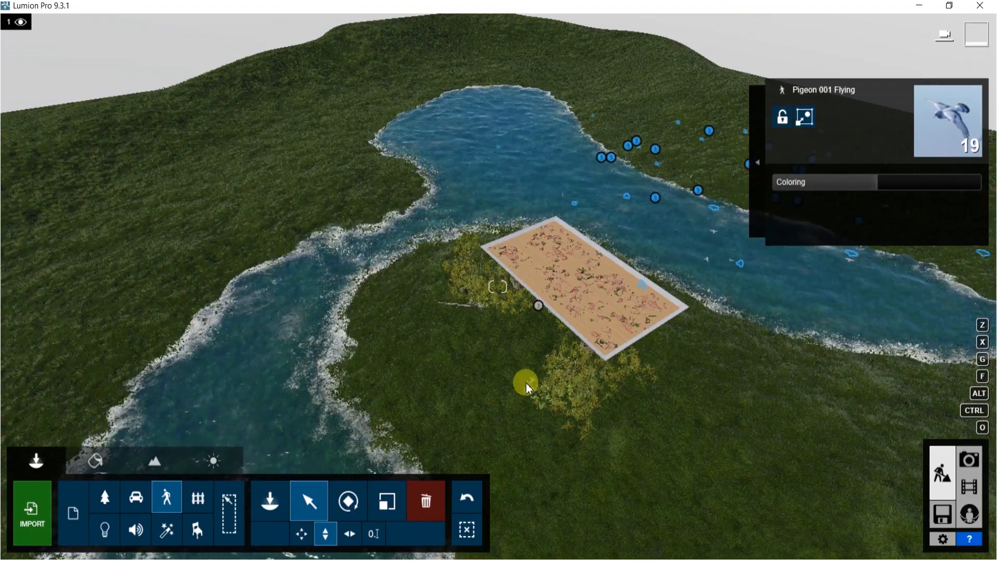
View the scene from ground level in front of the structure with the birds above
key("w")
right_click_drag(528, 388, 509, 441)
key("w")
right_click_drag(498, 287, 493, 254)
key("s")
key("s")
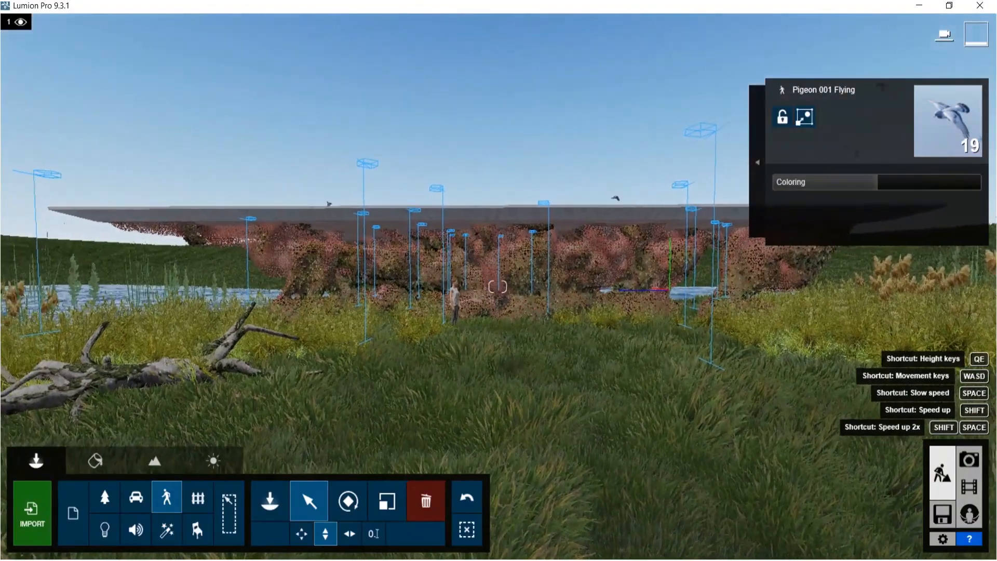
mouse_move(497, 286)
right_mouse_down()
mouse_move(513, 287)
mouse_move(493, 287)
right_mouse_up()
key("a")
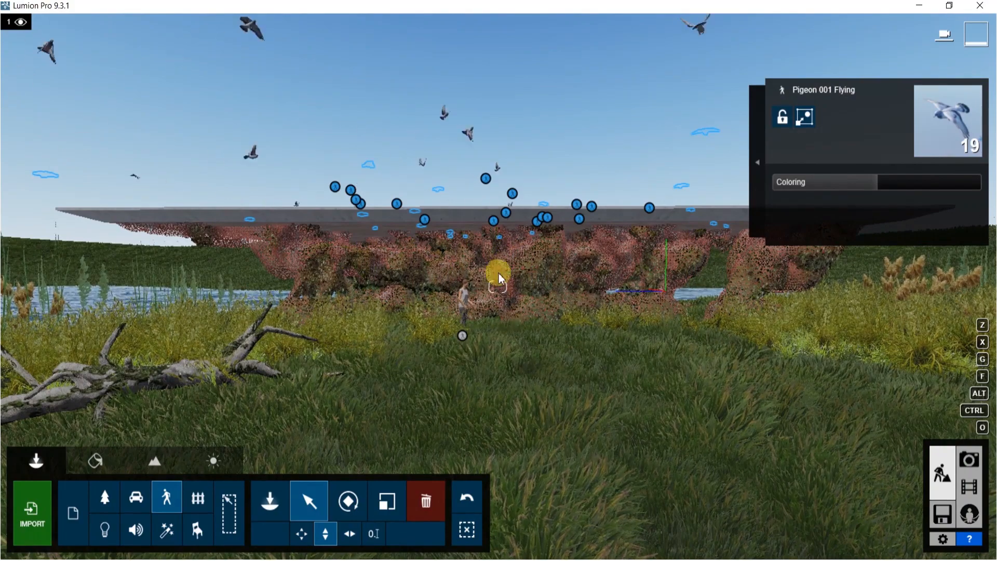
In the Material Editor, select the structure's material and replace it with a tile material from the Indoor Tiles library
left_click(99, 456)
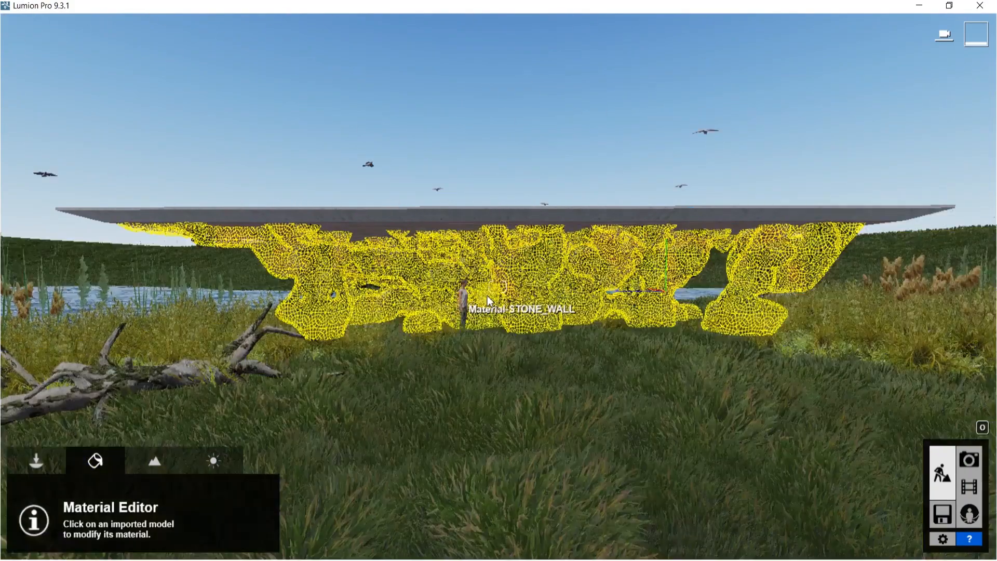
key("w")
right_click_drag(487, 295, 499, 273)
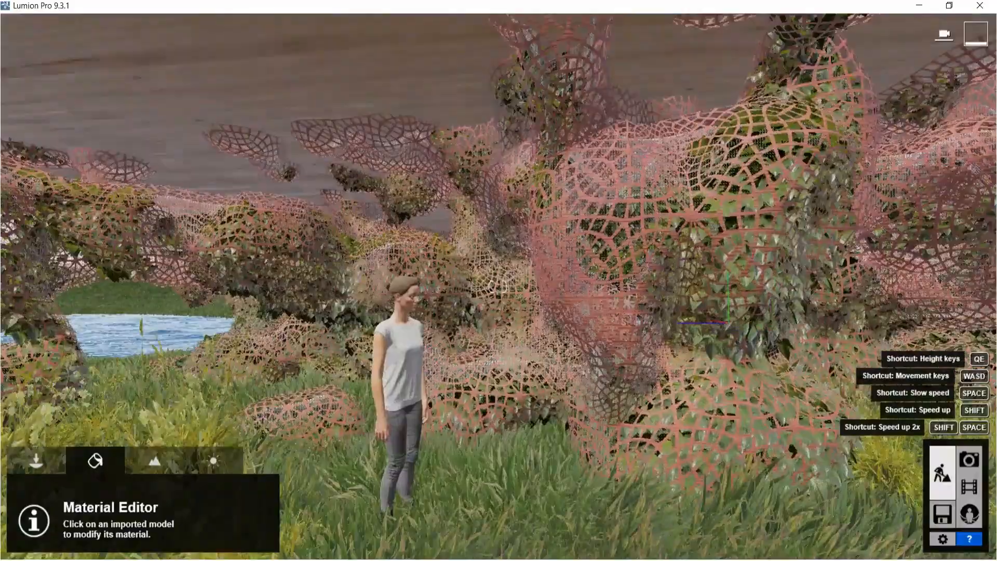
key("w")
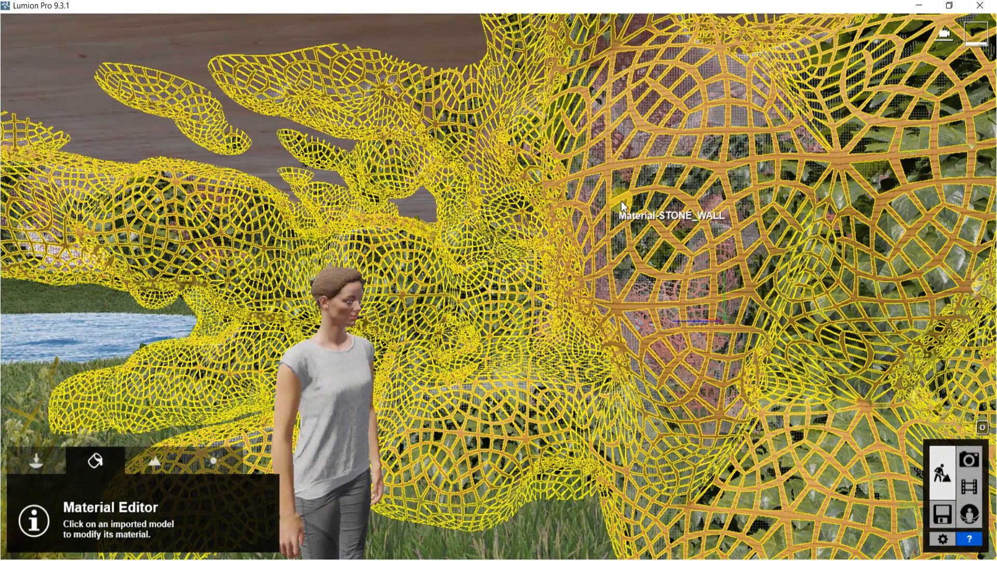
left_click(621, 201)
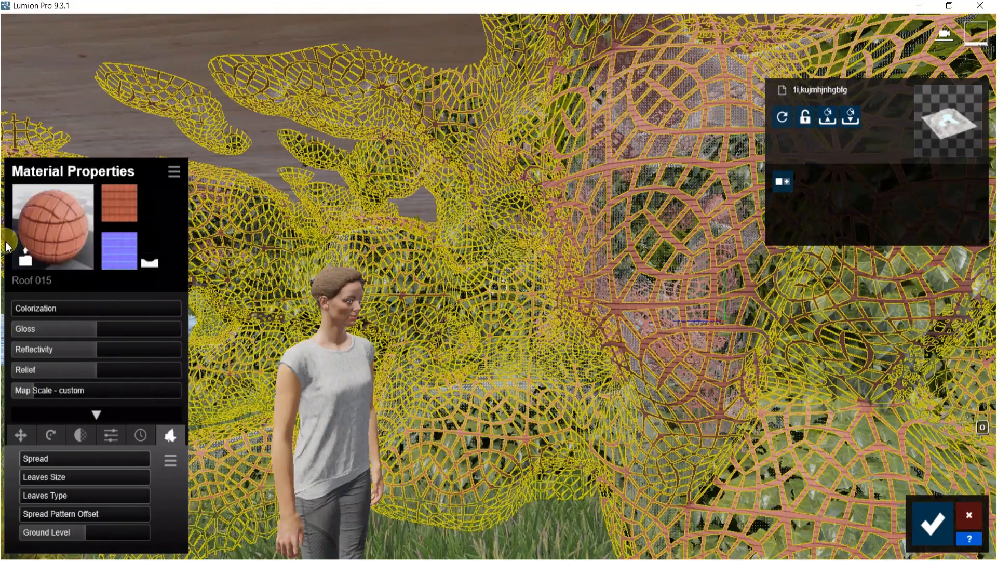
left_click(23, 257)
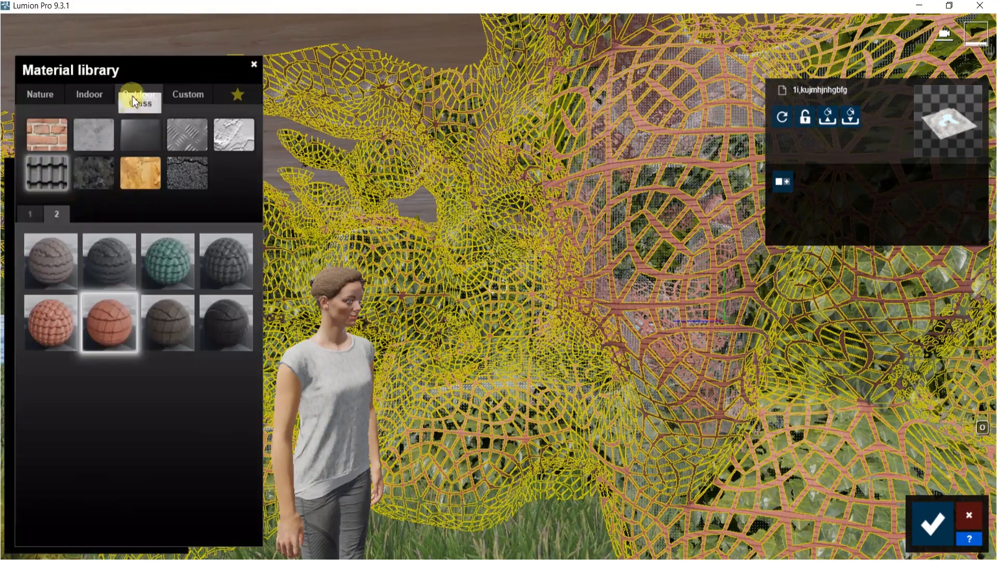
left_click(93, 94)
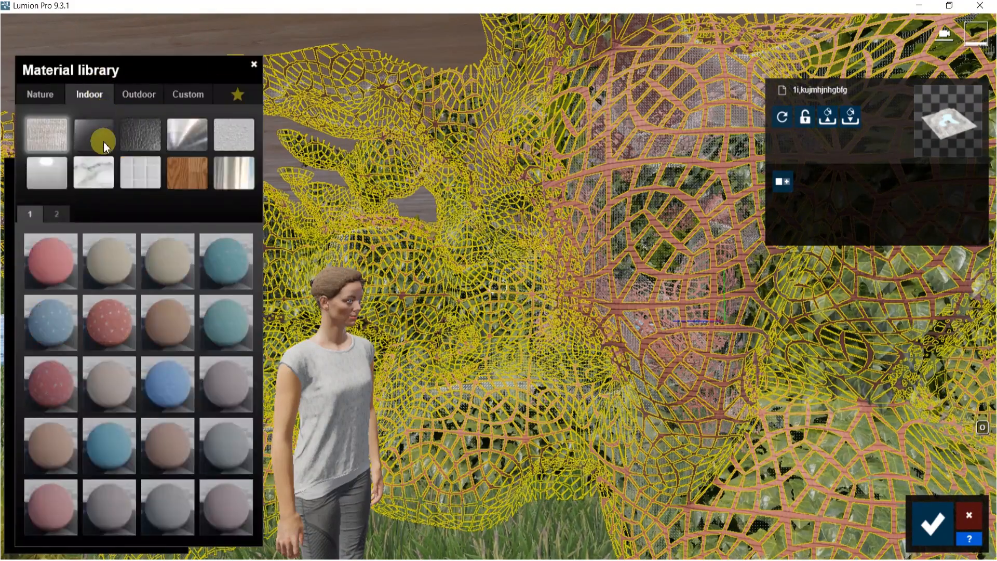
left_click(151, 165)
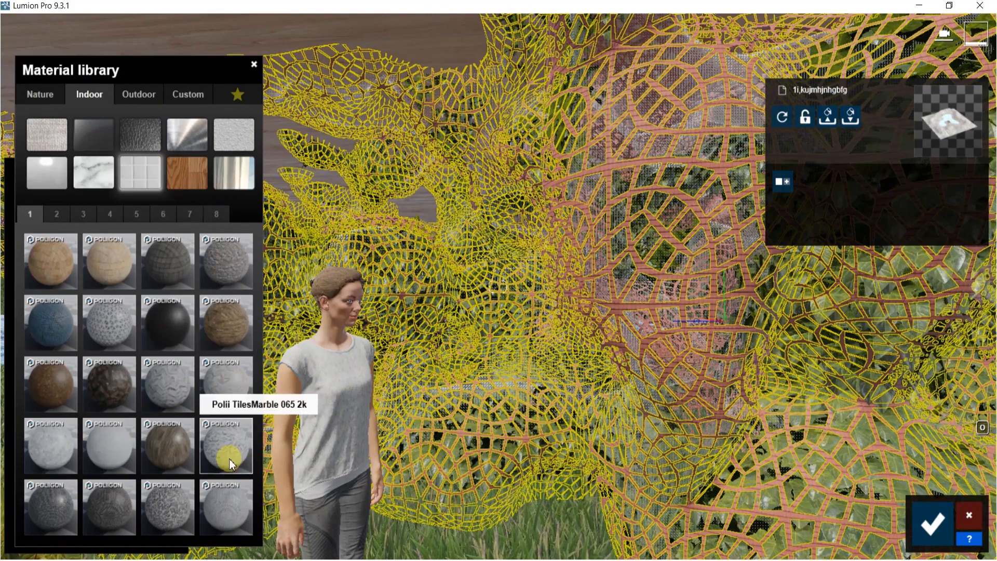
left_click(165, 515)
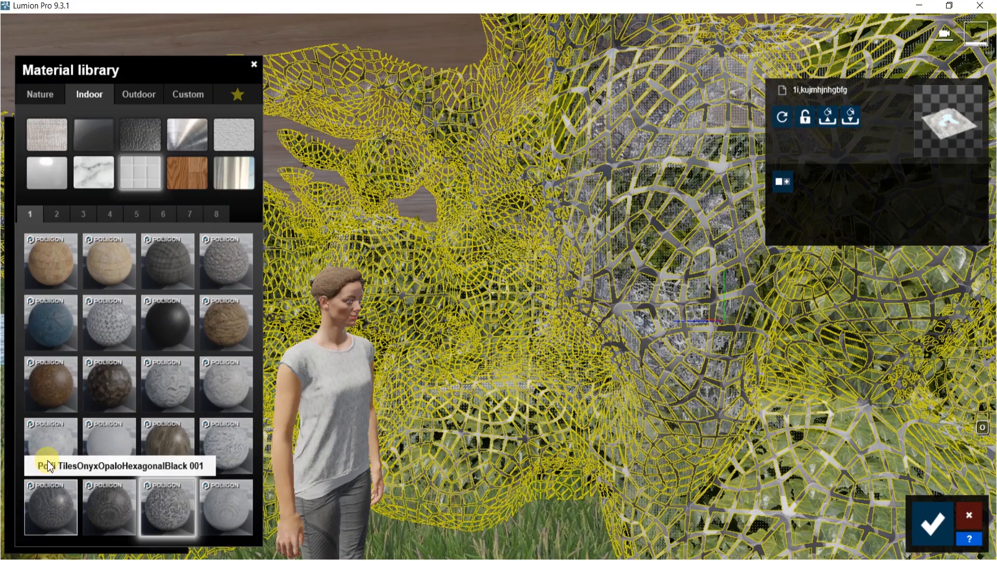
Preview several tile materials from pages 1 to 6 of the Indoor library on the structure
left_click(57, 217)
left_click(159, 508)
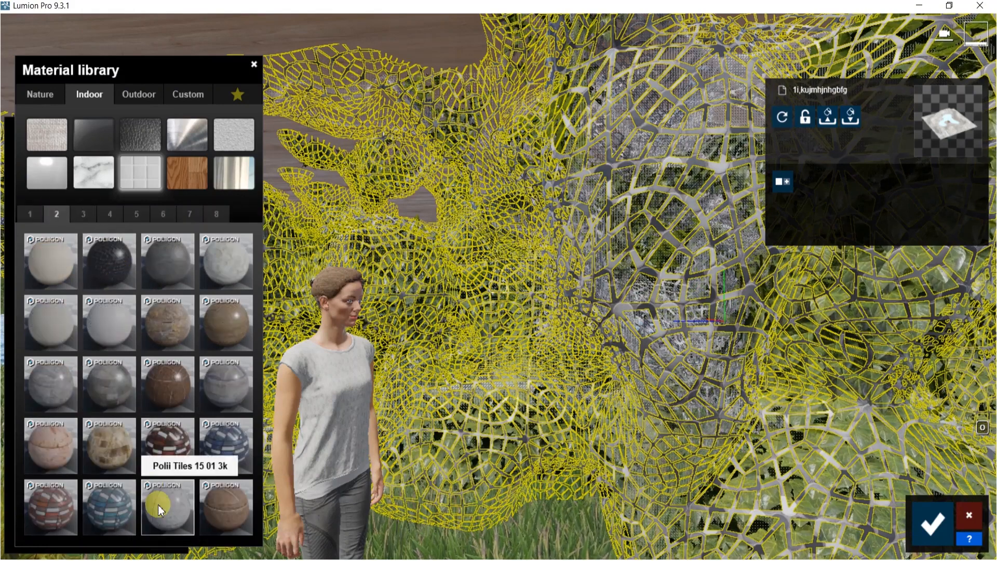
left_click(85, 215)
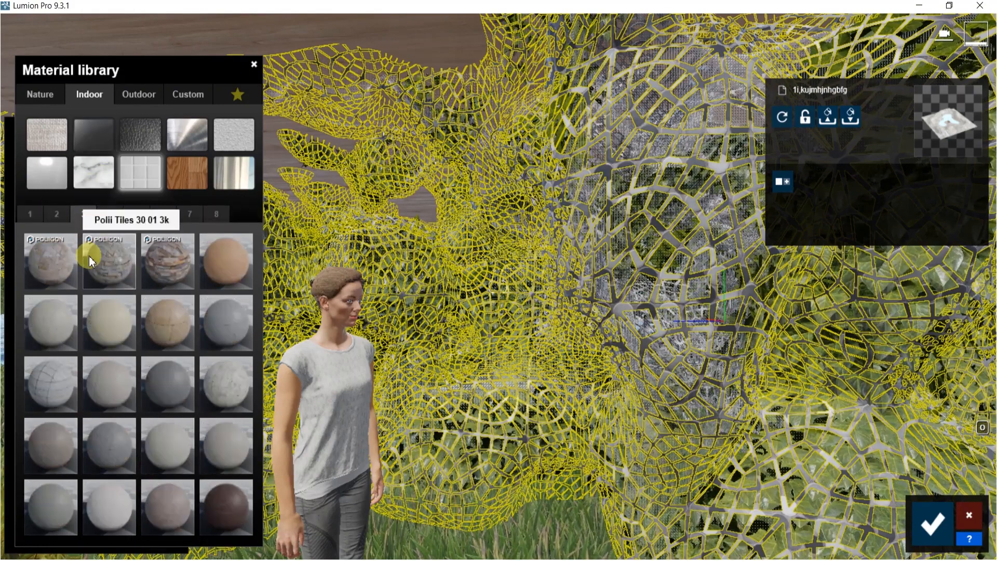
left_click(107, 216)
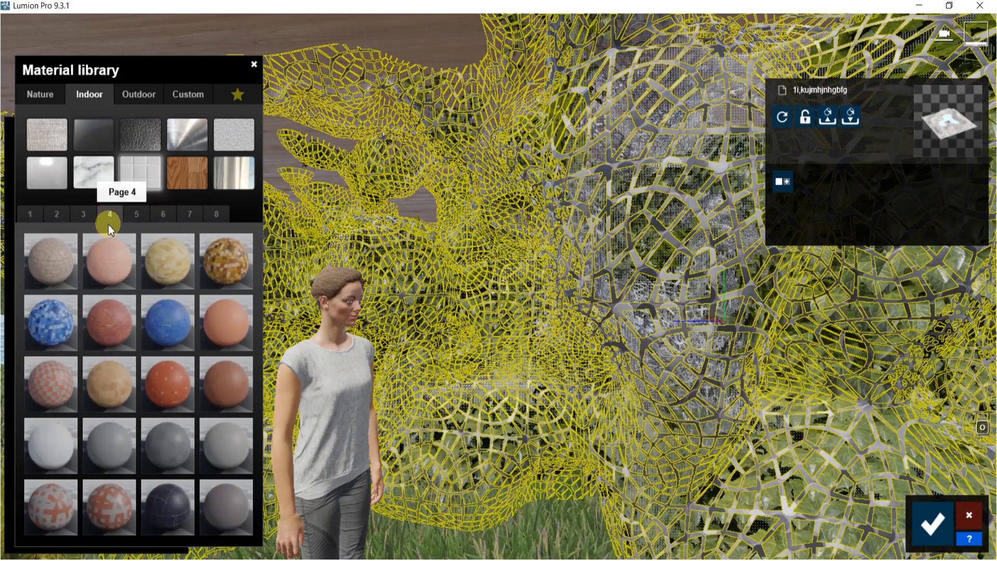
left_click(111, 503)
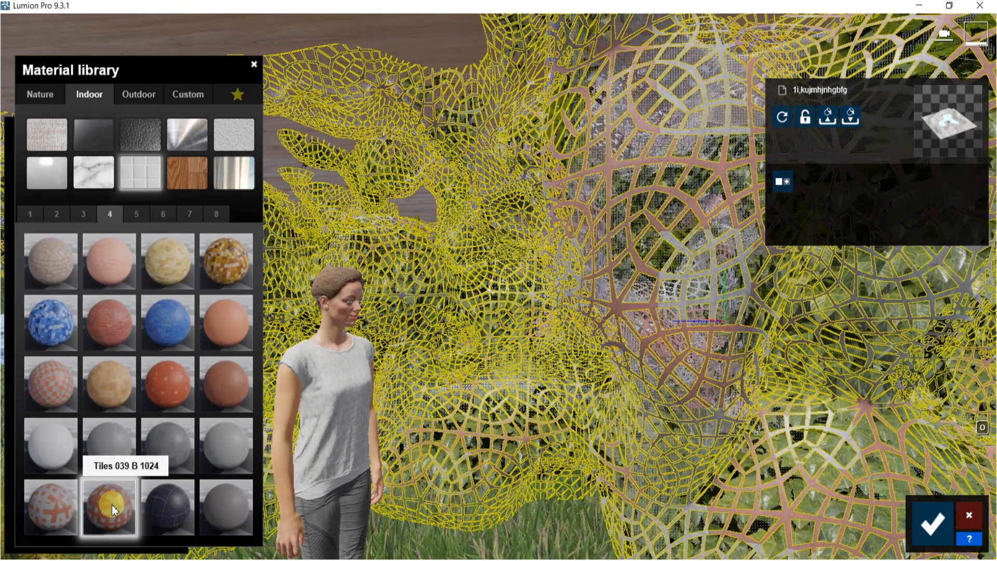
left_click(48, 508)
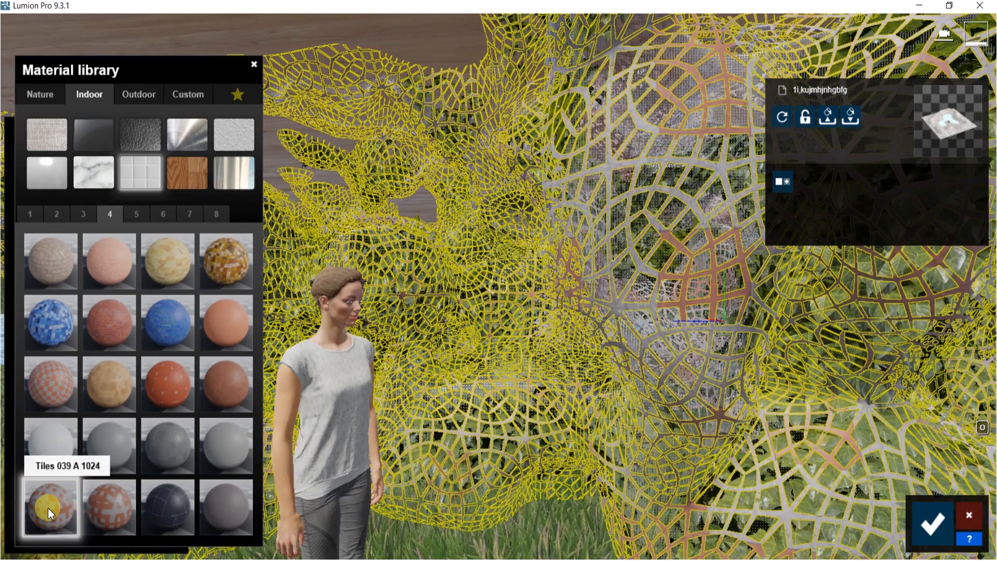
left_click(51, 331)
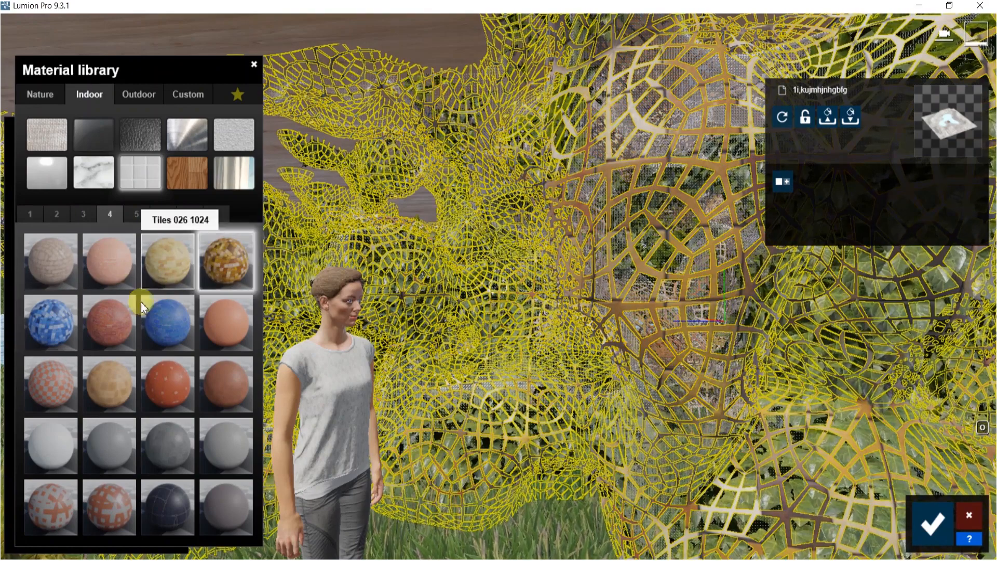
left_click(154, 317)
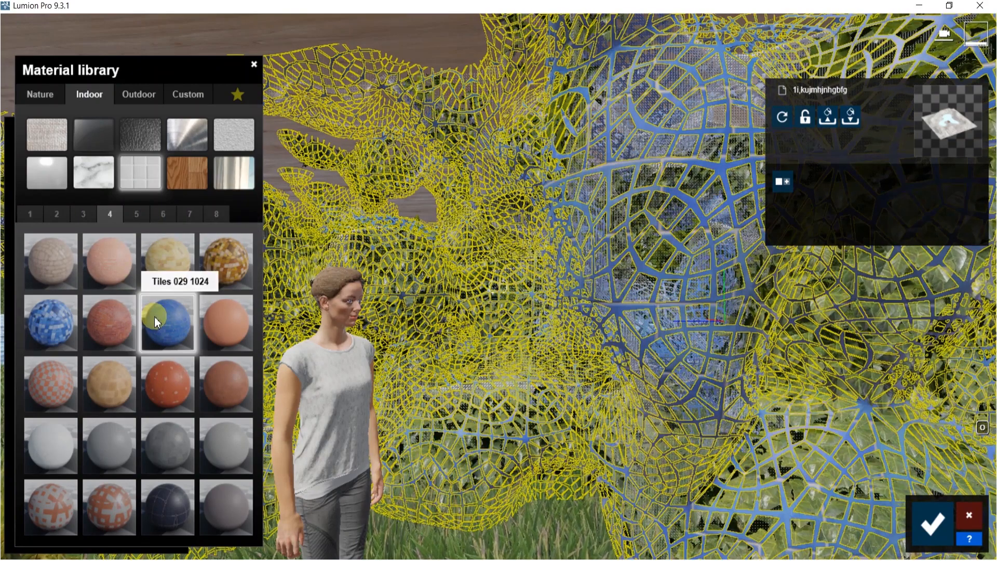
left_click(135, 215)
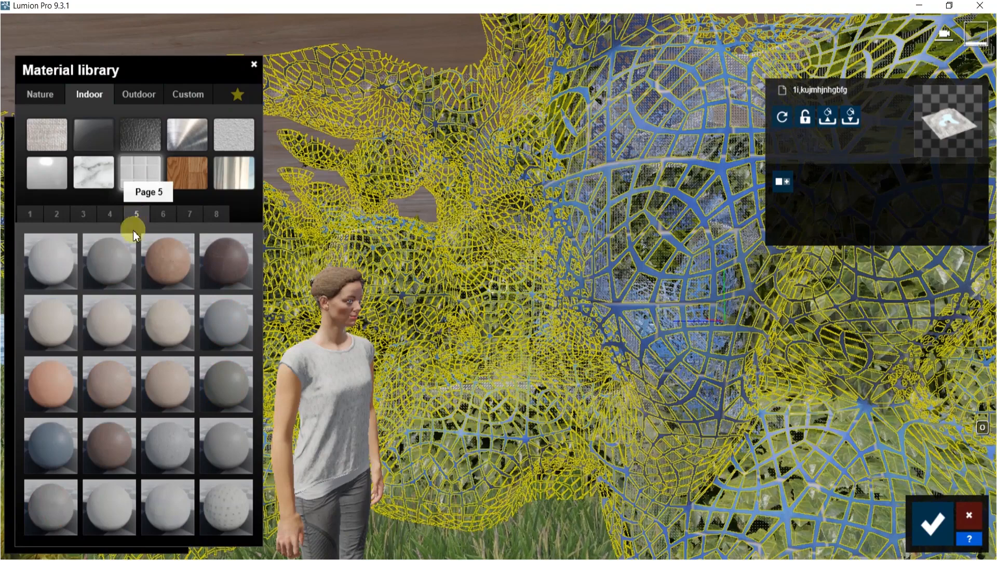
left_click(162, 225)
left_click(115, 385)
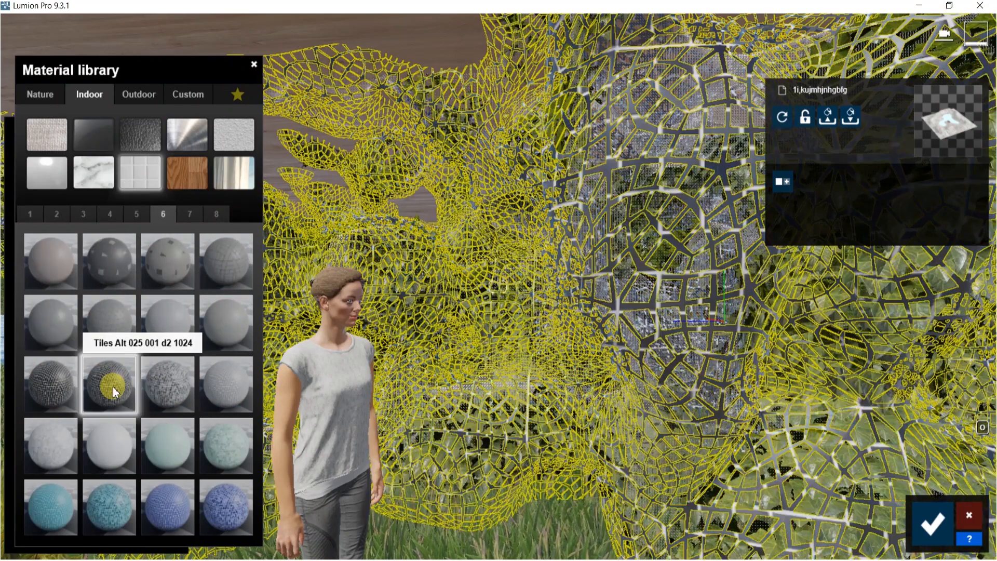
left_click(113, 443)
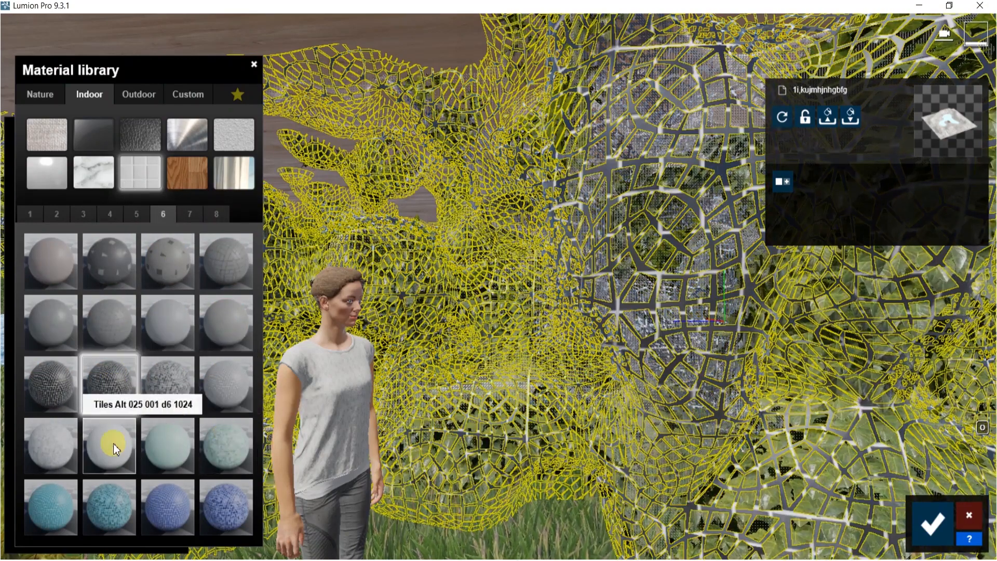
left_click(182, 445)
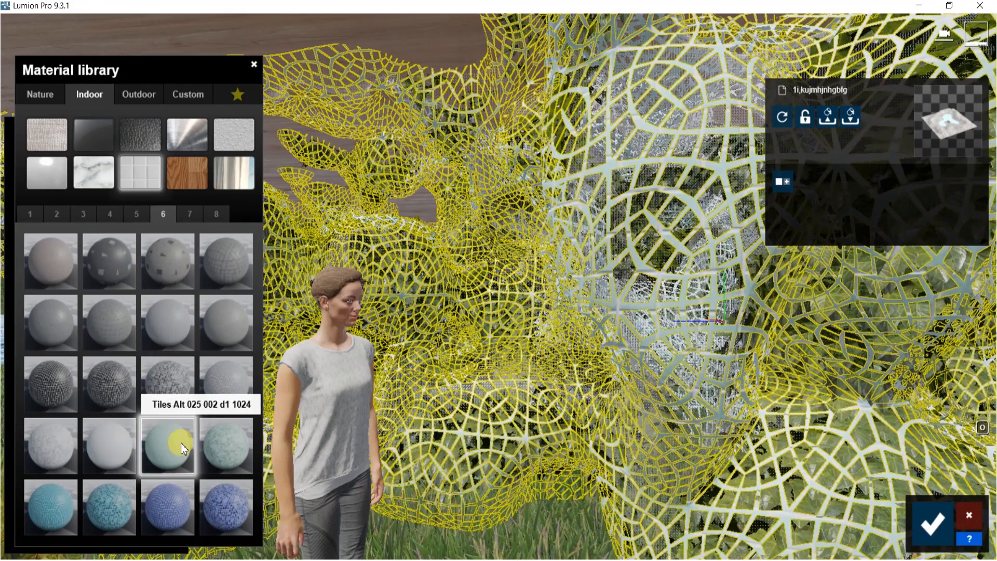
left_click(211, 438)
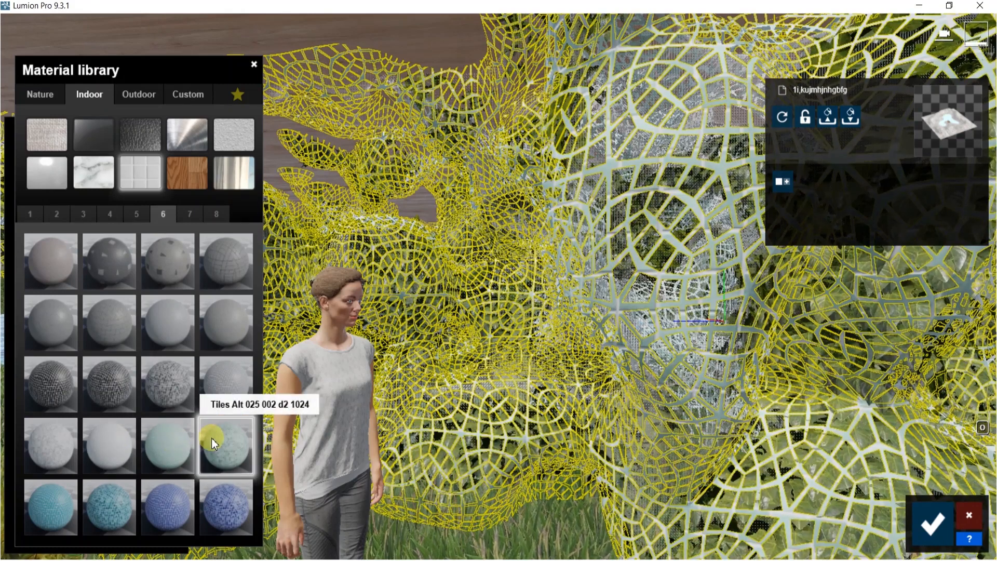
Apply the Tiles Alt 025 006 d1 1024 material from page 7 of the Indoor library to the structure
left_click(199, 215)
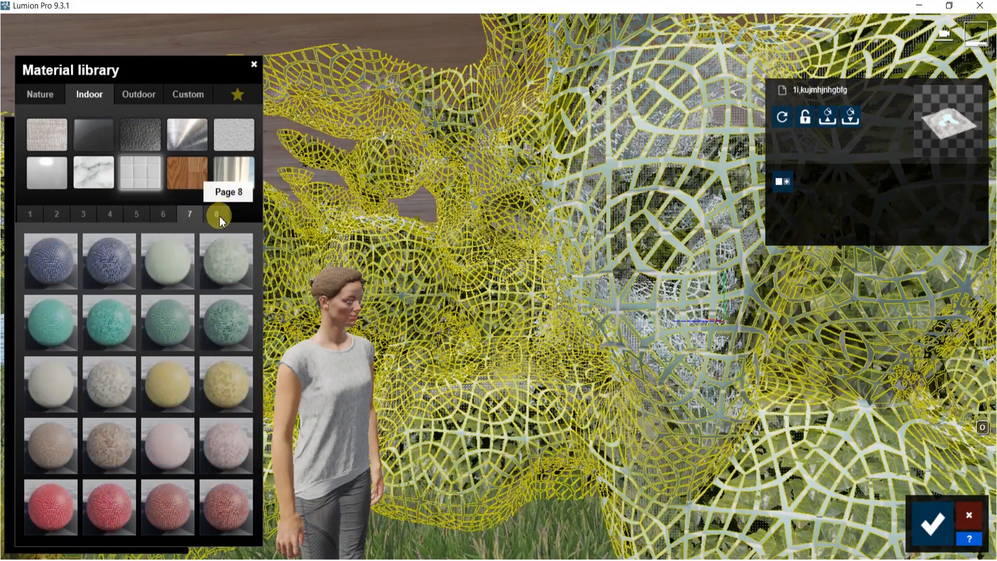
left_click(221, 271)
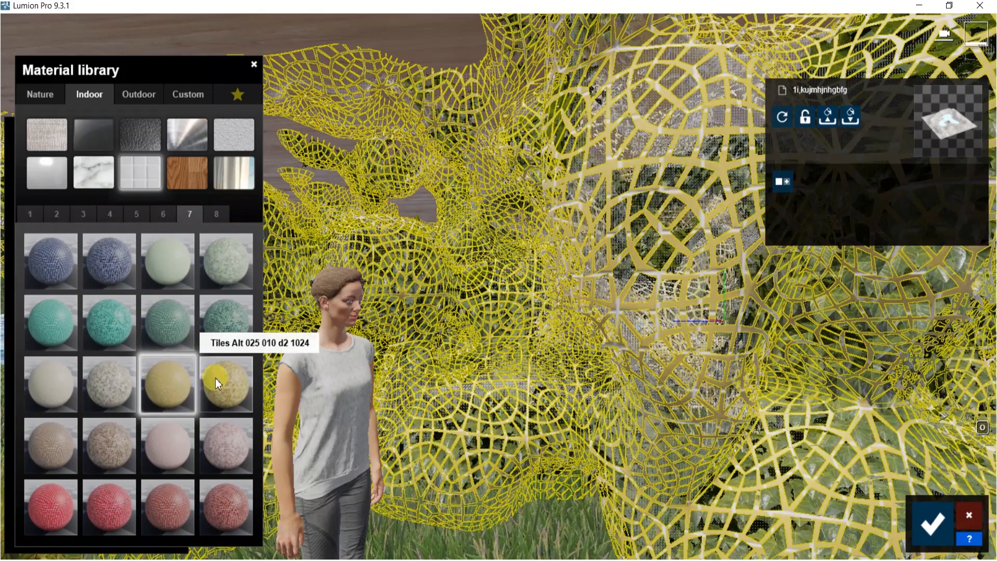
left_click(171, 256)
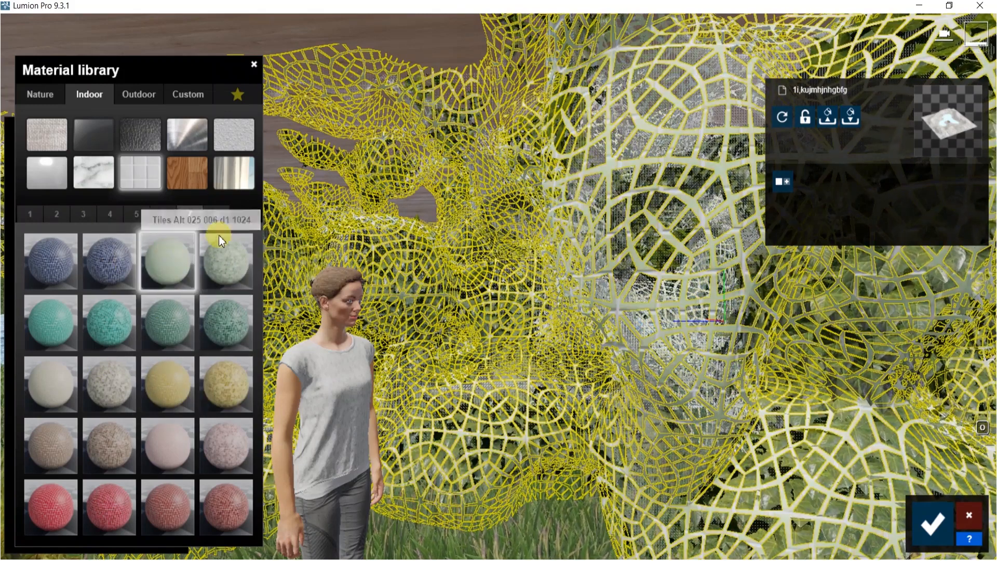
left_click(215, 215)
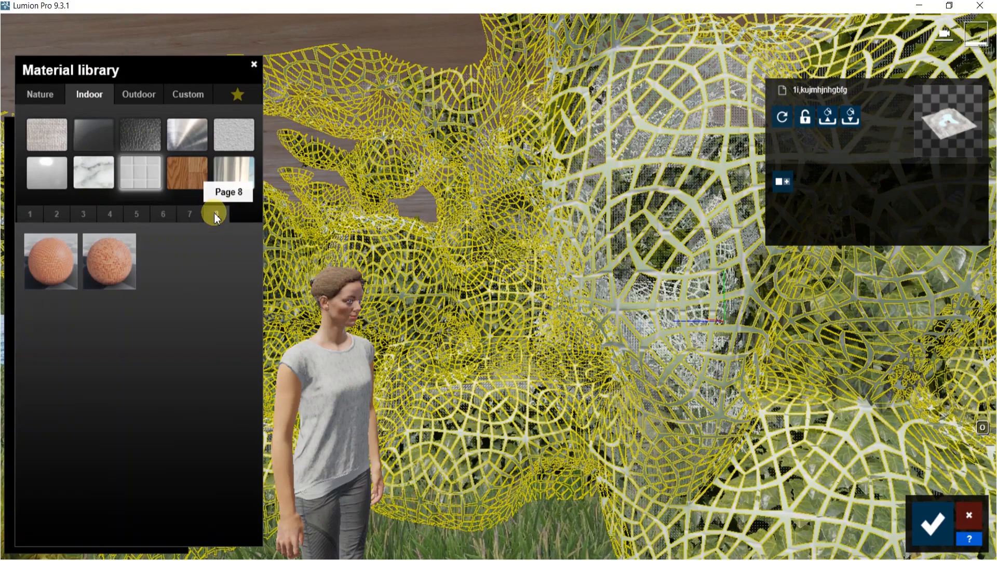
left_click(186, 215)
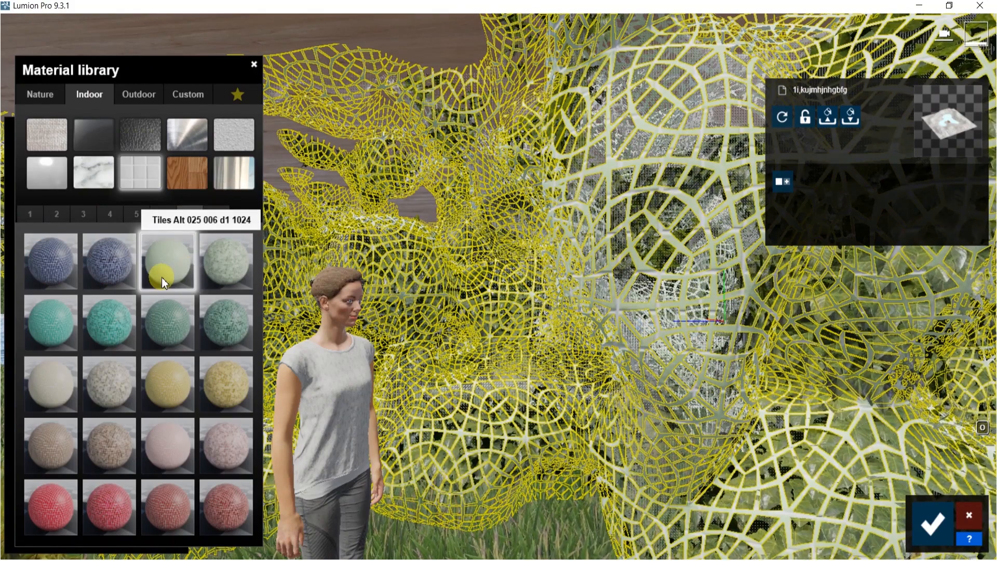
left_click(161, 278)
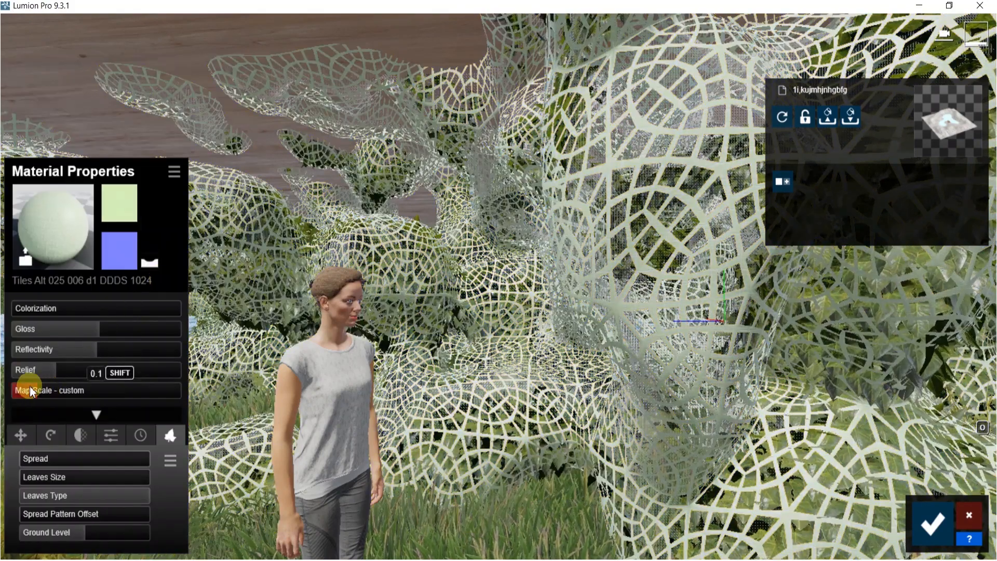
Lower the tile material's map scale slightly, raise its reflectivity, and confirm the material edits
left_click_drag(51, 384, 43, 384)
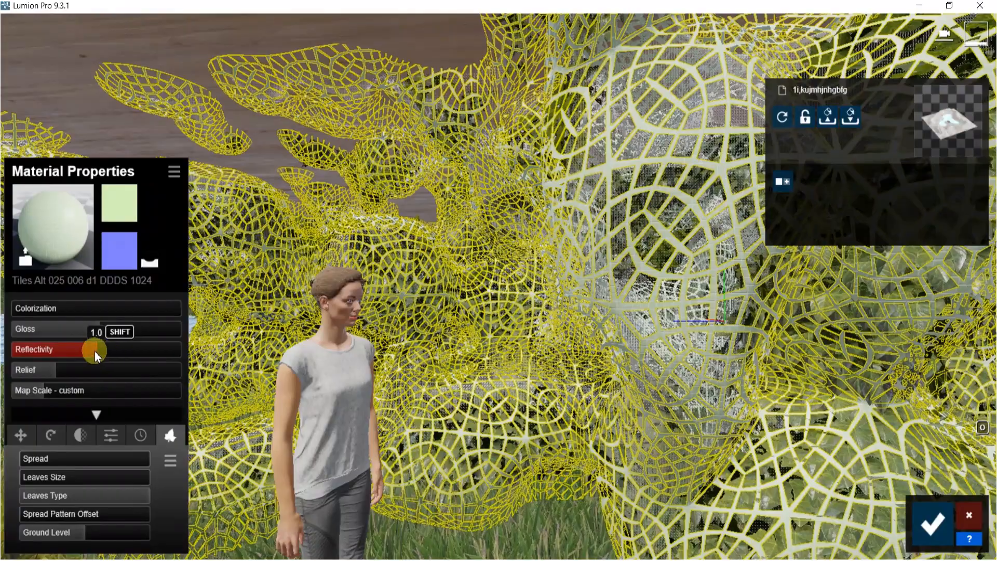
left_click_drag(95, 355, 110, 354)
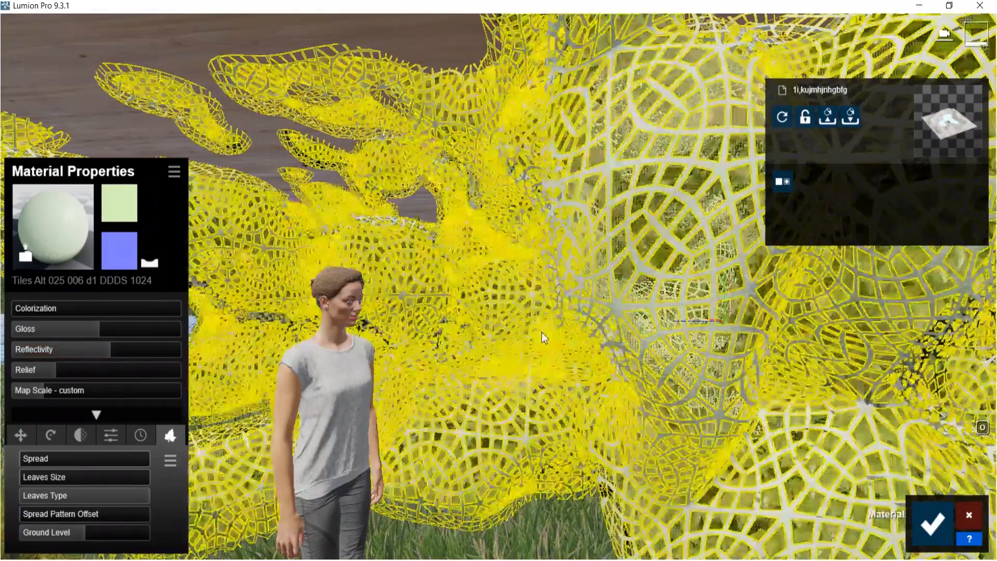
key("s")
right_click_drag(541, 333, 506, 319)
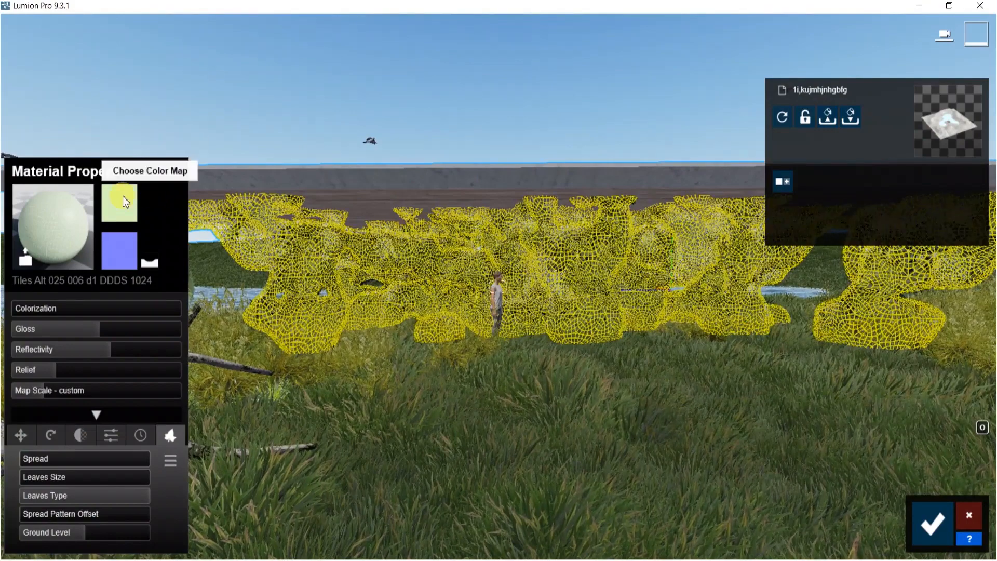
left_click(126, 206)
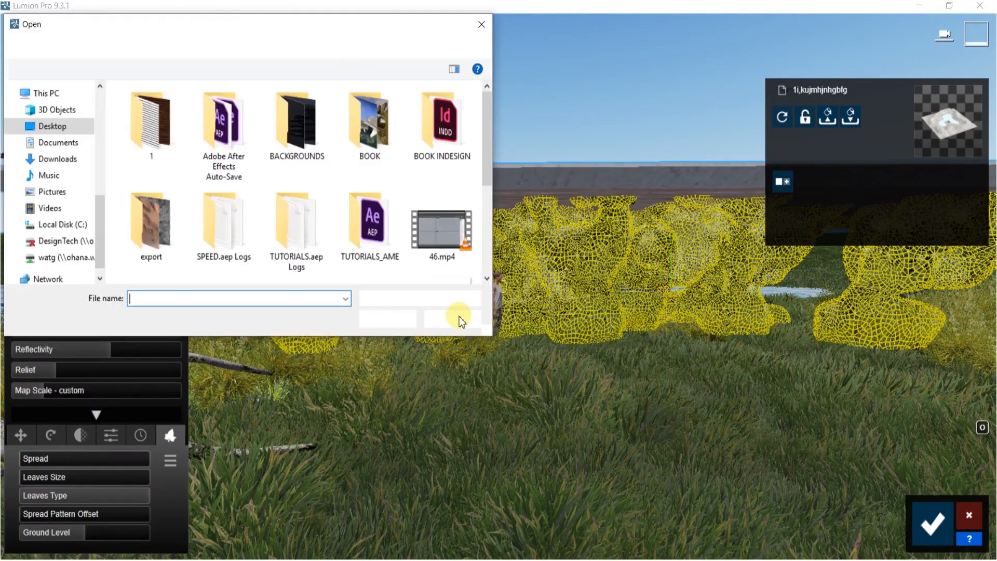
left_click(457, 319)
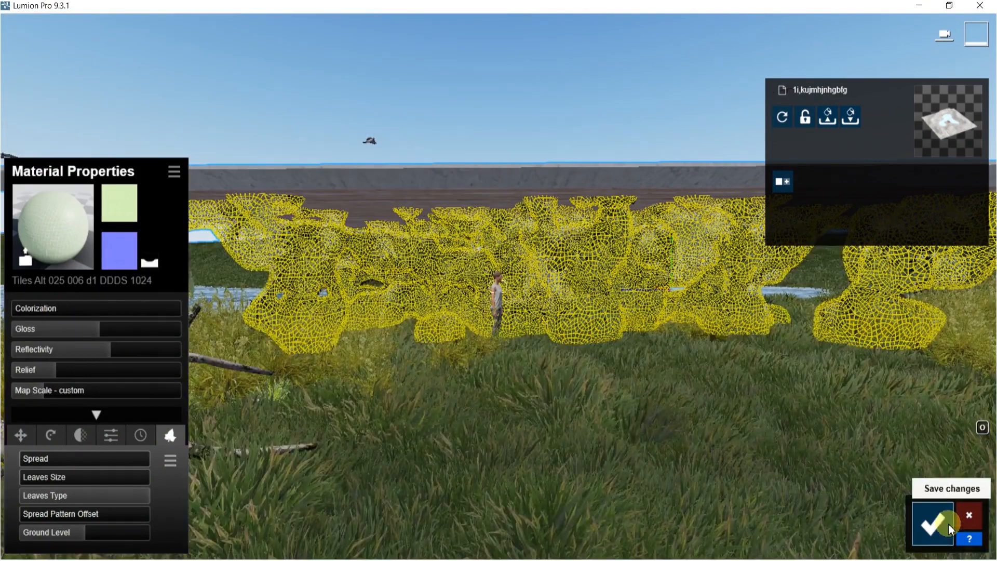
left_click(933, 522)
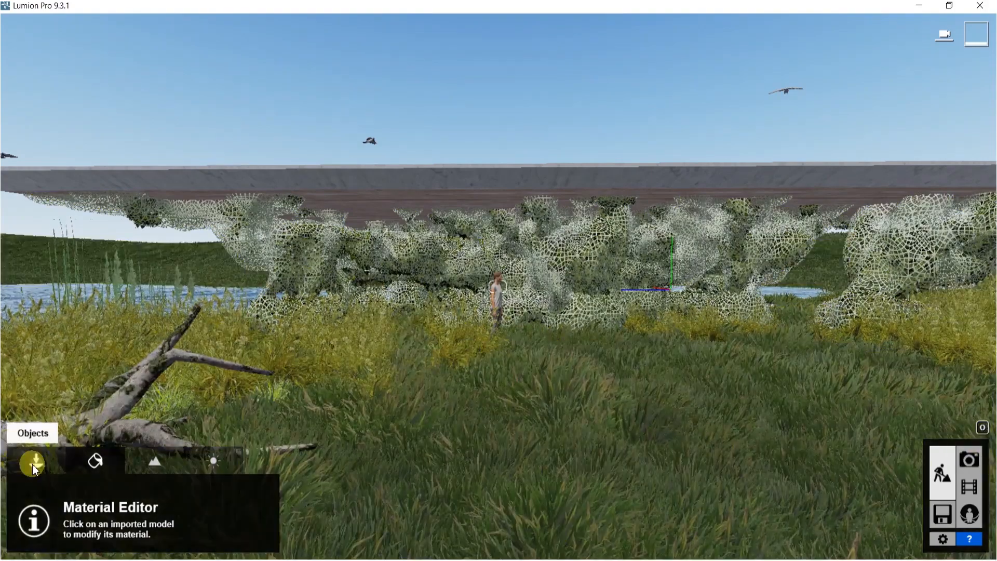
Return to object placement and rotate the standing woman figure in front of the structure
left_click(36, 461)
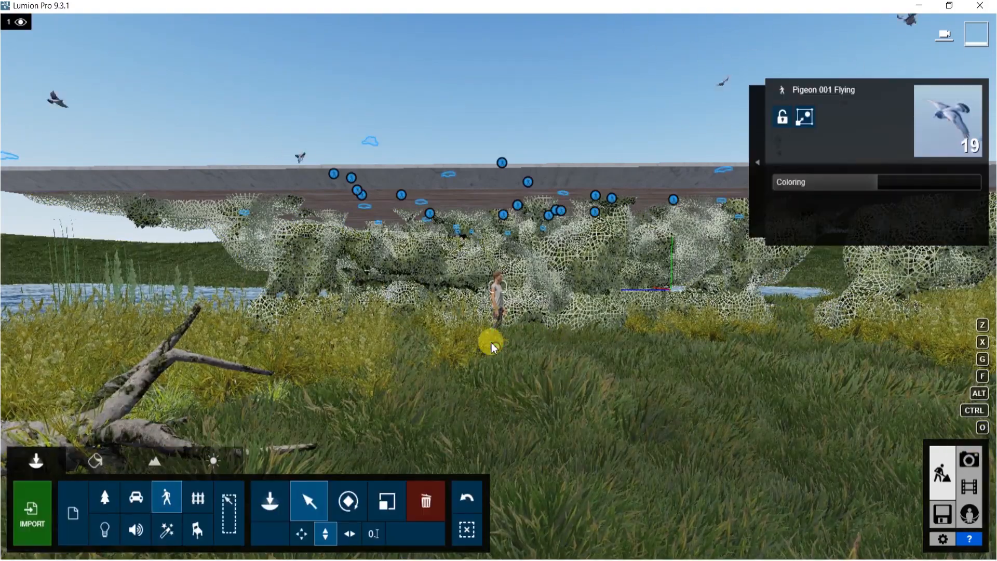
left_click(348, 501)
left_click_drag(496, 350, 530, 320)
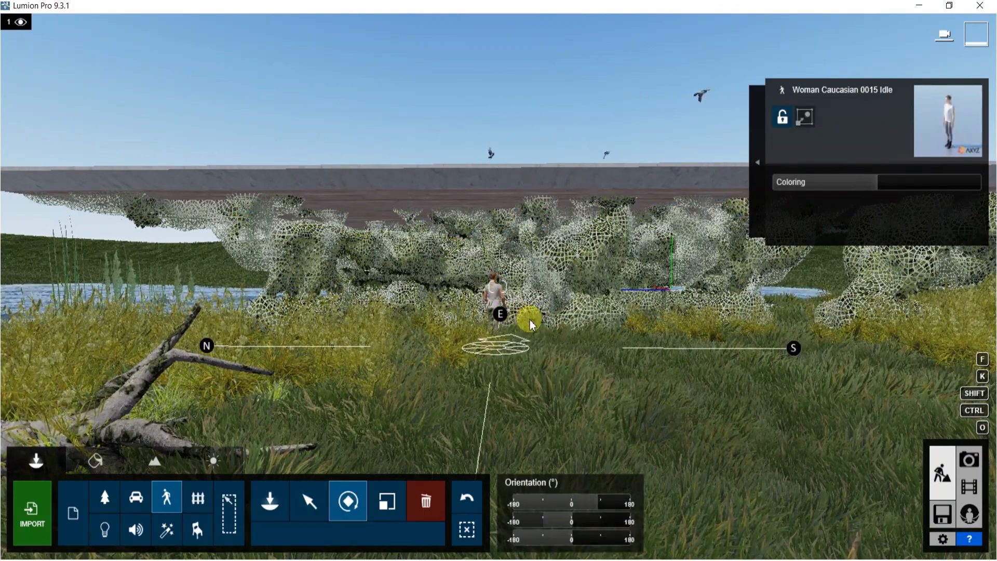
key("s")
right_click_drag(625, 385, 483, 535)
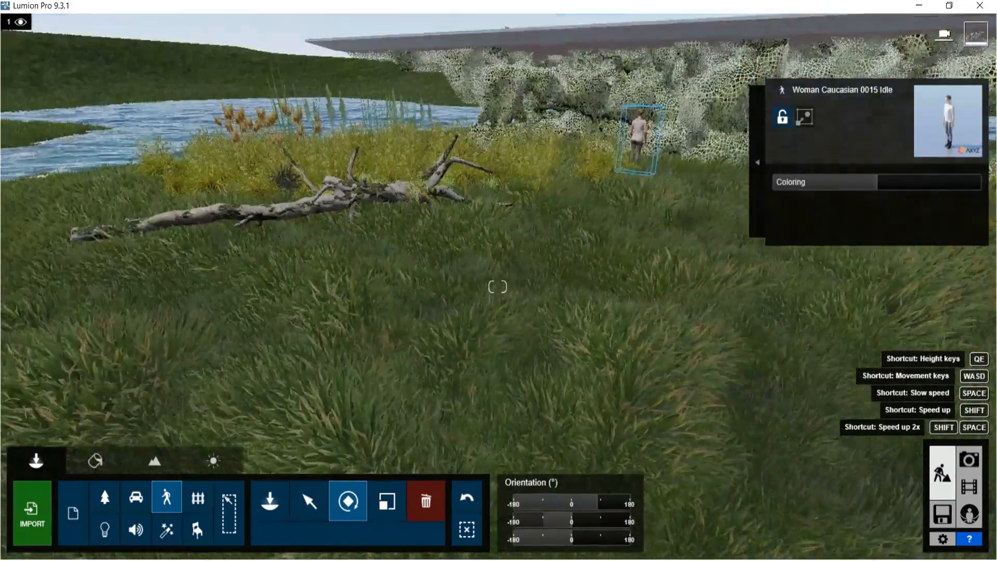
Move the fallen tree across the grass toward the woman figure in front of the structure
left_click(104, 498)
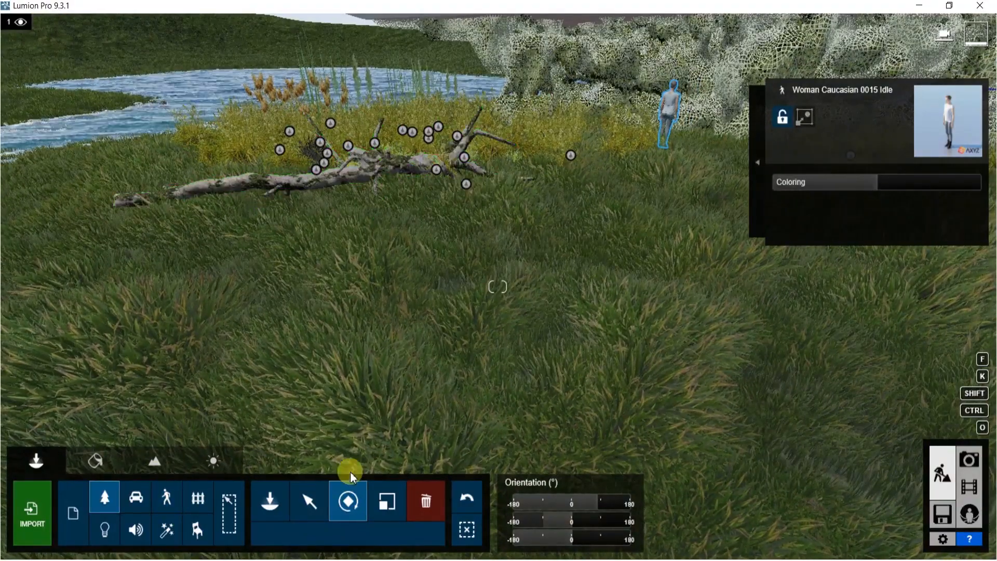
left_click(301, 505)
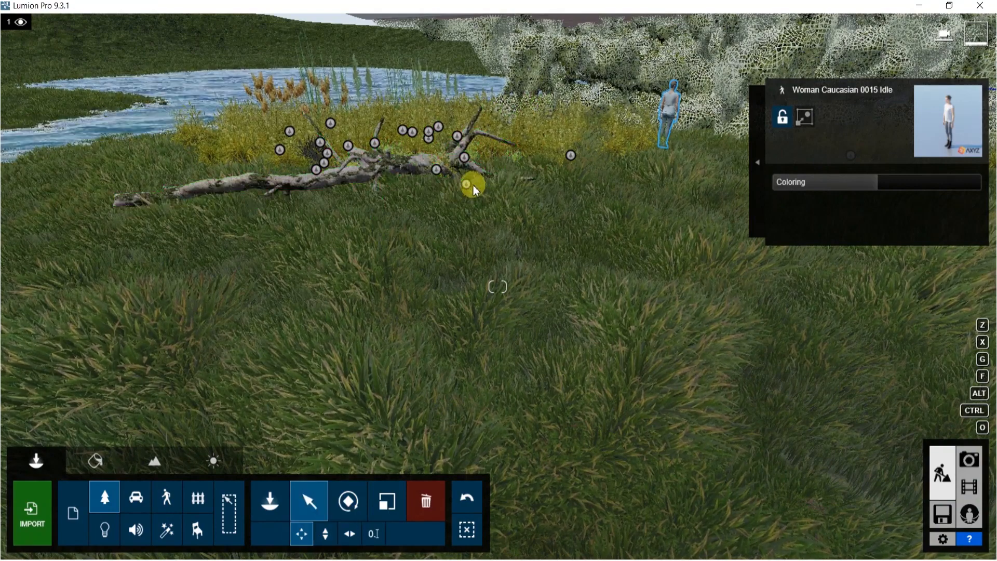
left_click_drag(470, 185, 603, 177)
right_click_drag(606, 180, 726, 70)
right_click_drag(644, 171, 617, 172)
key("e")
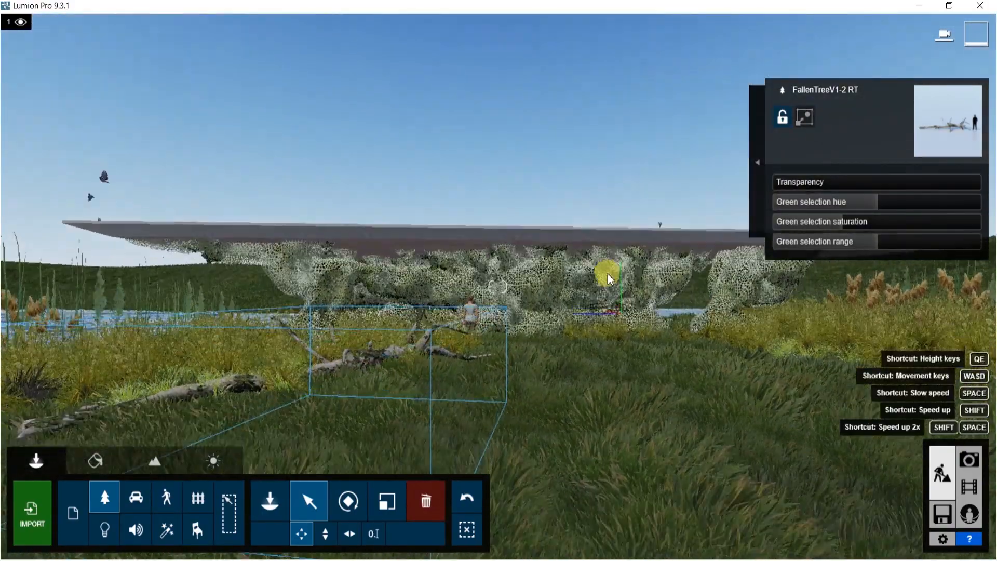
right_click_drag(574, 285, 574, 311)
key("w")
key("s")
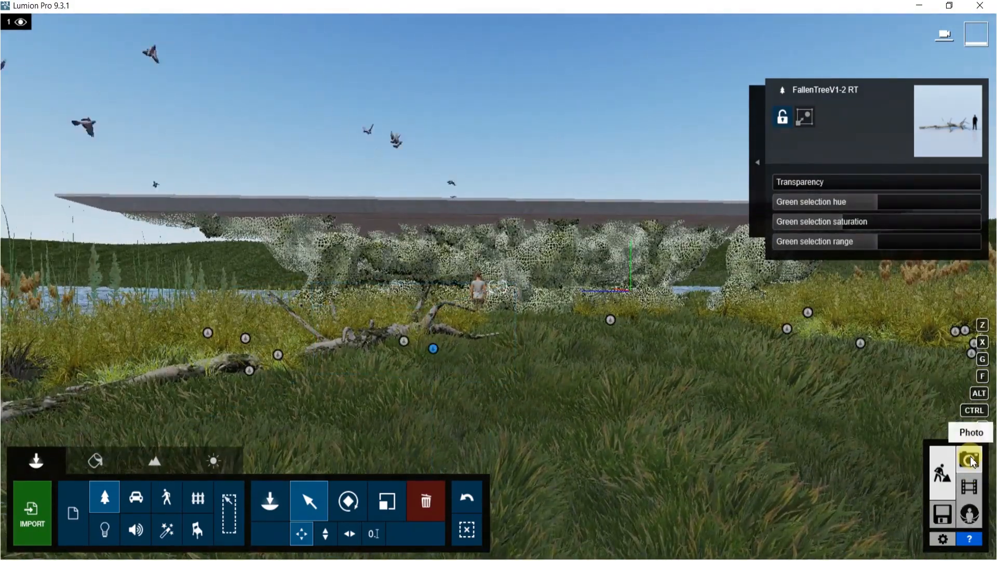
Switch to photo mode, frame the structure with the woman and fallen tree in view, and store the camera in the first photo slot
left_click(971, 460)
left_click(35, 429)
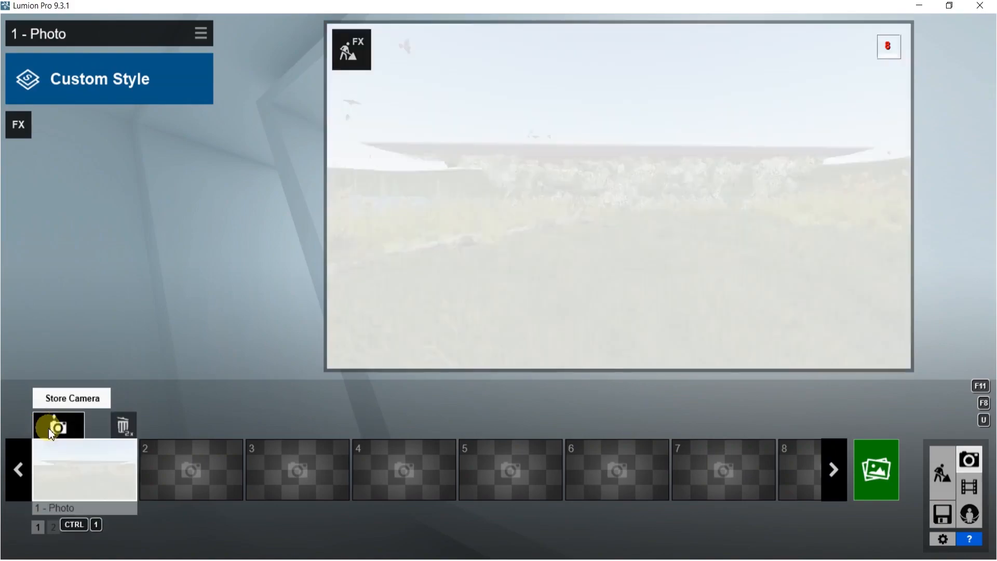
left_click_drag(643, 343, 680, 341)
key("s")
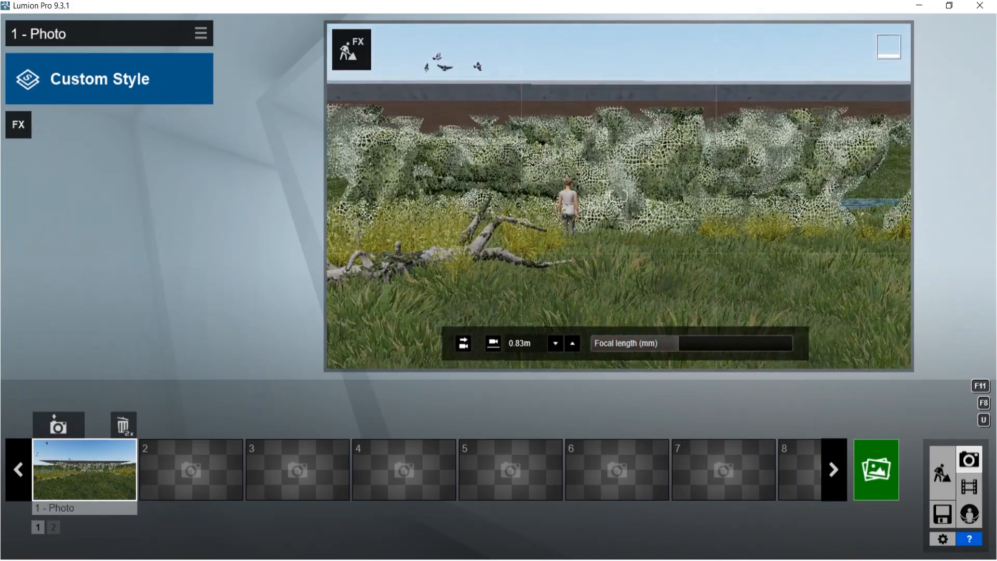
key("s")
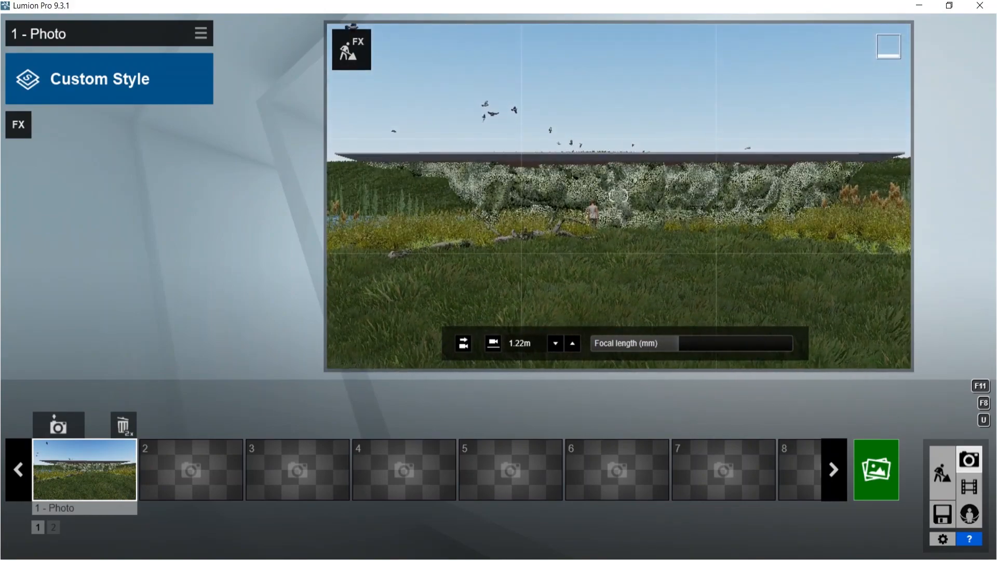
key("w")
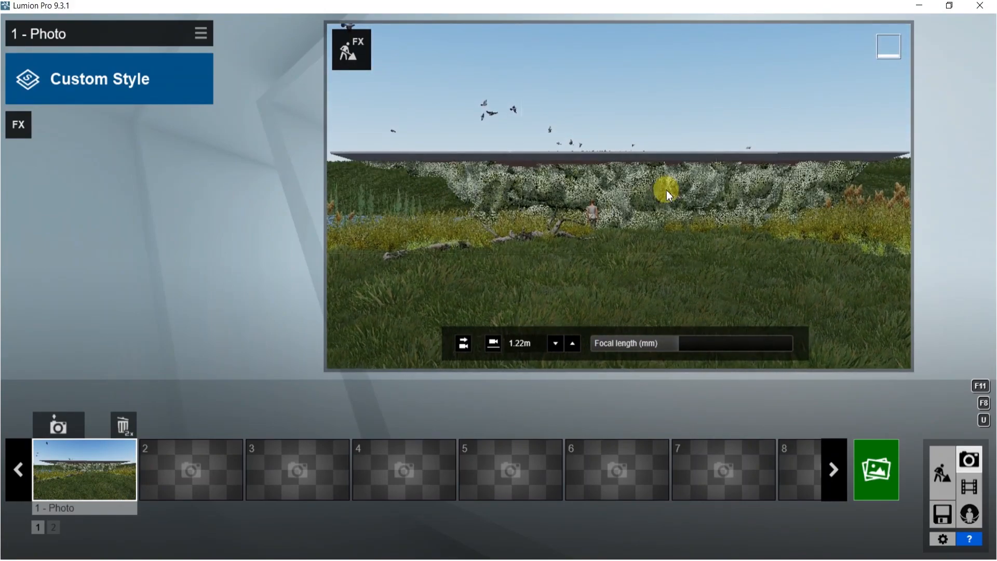
key("e")
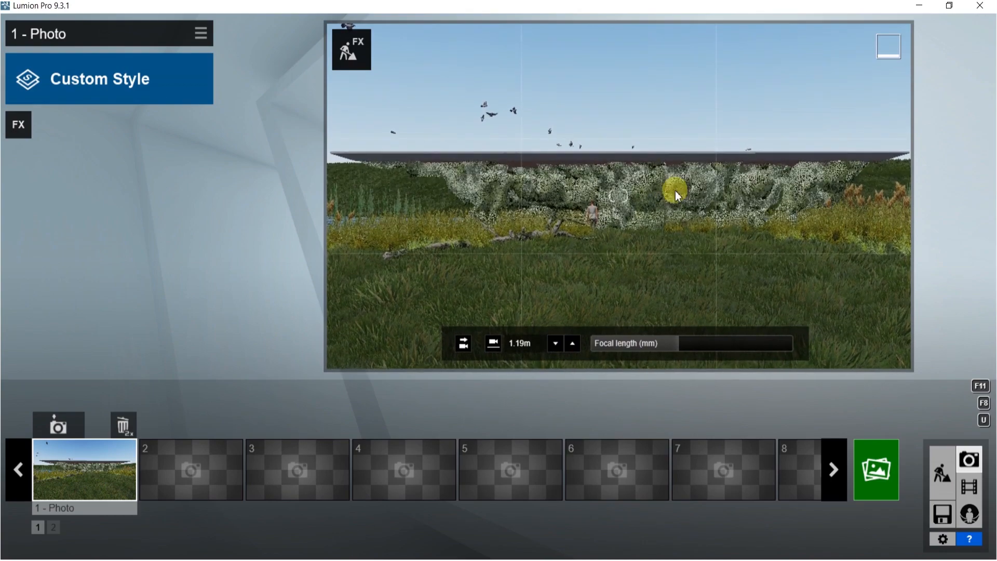
left_click_drag(675, 341, 697, 336)
key("s")
right_click_drag(664, 195, 659, 167)
key("d")
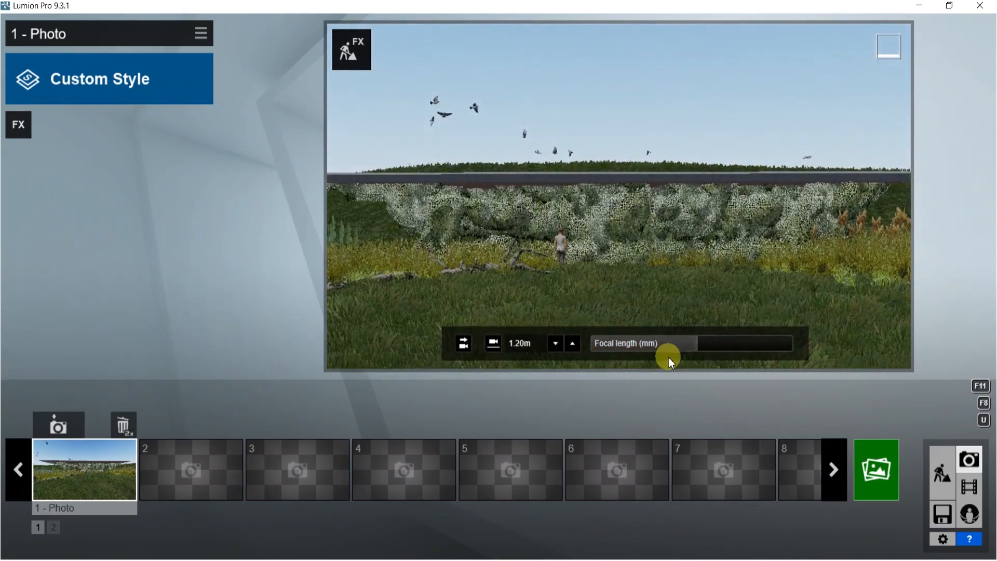
left_click_drag(666, 347, 634, 341)
right_click_drag(634, 194, 628, 191)
key("w")
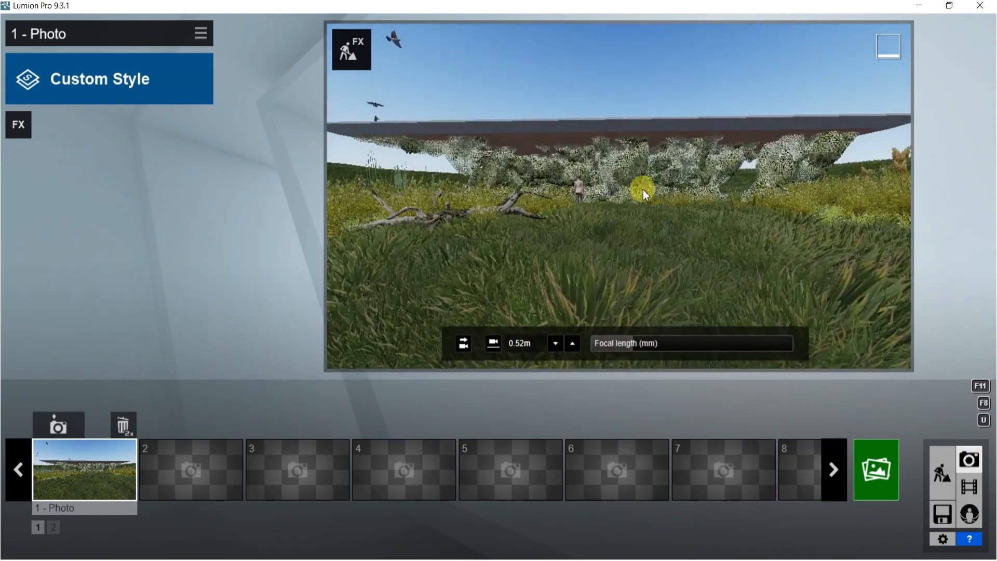
key("w")
key("s")
right_click_drag(658, 135, 656, 127)
key("w")
key("s")
key("w")
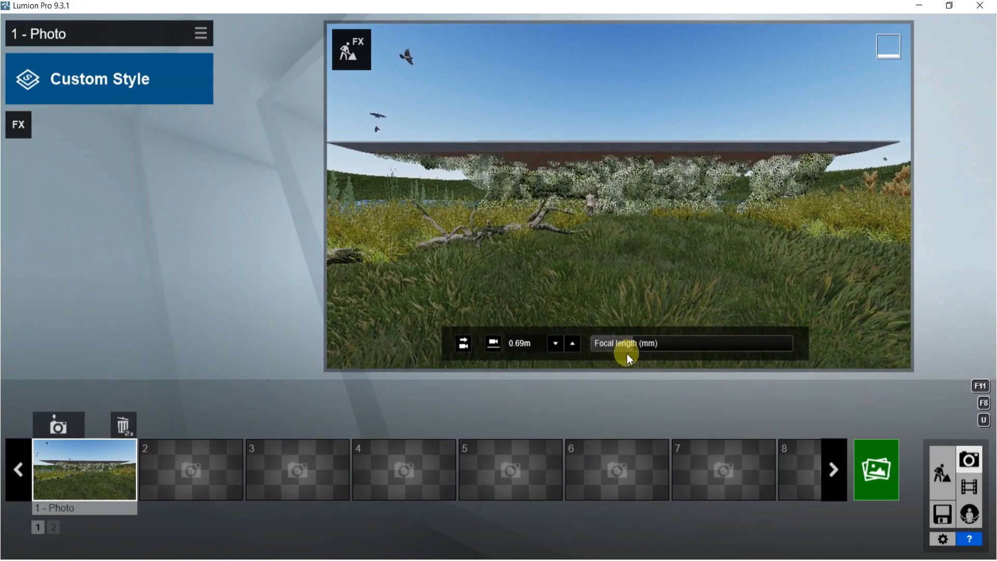
left_click_drag(633, 342, 683, 338)
key("w")
key("s")
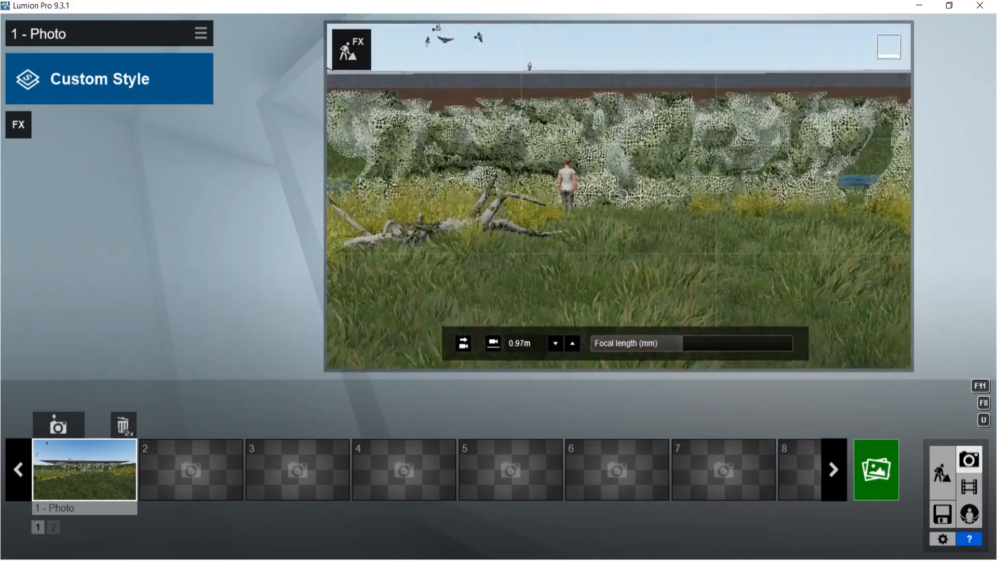
key("d")
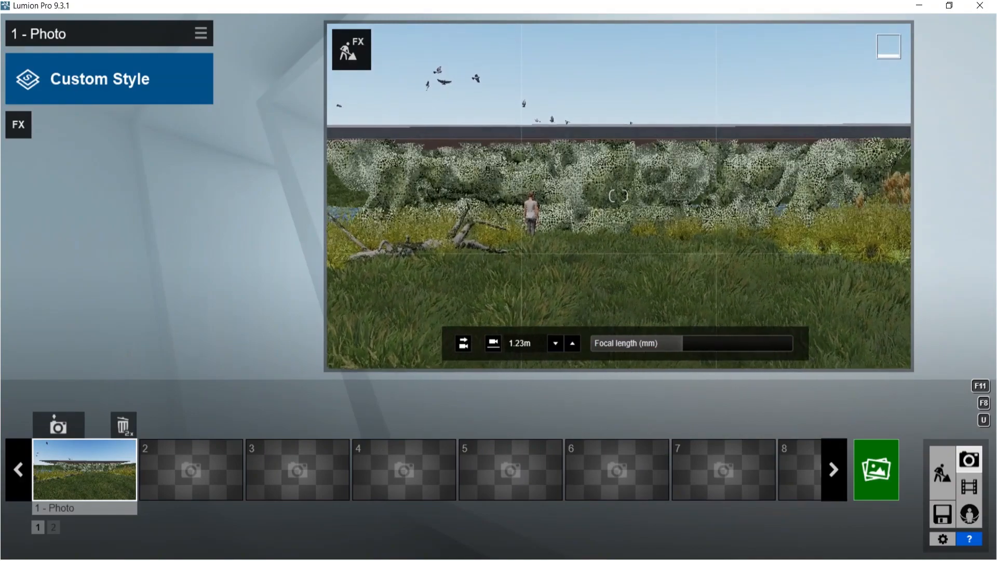
mouse_move(619, 196)
right_mouse_down()
mouse_move(600, 184)
mouse_move(629, 182)
right_mouse_up()
key("d")
key("a")
mouse_move(665, 204)
middle_mouse_down()
mouse_move(666, 221)
mouse_move(663, 205)
middle_mouse_up()
right_click_drag(662, 205, 663, 201)
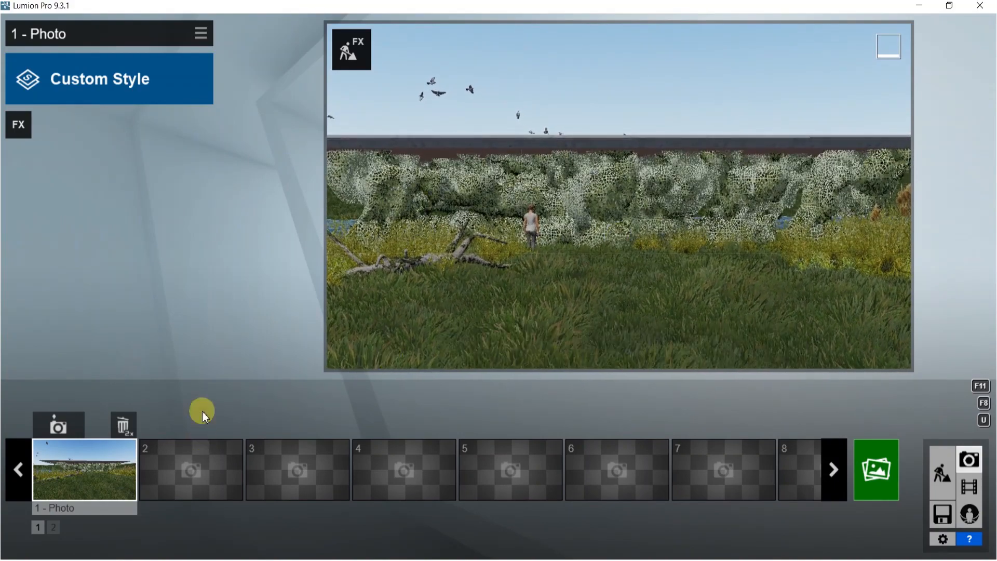
left_click(62, 426)
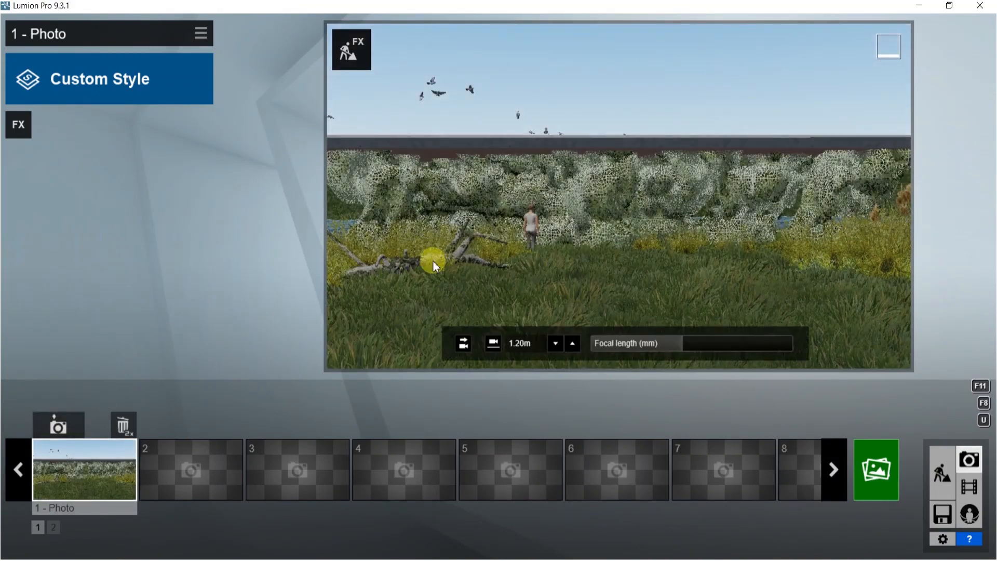
Apply the Realistic style preset to the photo and add a Real Skies effect
left_click(123, 86)
left_click(542, 153)
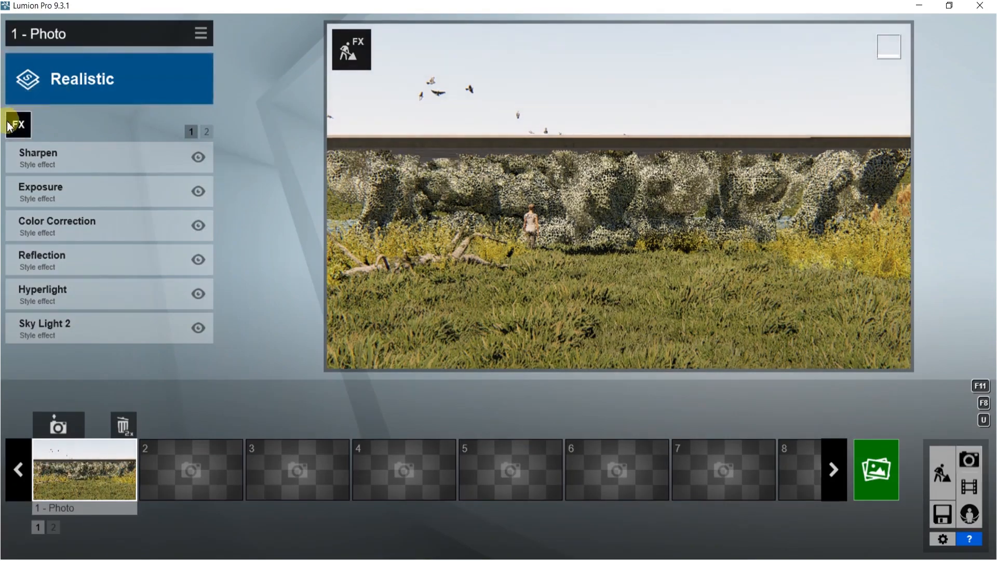
left_click(9, 126)
left_click(364, 42)
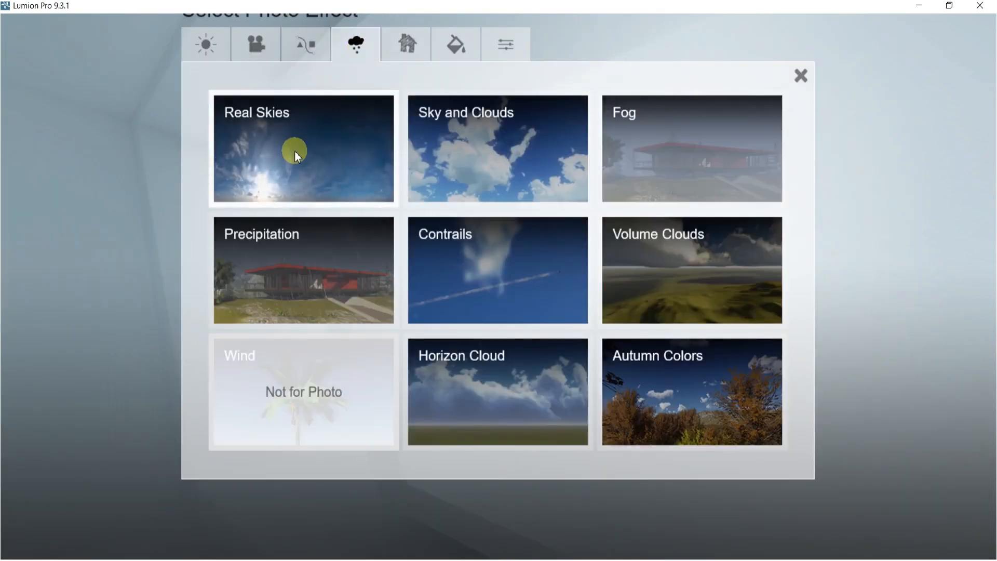
left_click(295, 151)
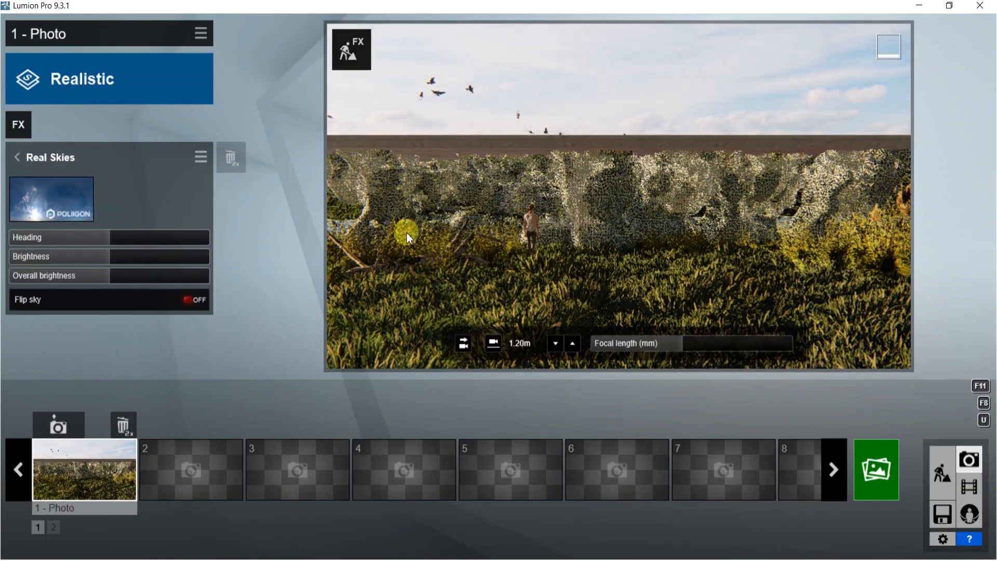
Set the Real Skies heading to about 11.7 and brightness to 1.0, and lower the overall brightness slightly
left_click_drag(131, 238, 116, 235)
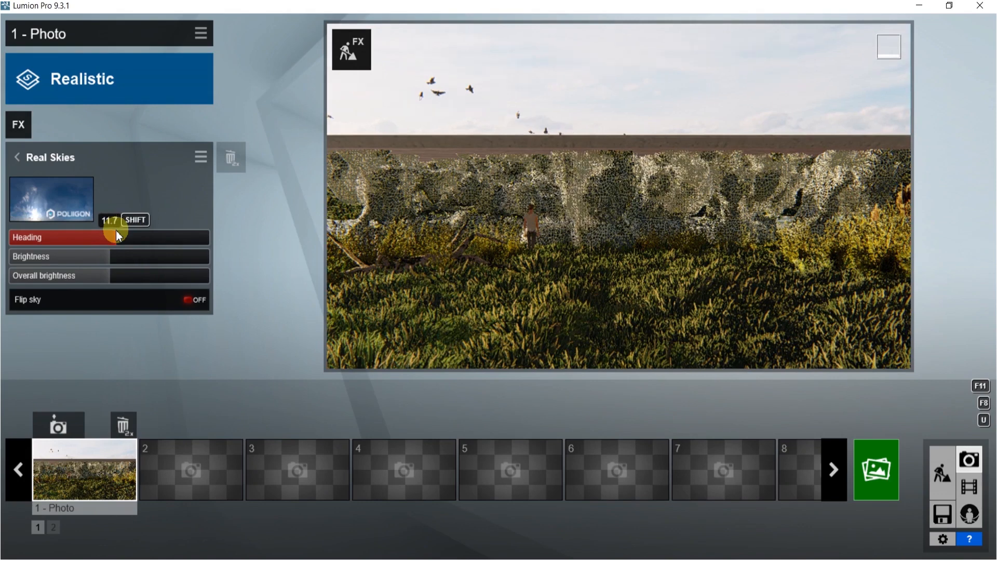
left_click_drag(123, 257, 74, 254)
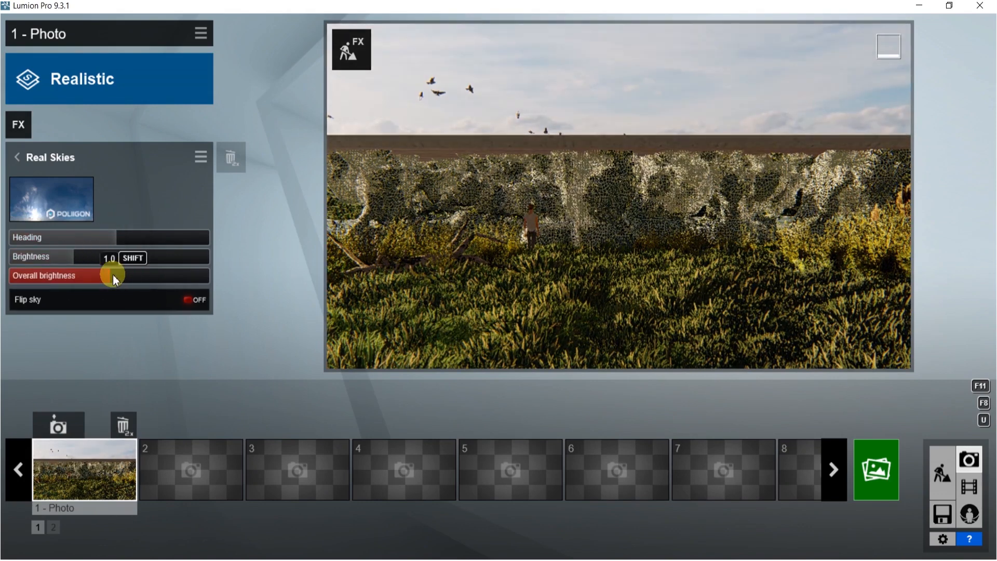
left_click_drag(93, 272, 87, 271)
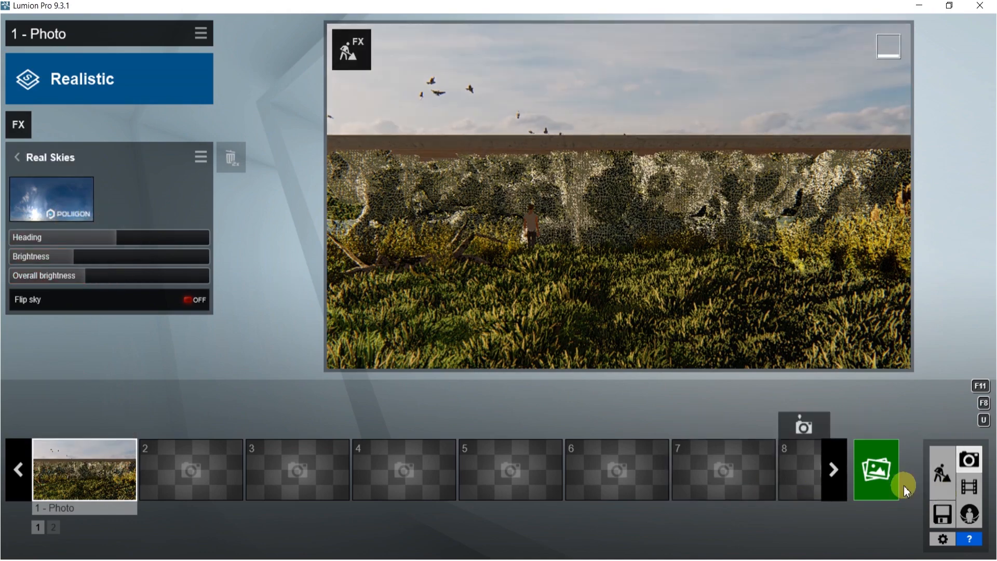
Render the current shot at Desktop 1920x1080, saving it over 51.jpg in the SPEED\BOOK folder
left_click(875, 470)
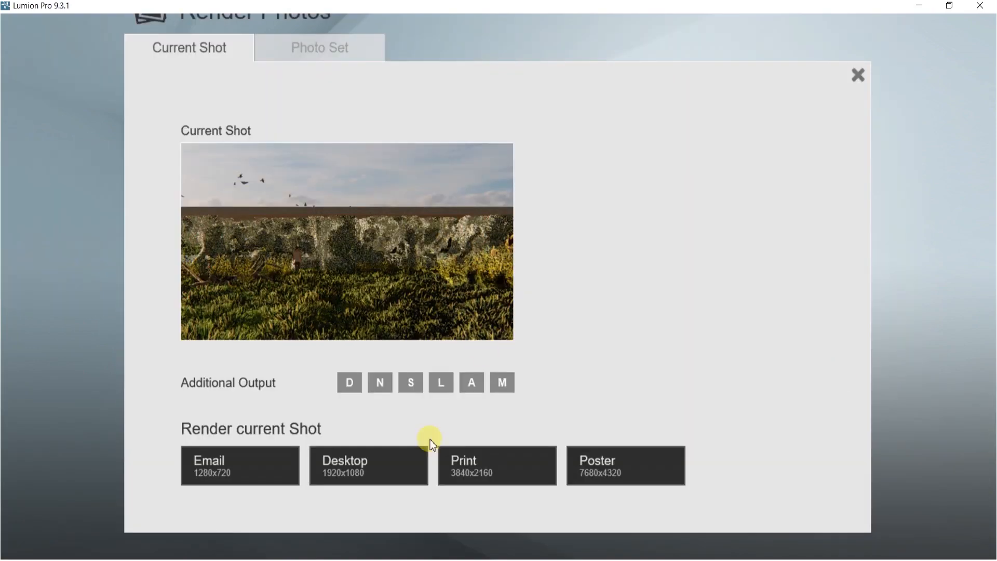
left_click(330, 474)
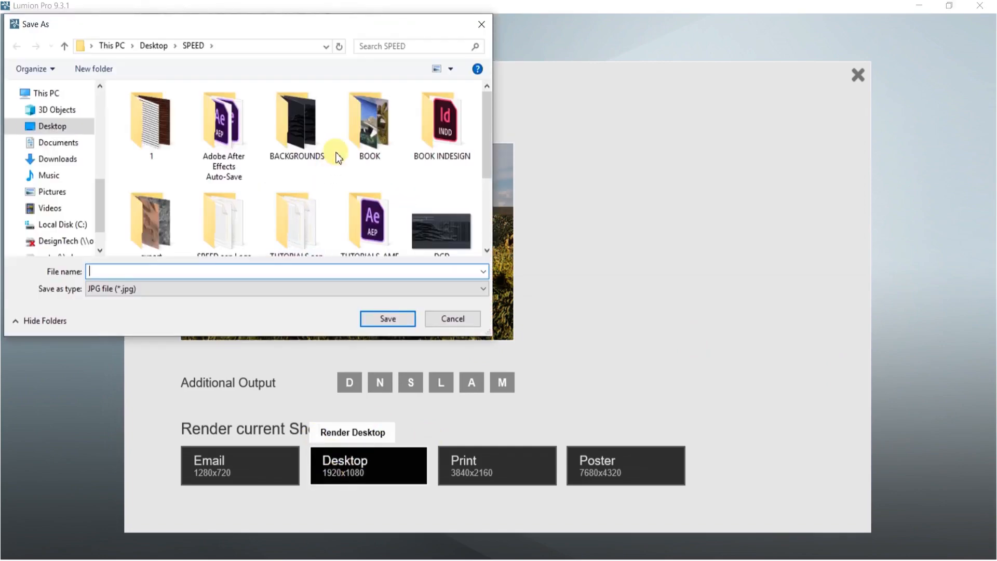
double_click(366, 129)
scroll(377, 135, "down", 5)
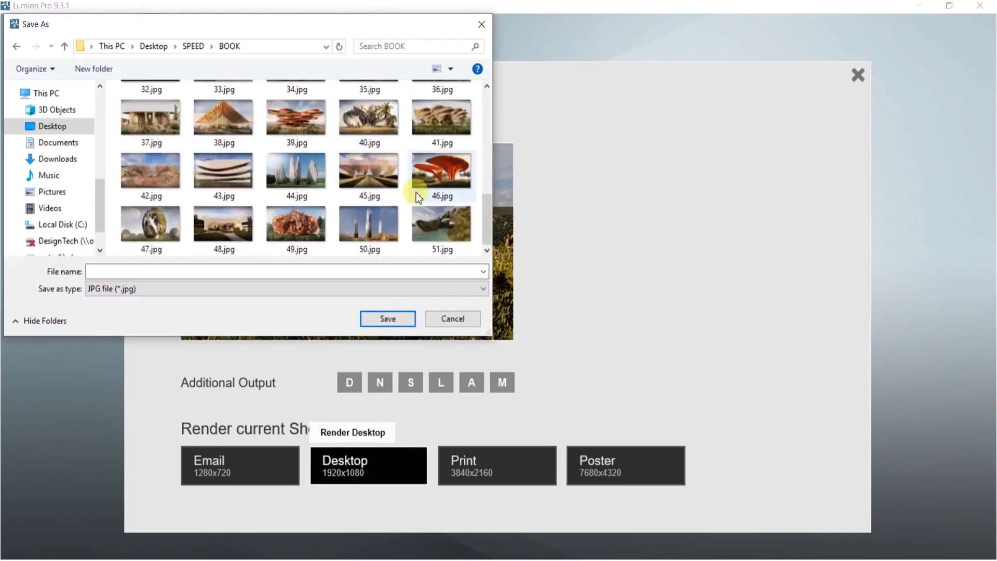
left_click(423, 213)
left_click(384, 315)
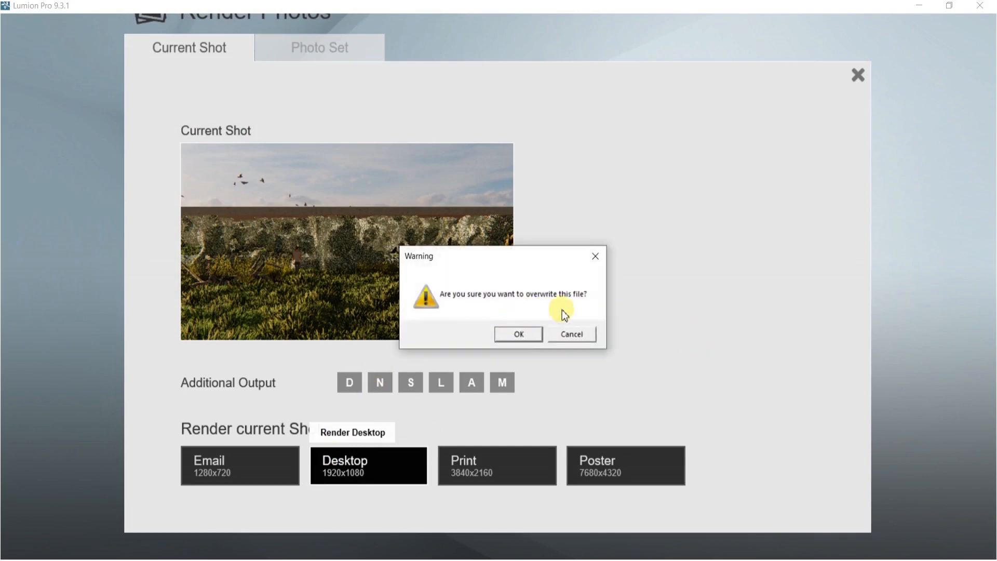
left_click(520, 336)
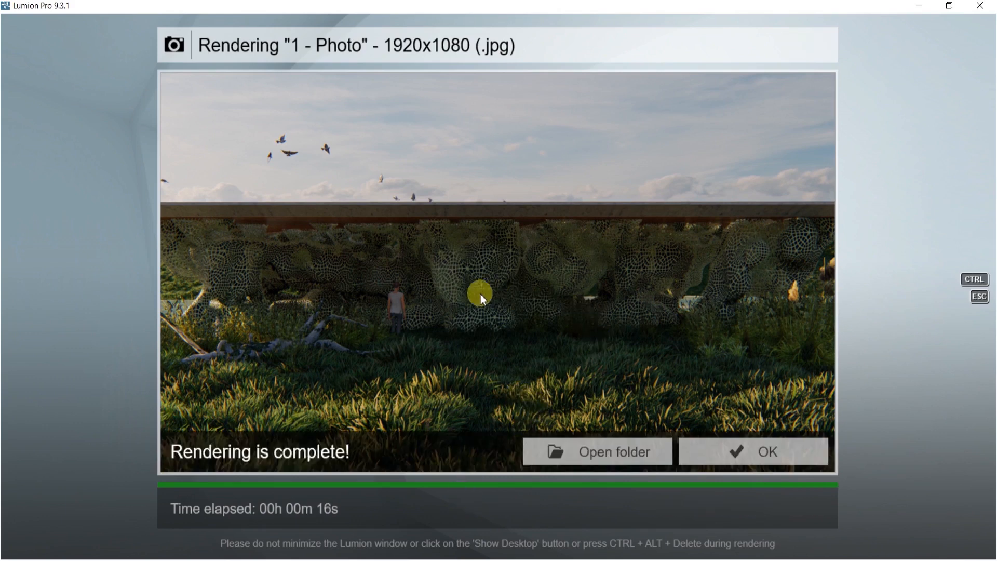
left_click(724, 450)
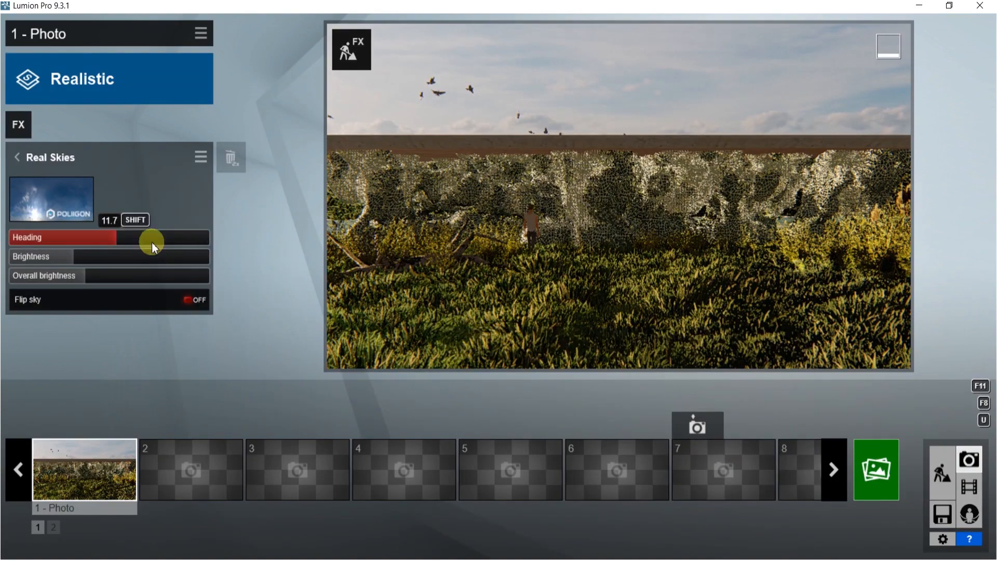
Turn the Real Skies heading up to its maximum
left_click_drag(113, 246, 204, 245)
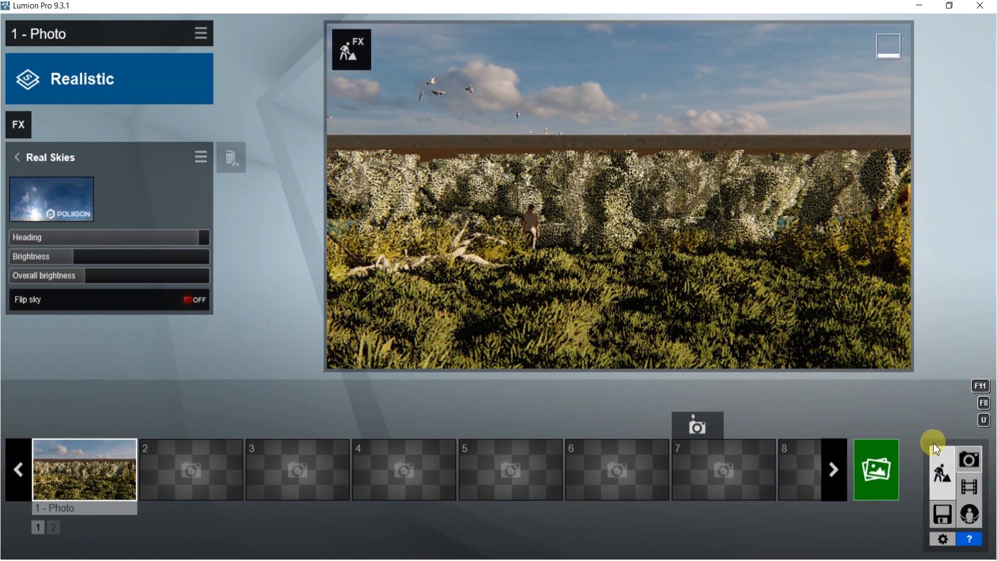
Open the material editor on the structure's Plaster 002 material and raise its foliage spread to about 0.9
left_click(942, 472)
left_click(89, 457)
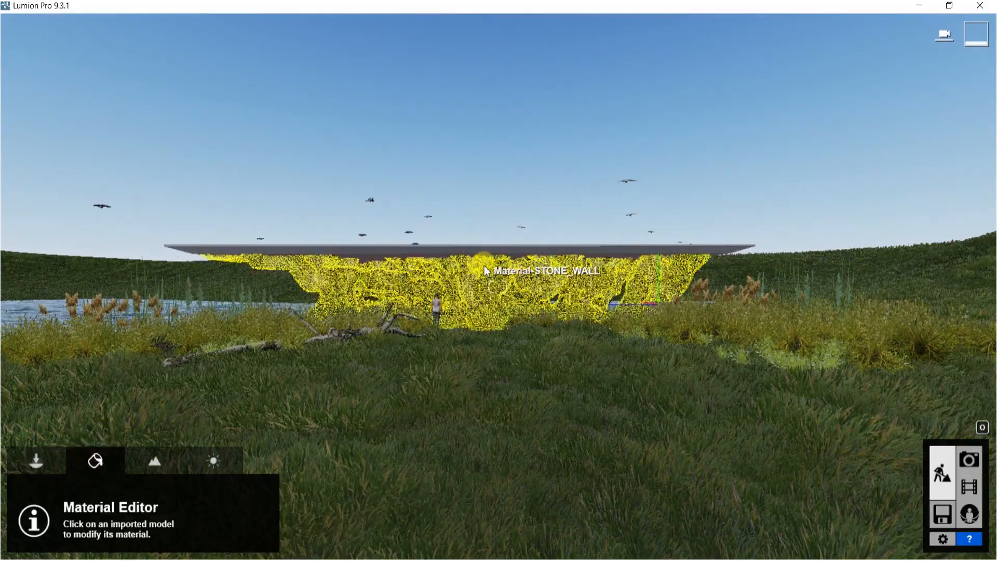
key("w")
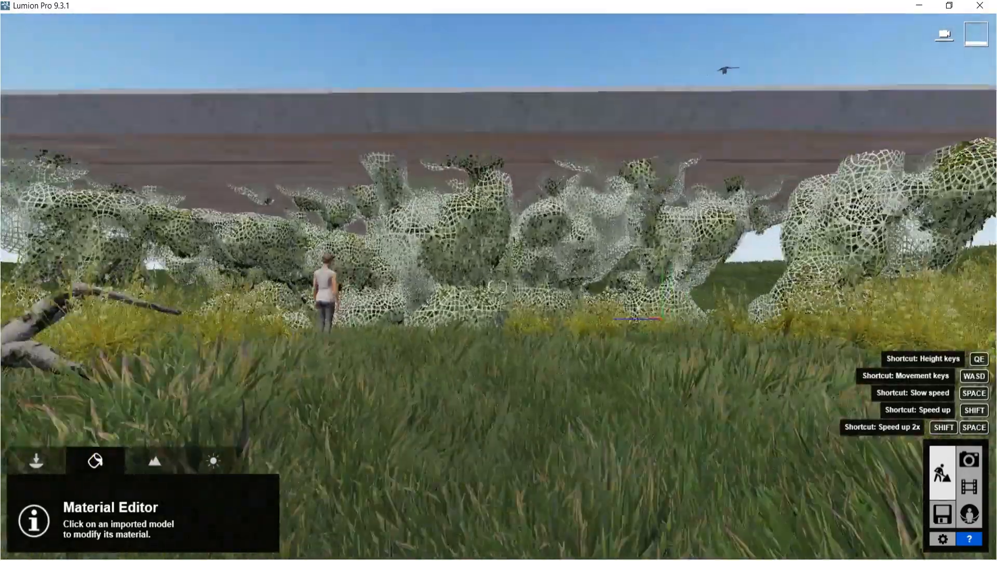
key("w")
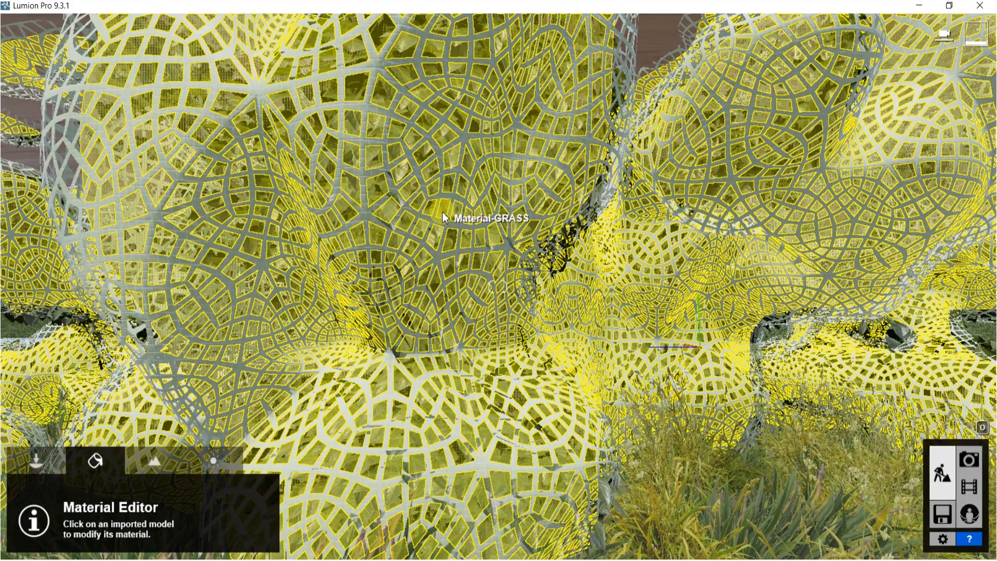
left_click(442, 213)
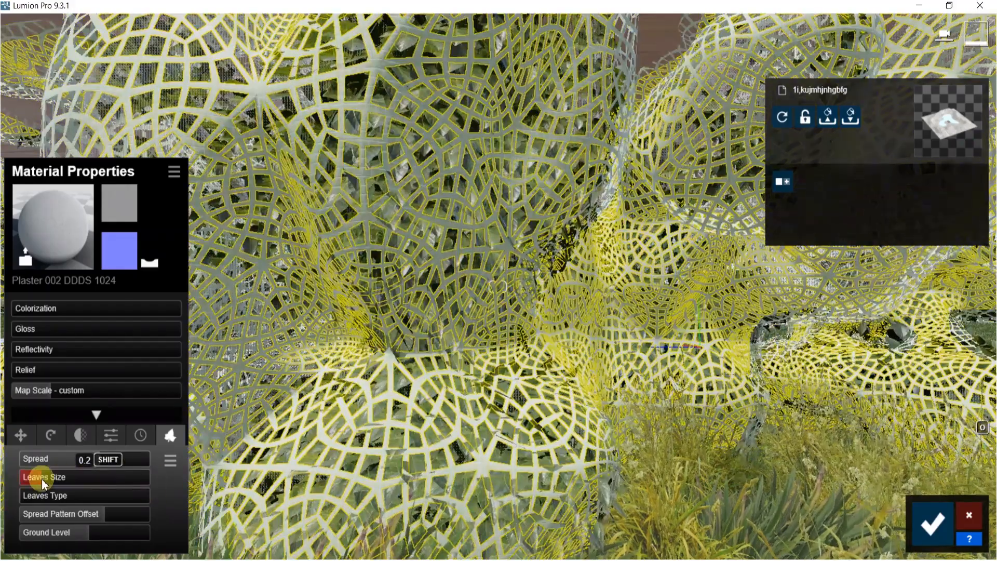
left_click_drag(41, 479, 126, 459)
left_click_drag(95, 475, 1, 442)
key("s")
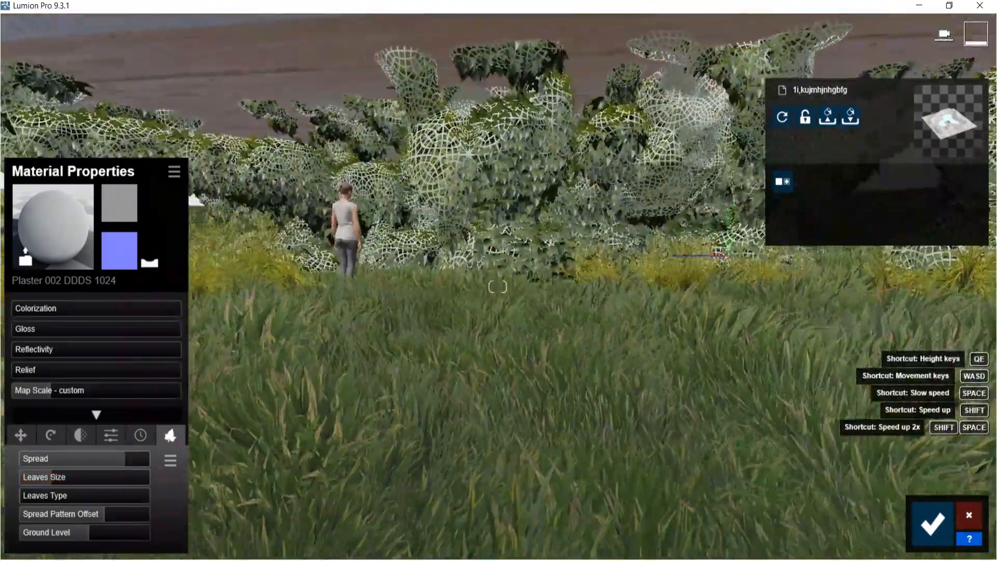
right_click_drag(728, 435, 681, 434)
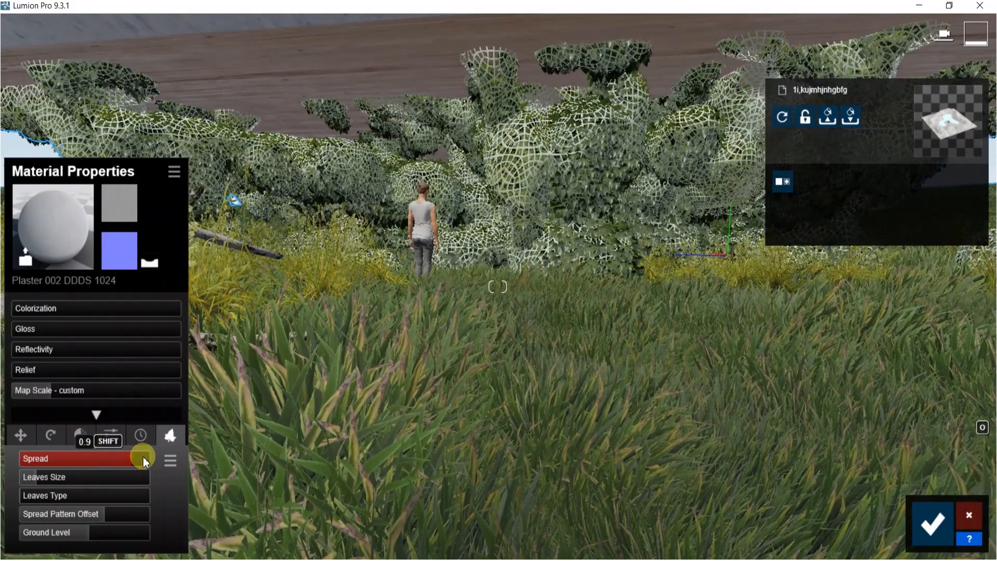
left_click_drag(148, 456, 143, 456)
Switch the foliage leaves type to the red variety, reduce the leaves size to its minimum, and confirm the material
left_click_drag(21, 500, 161, 498)
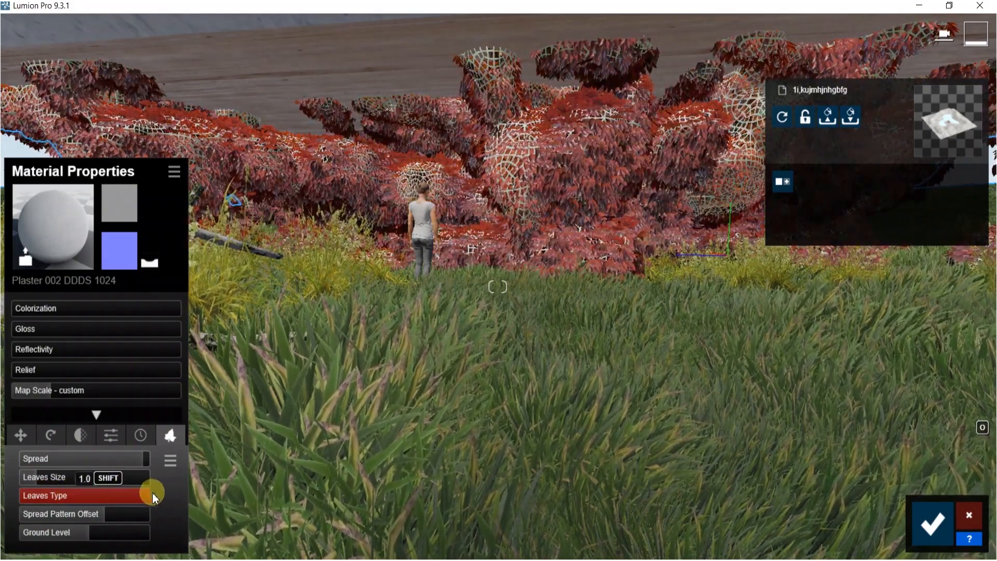
left_click(30, 477)
left_click_drag(2, 498, 3, 491)
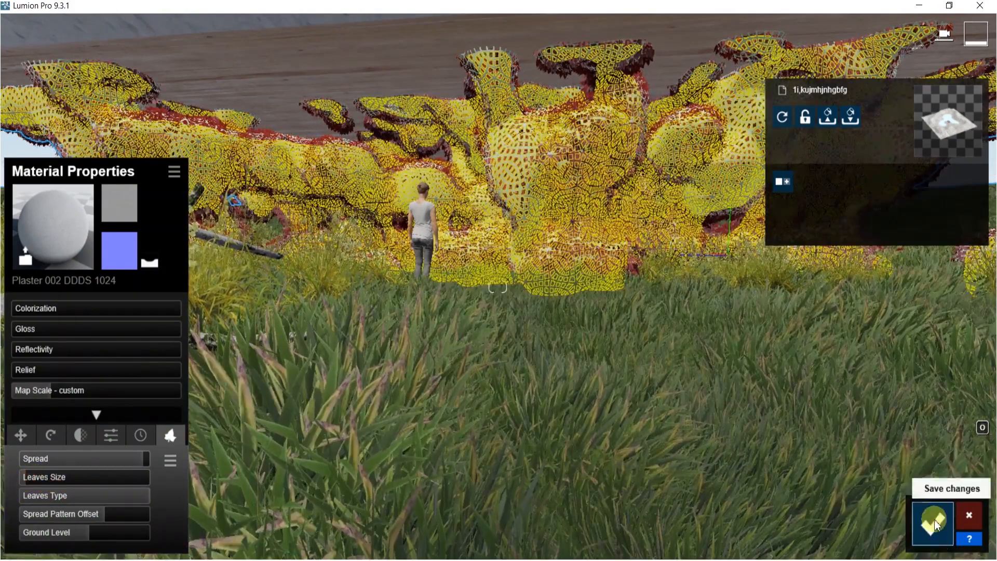
left_click(934, 519)
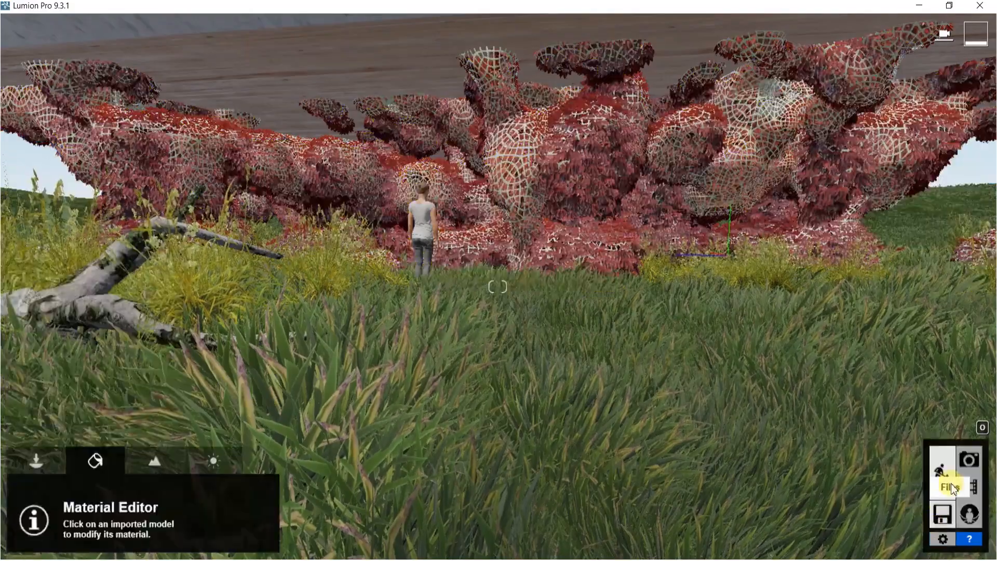
Return to photo mode, recall stored view 1, and render it at Desktop 1920x1080, overwriting 51.jpg
left_click(965, 468)
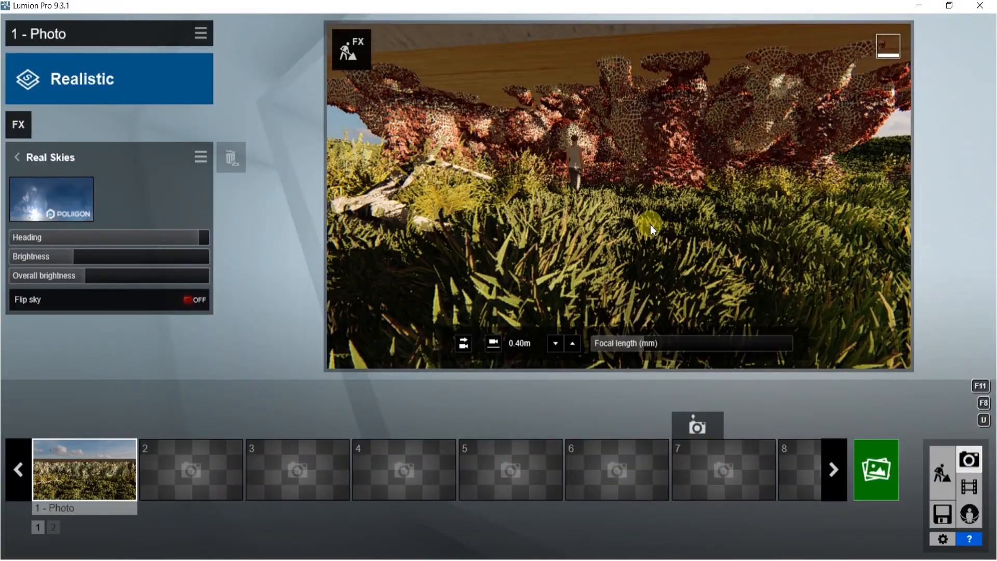
left_click(116, 476)
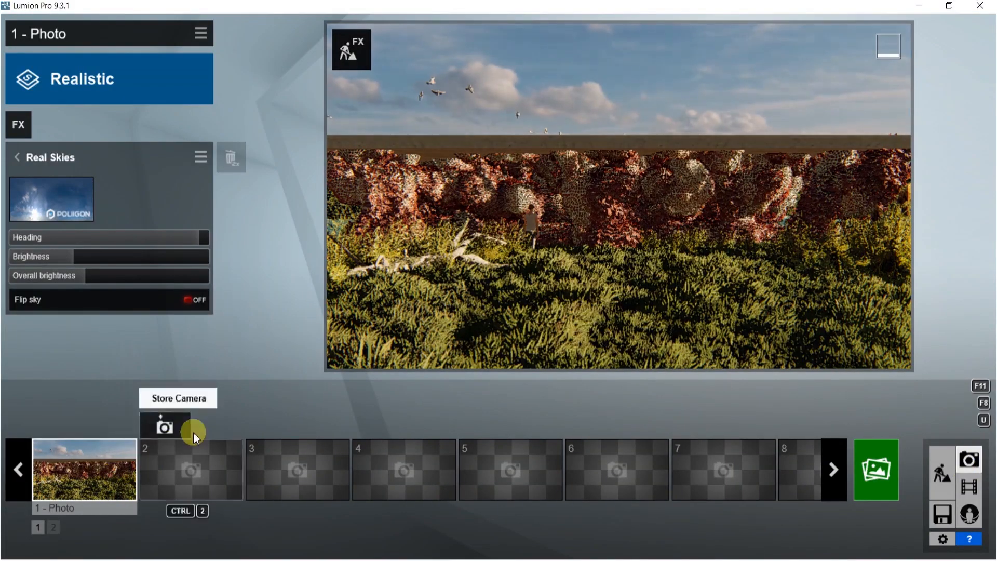
left_click(886, 475)
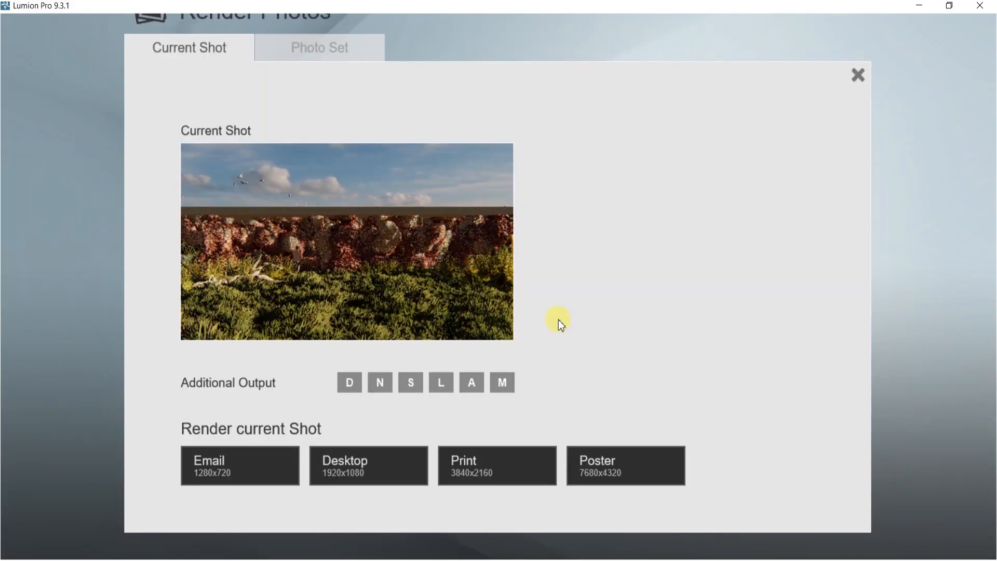
left_click(364, 464)
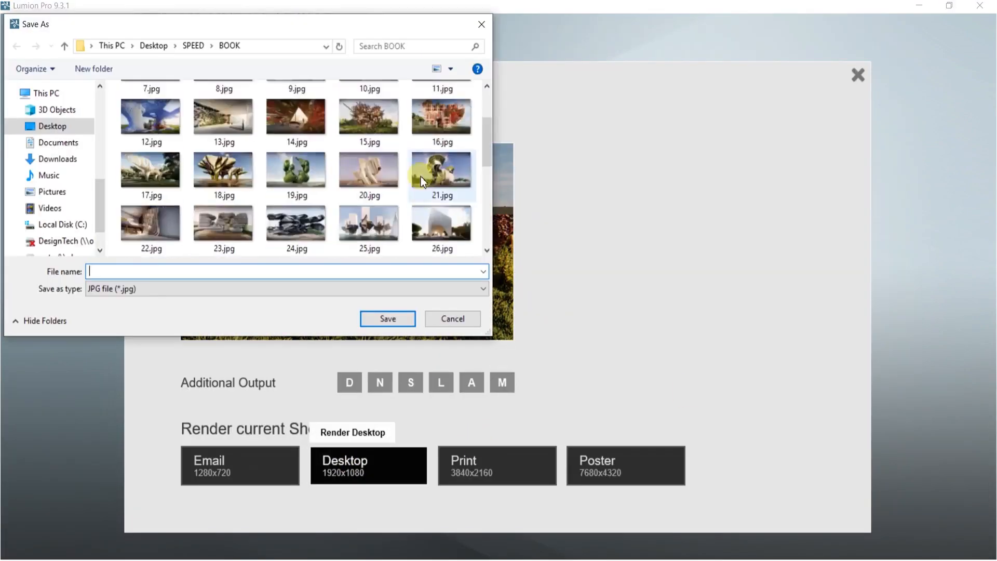
scroll(422, 177, "down", 5)
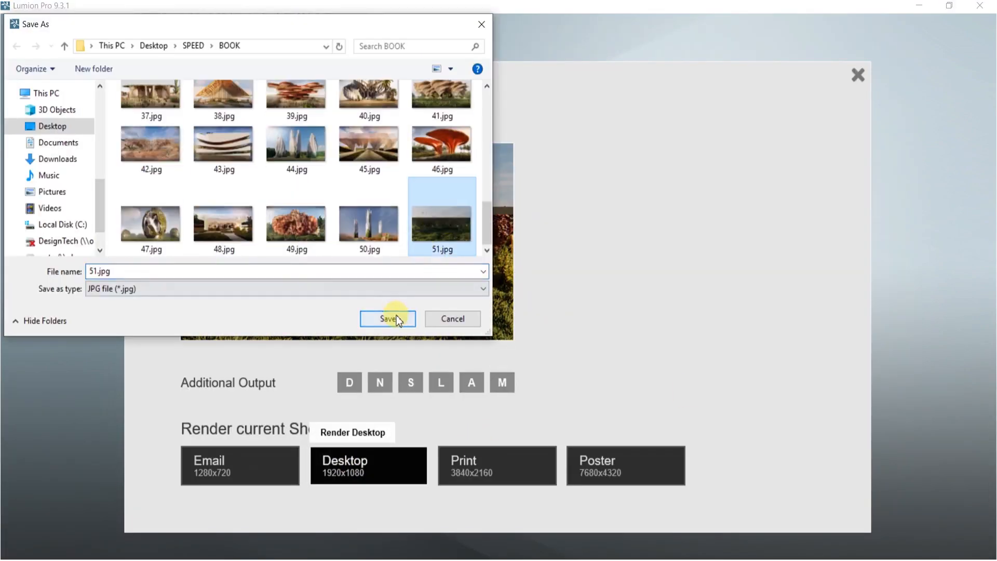
left_click(397, 318)
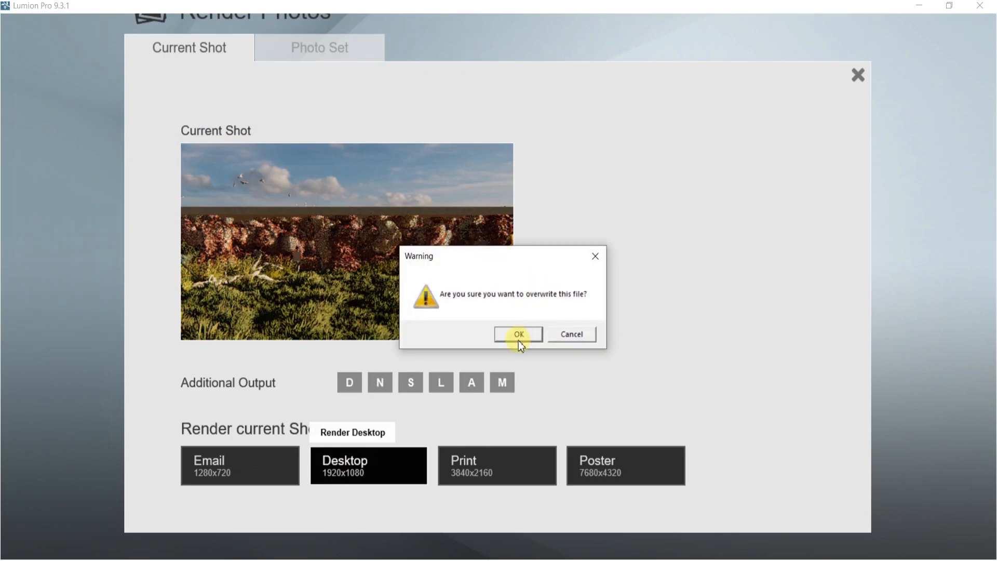
left_click(518, 335)
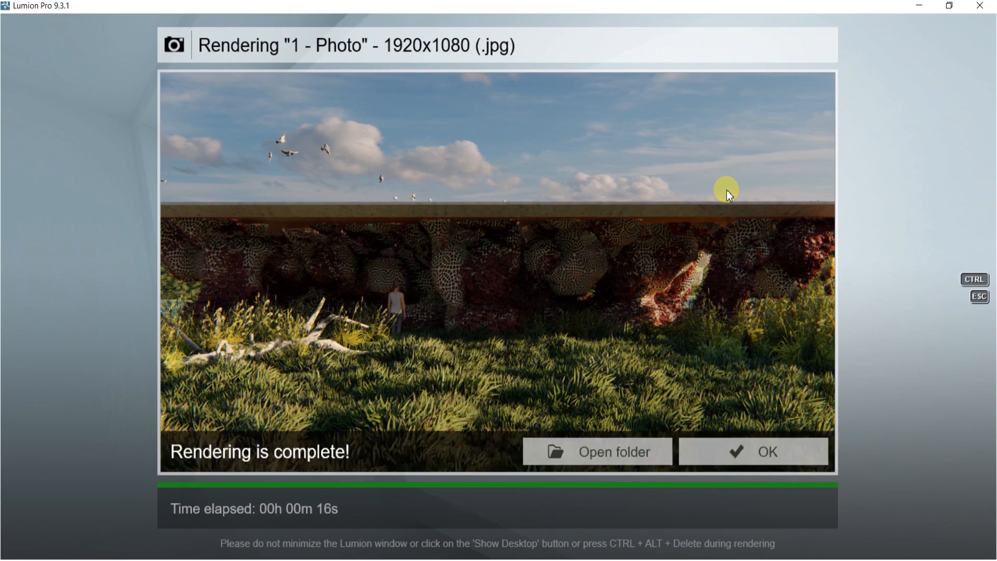
left_click(765, 452)
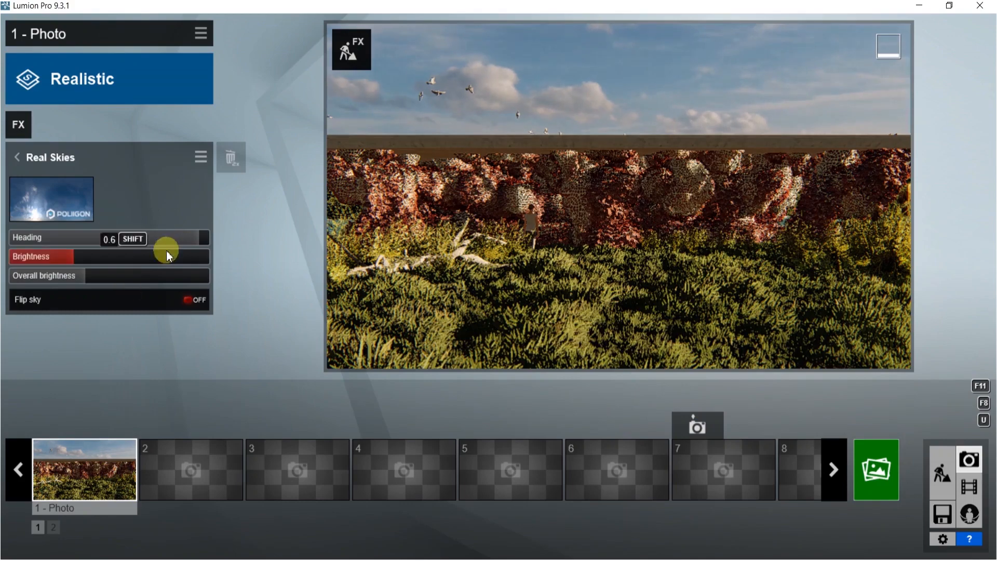
Lower the Real Skies heading to about a third and render the shot again at Desktop 1920x1080 over 51.jpg
left_click_drag(207, 236, 83, 237)
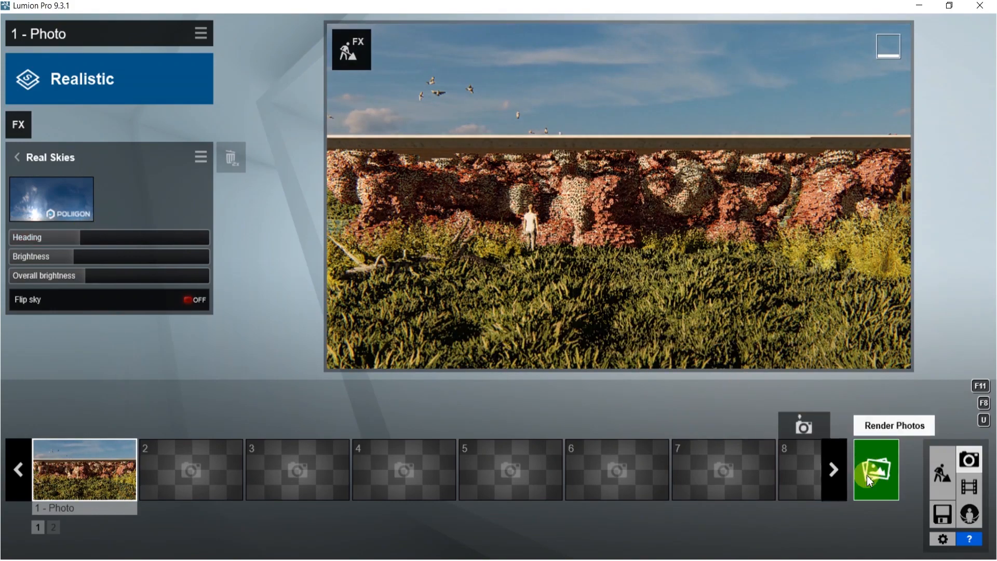
left_click(877, 458)
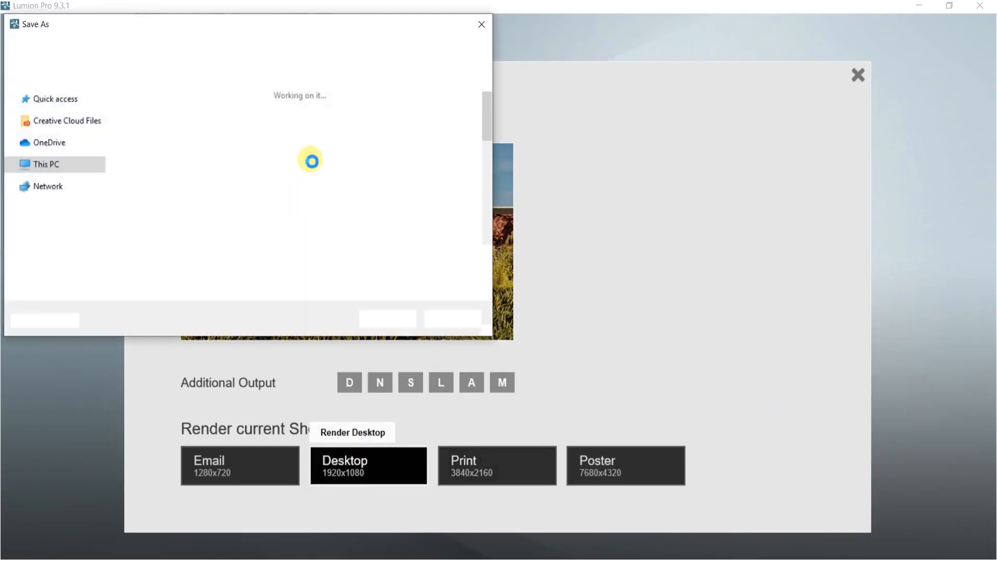
left_click(420, 213)
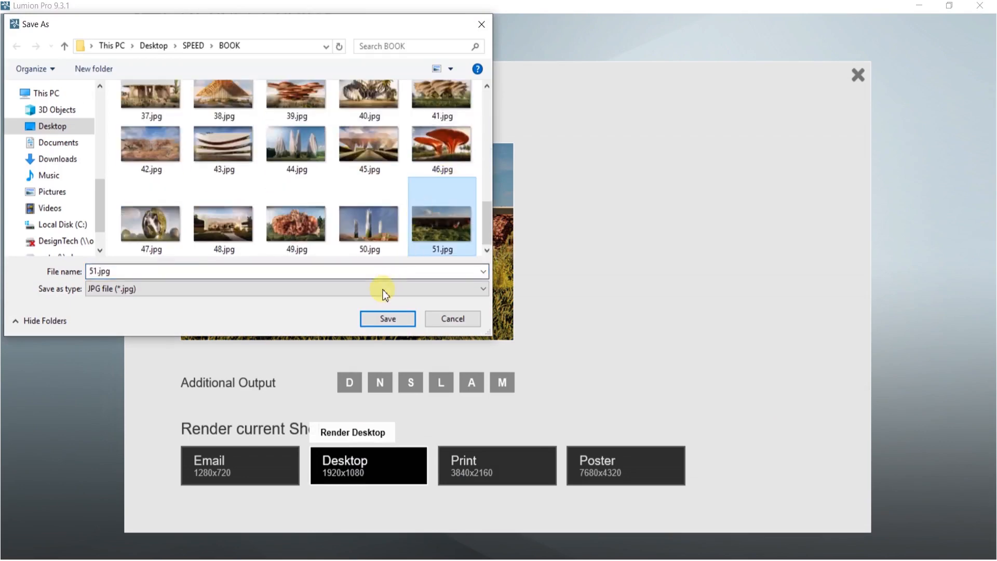
left_click(383, 313)
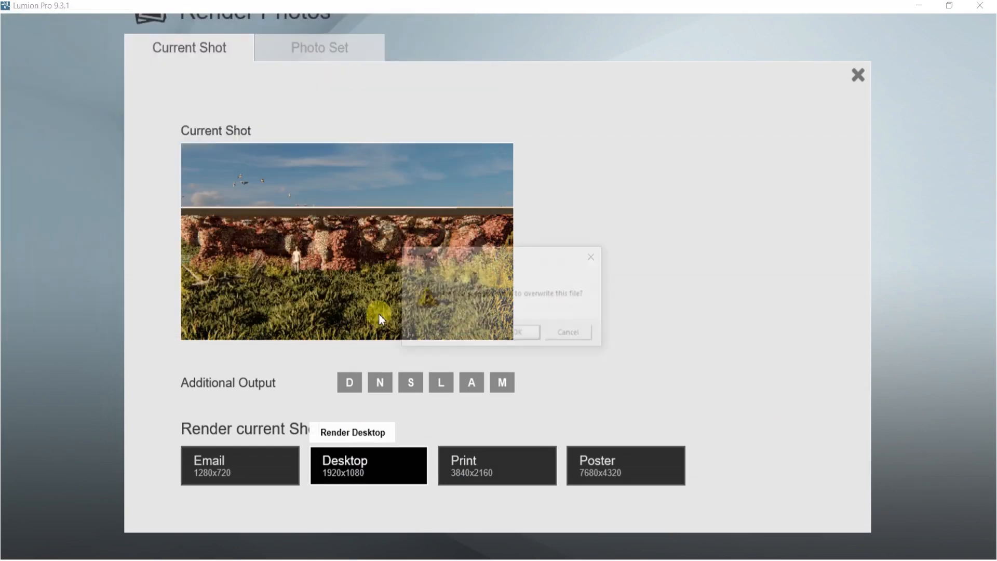
left_click(529, 339)
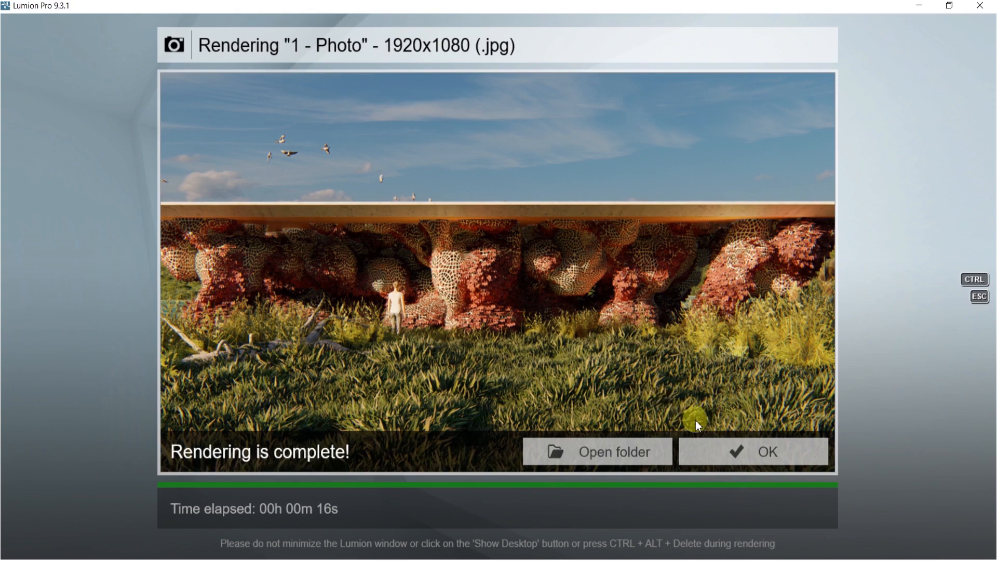
left_click(732, 450)
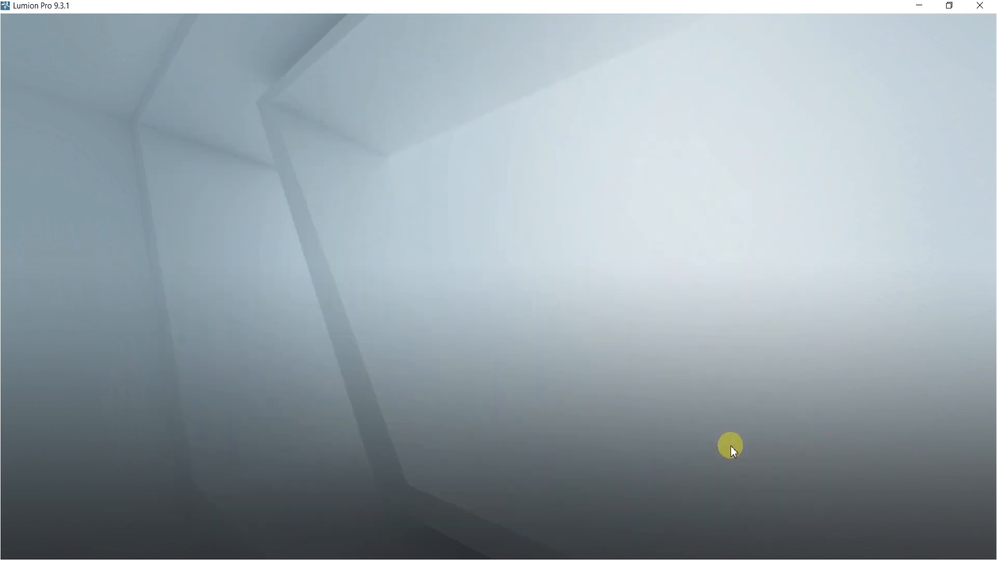
Place a Dog 0001 Walk from the character library in the grass in front of the structure
left_click(943, 474)
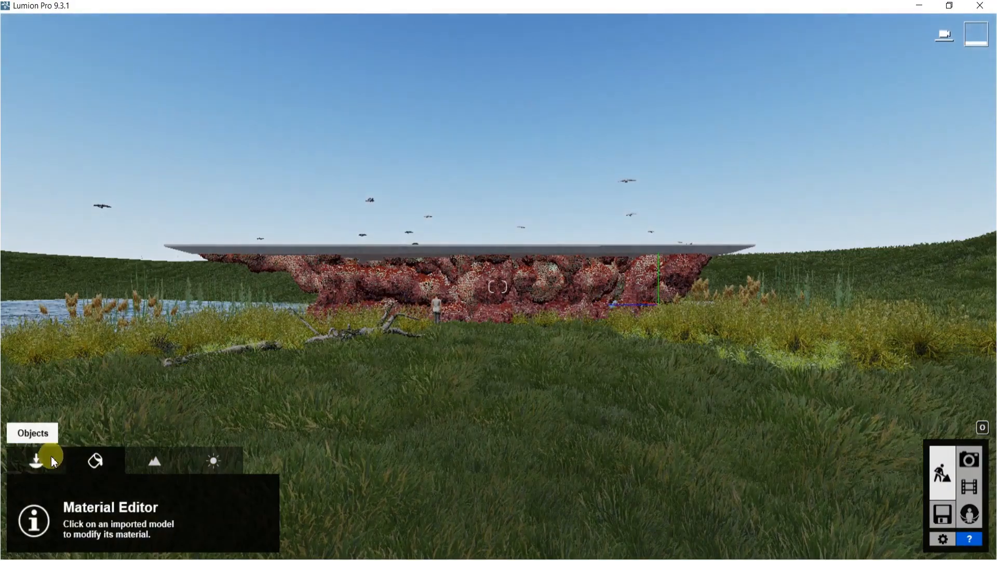
left_click(37, 457)
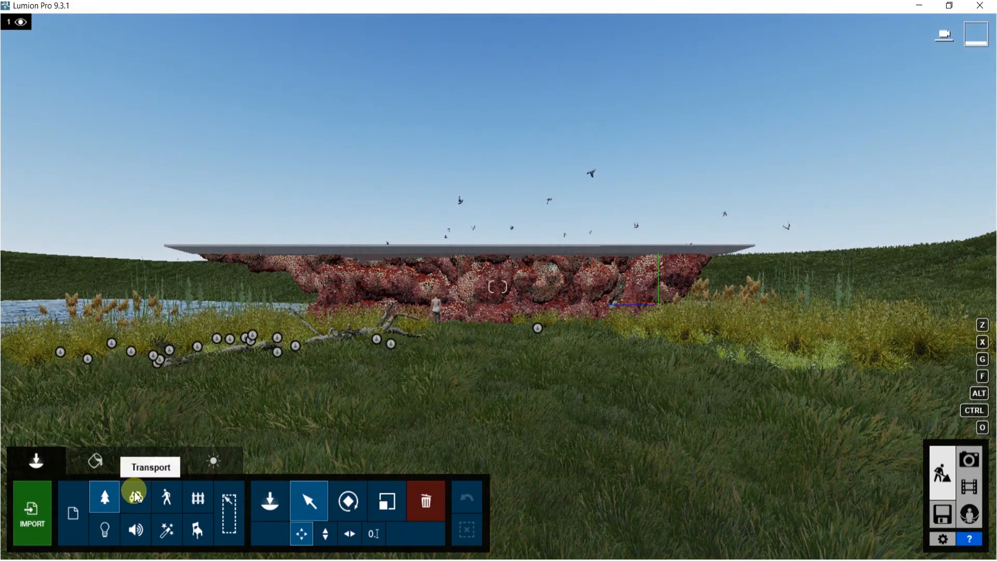
left_click(166, 498)
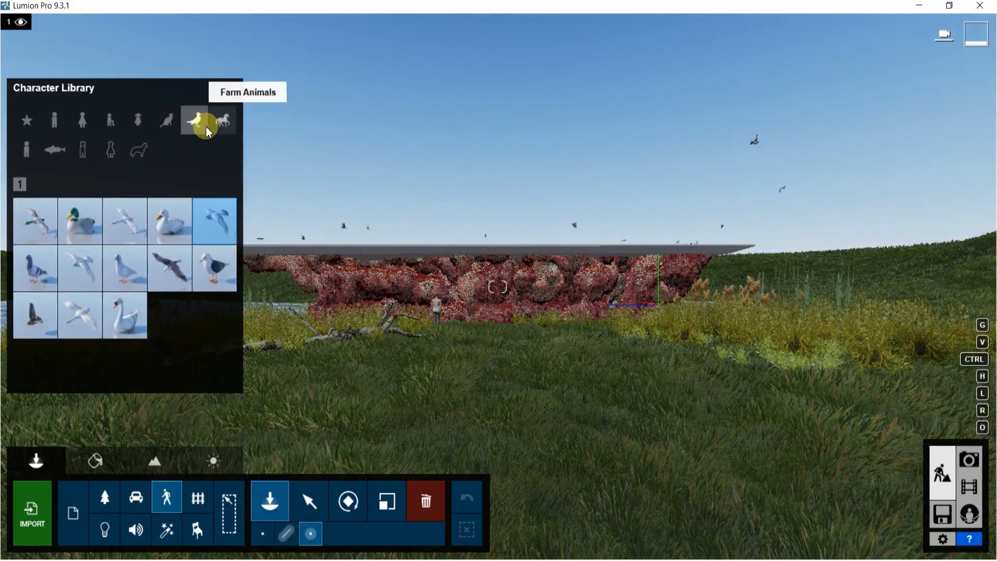
left_click(166, 123)
left_click(80, 218)
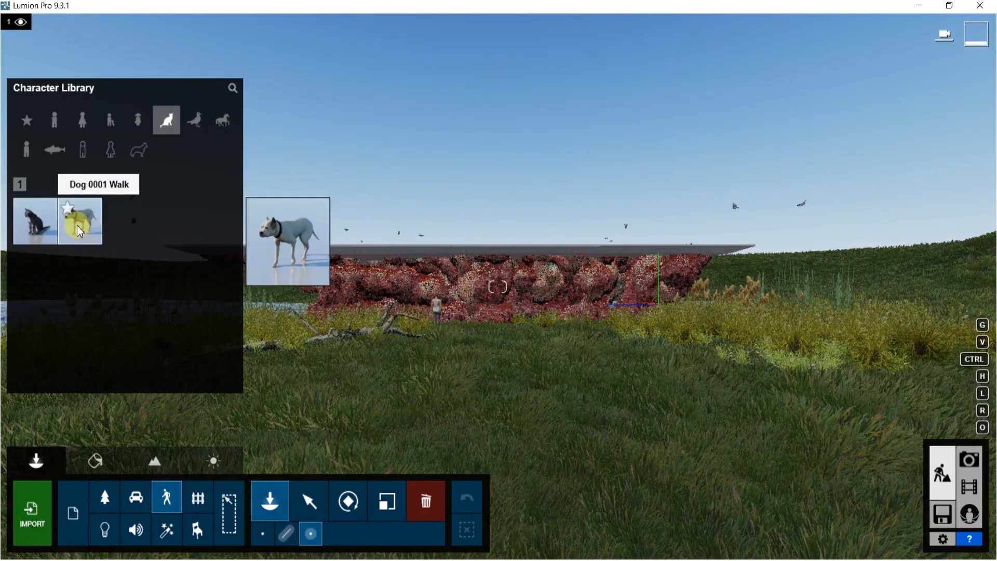
left_click(460, 351)
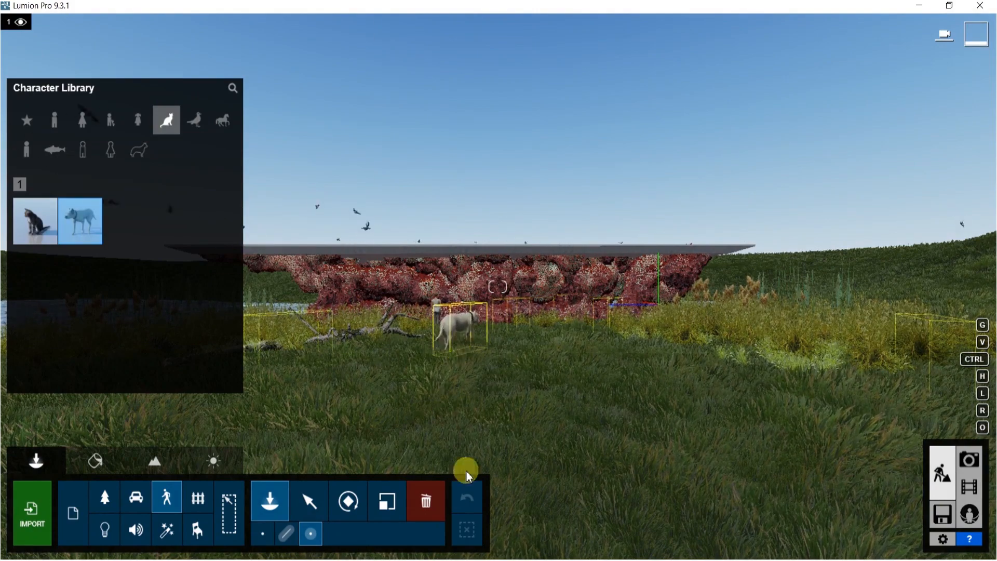
left_click(467, 485)
Move the dog to the right of the figure, scaling it down to about 0.5 and rotating it
left_click(448, 345)
key("l")
left_click_drag(448, 346, 575, 355)
key("r")
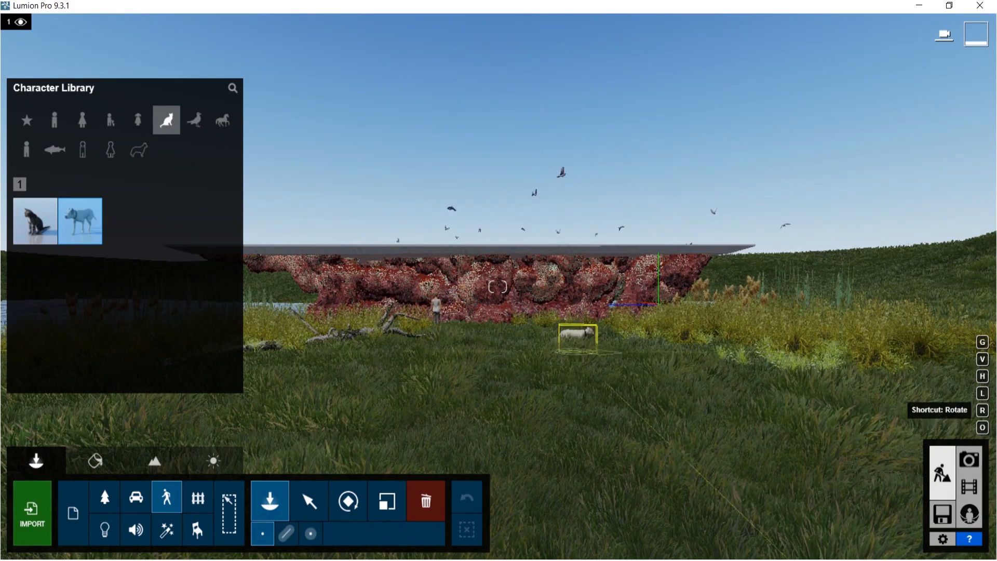
left_click_drag(575, 354, 574, 353)
key("l")
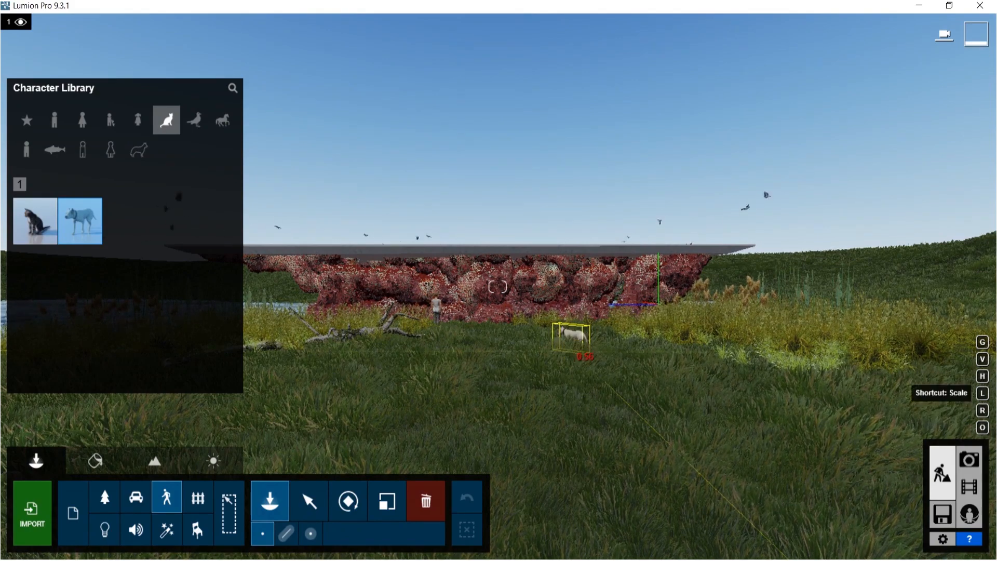
left_click(575, 356)
Switch to photo mode, recall view 1, and set the focal length to about 42 mm
left_click(980, 462)
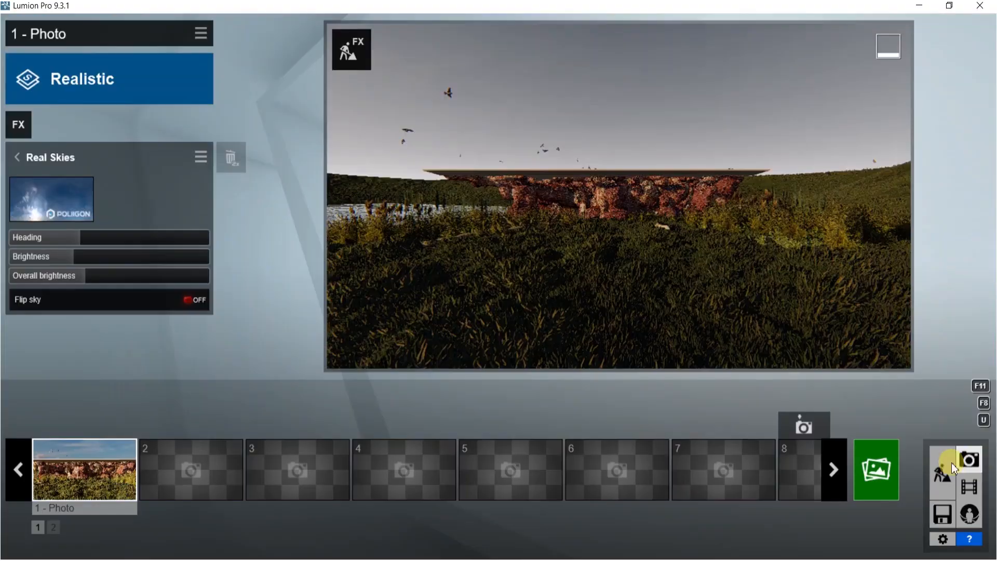
left_click(74, 476)
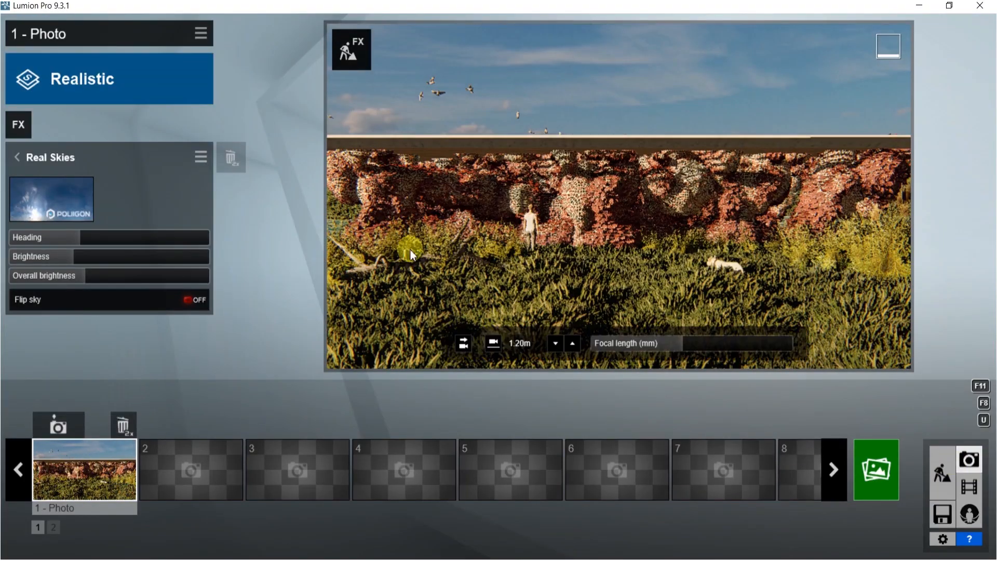
left_click_drag(683, 346, 687, 347)
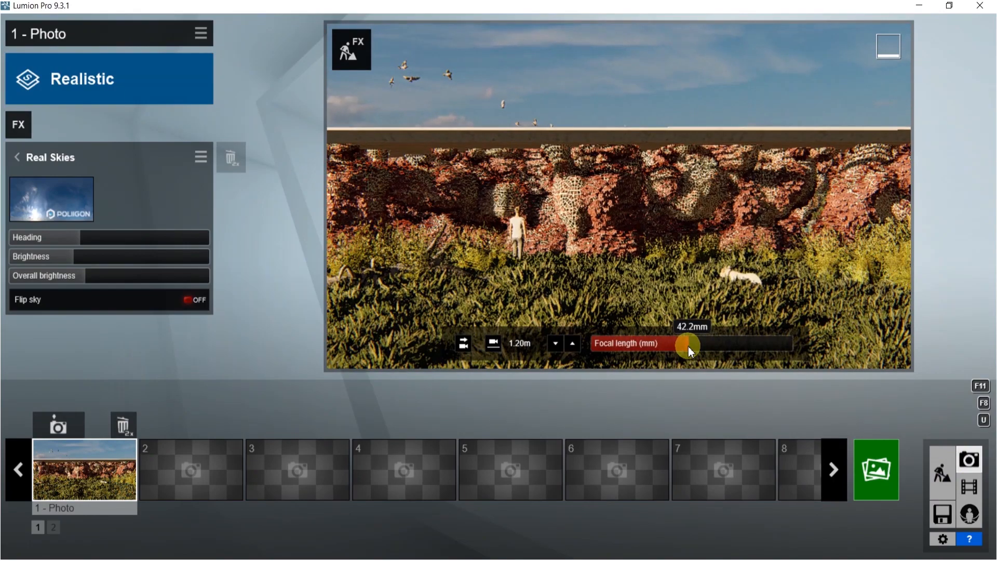
Reposition the camera slightly to frame the structure, figure and dog, and store it as photo 1
key("s")
right_click_drag(681, 232, 662, 226)
key("d")
key("s")
key("a")
key("d")
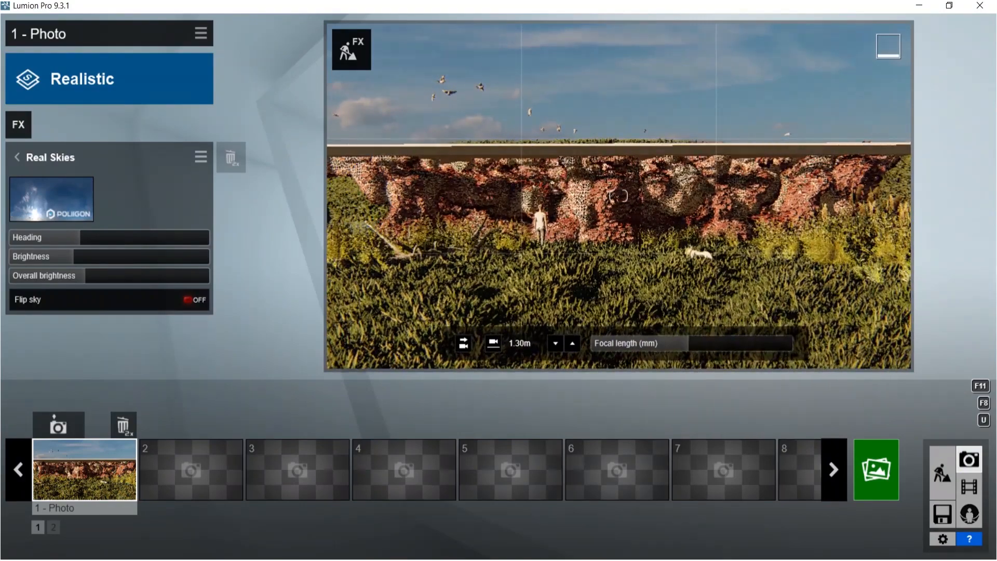
key("d")
key("a")
key("a")
key("d")
key("a")
key("a")
key("d")
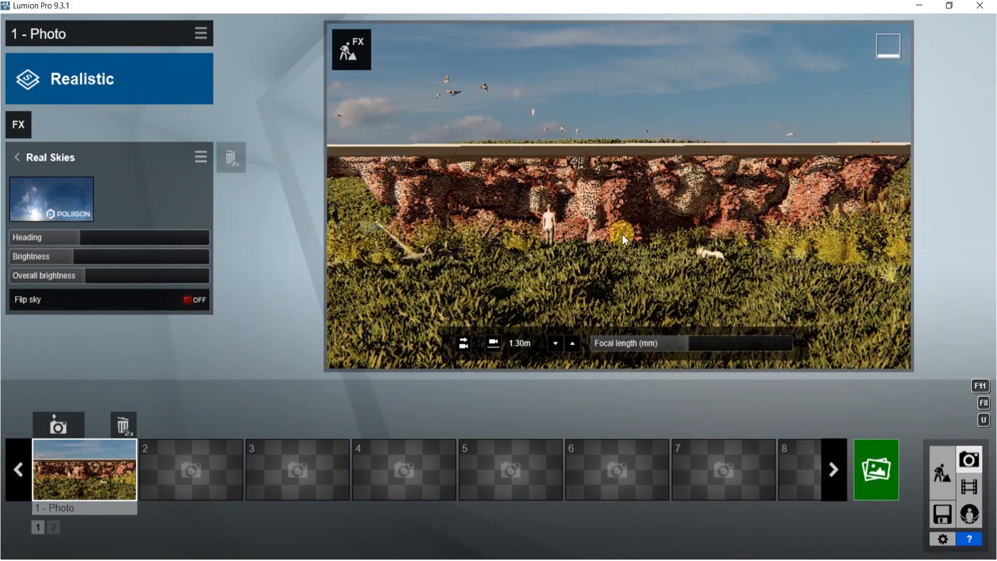
left_click(62, 426)
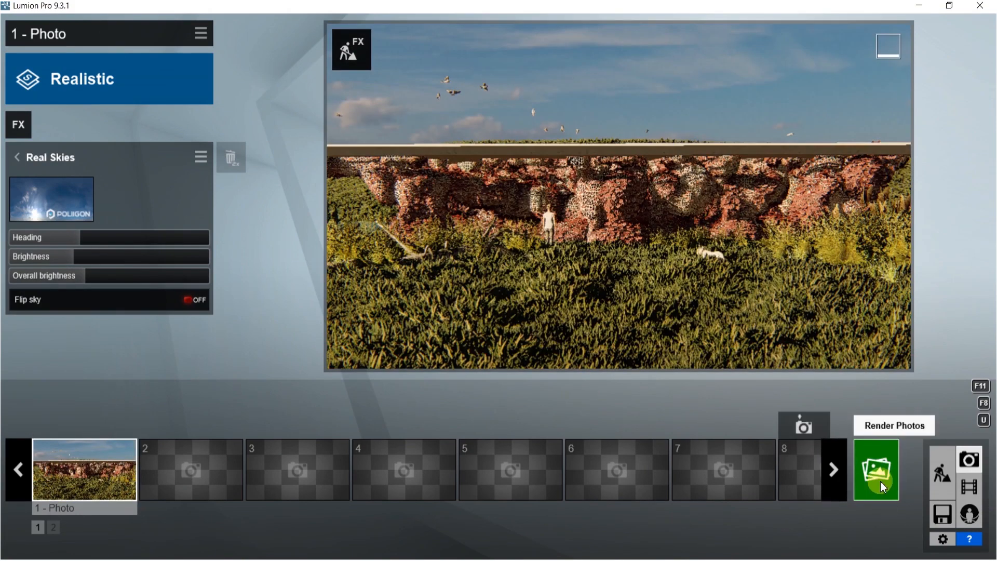
Render photo 1 at Desktop 1920x1080, overwriting 51.jpg in the SPEED\BOOK folder
left_click(881, 481)
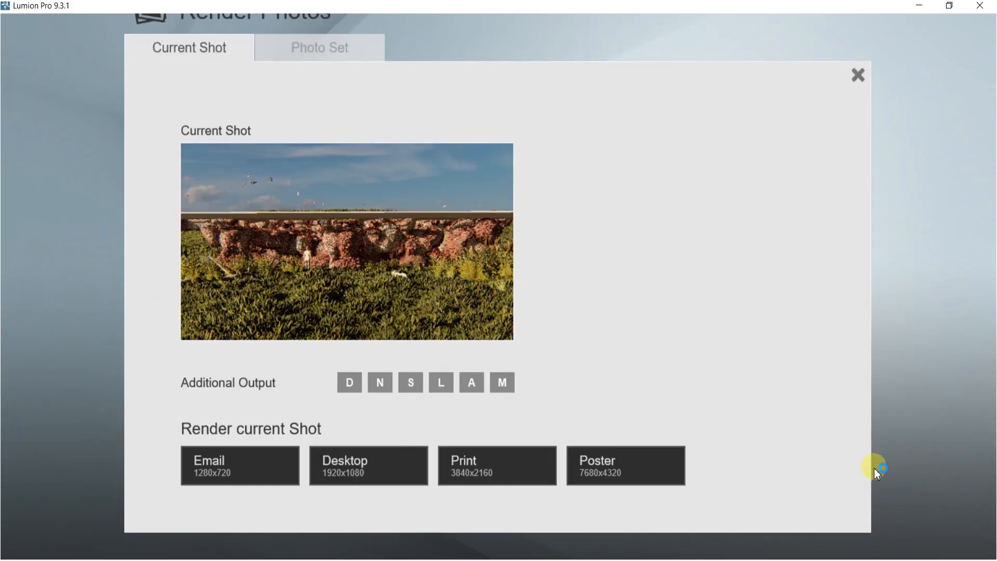
left_click(348, 483)
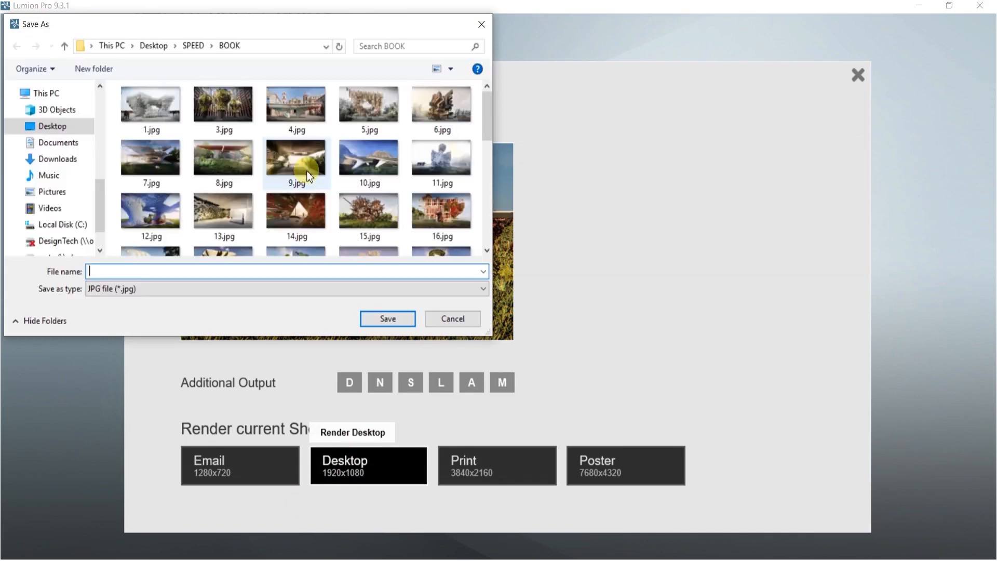
scroll(345, 198, "down", 5)
left_click(450, 213)
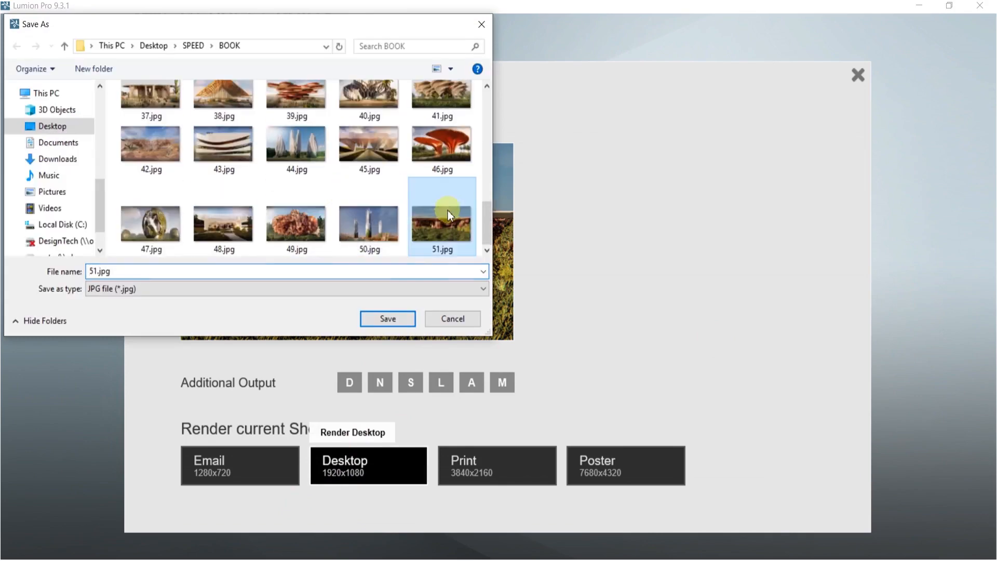
left_click(388, 316)
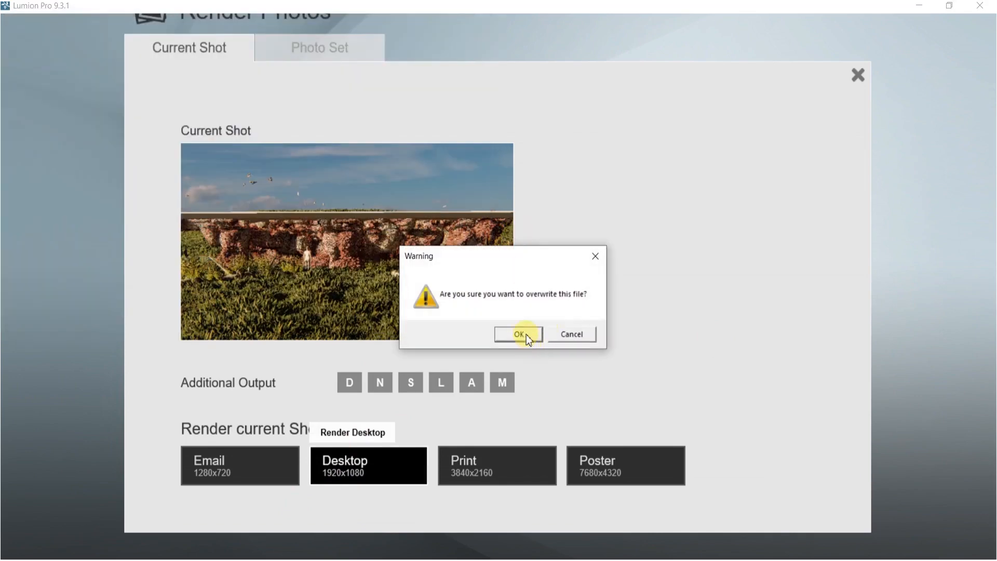
left_click(519, 334)
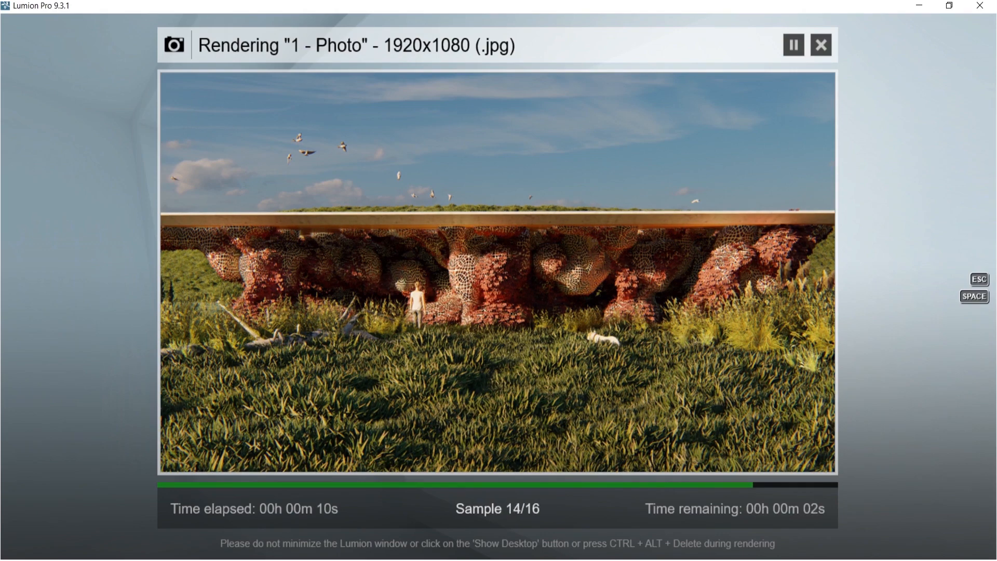
mouse_move(148, 559)
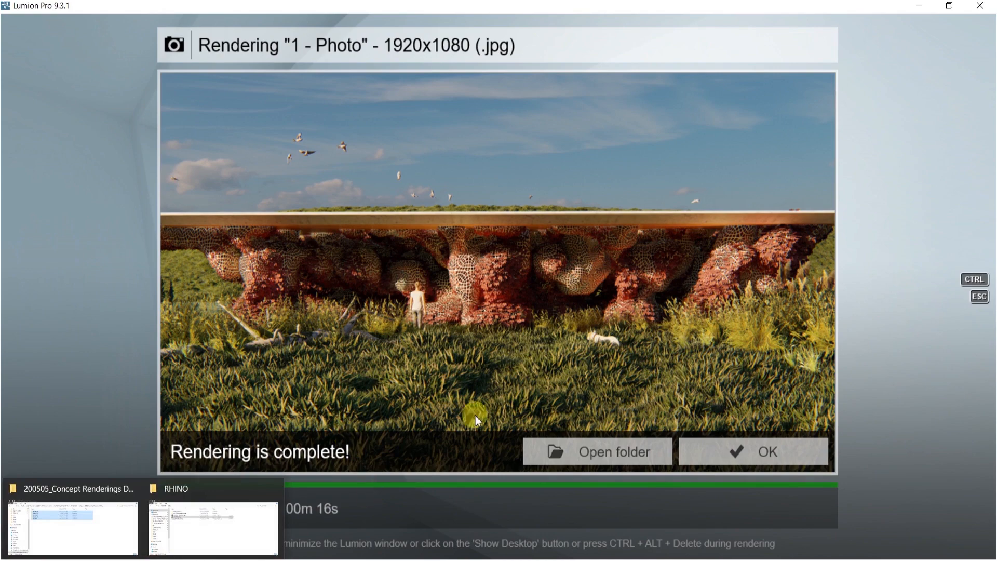
left_click(775, 451)
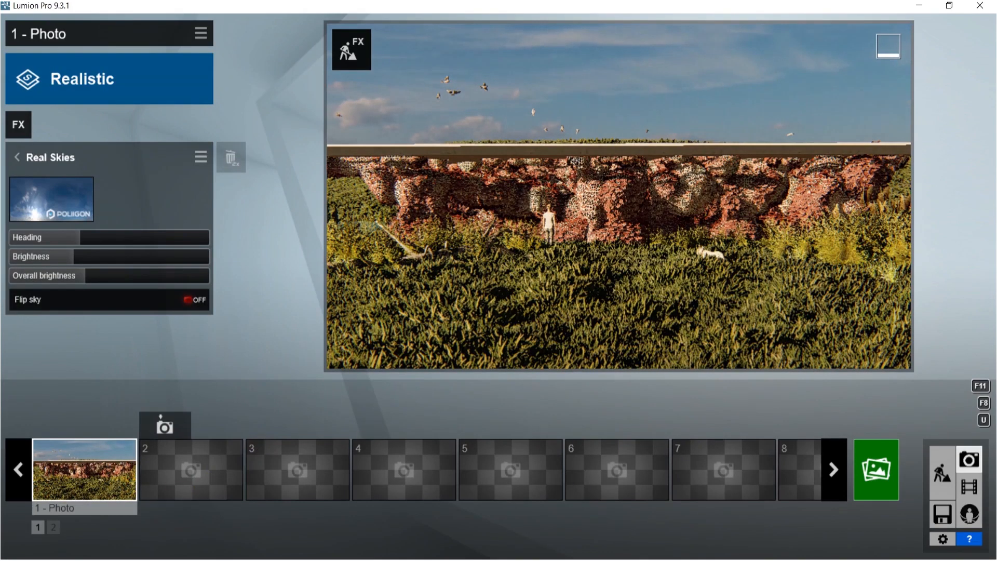